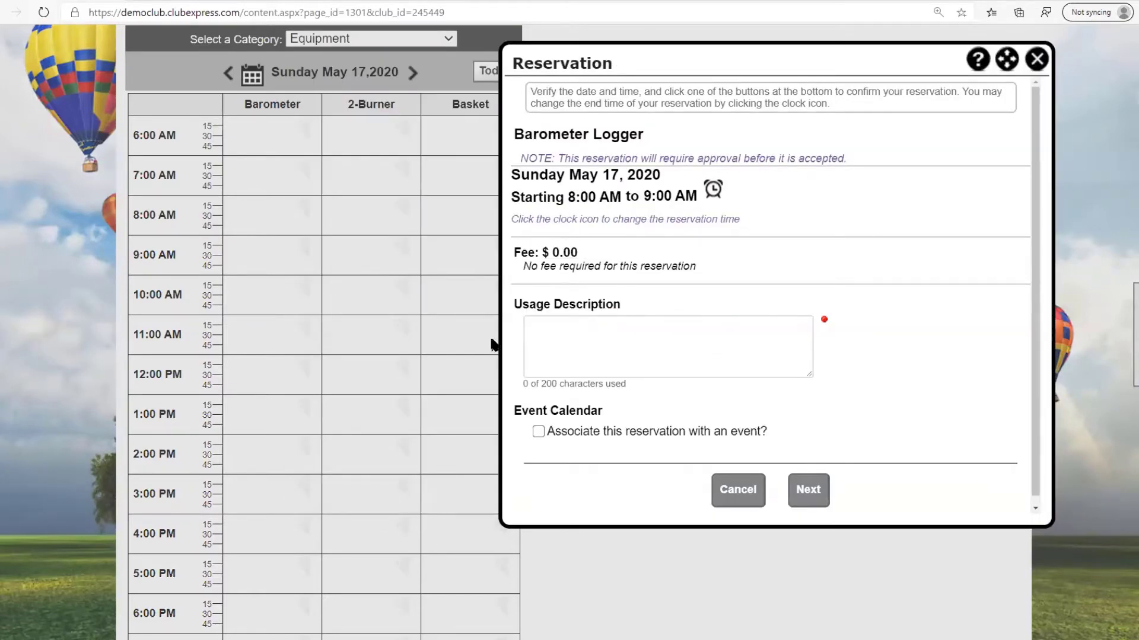
- Save the May 17 8:00 AM Barometer booking with note 'Test' and agreed terms, then view the cart
click(544, 335)
text(Test)
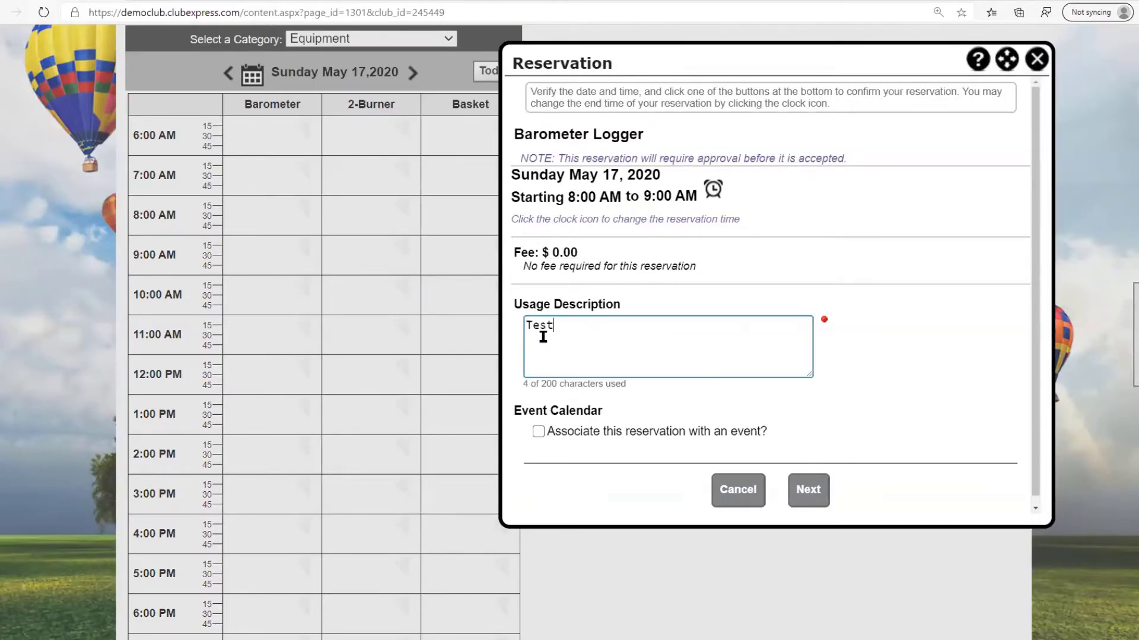
click(802, 493)
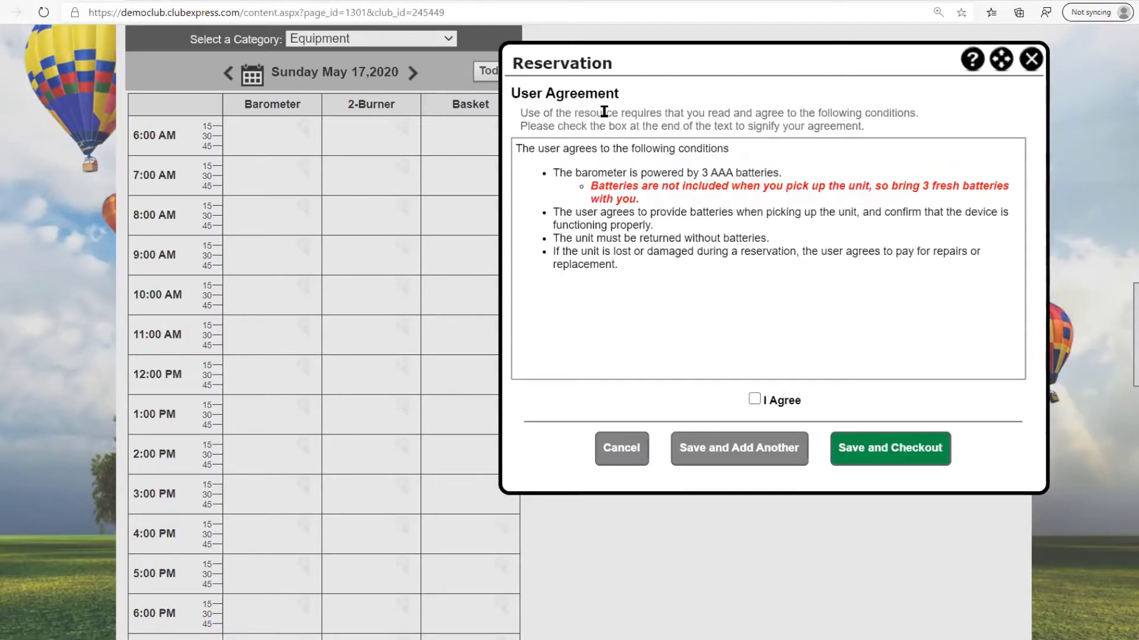
click(752, 396)
click(762, 460)
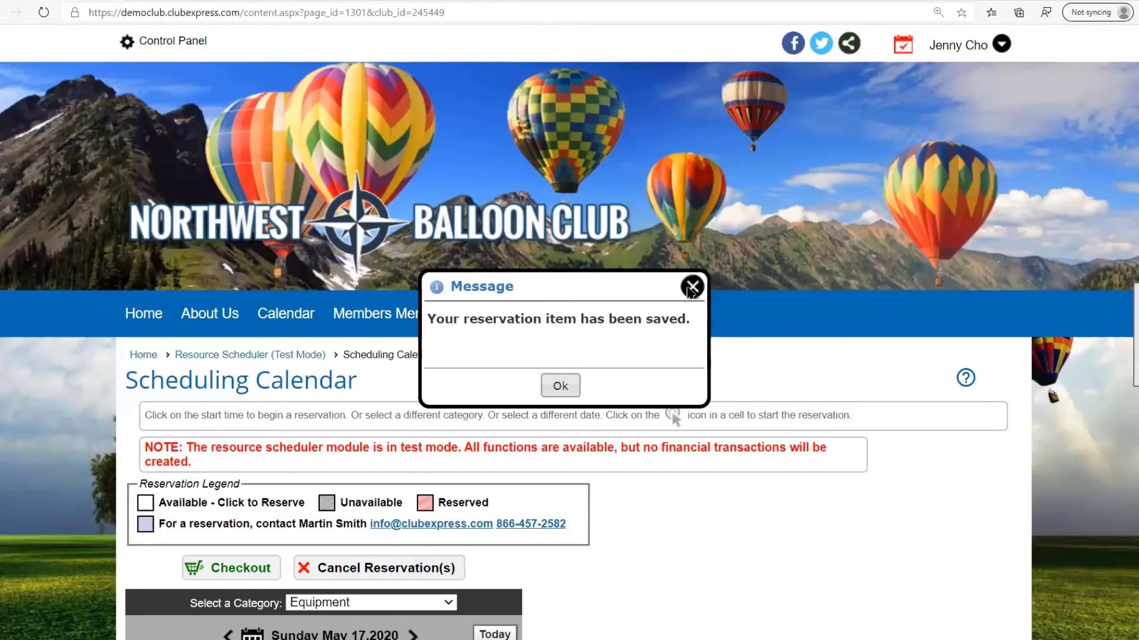
click(903, 44)
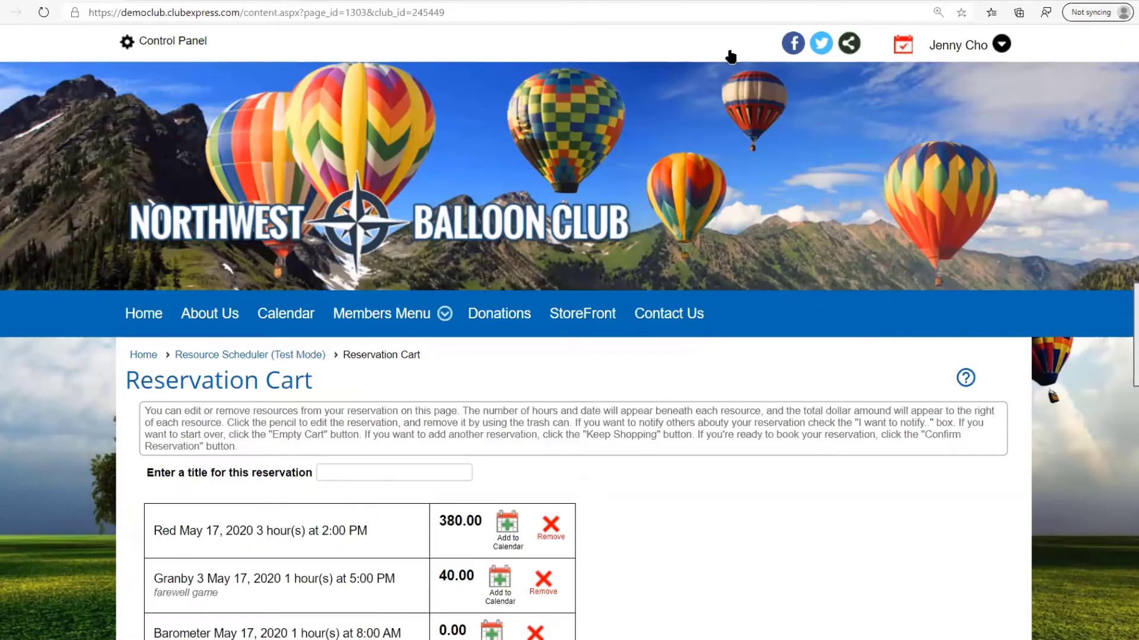
- Scroll down the Northwest Balloon Club home page
scroll(501, 401, down, 5)
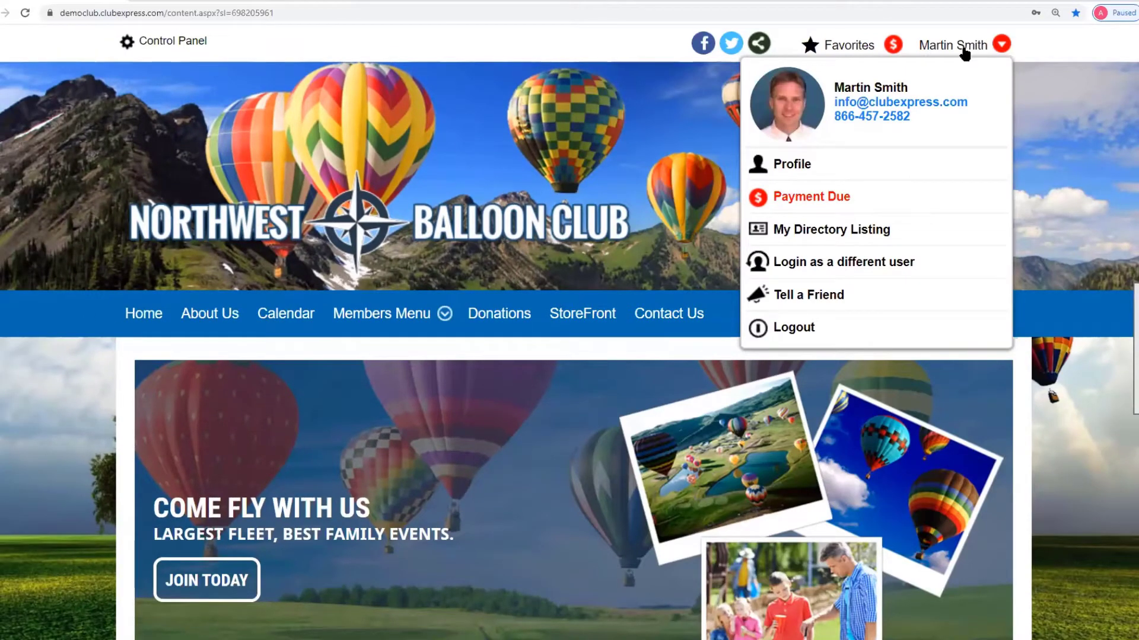
- Open Resource Scheduler from the Members Menu and highlight its introduction sentence
mouse_move(382, 313)
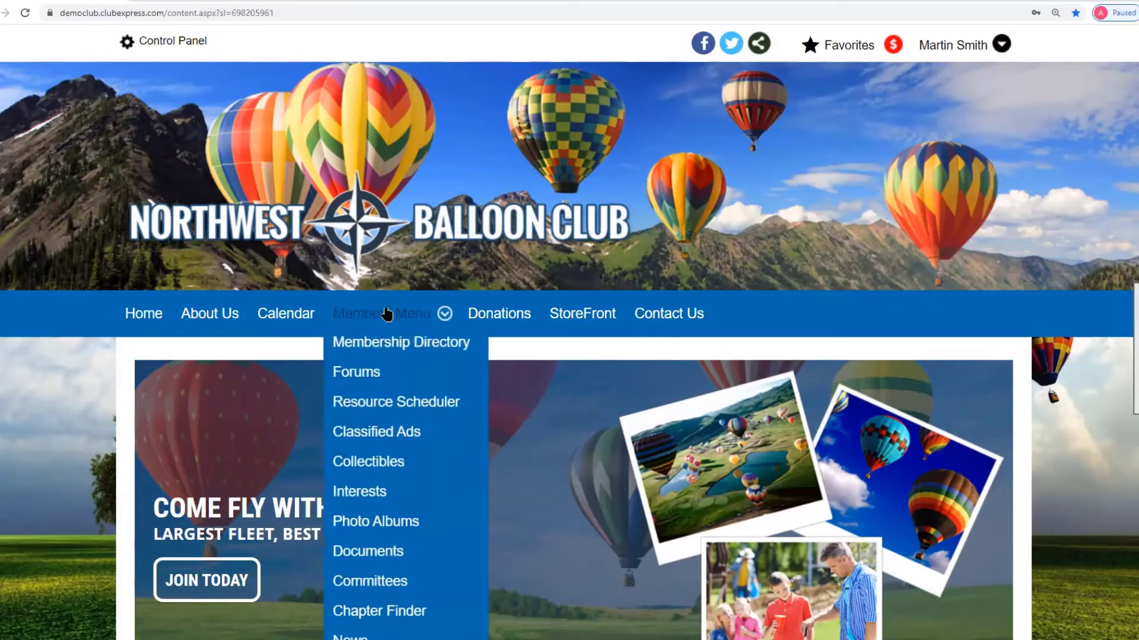
click(402, 406)
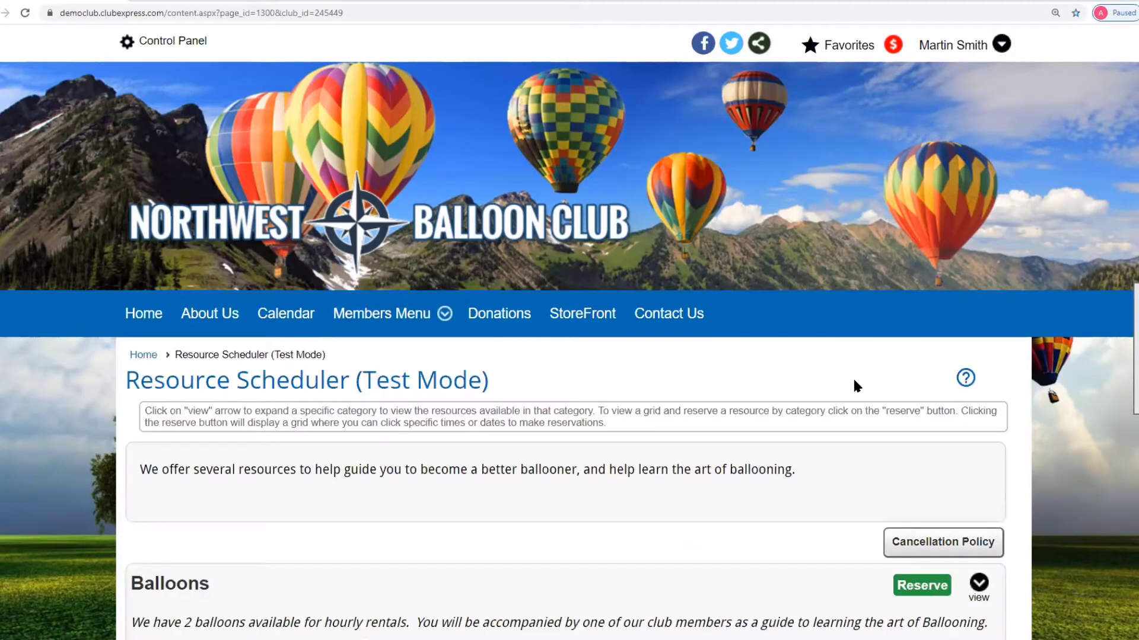
scroll(856, 385, down, 5)
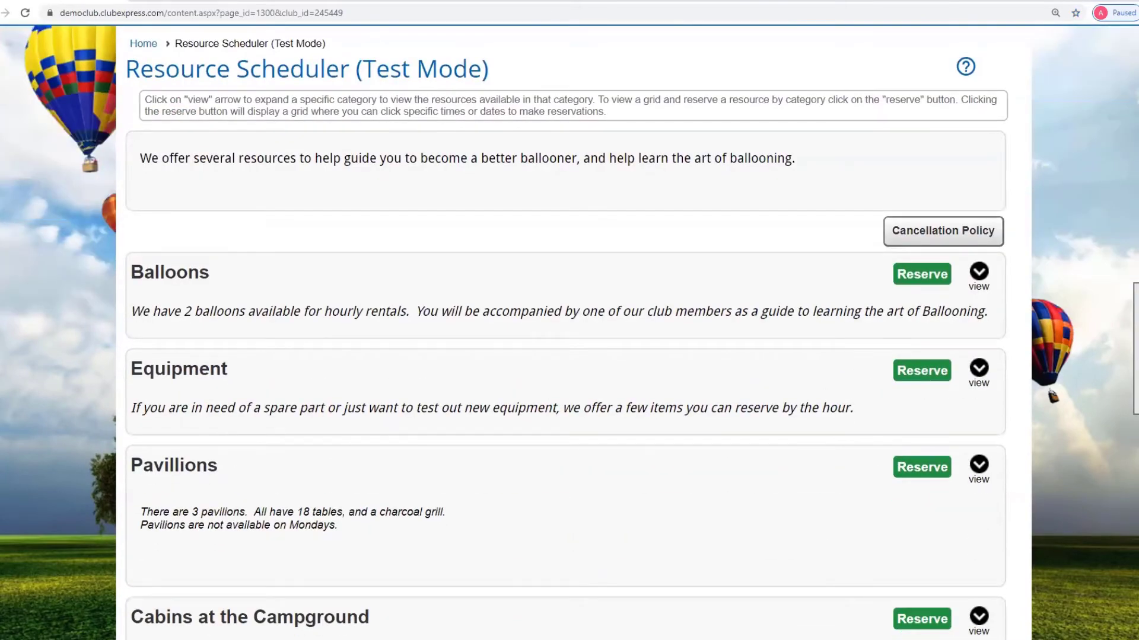
scroll(565, 332, down, 1)
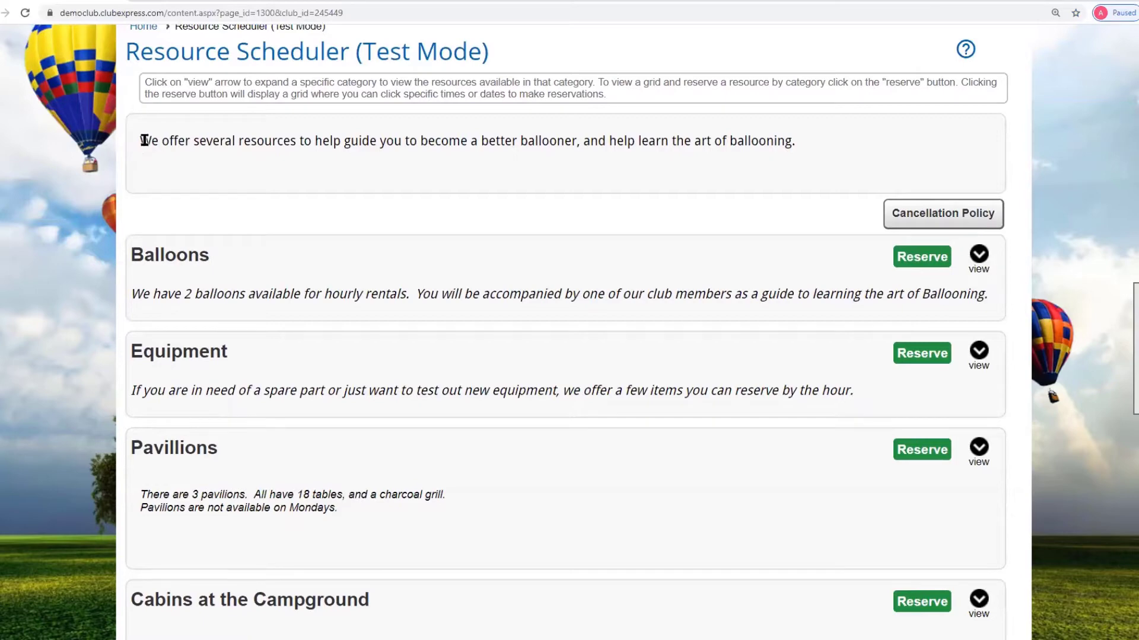
drag(140, 141, 823, 143)
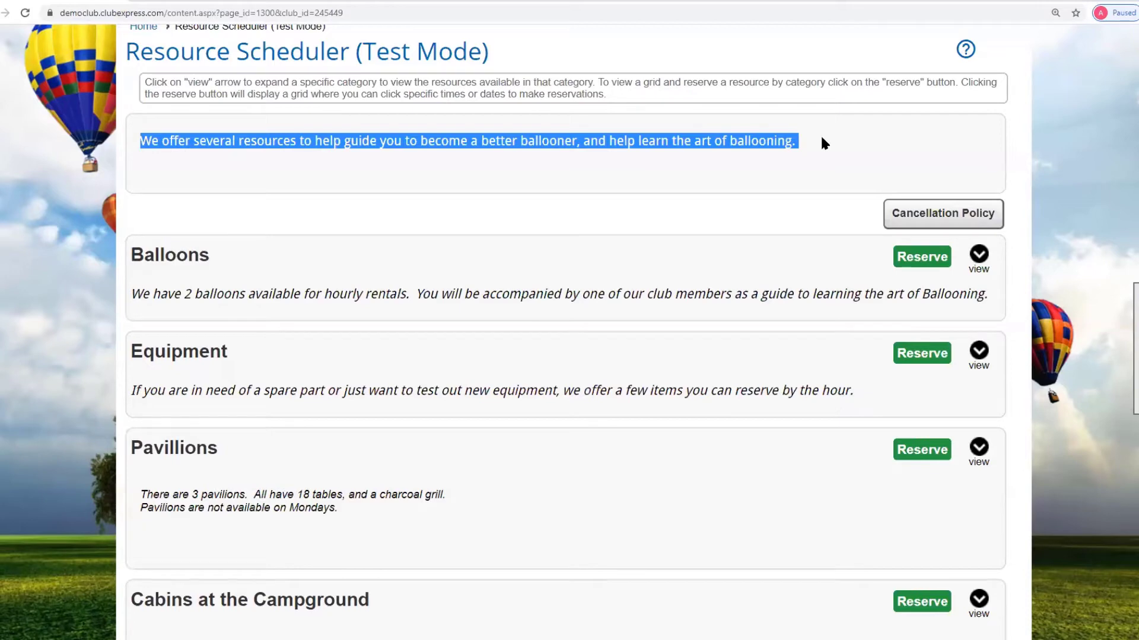
click(402, 244)
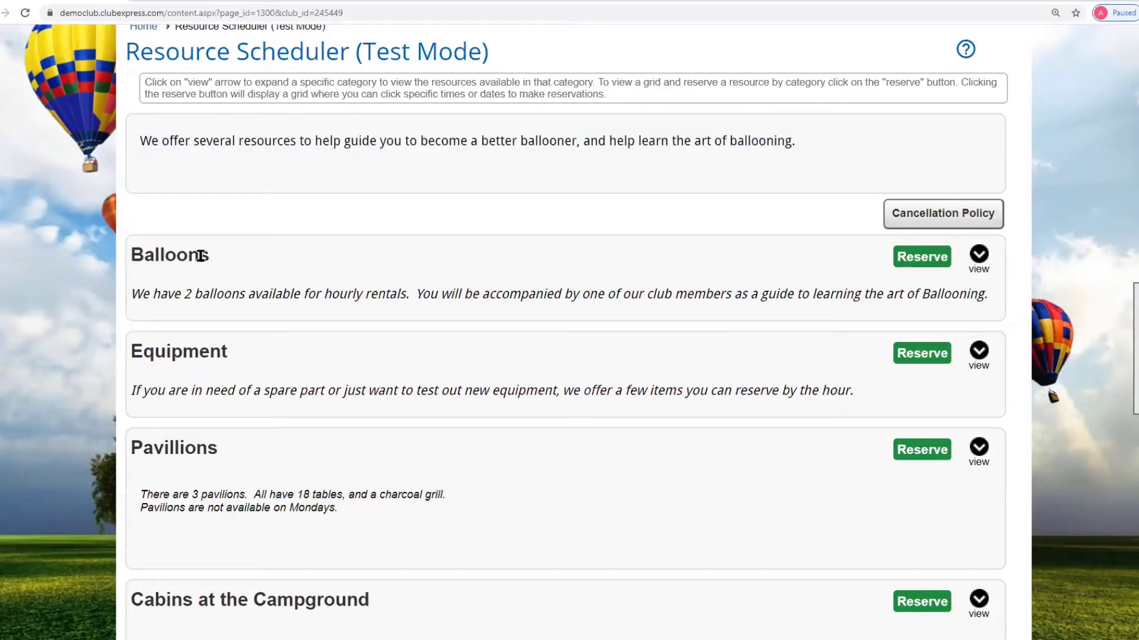
- Highlight the Balloons category description on the Resource Scheduler page
scroll(298, 399, down, 4)
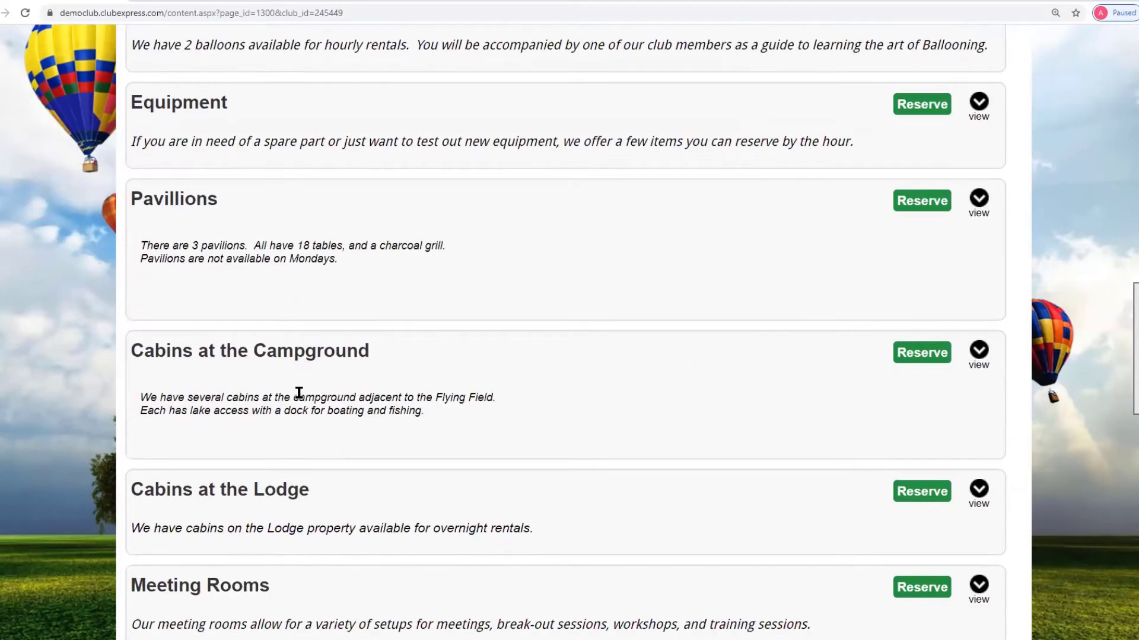
scroll(520, 355, up, 2)
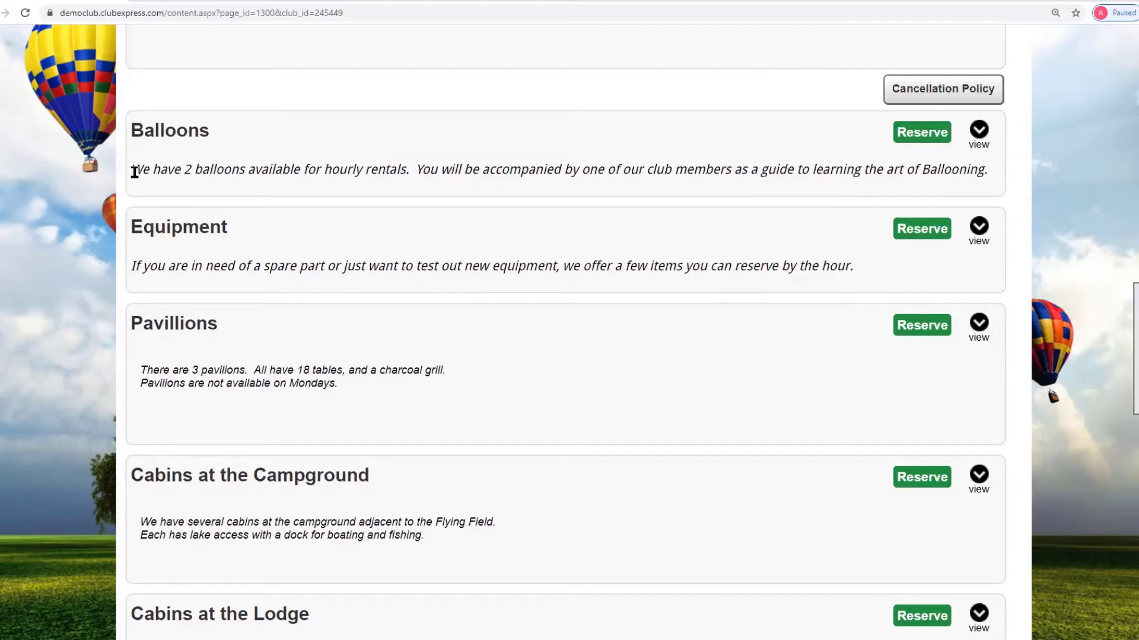
drag(132, 171, 867, 167)
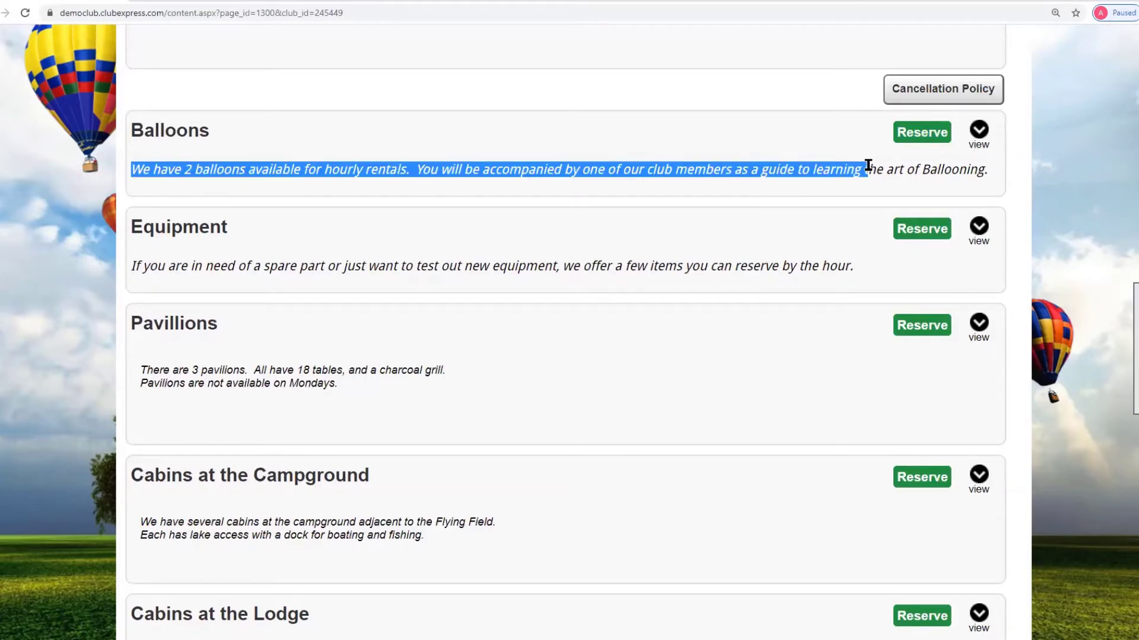
click(806, 155)
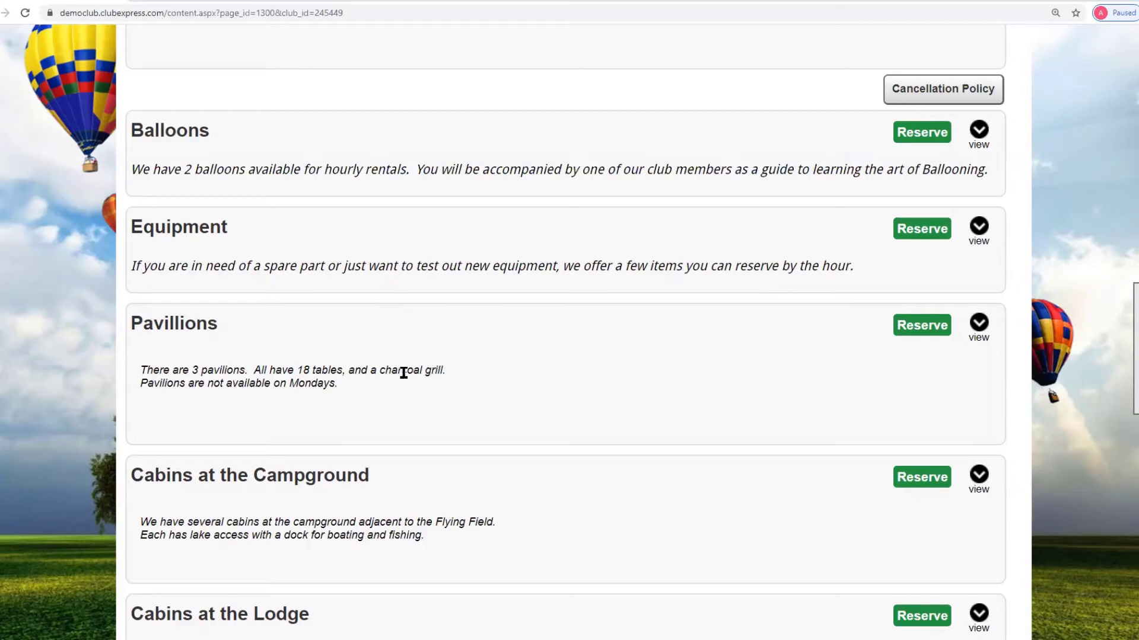
click(980, 325)
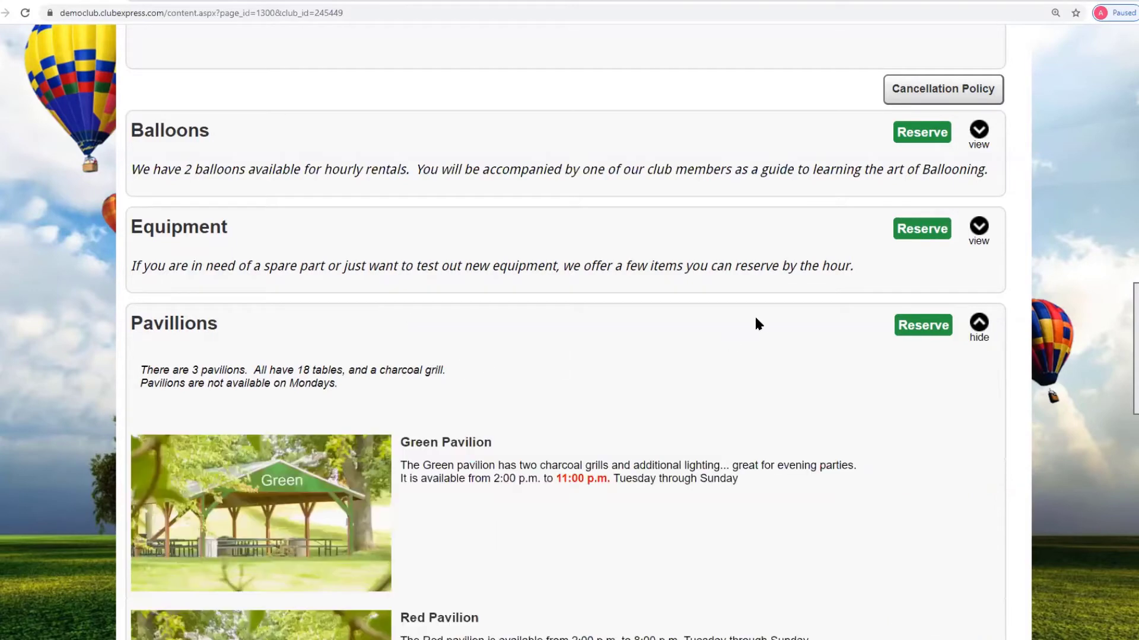
scroll(756, 315, down, 1)
scroll(755, 317, down, 4)
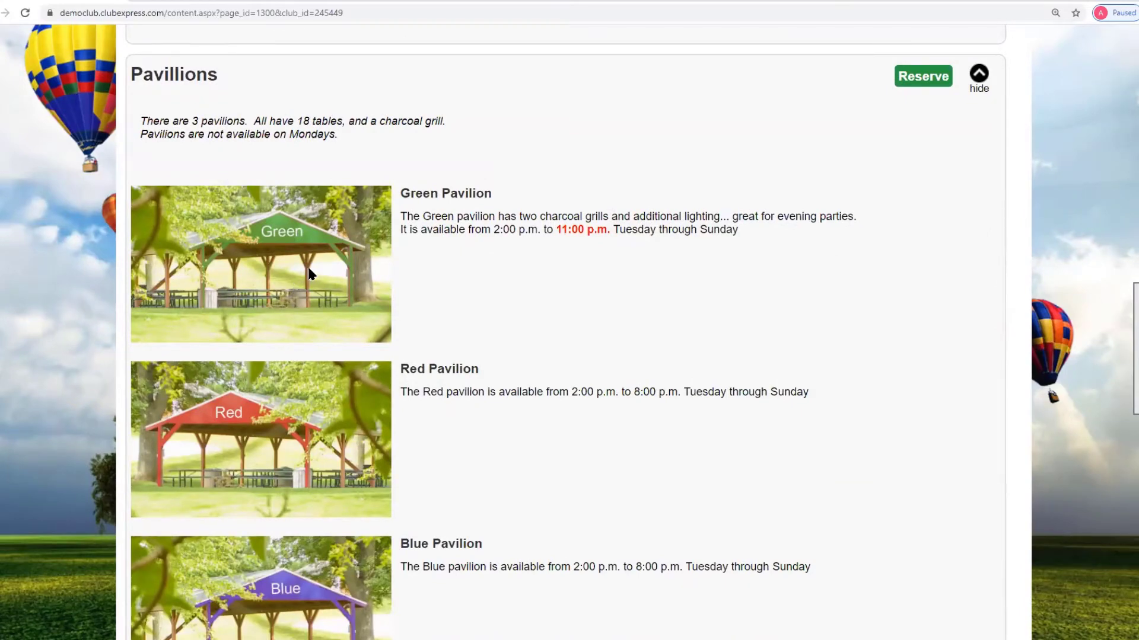
drag(401, 218, 845, 216)
click(765, 233)
scroll(767, 243, down, 2)
scroll(767, 243, up, 5)
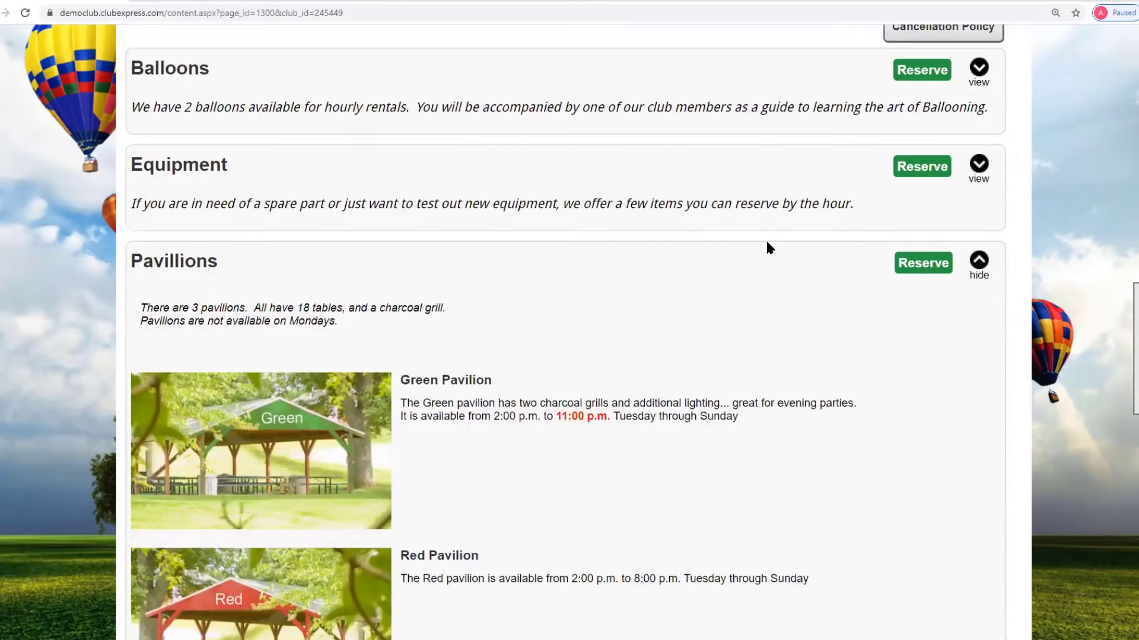
scroll(766, 246, up, 2)
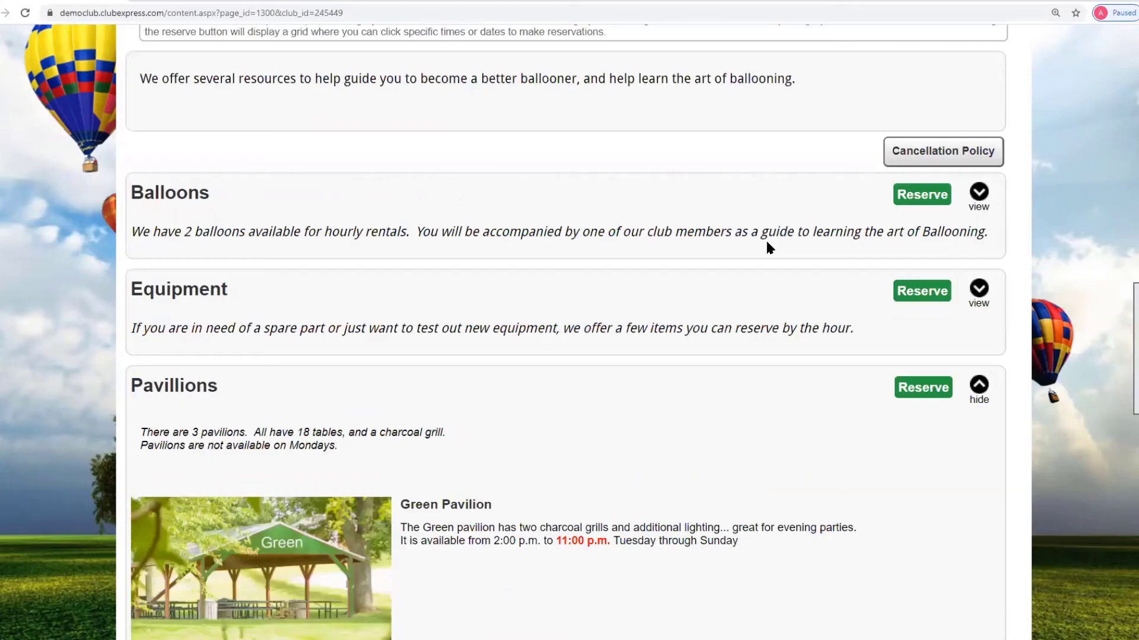
scroll(766, 242, up, 2)
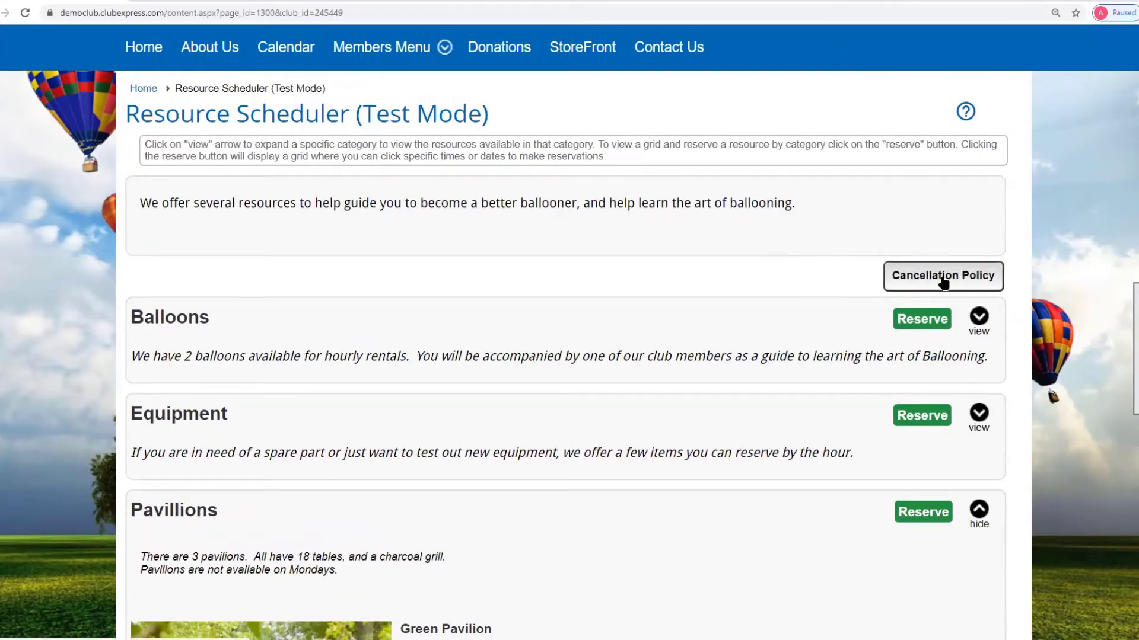
click(944, 282)
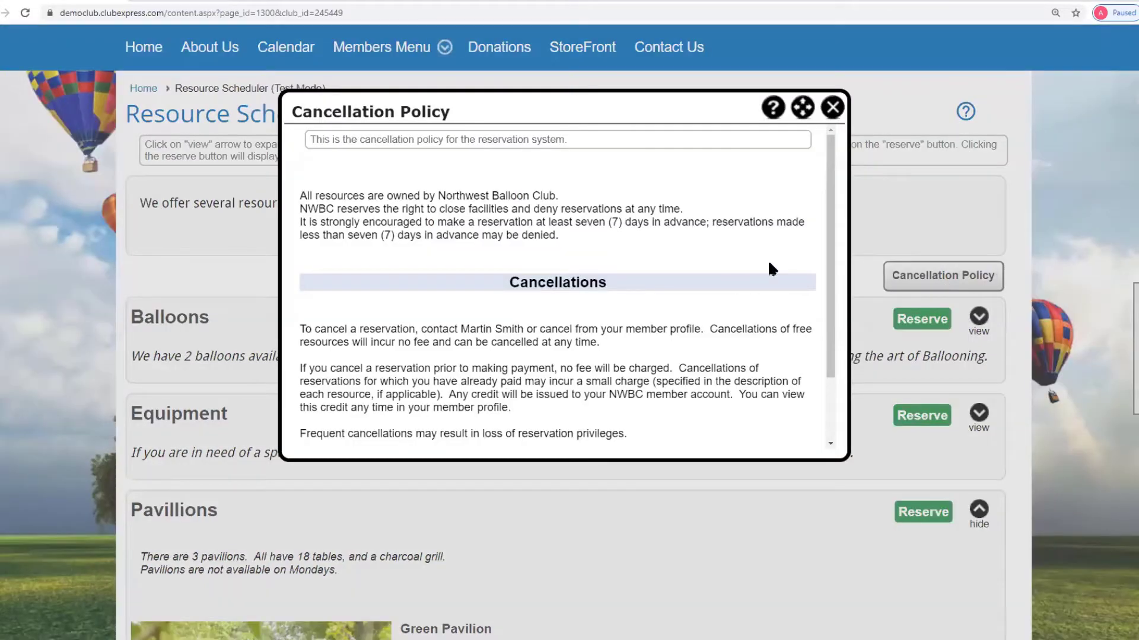
drag(845, 464, 947, 590)
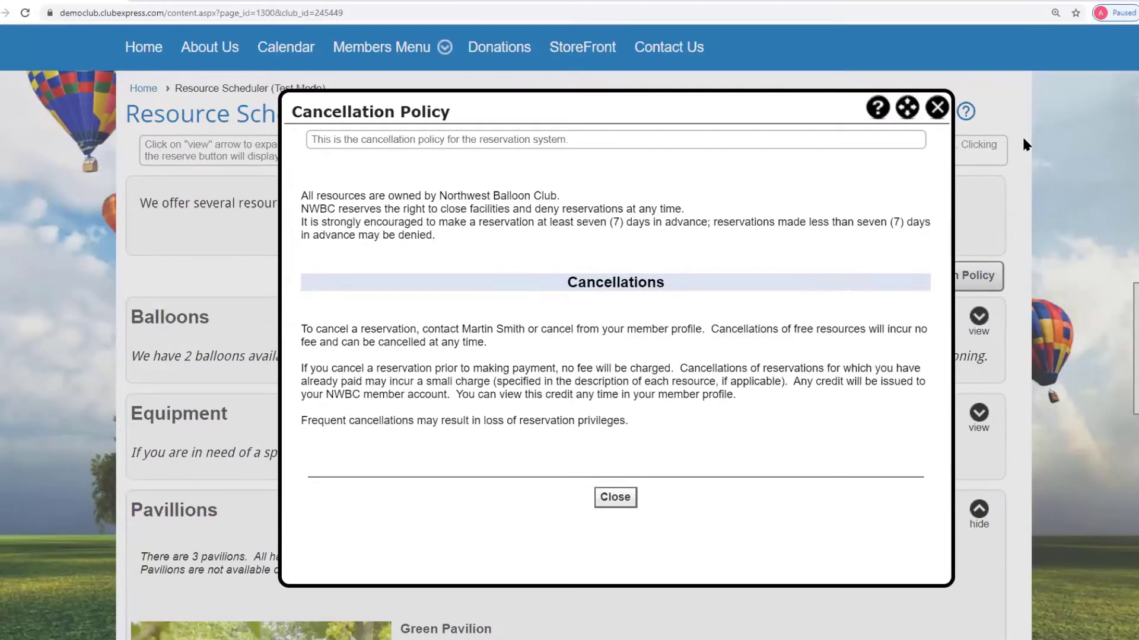
click(937, 107)
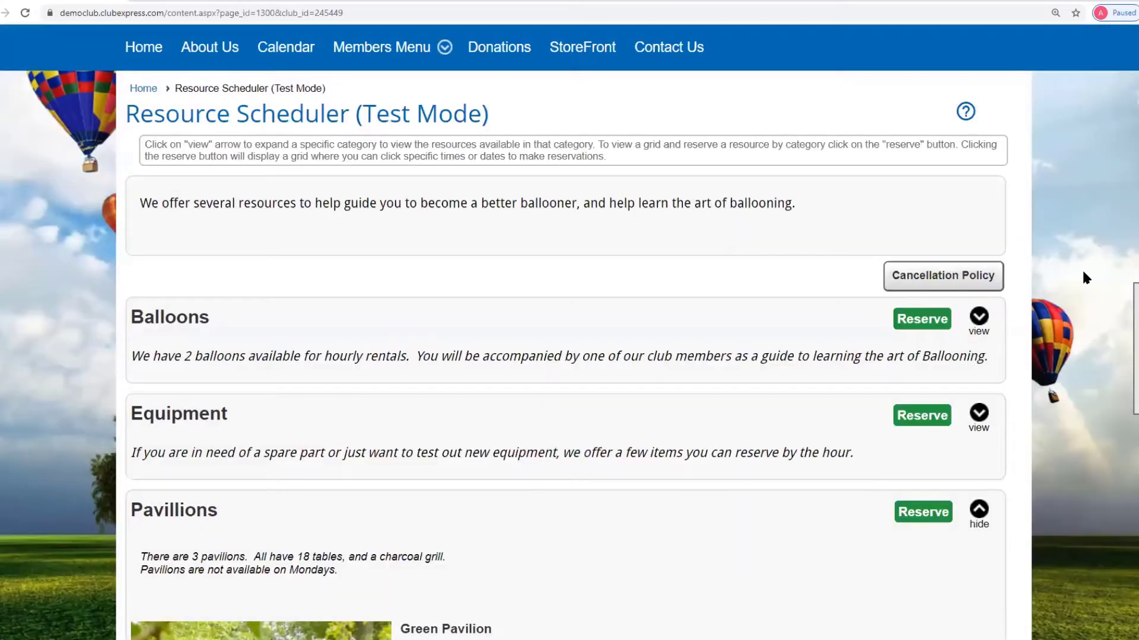
scroll(1078, 271, down, 3)
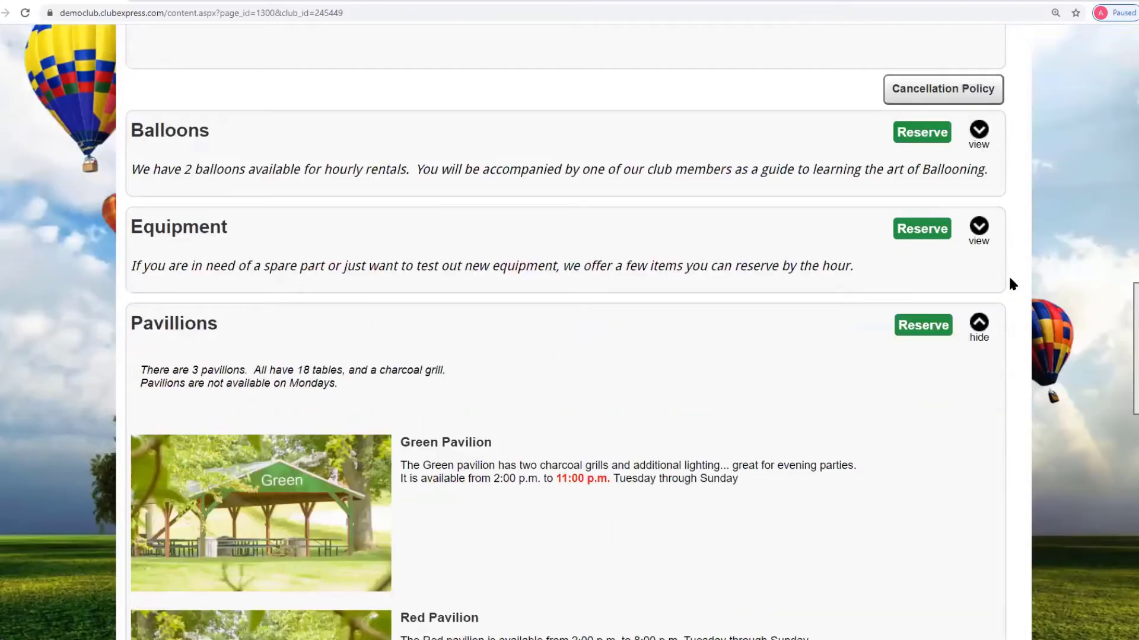
- Open the Pavillions reservation calendar and switch it to the Equipment category
click(923, 325)
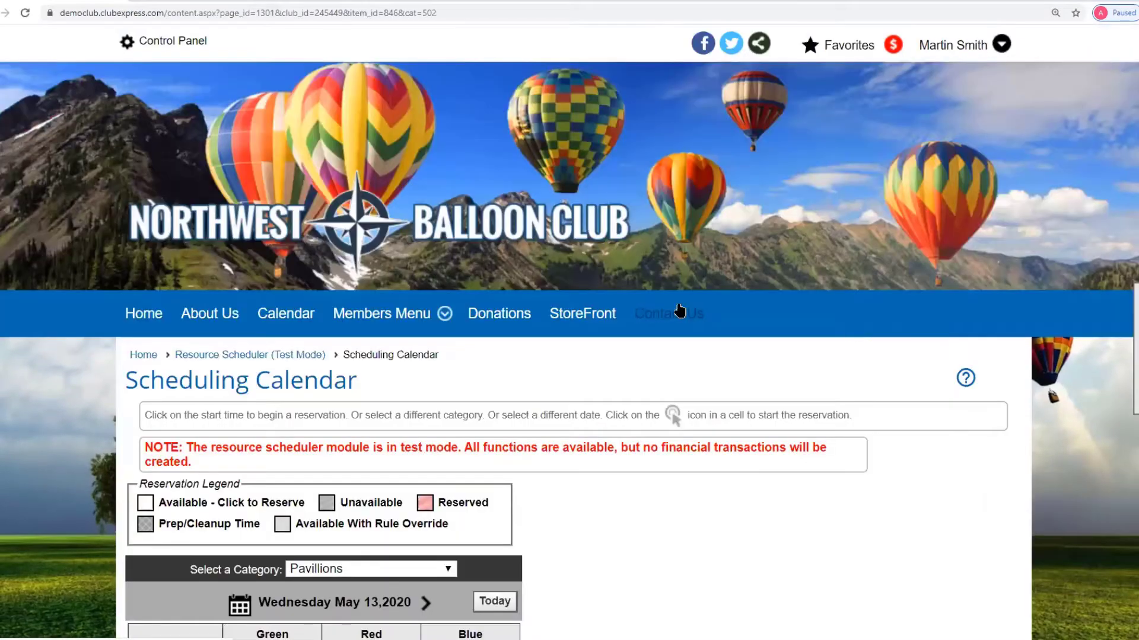
scroll(680, 311, down, 4)
scroll(663, 310, down, 2)
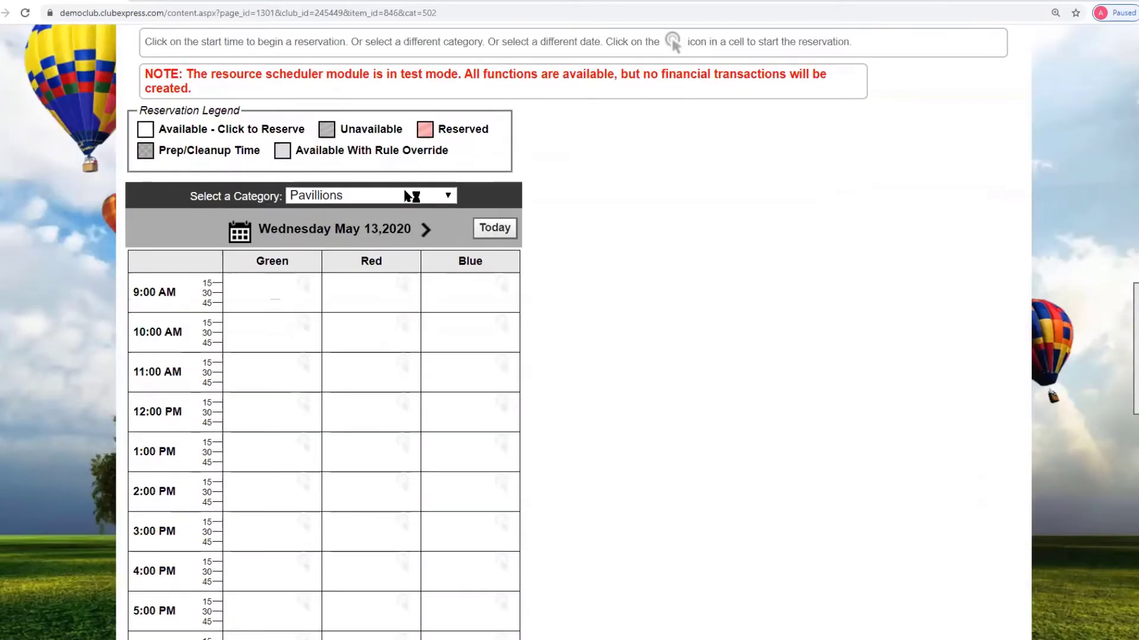
click(449, 196)
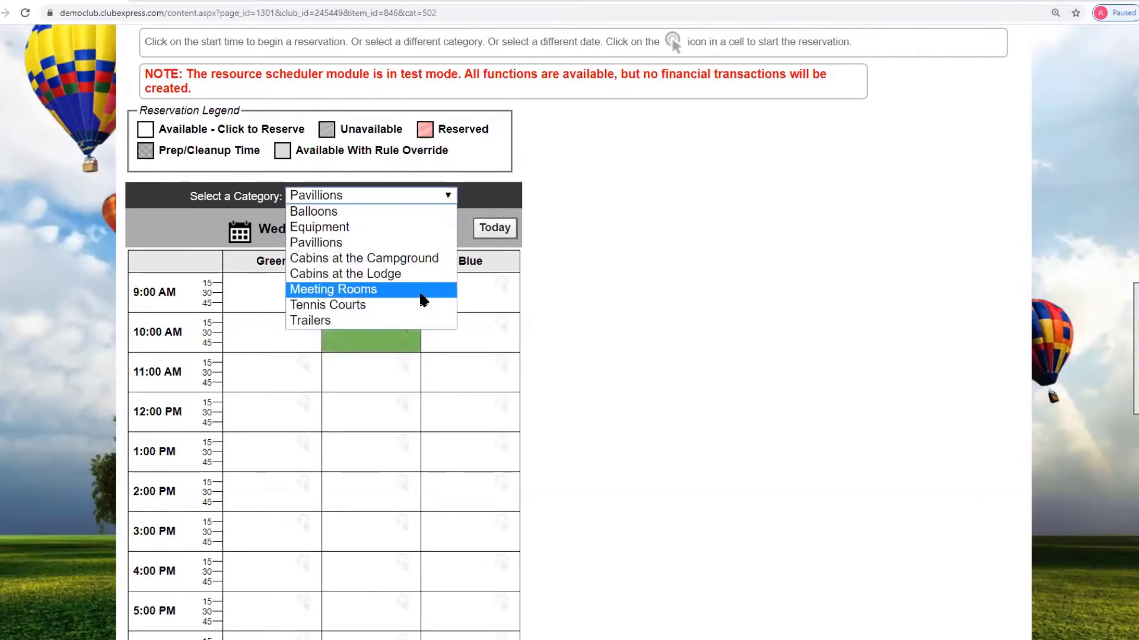
click(367, 233)
- Advance the Equipment calendar to Sunday May 17, 2020, showing the 8:00 AM Barometer booking
click(422, 232)
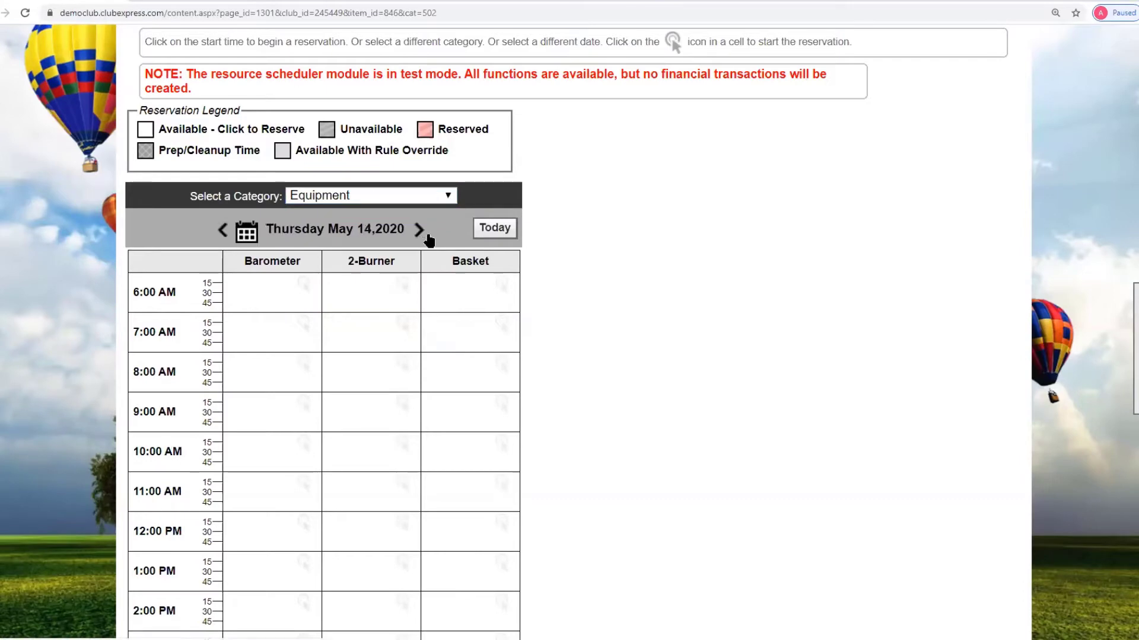
click(426, 234)
click(415, 231)
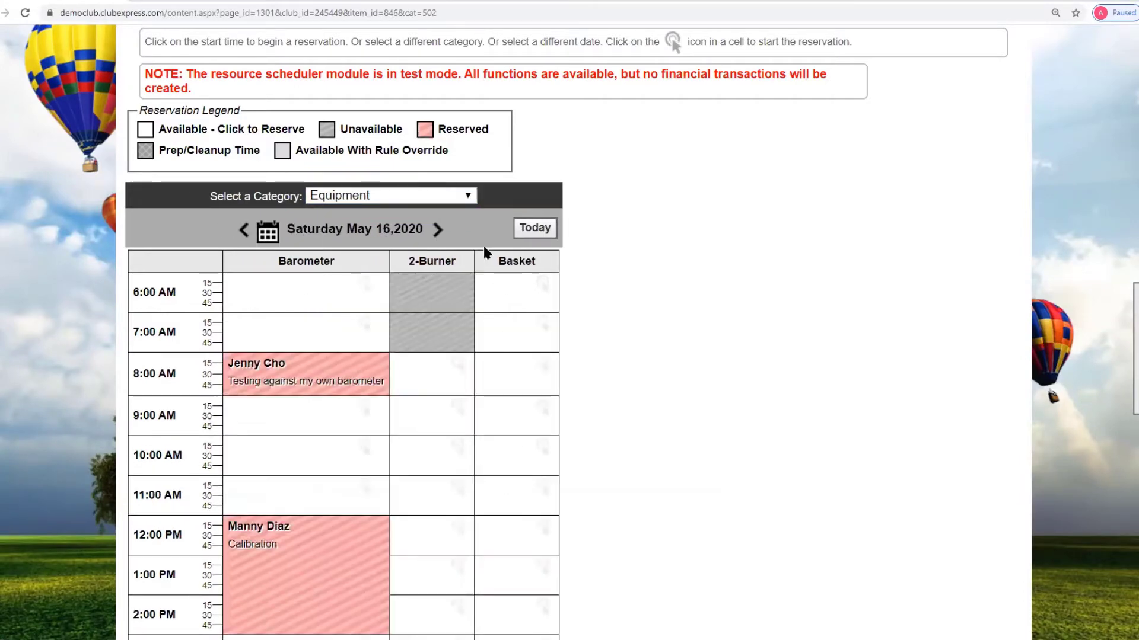
scroll(704, 293, down, 3)
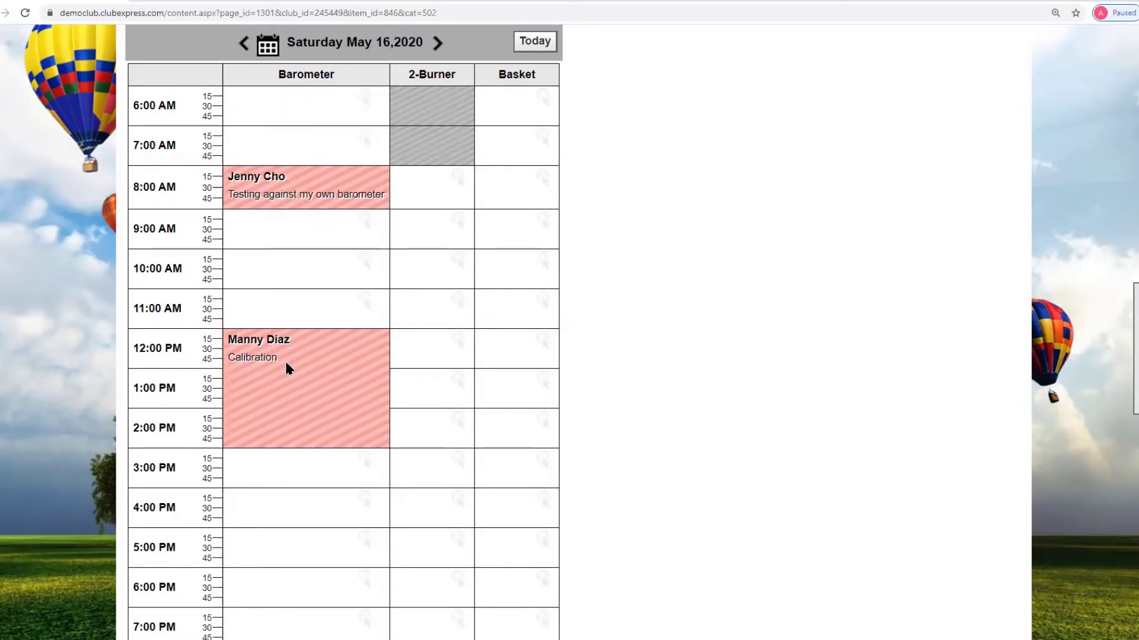
click(439, 44)
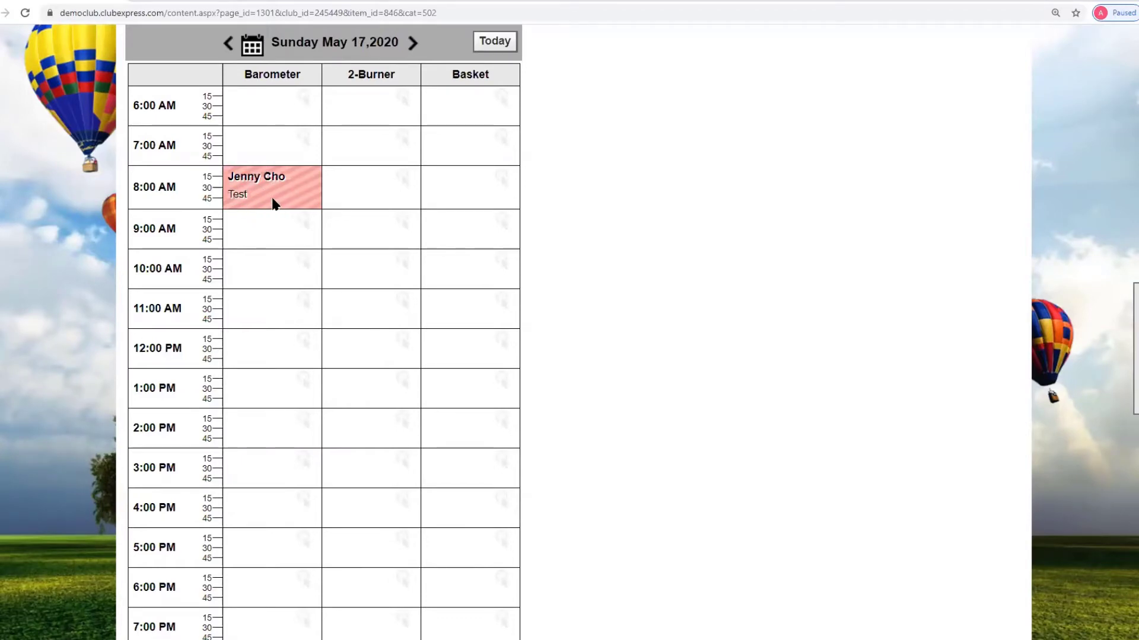
scroll(437, 121, up, 2)
click(449, 135)
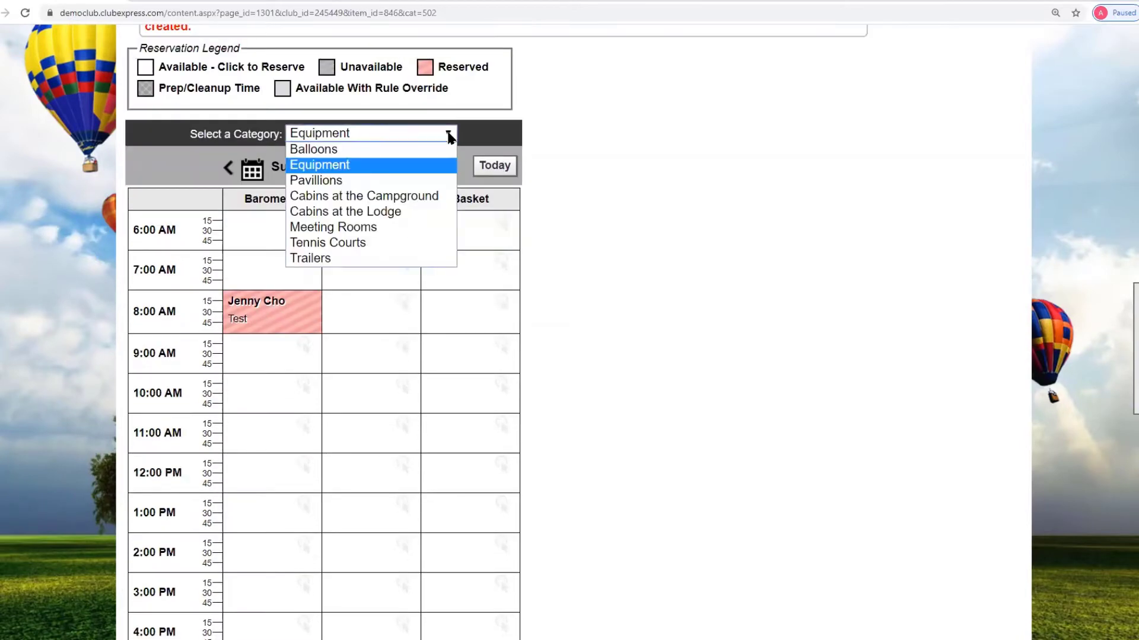
- Switch the calendar to Cabins at the Lodge and review the May 2020 Pine and Oak month list
click(393, 212)
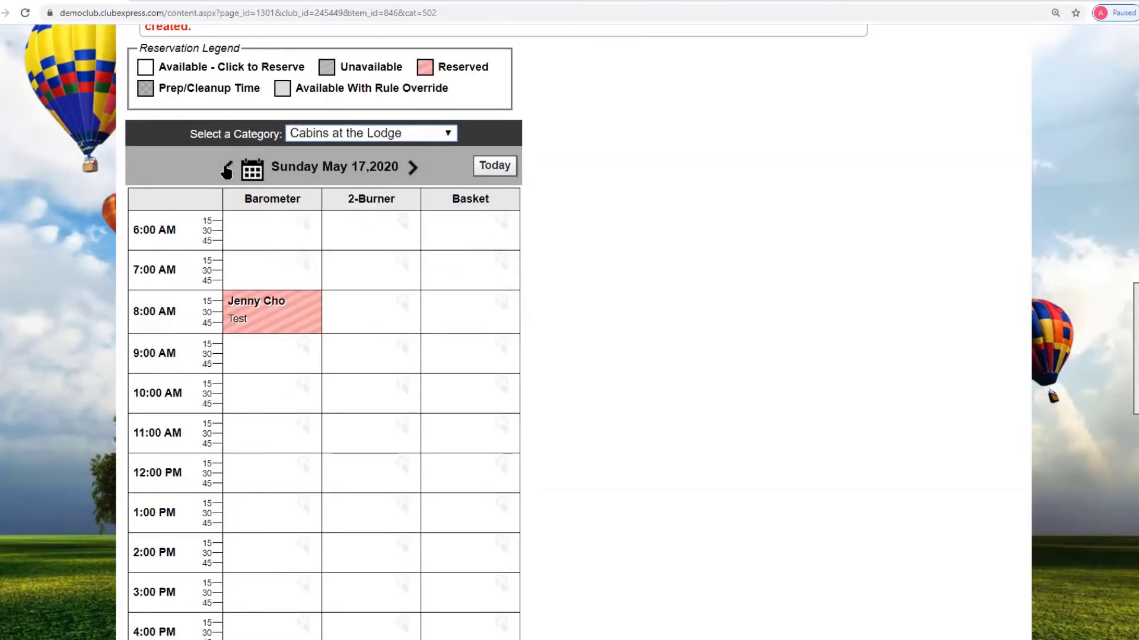
click(252, 170)
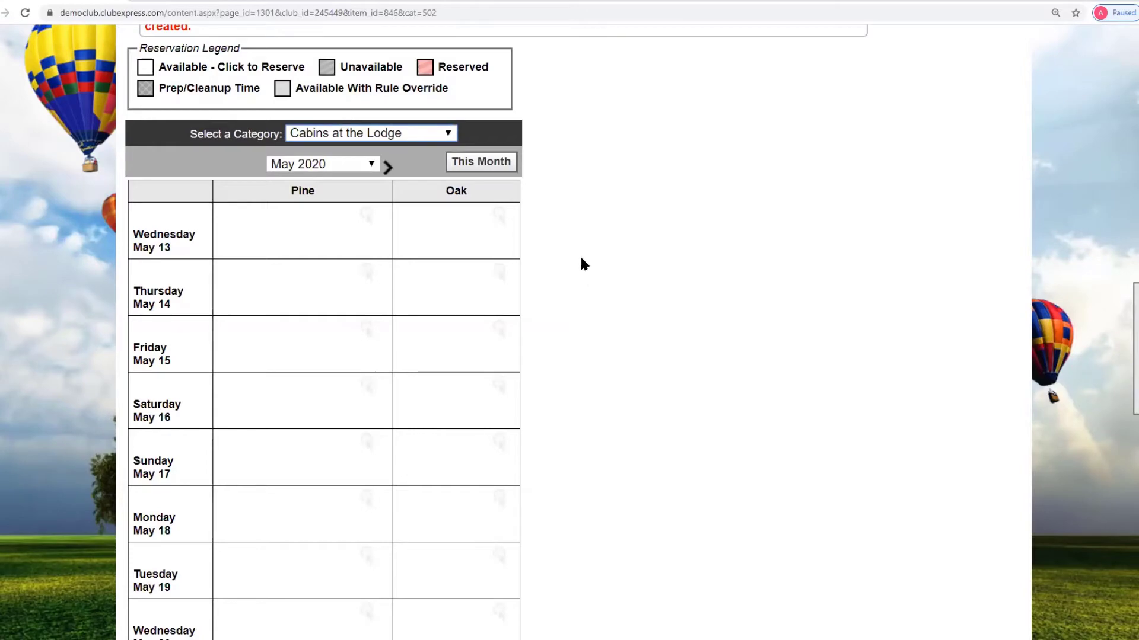
scroll(503, 264, down, 4)
scroll(613, 262, down, 4)
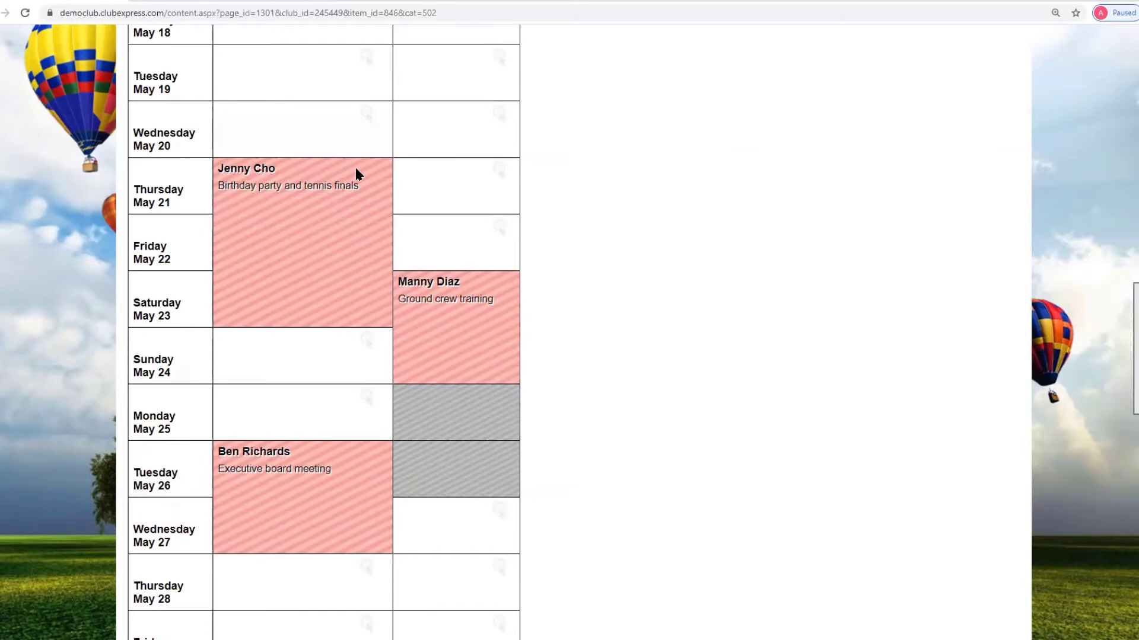
scroll(344, 173, up, 9)
scroll(667, 268, down, 10)
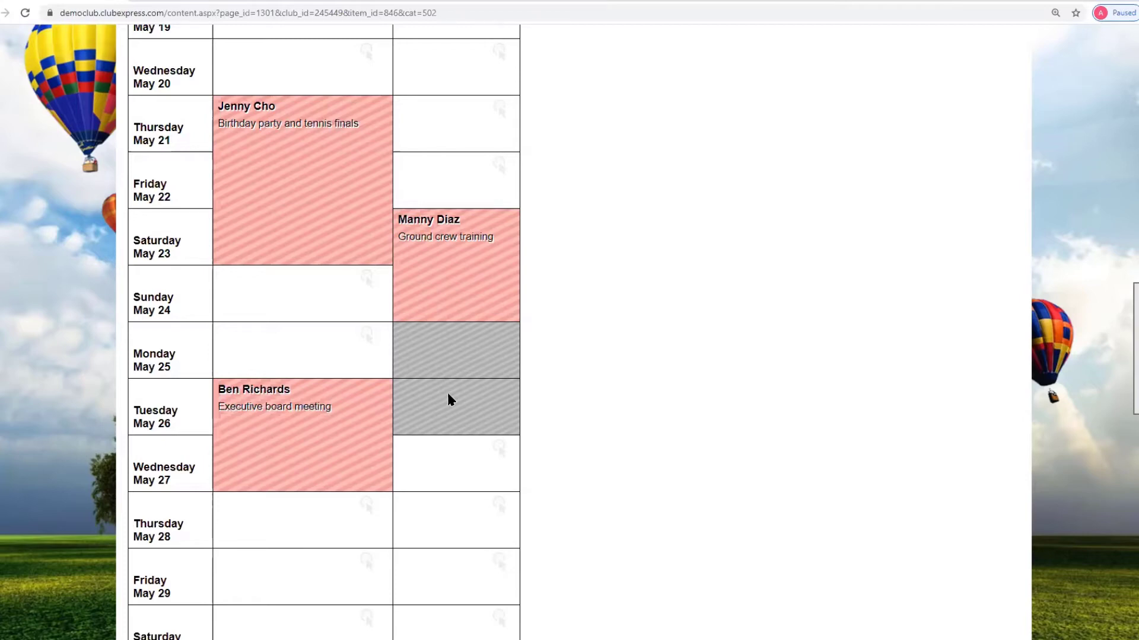
scroll(463, 391, up, 9)
scroll(464, 396, up, 2)
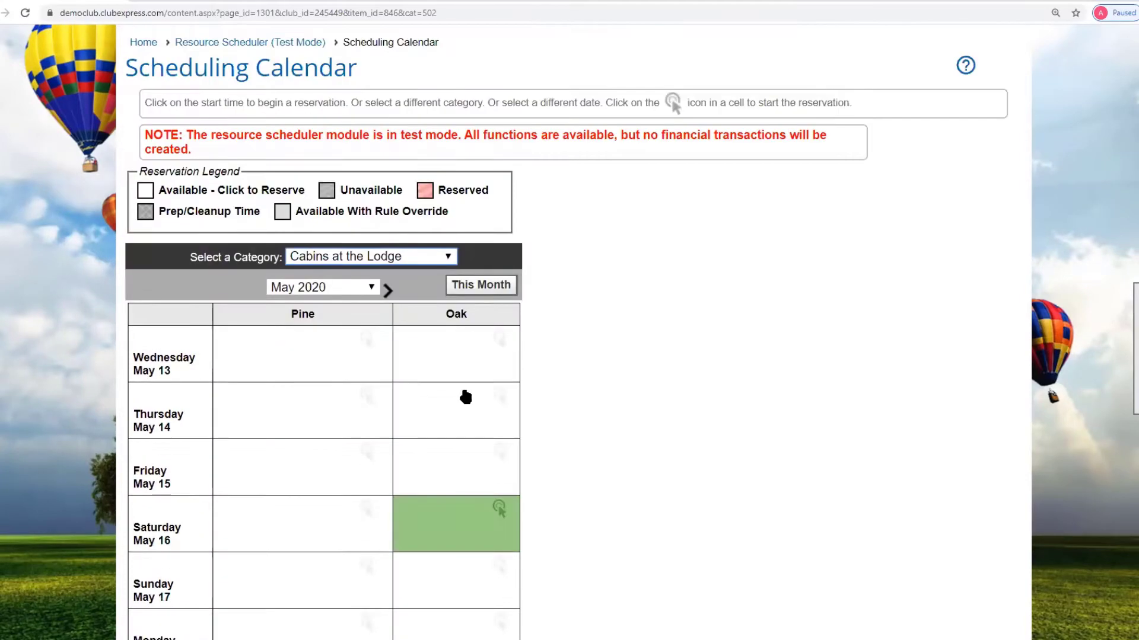
- Switch the scheduling calendar to the Tennis Courts category
click(448, 259)
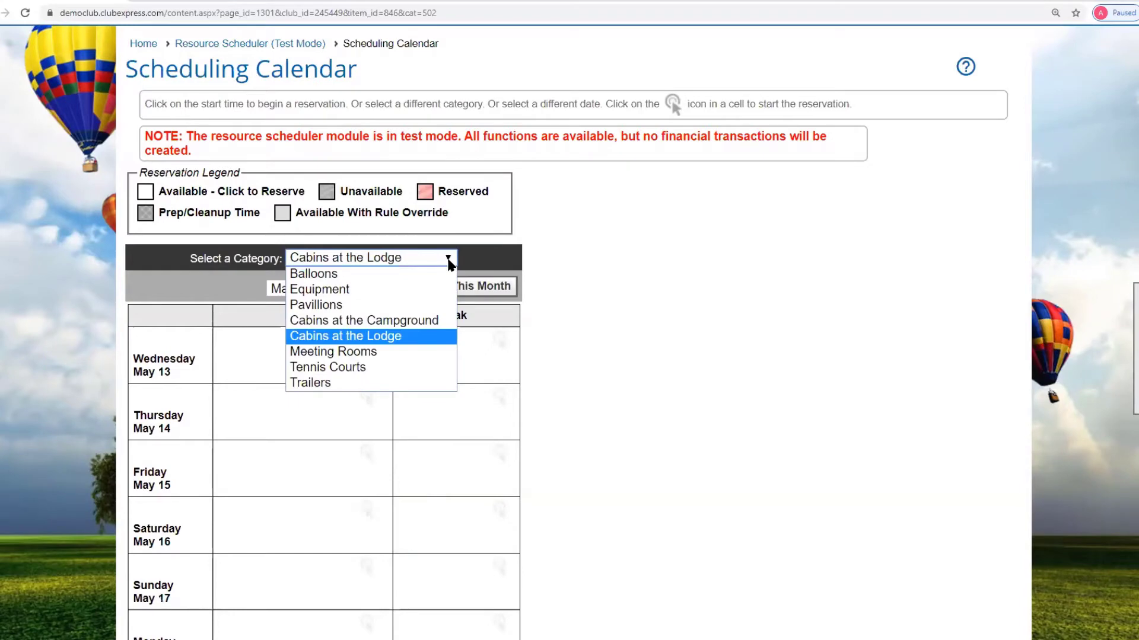
click(342, 369)
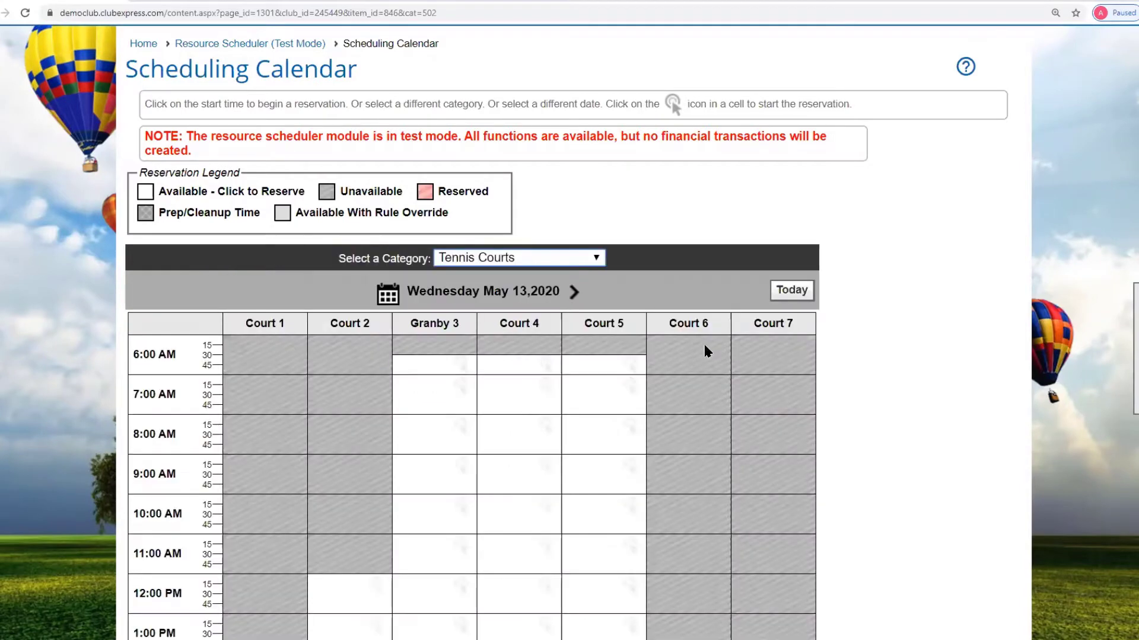
scroll(896, 318, down, 3)
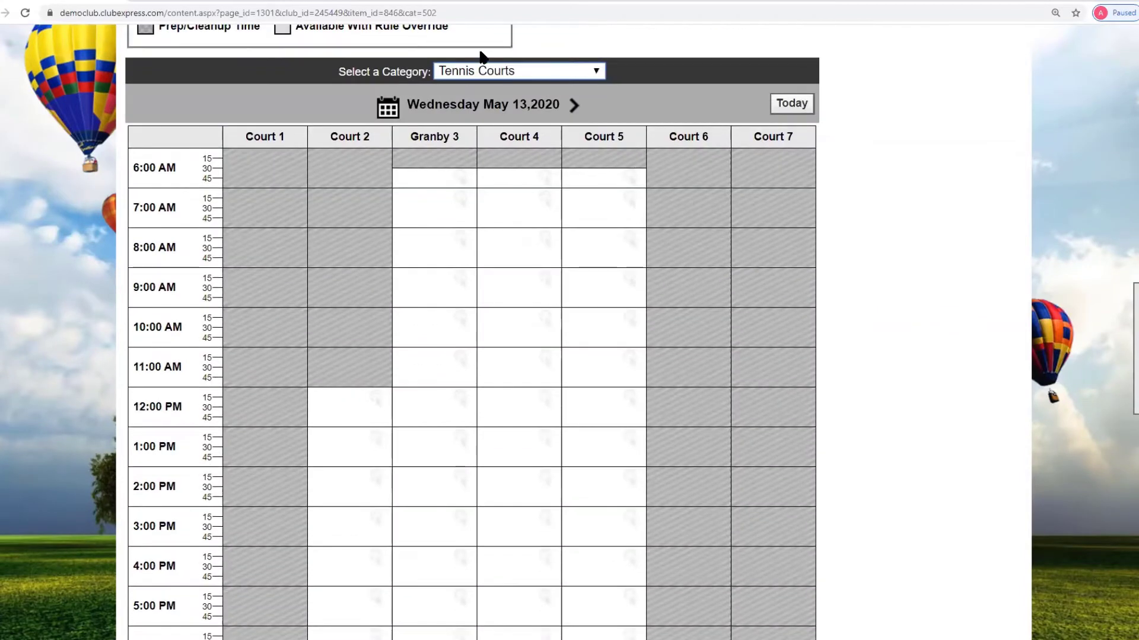
- Advance the Tennis Courts calendar to Saturday May 16, 2020 and review Courts 1–7
click(579, 112)
click(578, 111)
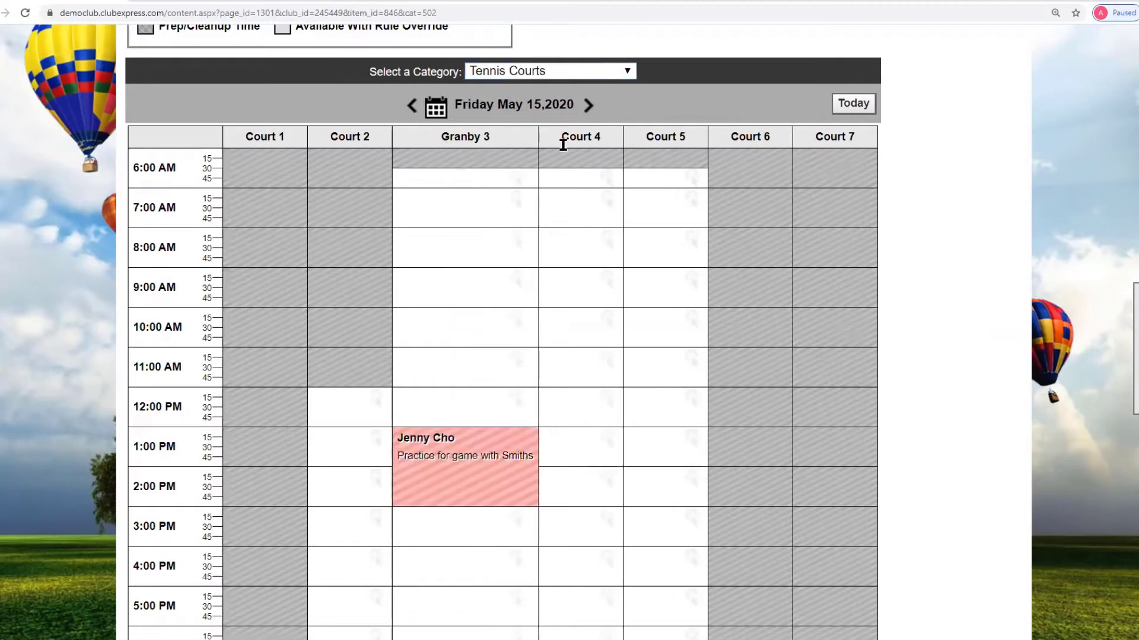
scroll(552, 313, down, 1)
scroll(552, 314, down, 2)
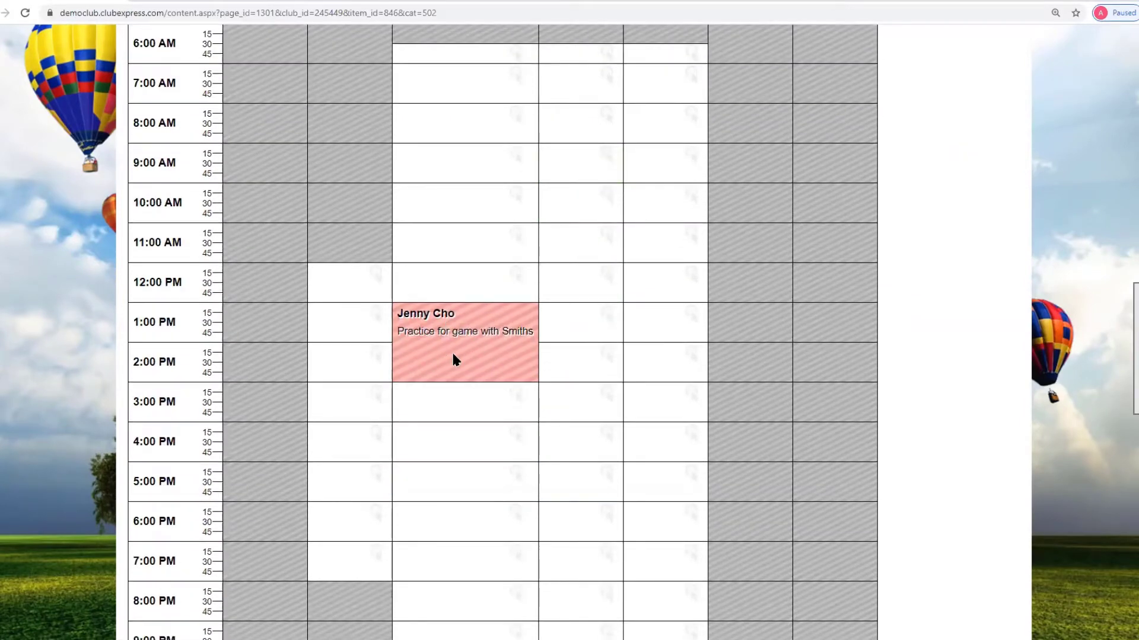
scroll(452, 359, up, 4)
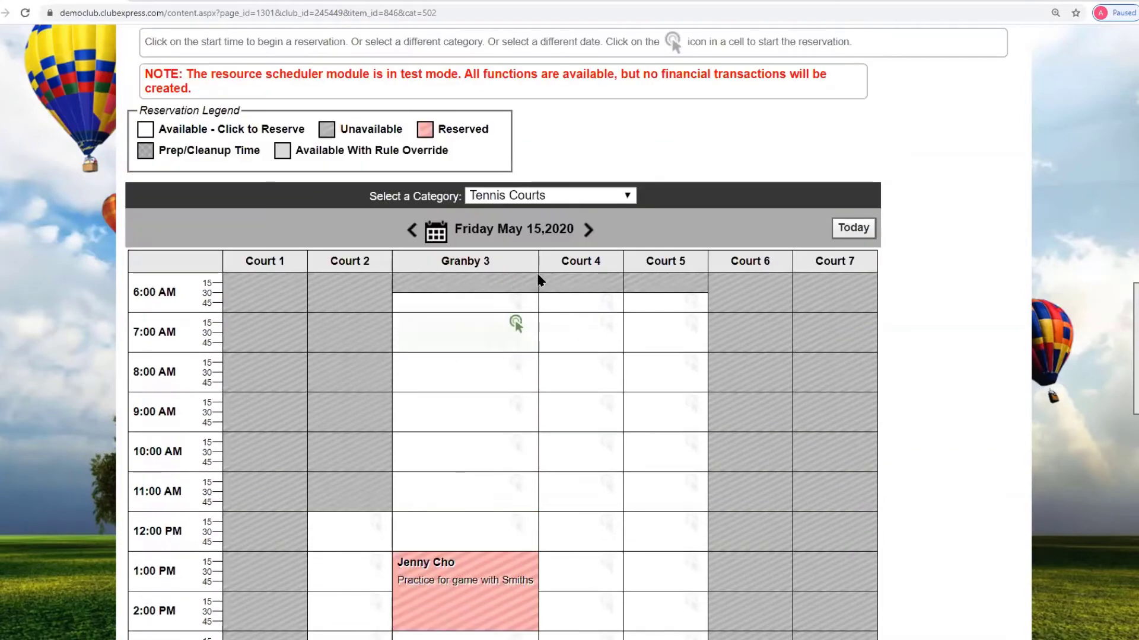
click(589, 231)
scroll(720, 323, down, 4)
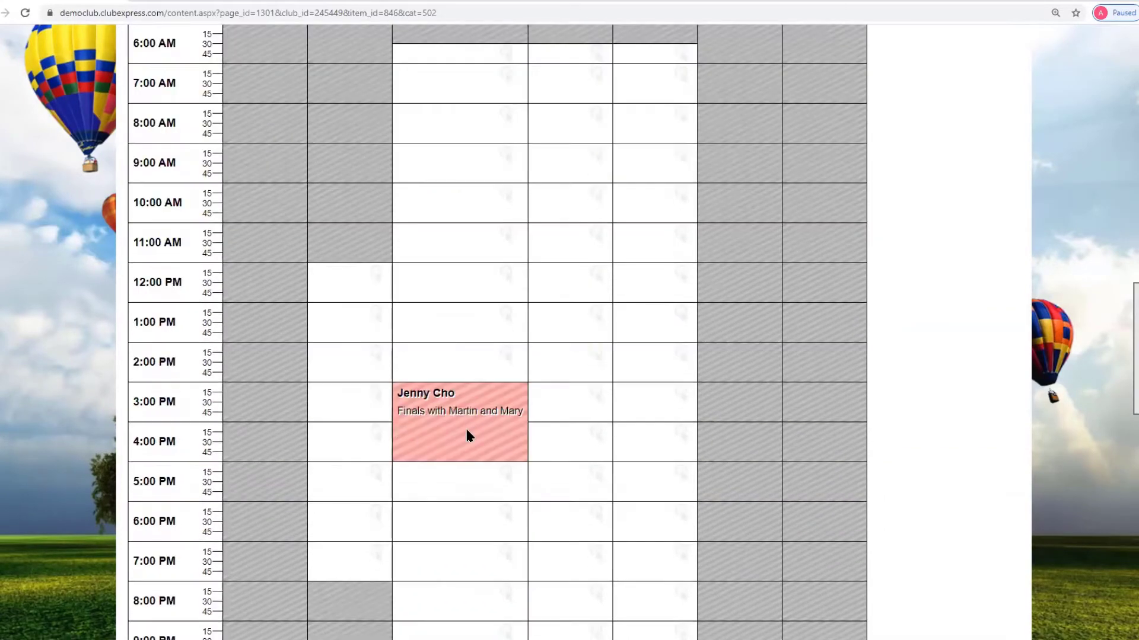
scroll(883, 422, up, 8)
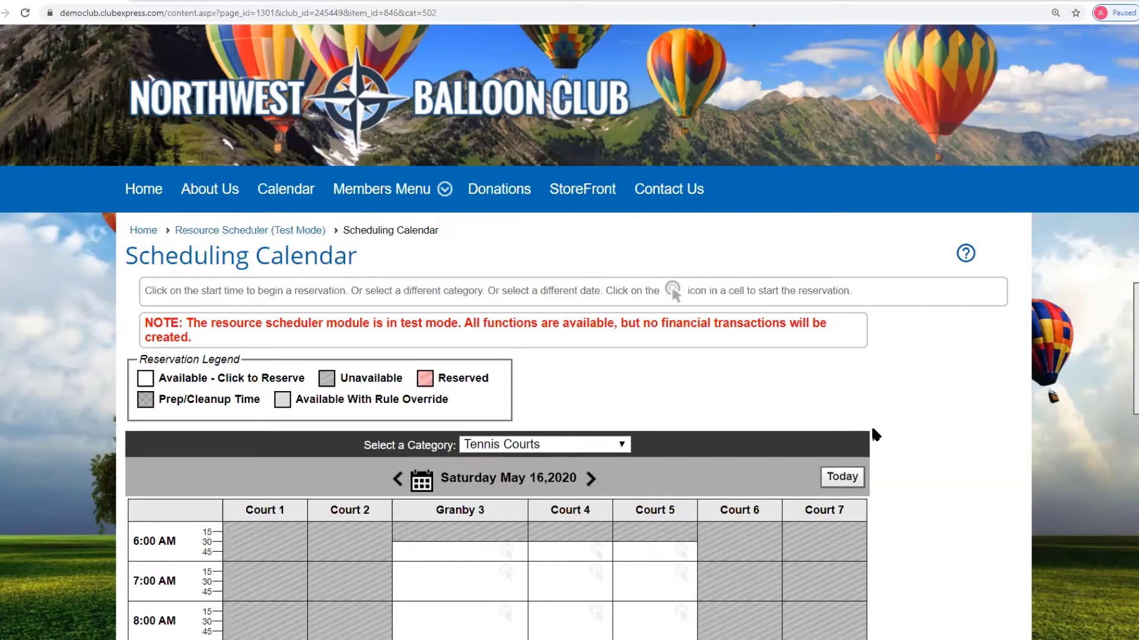
scroll(898, 360, up, 2)
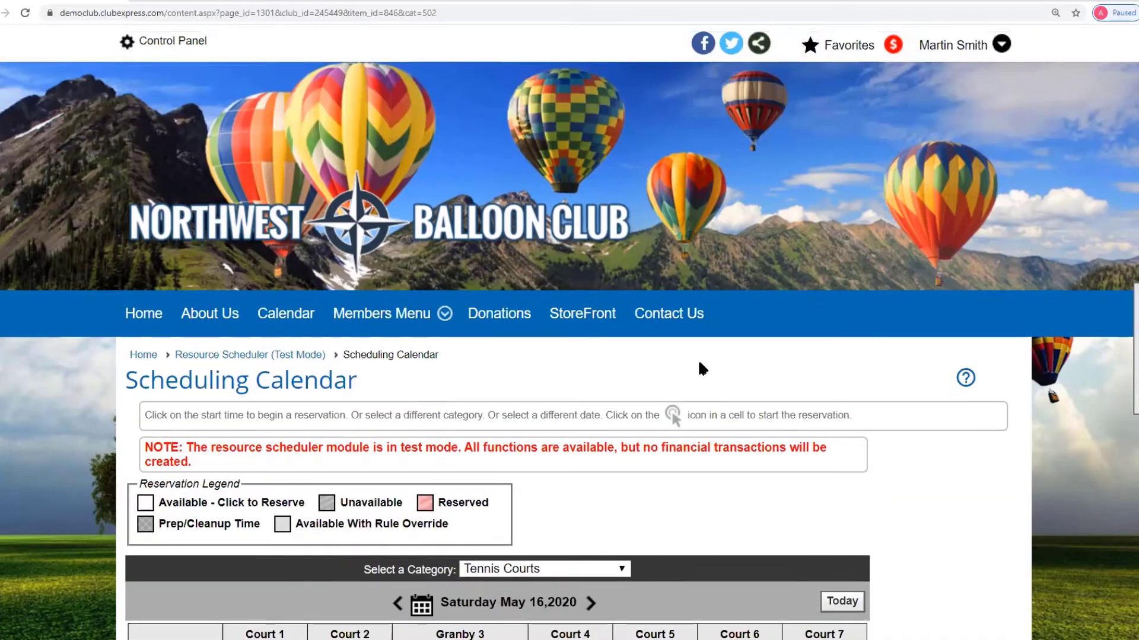
- Open the Resource Scheduler (Test Mode) module from the Control Panel's Club tab
click(195, 43)
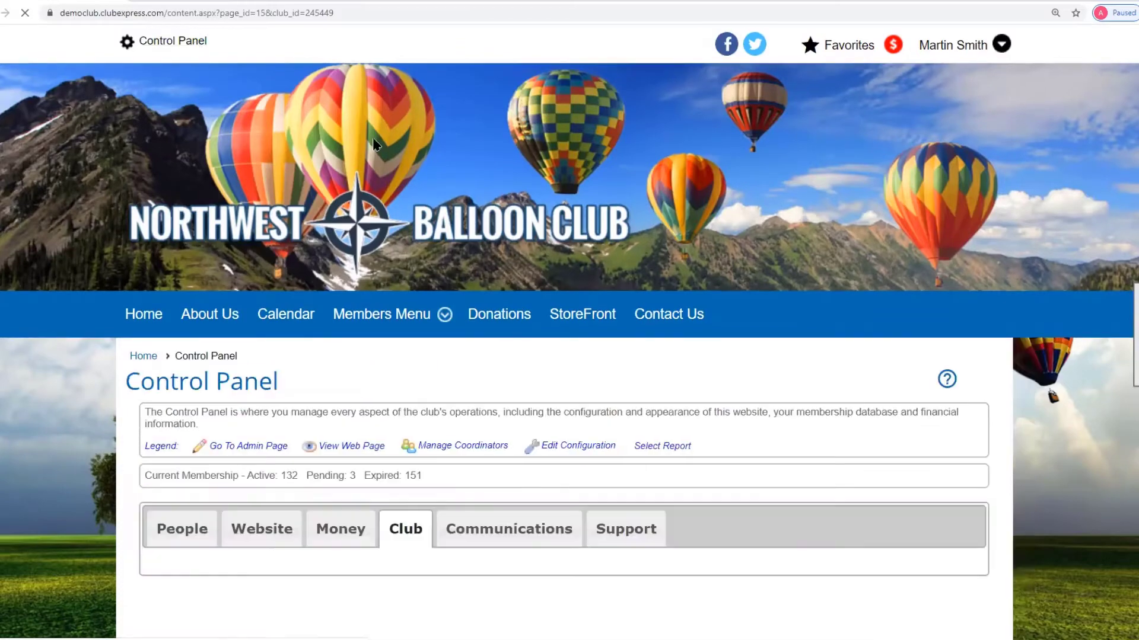
scroll(581, 426, down, 2)
scroll(579, 421, down, 1)
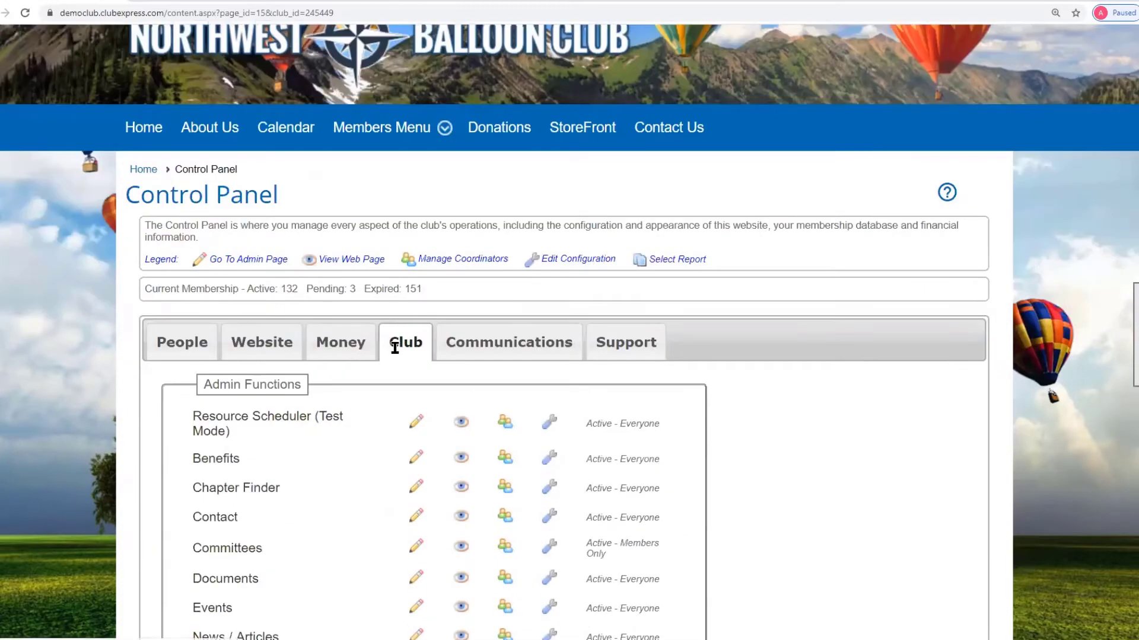
click(296, 429)
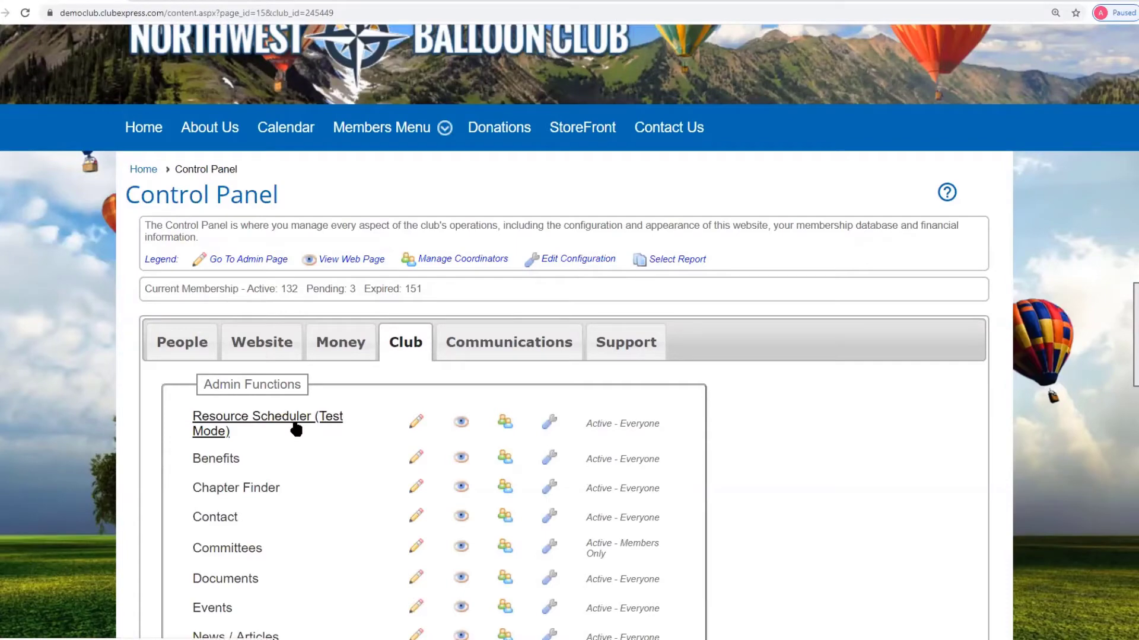
- Use the side page-tools Edit option to reach the scheduler's admin page
scroll(622, 309, down, 5)
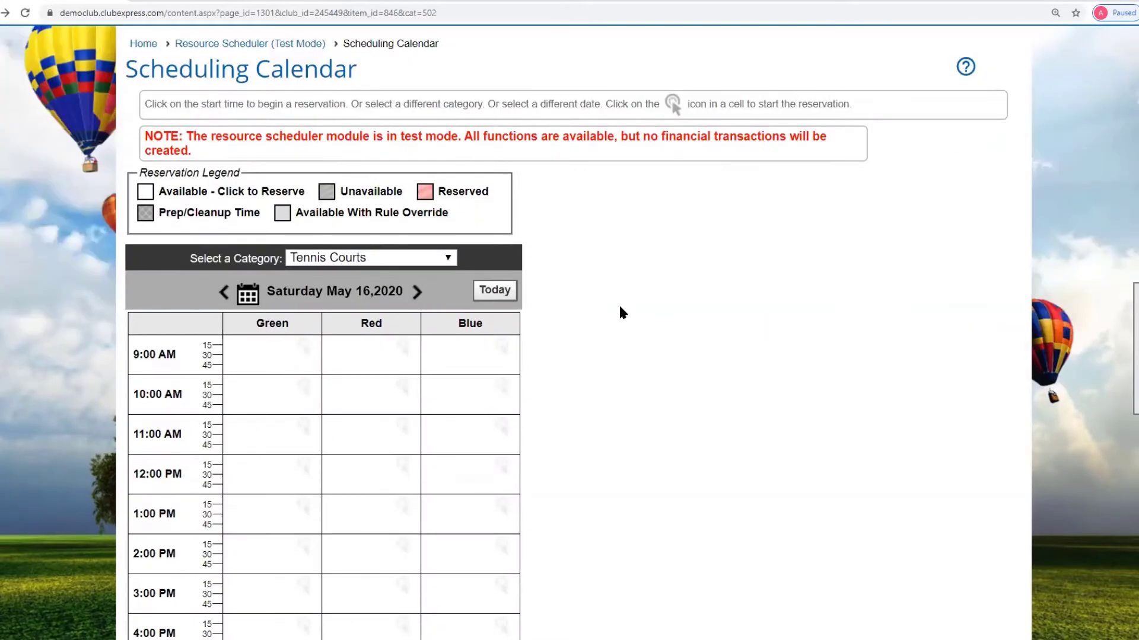
scroll(618, 307, up, 2)
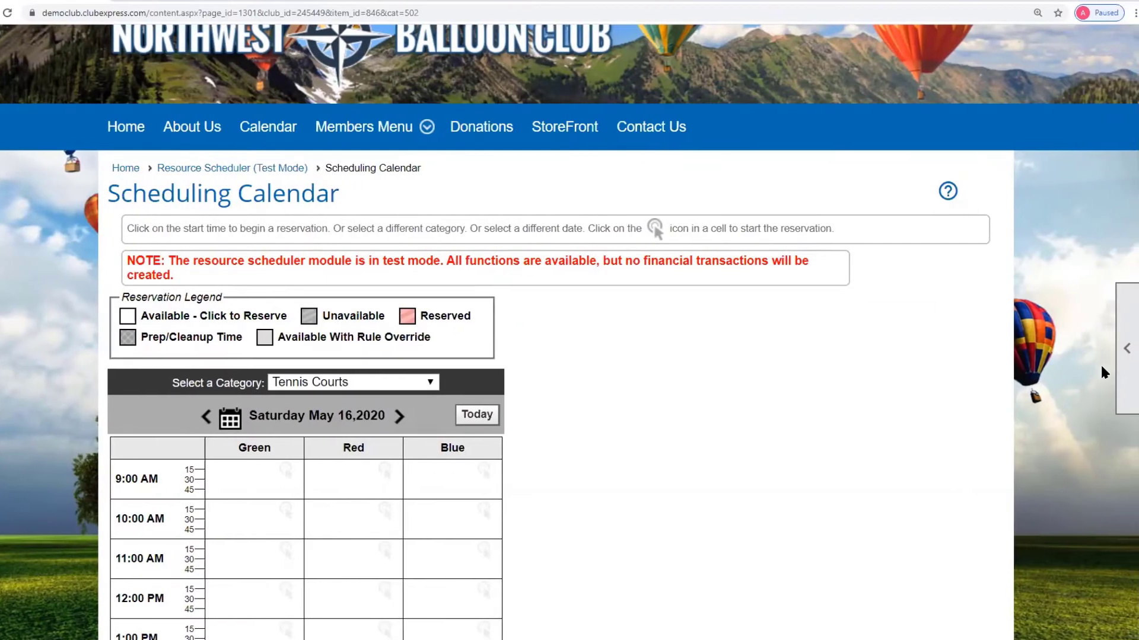
click(1129, 367)
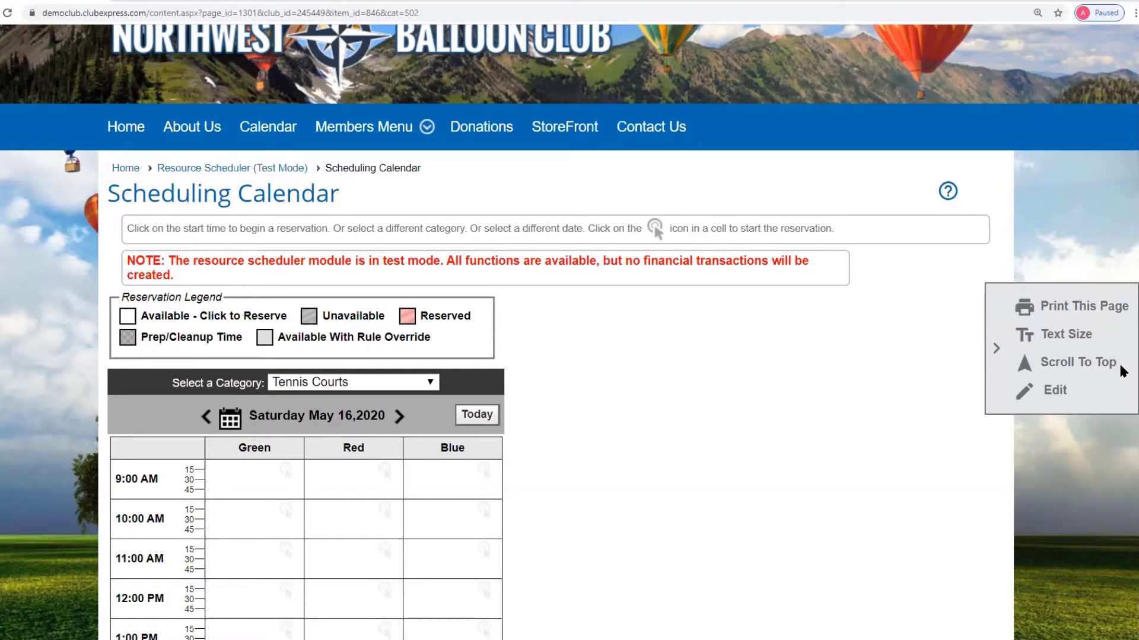
click(1055, 392)
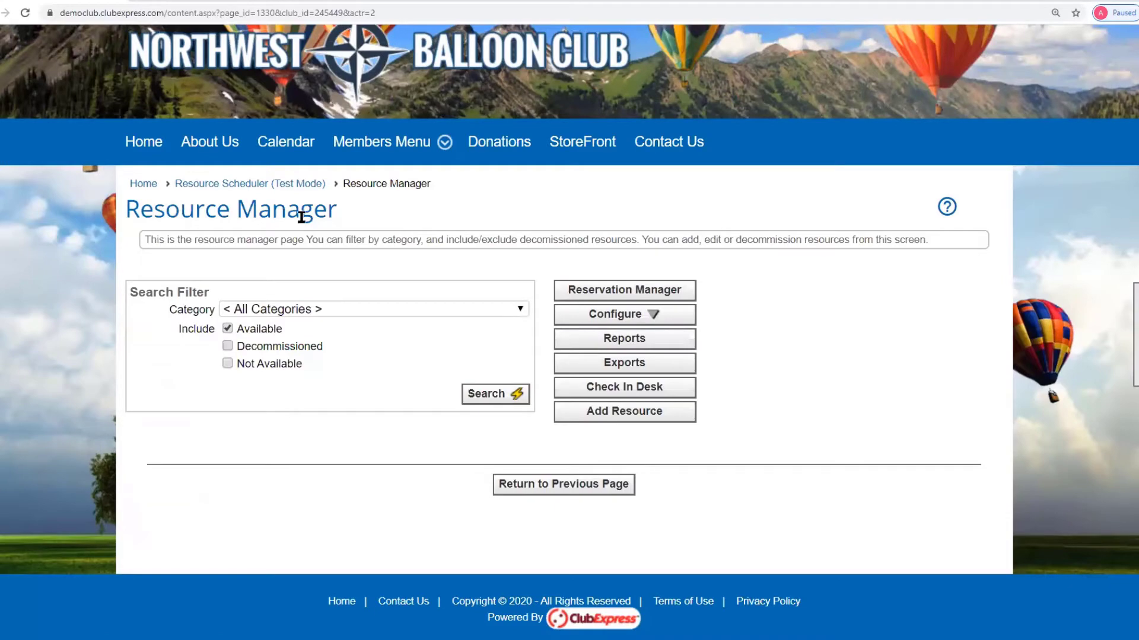
click(625, 291)
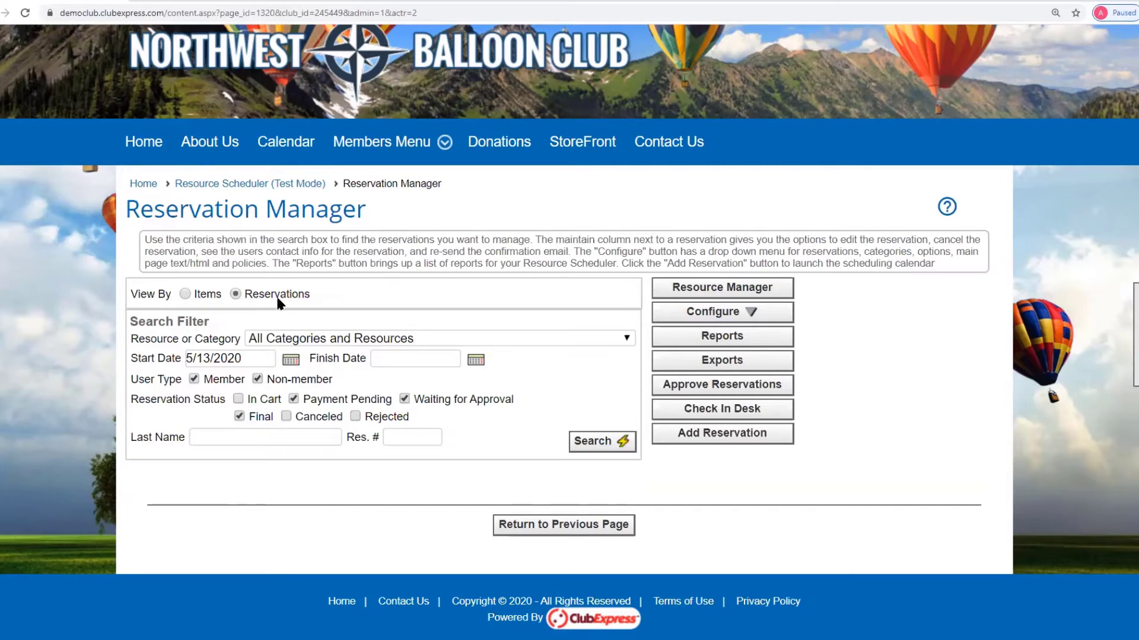
click(184, 294)
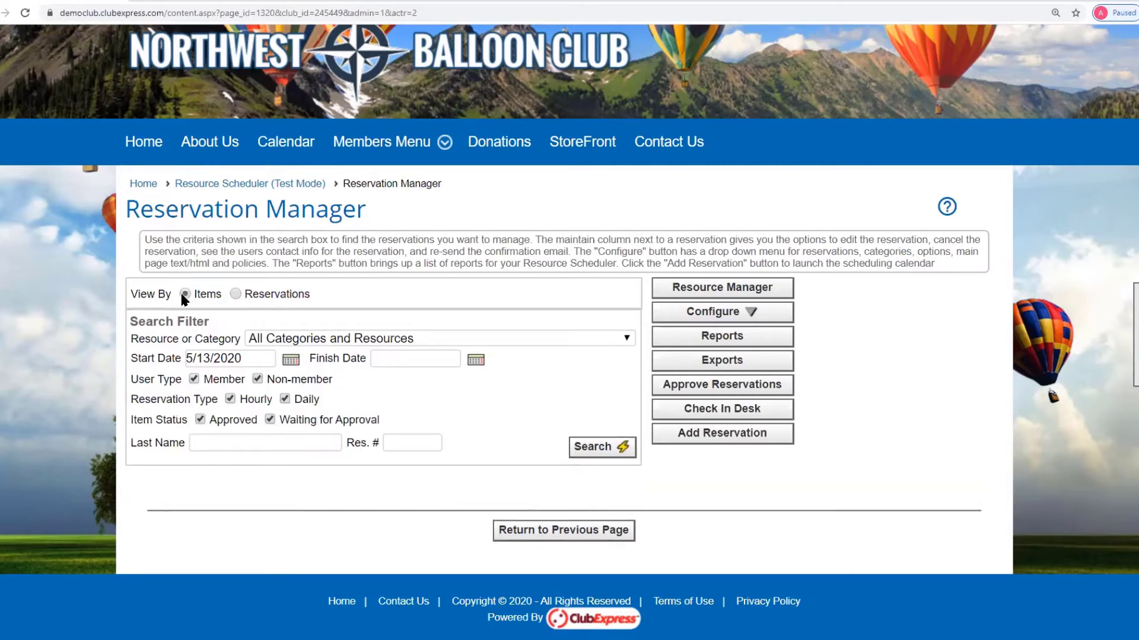
click(236, 294)
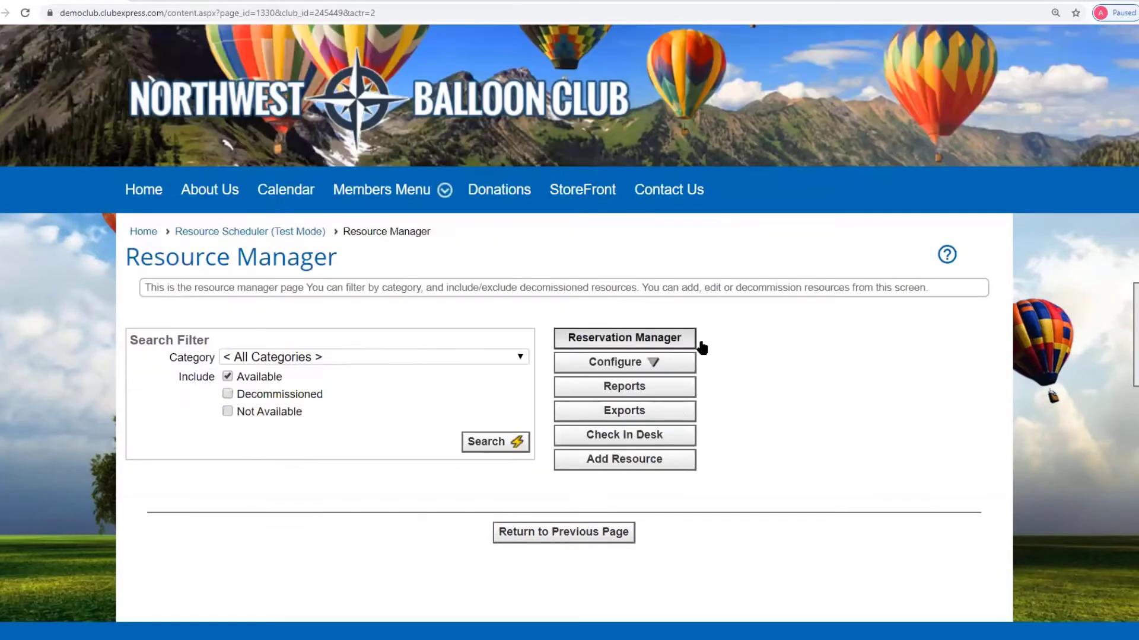
scroll(798, 316, down, 1)
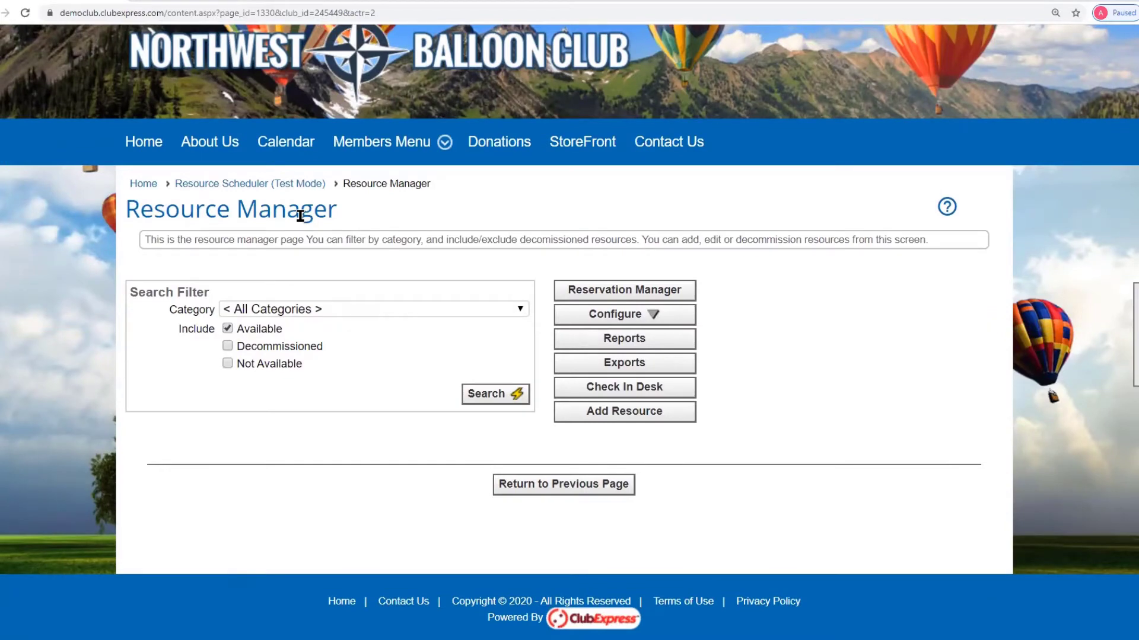
- Open the resource module options page from the Configure menu
click(623, 318)
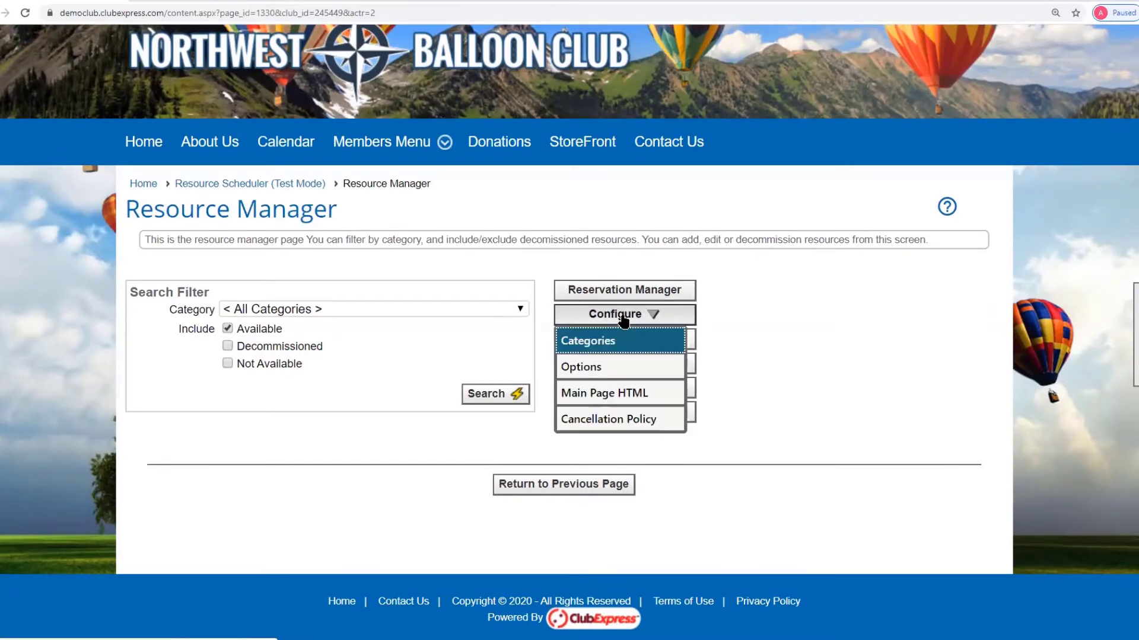
click(602, 369)
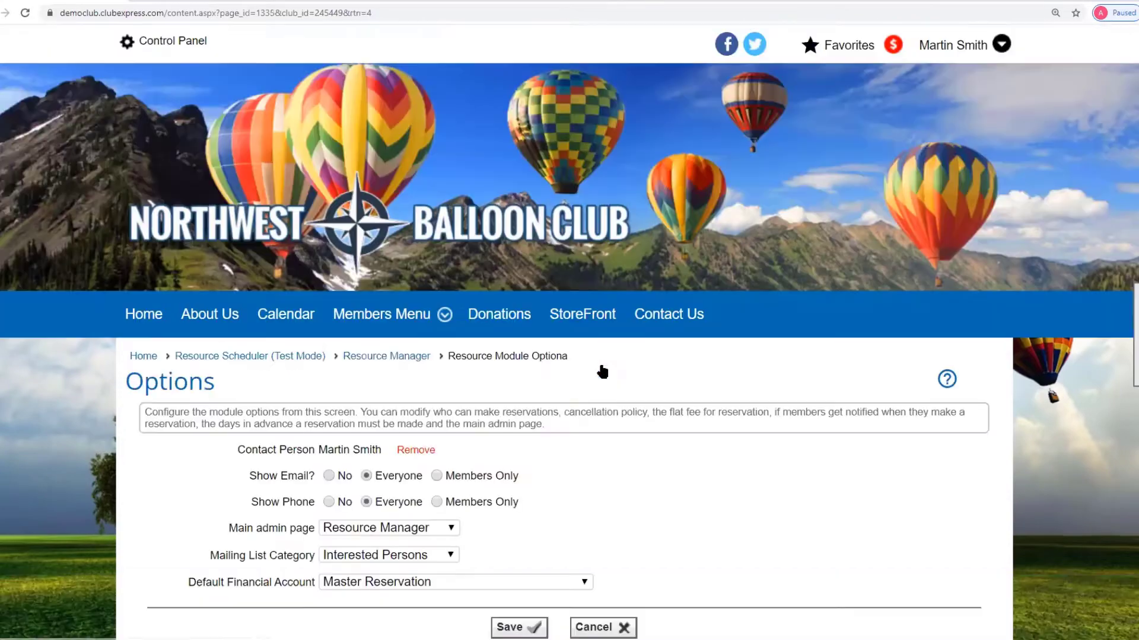
scroll(849, 388, down, 3)
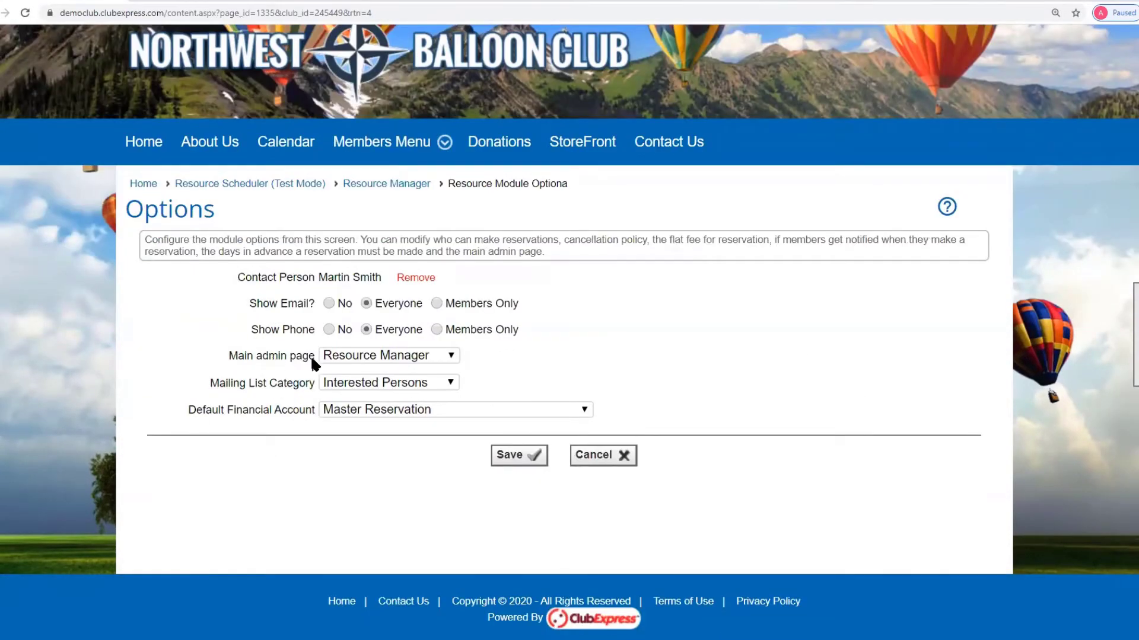
- Leave the main admin page as Resource Manager and mailing list category as Interested Persons
click(451, 359)
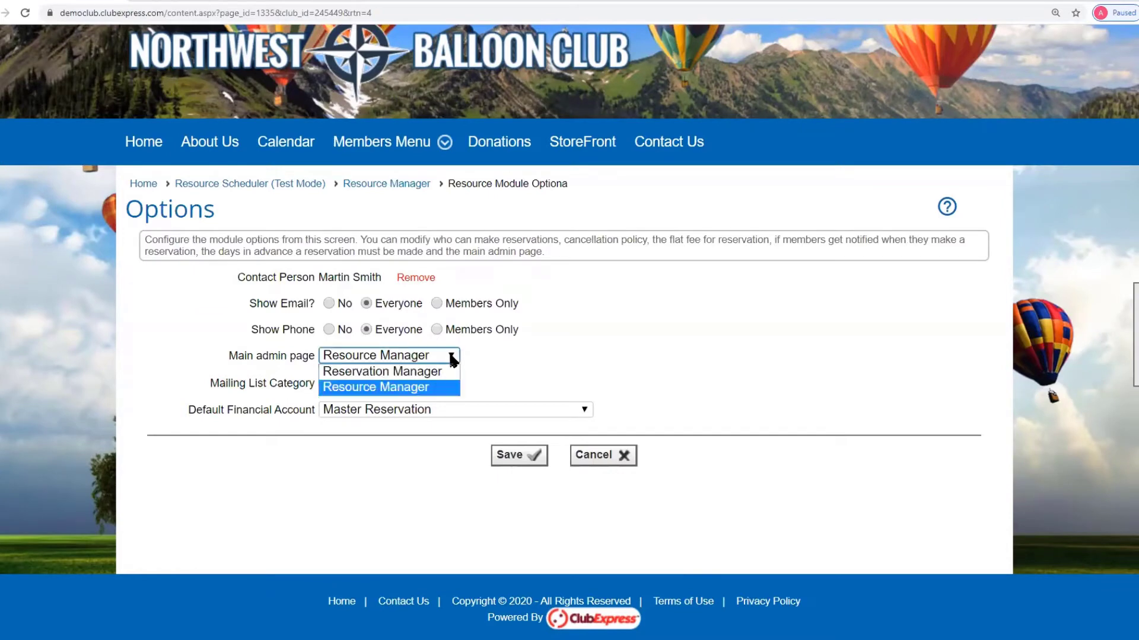
click(452, 360)
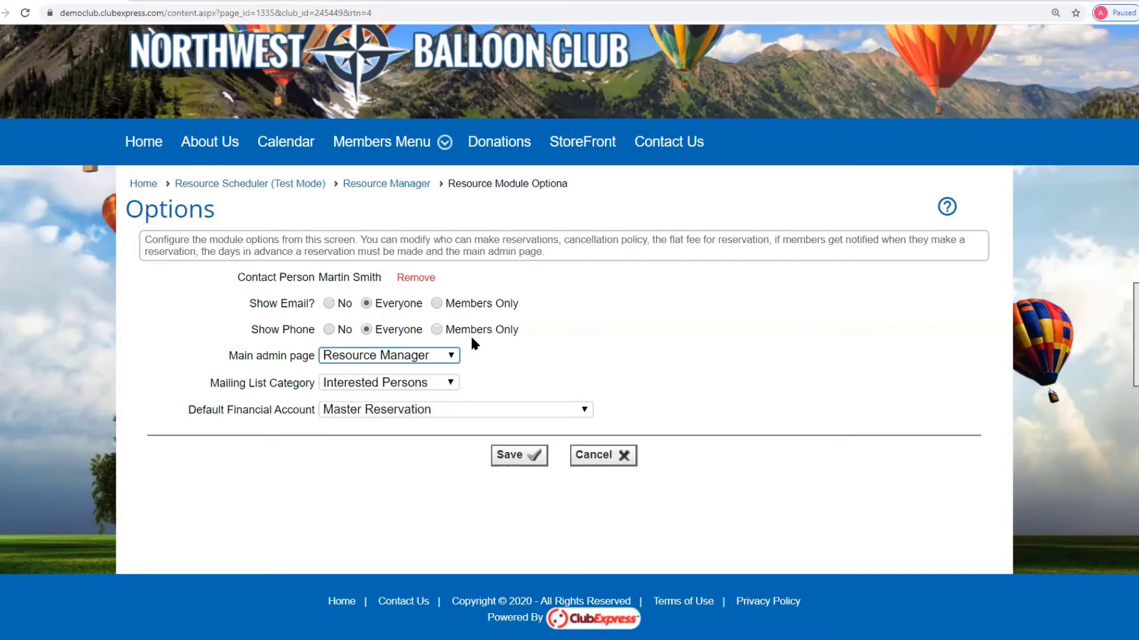
click(452, 383)
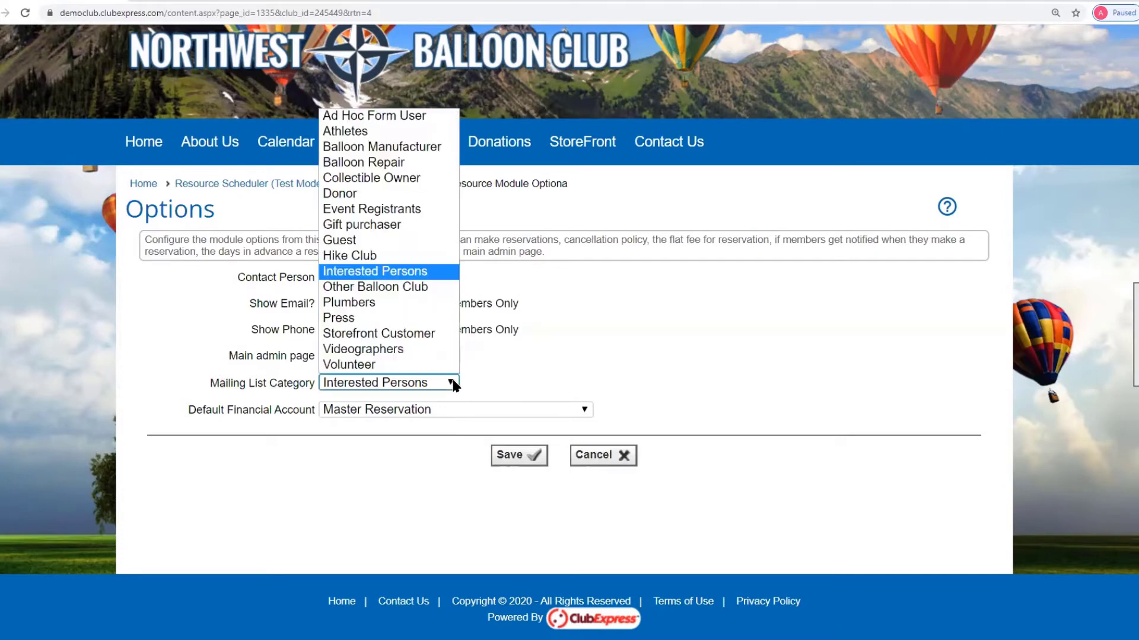
click(452, 384)
click(452, 383)
click(545, 382)
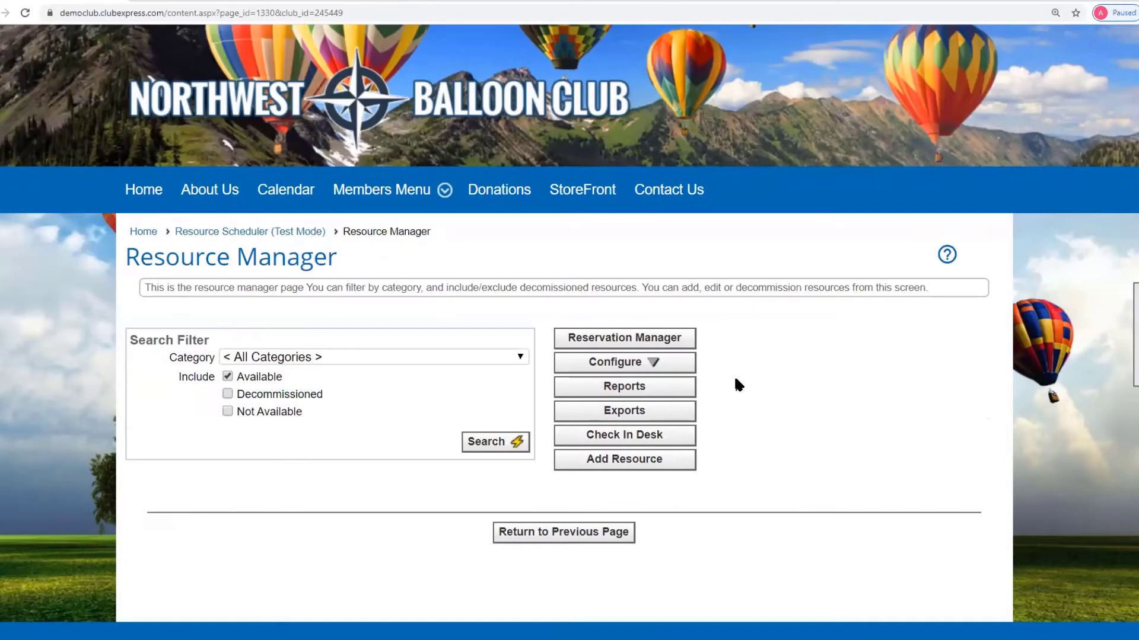
click(632, 369)
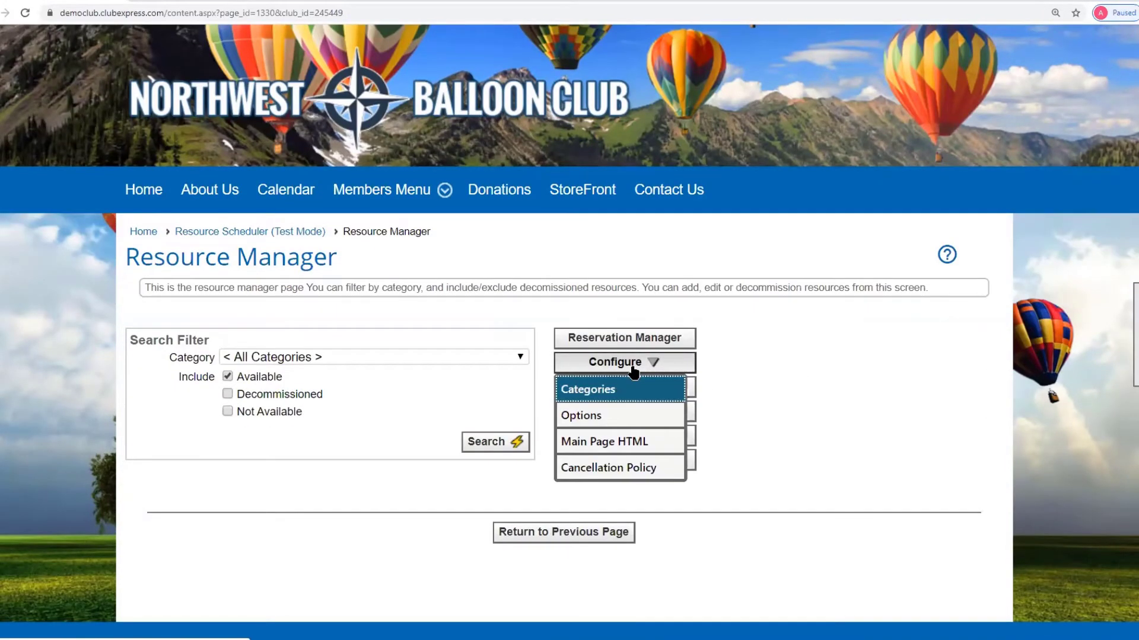
click(601, 442)
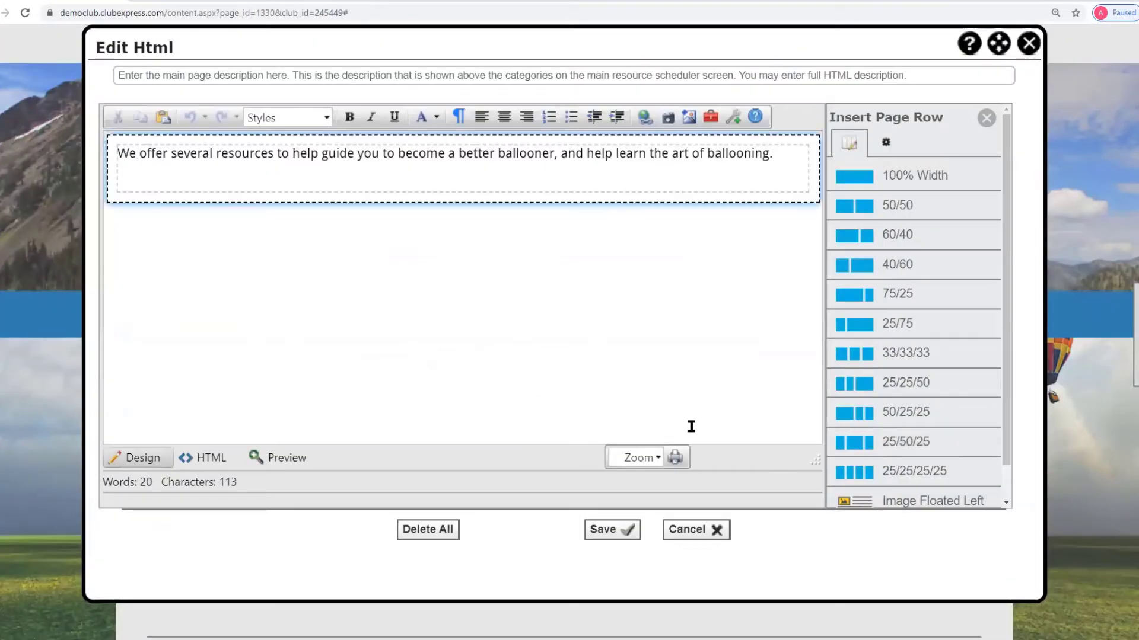
drag(116, 153, 774, 156)
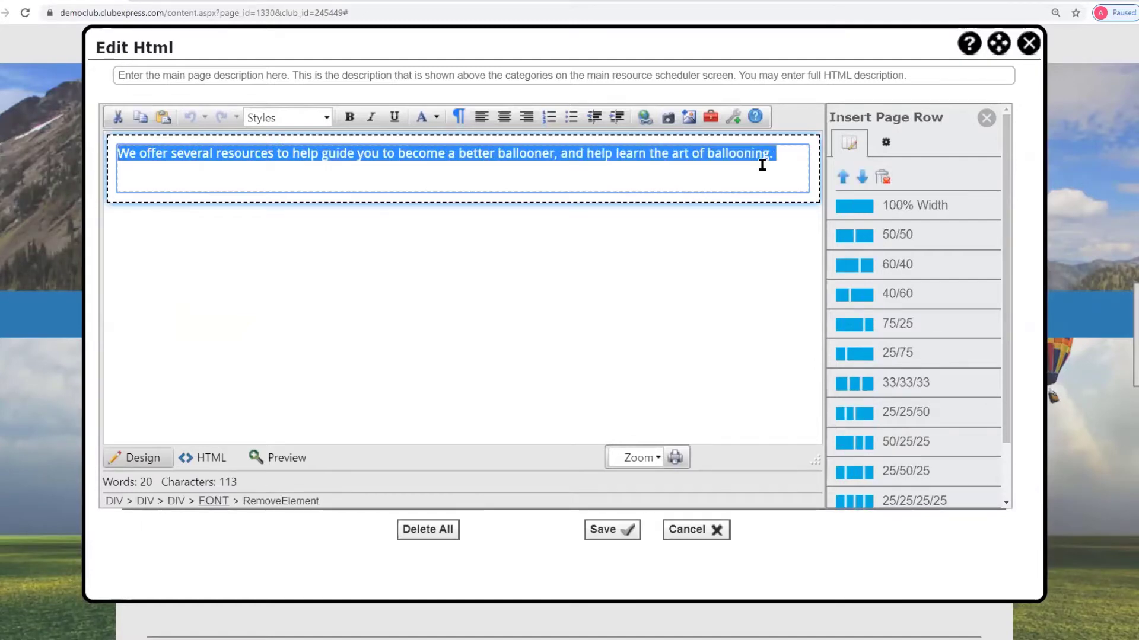
click(723, 174)
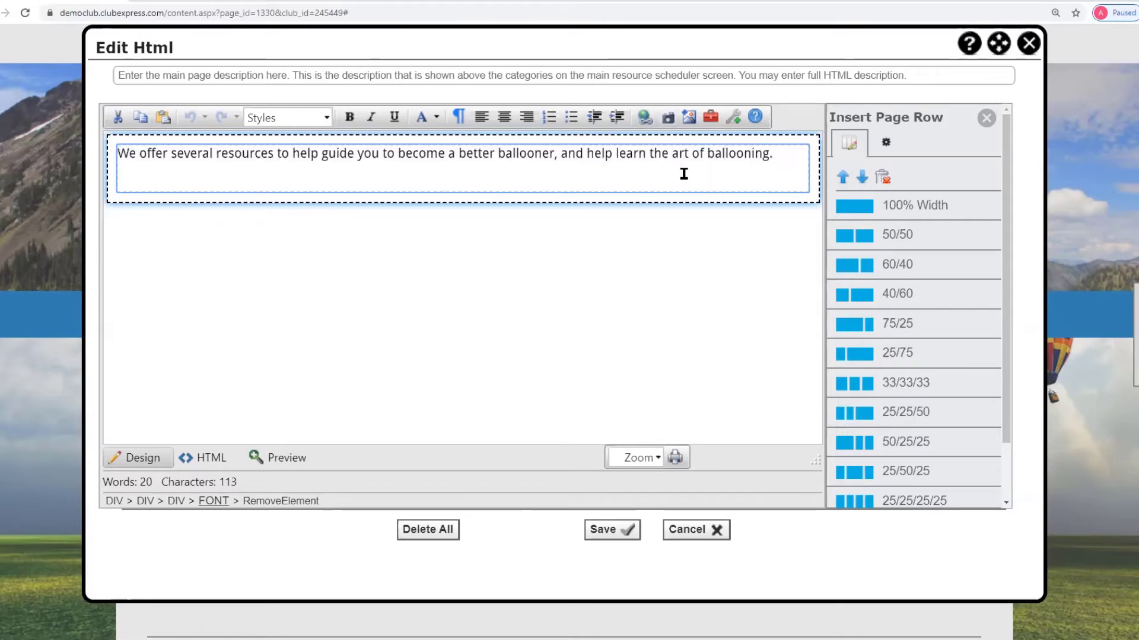
click(692, 533)
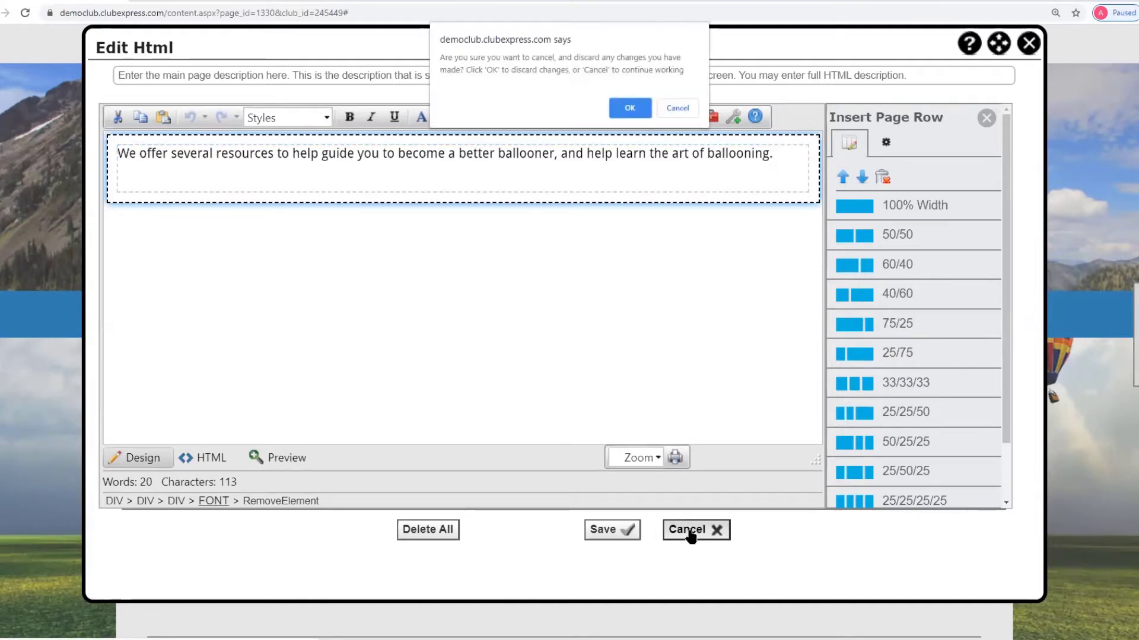
click(630, 109)
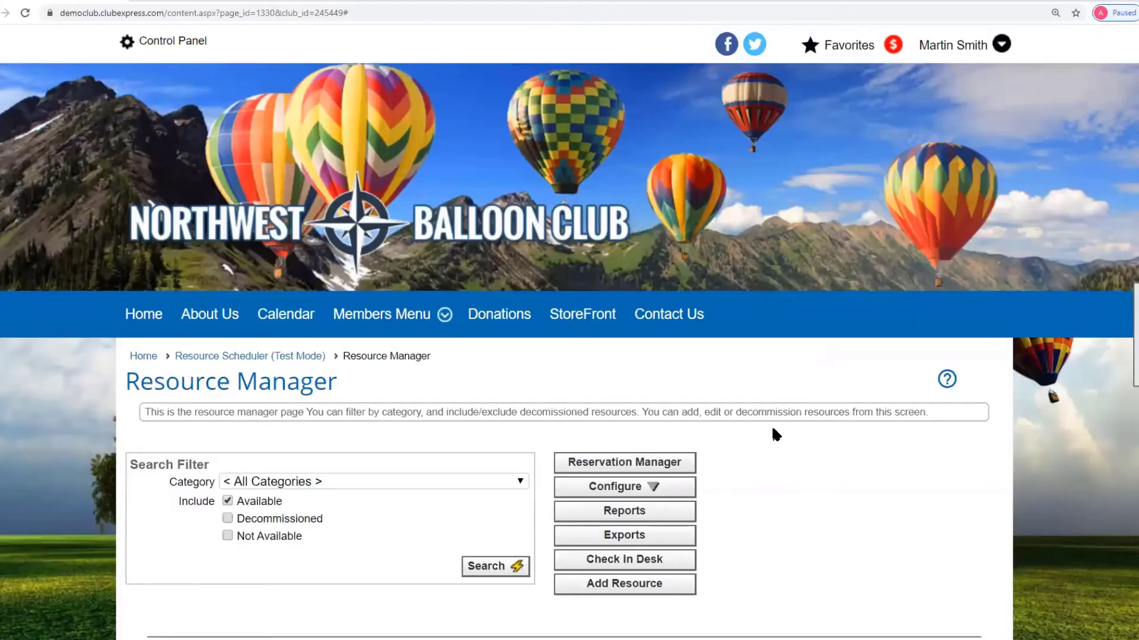
scroll(773, 432, down, 1)
click(634, 427)
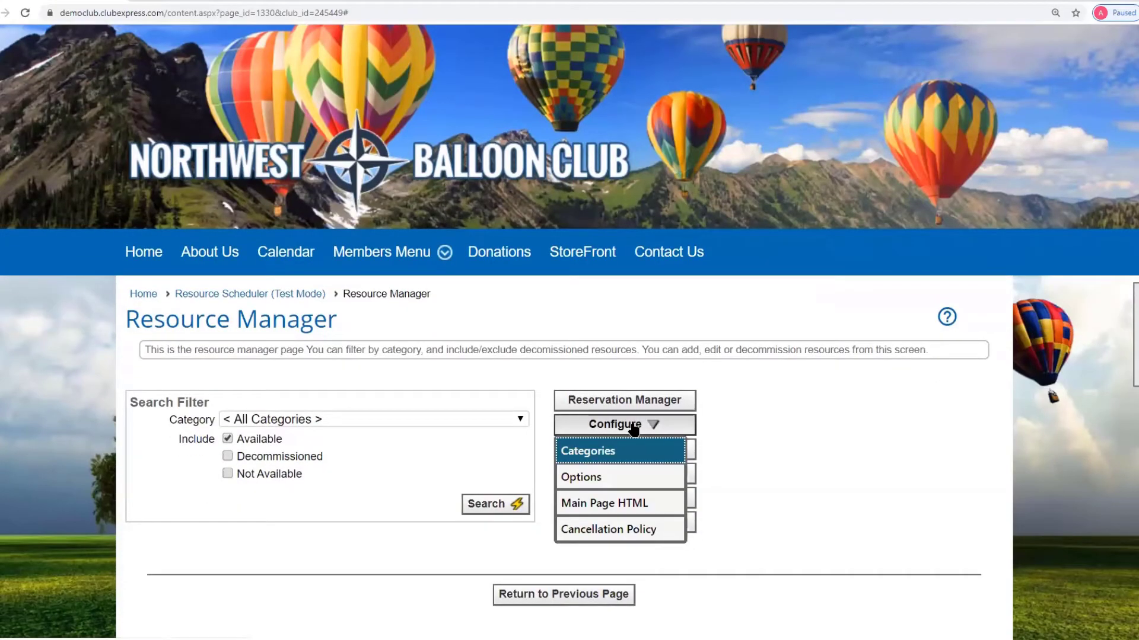
click(617, 529)
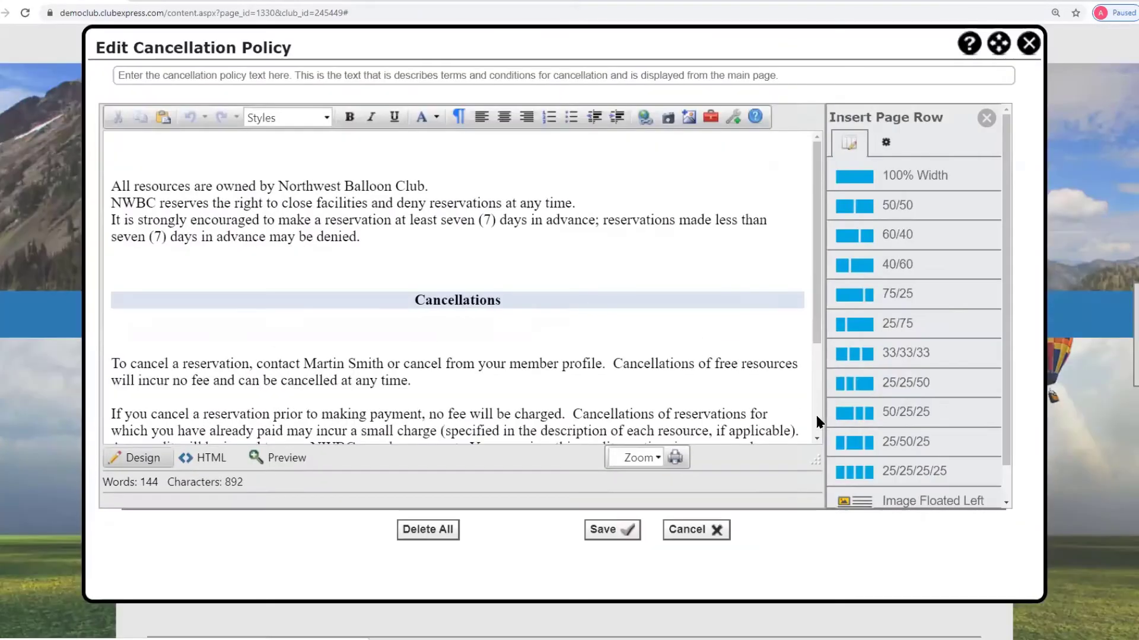
scroll(804, 418, up, 1)
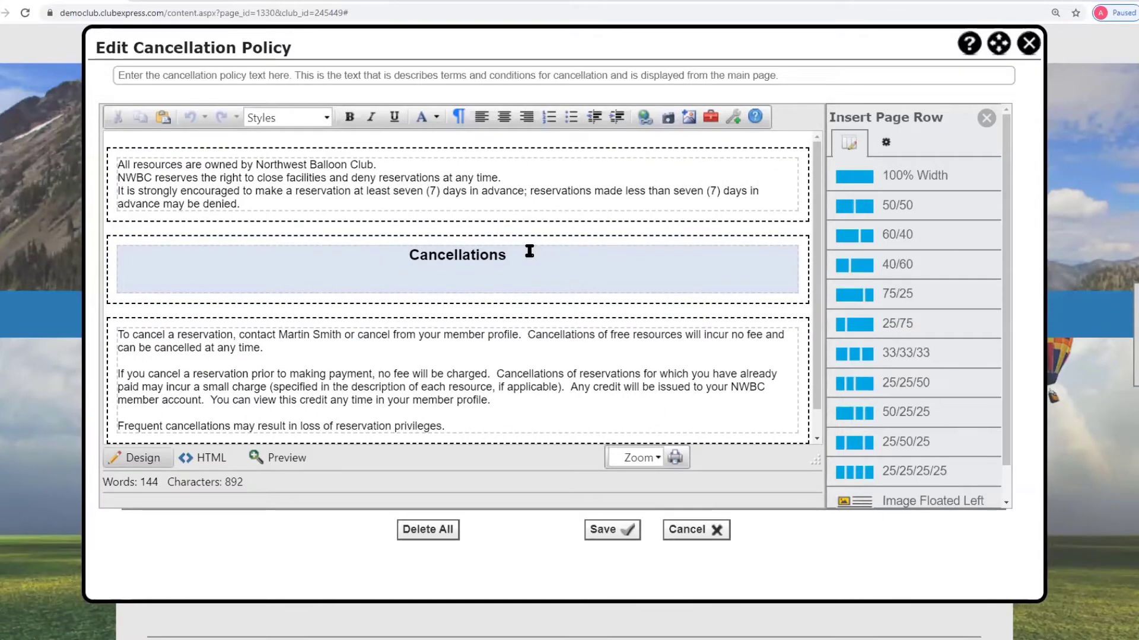
scroll(529, 251, down, 1)
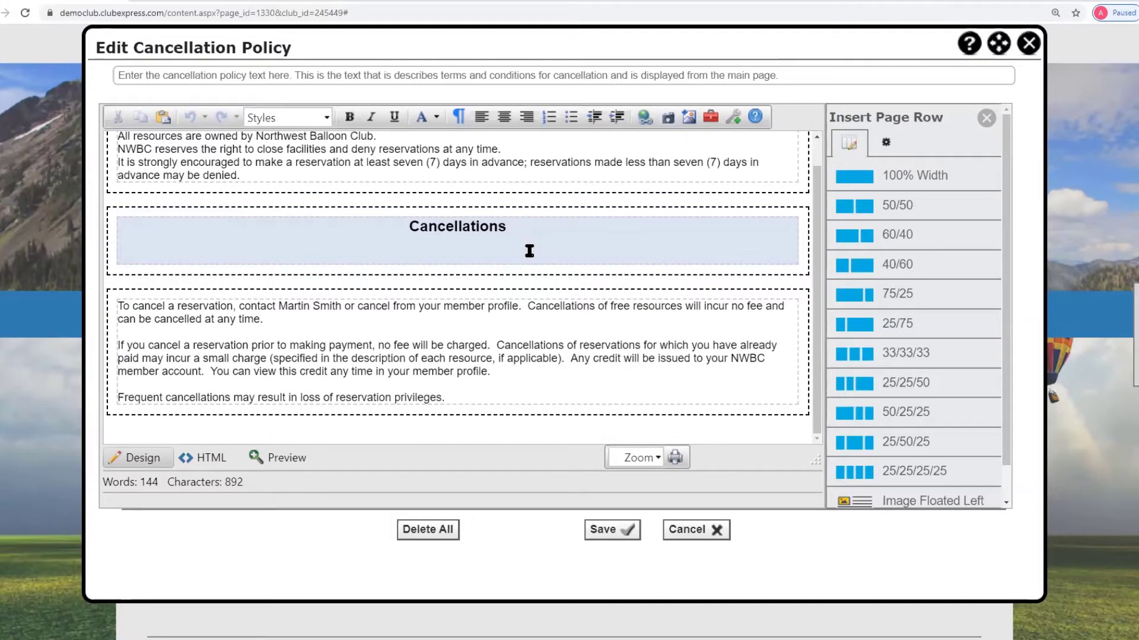
click(709, 538)
click(632, 105)
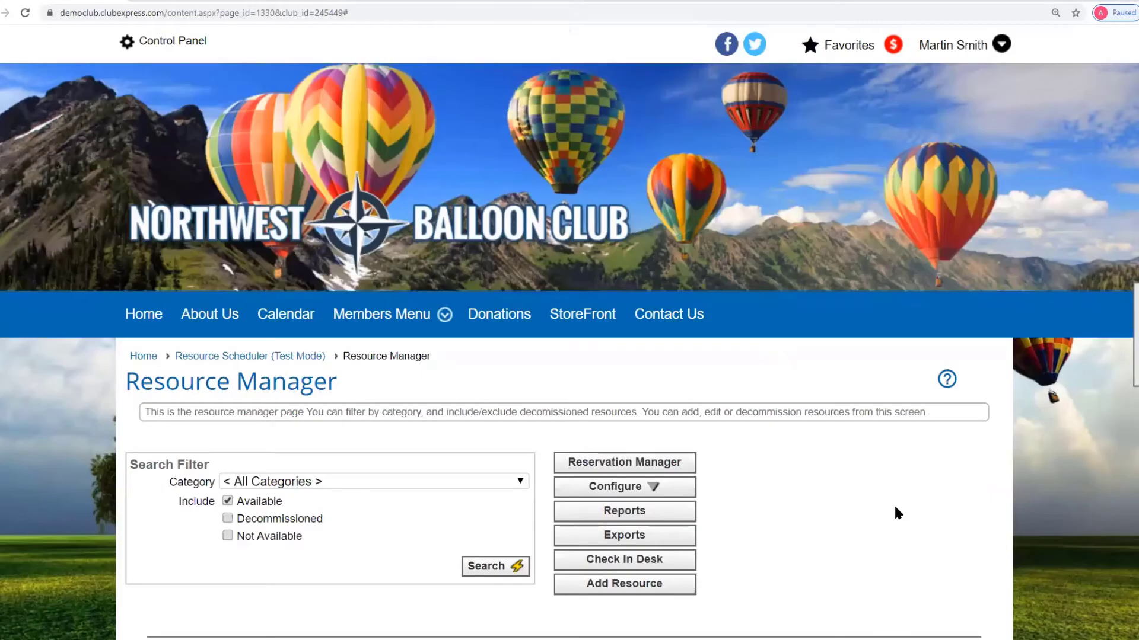
- Go to Reservation Manager and view, then dismiss, its Configure options
scroll(771, 433, down, 2)
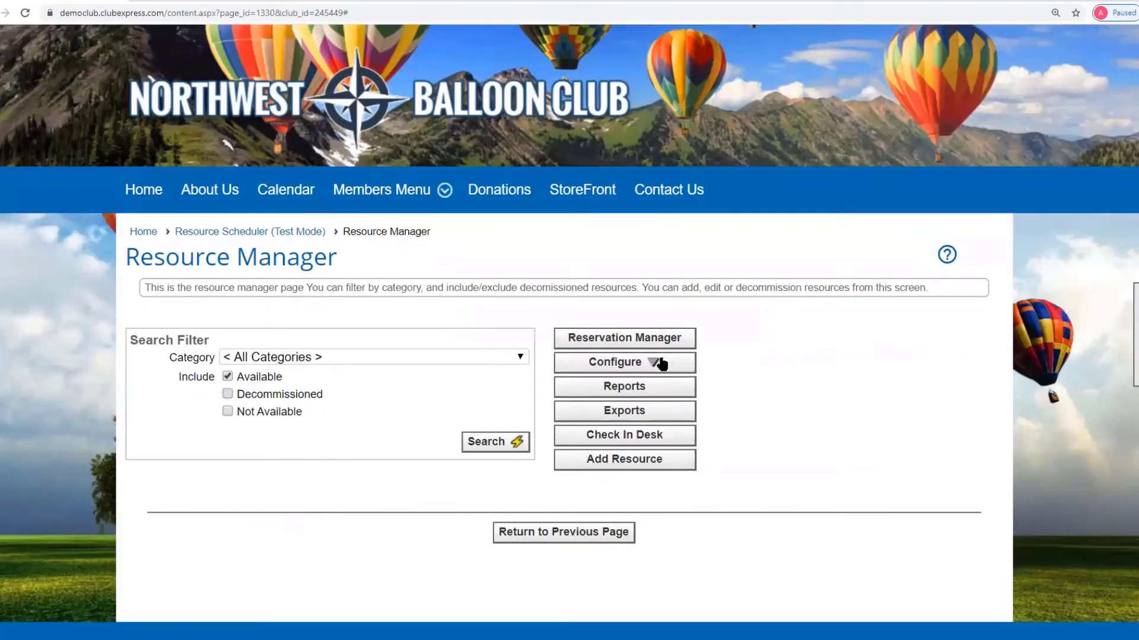
click(596, 340)
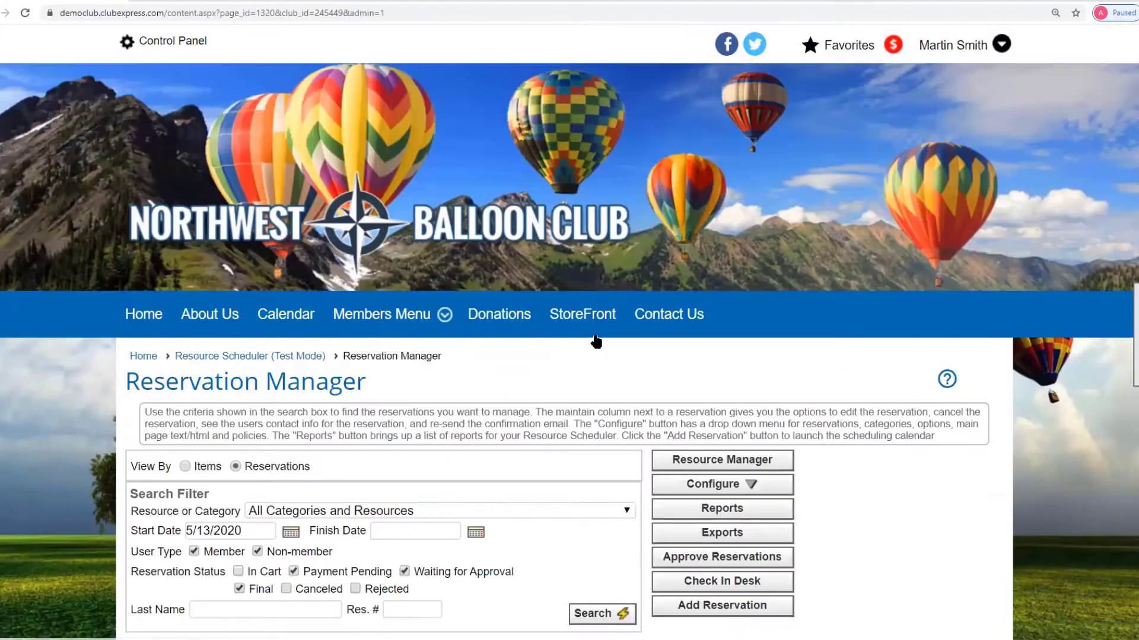
scroll(724, 318, down, 3)
click(723, 314)
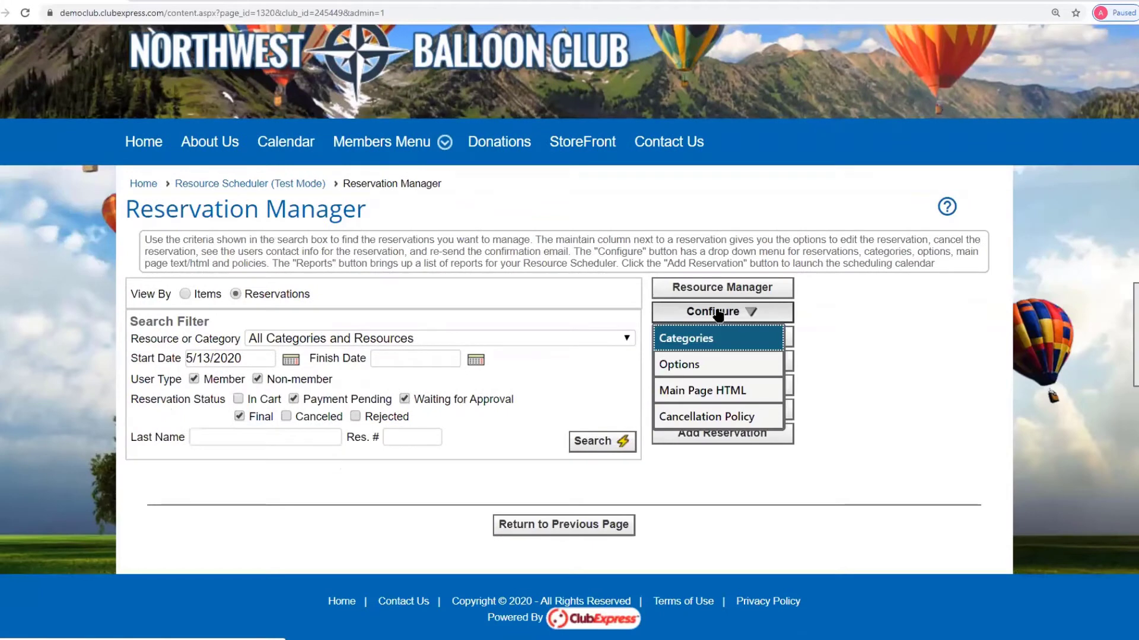
click(917, 312)
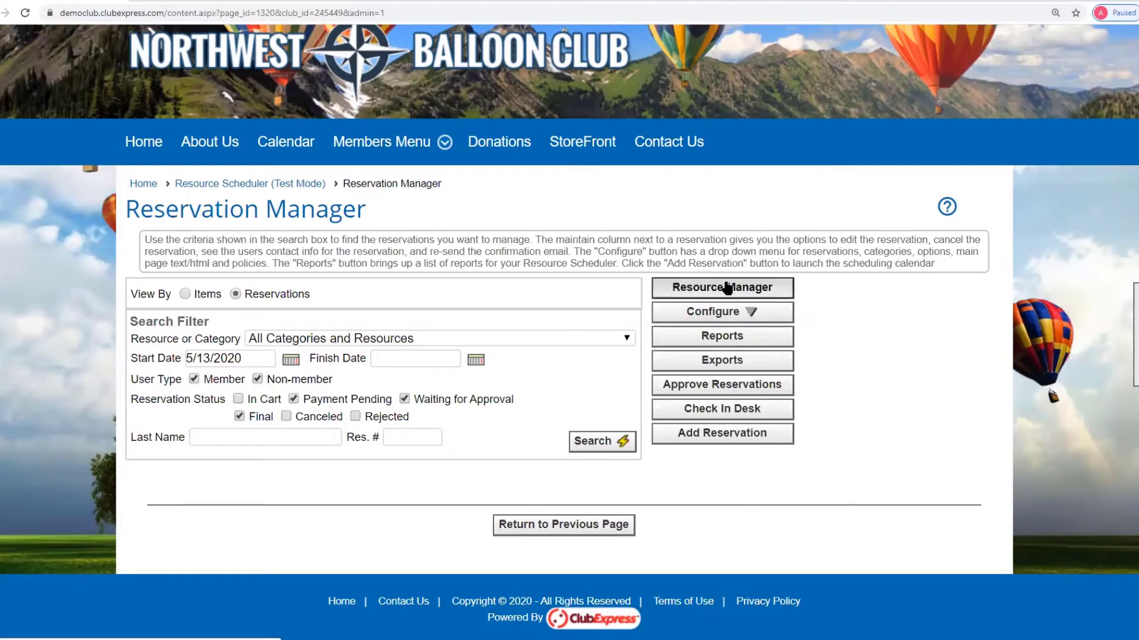
- Visit Resource Manager and return to the Reservation Manager search page
click(745, 291)
scroll(913, 356, down, 2)
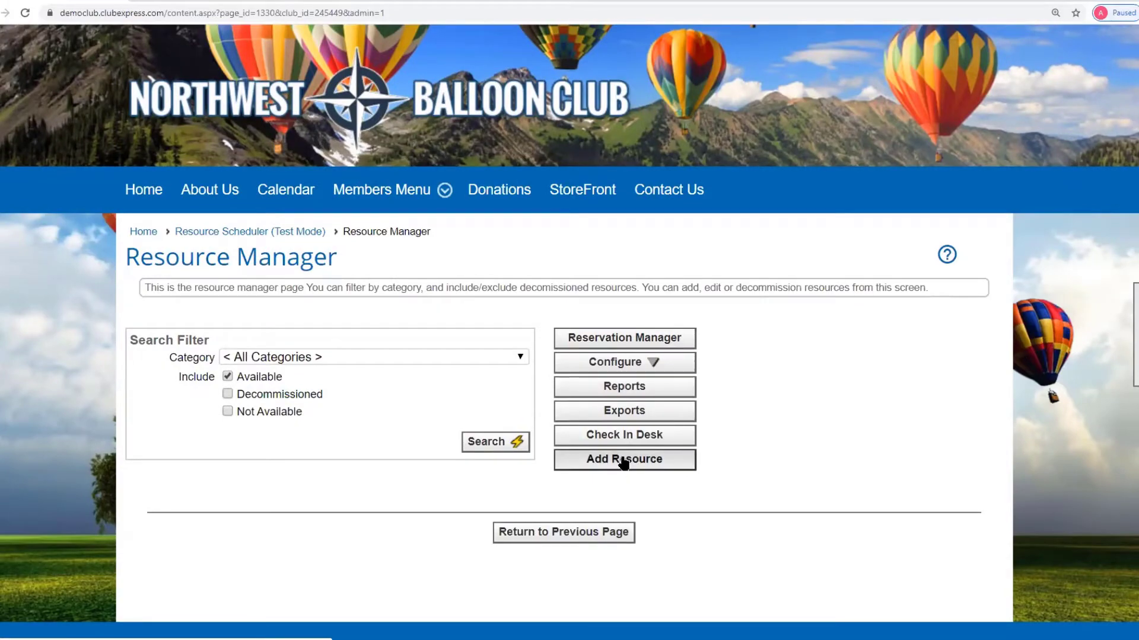
click(620, 341)
scroll(701, 437, down, 3)
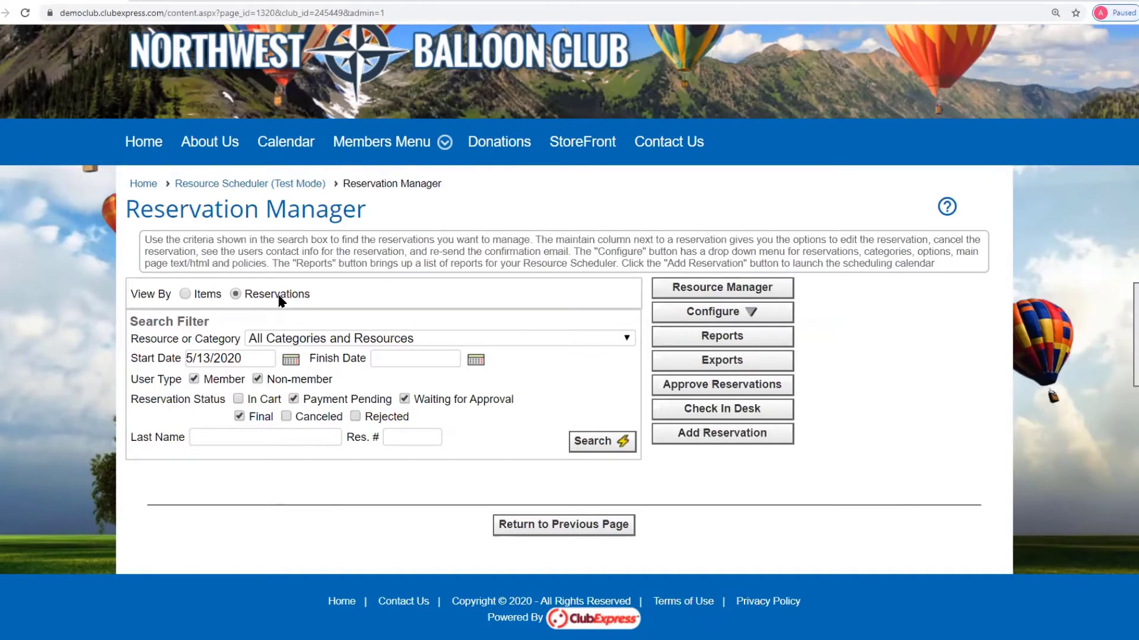
- Search reservations from Start Date 5/13/2020, returning 4 results
click(192, 358)
drag(192, 359, 254, 360)
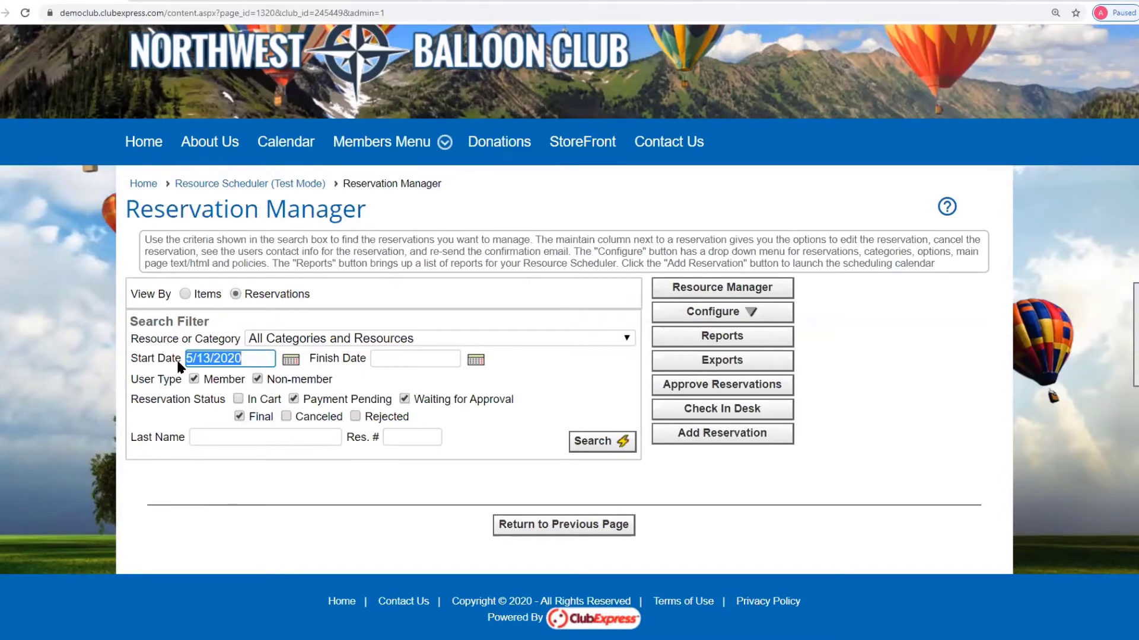
click(616, 444)
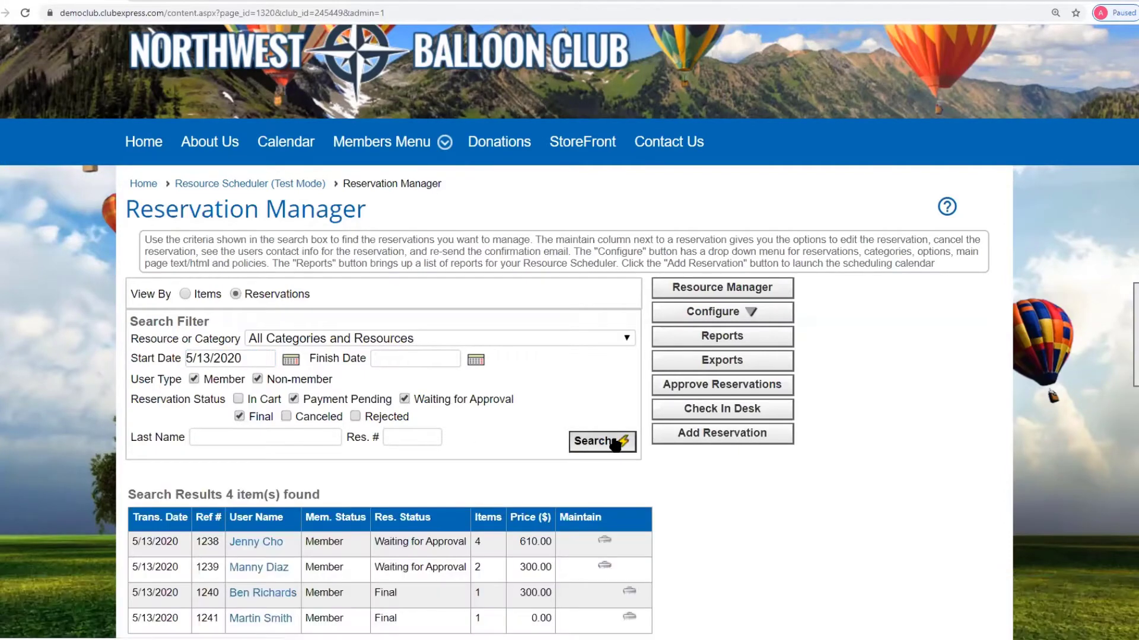
- Add In Cart, Canceled and Rejected statuses to the reservation search and rerun it, returning 5 reservations
scroll(923, 441, down, 2)
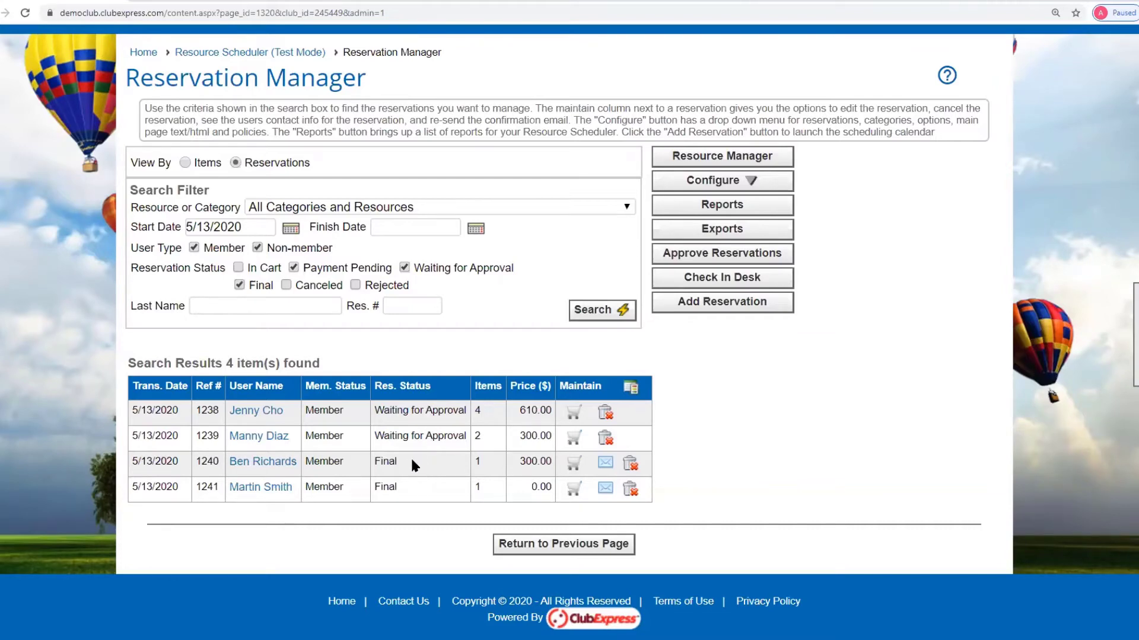
click(242, 267)
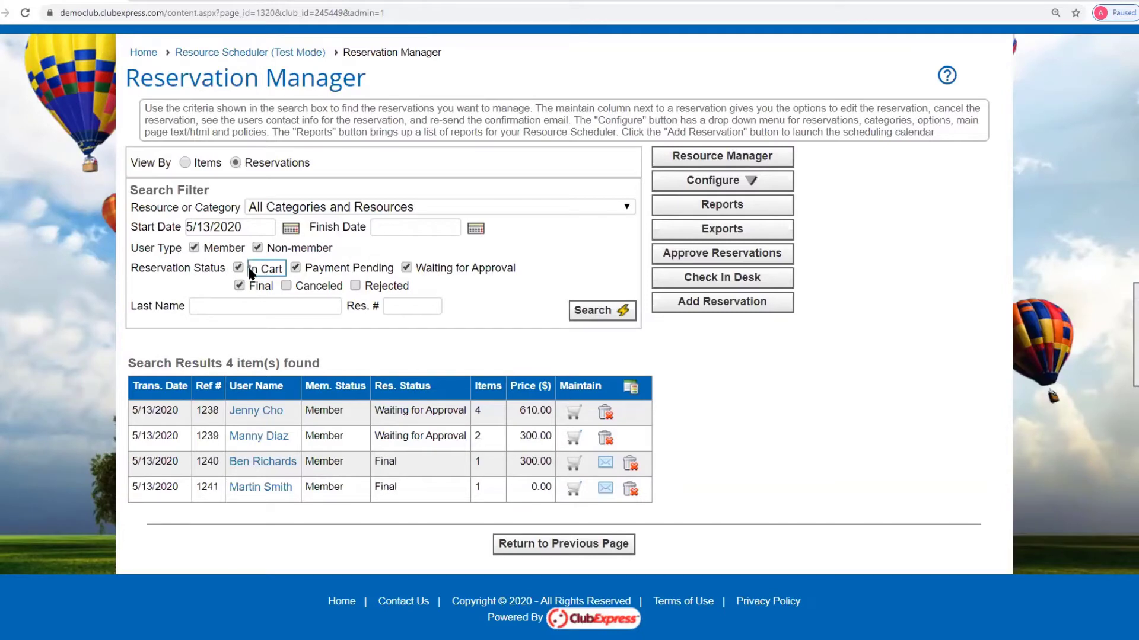
click(287, 286)
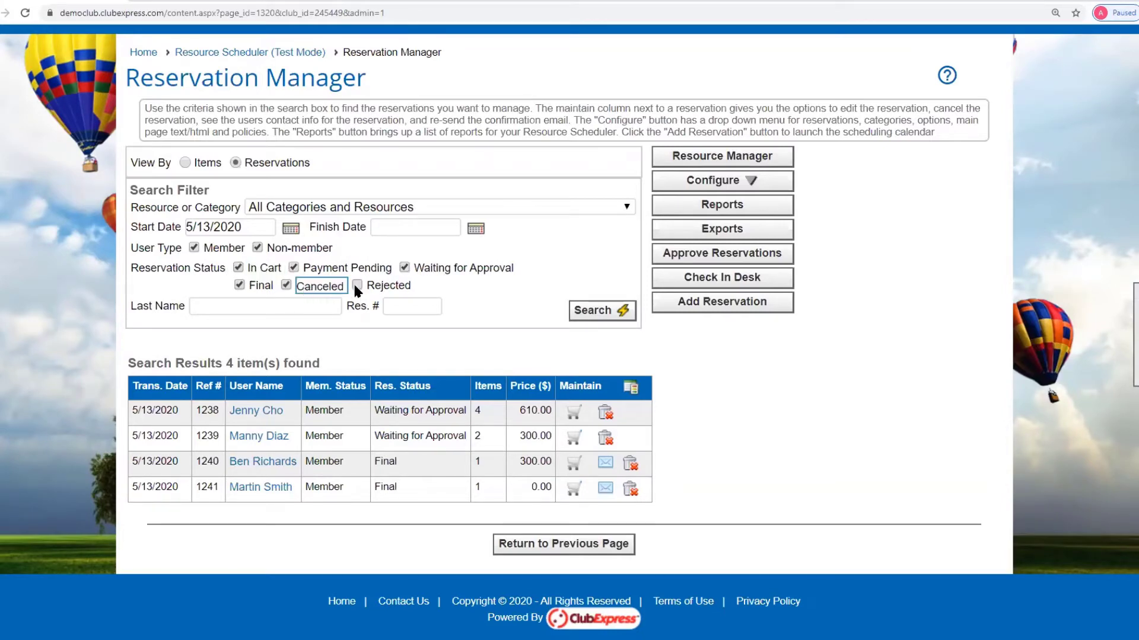
click(356, 285)
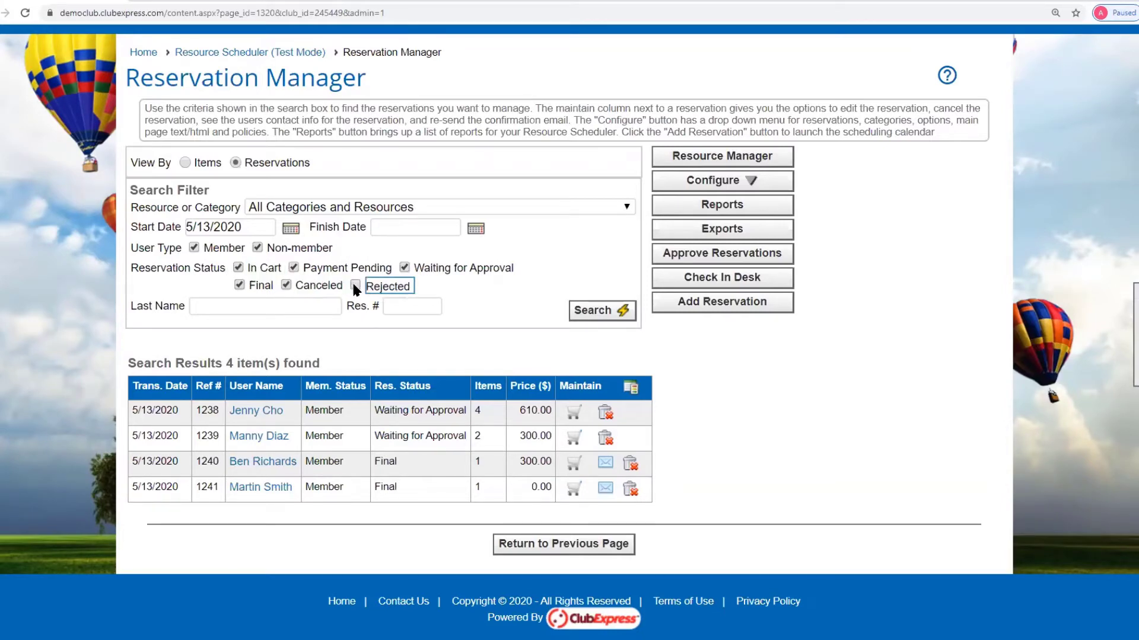
click(593, 310)
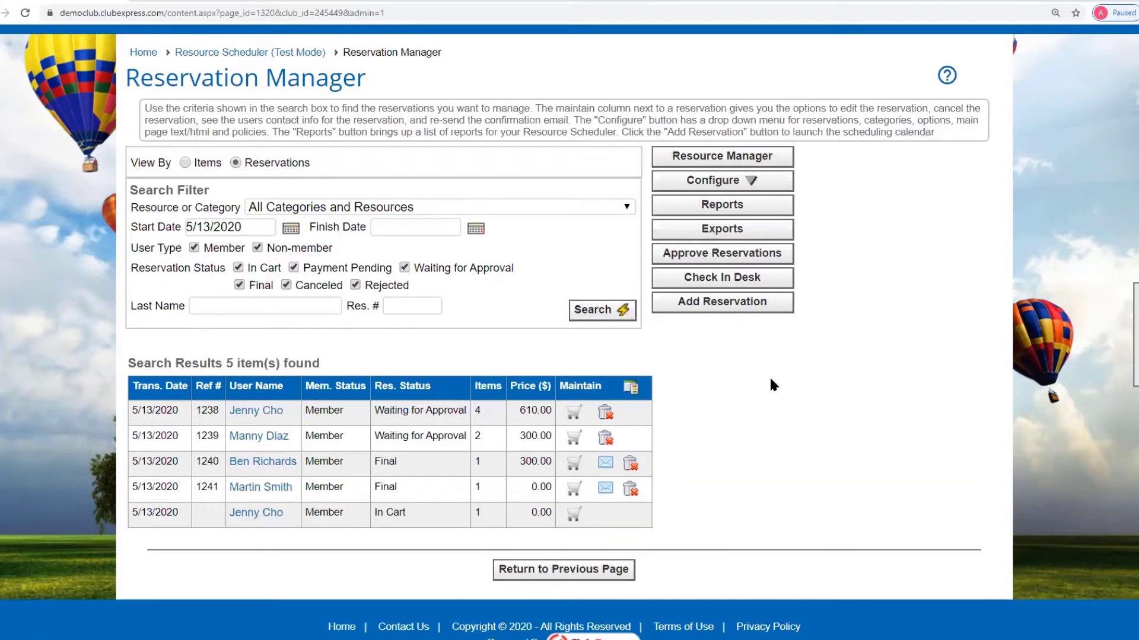
scroll(771, 380, down, 1)
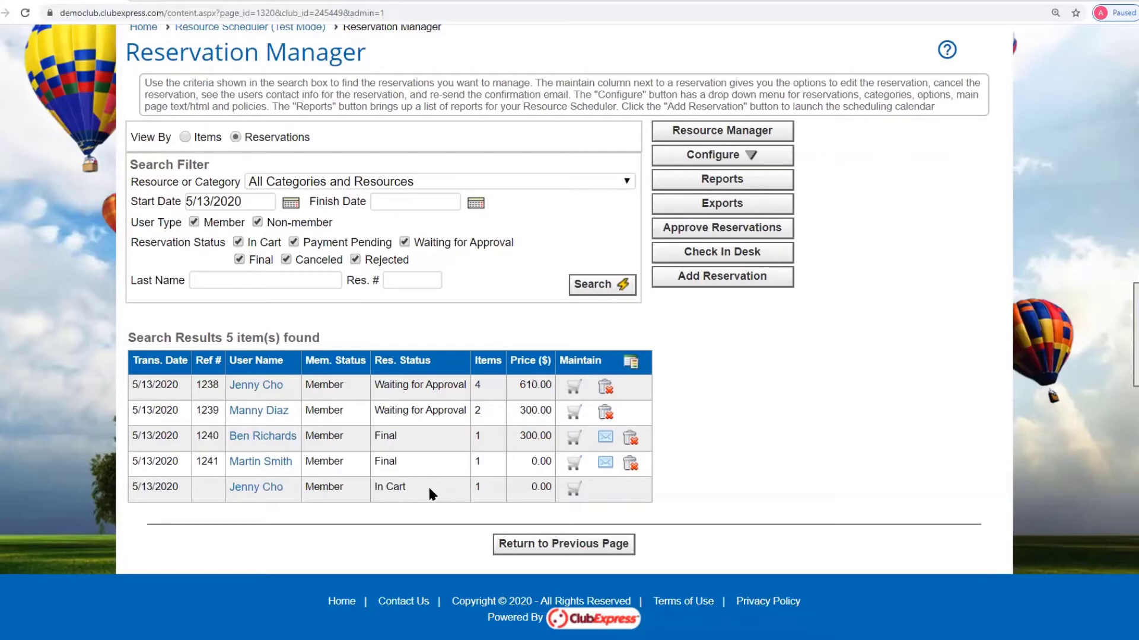
- Review the in-cart reservation's details, then complete it and dismiss the saved message
click(574, 488)
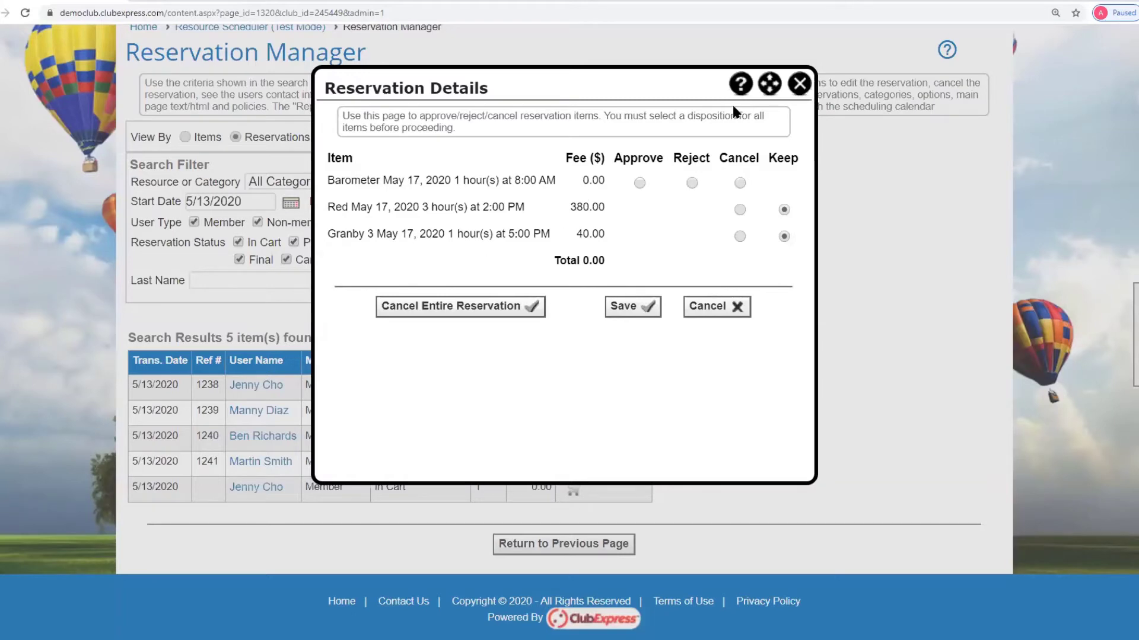
click(798, 84)
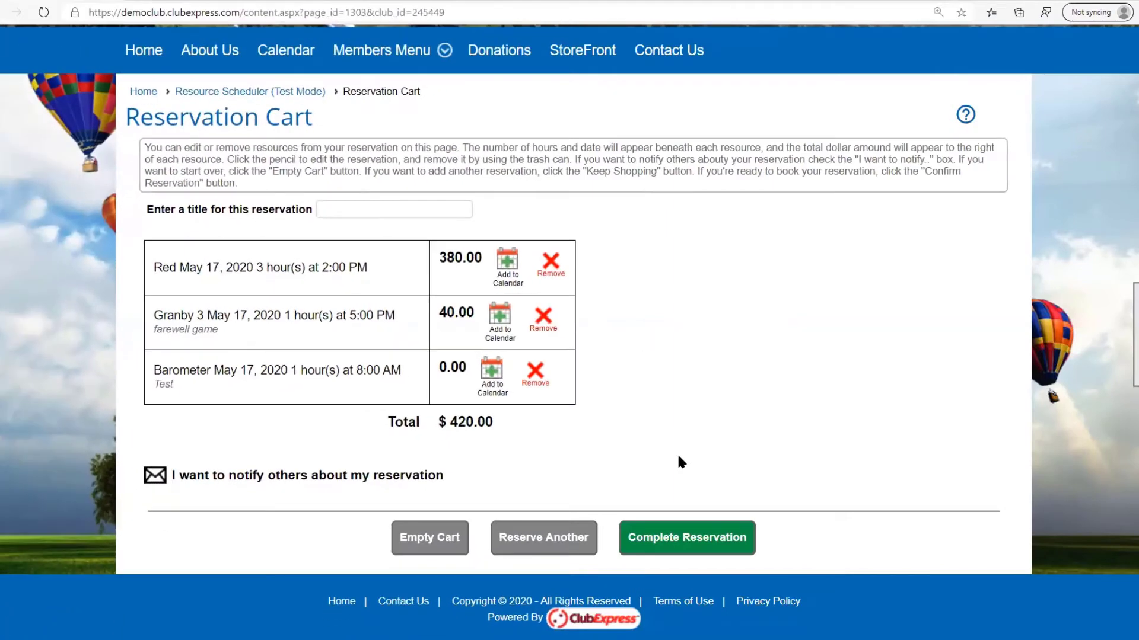
click(667, 542)
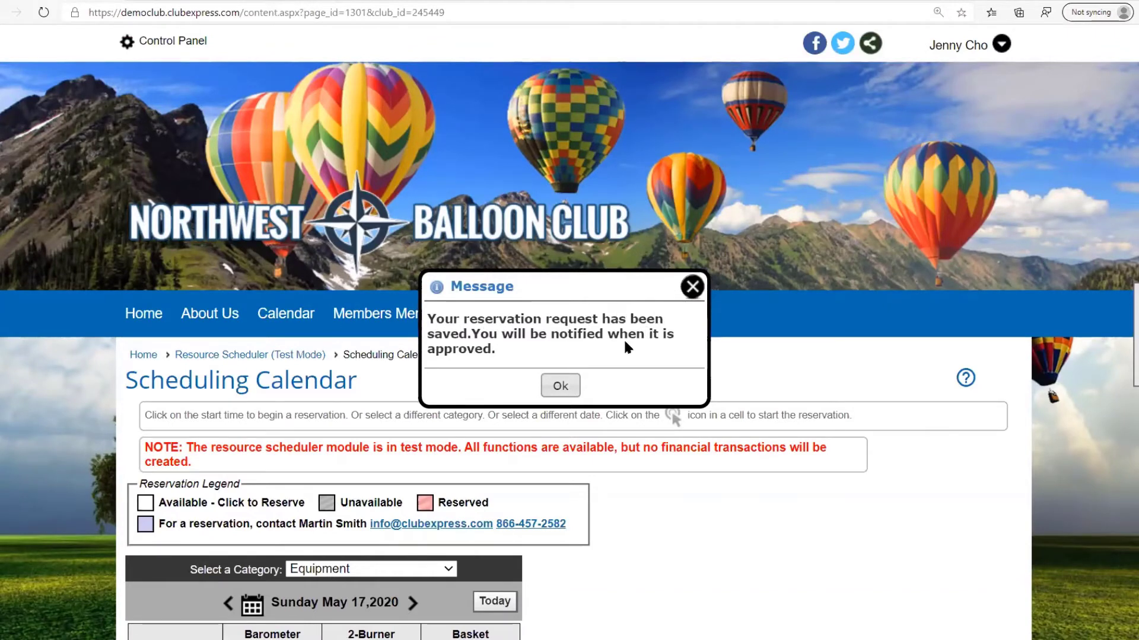
click(567, 386)
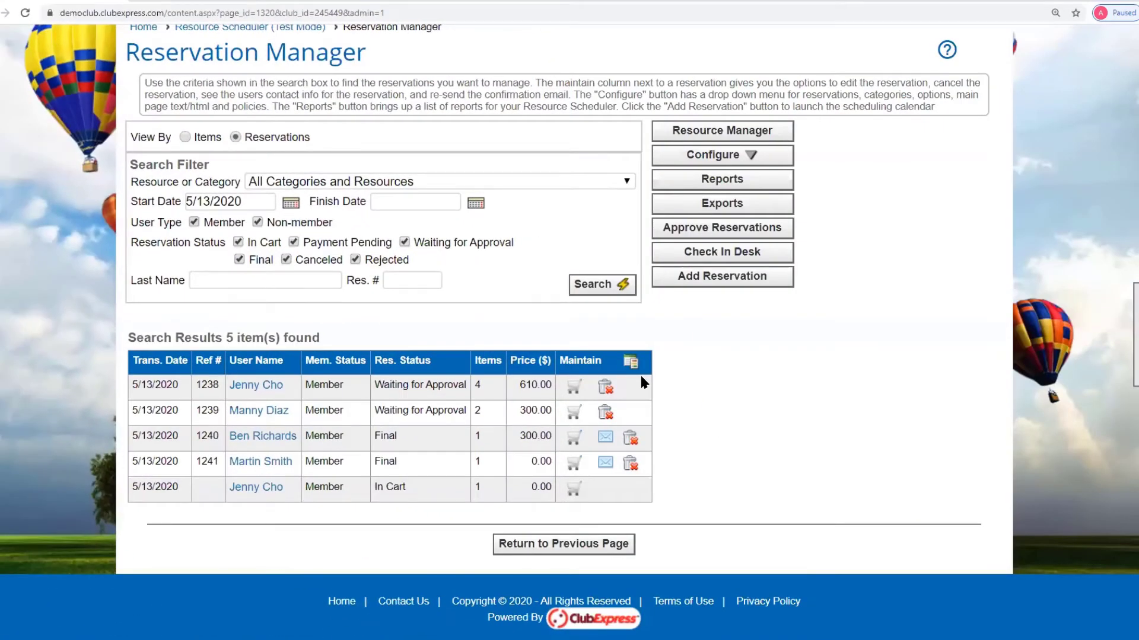
- Refresh the reservation list and search with start date 5/1/2020
scroll(410, 134, up, 1)
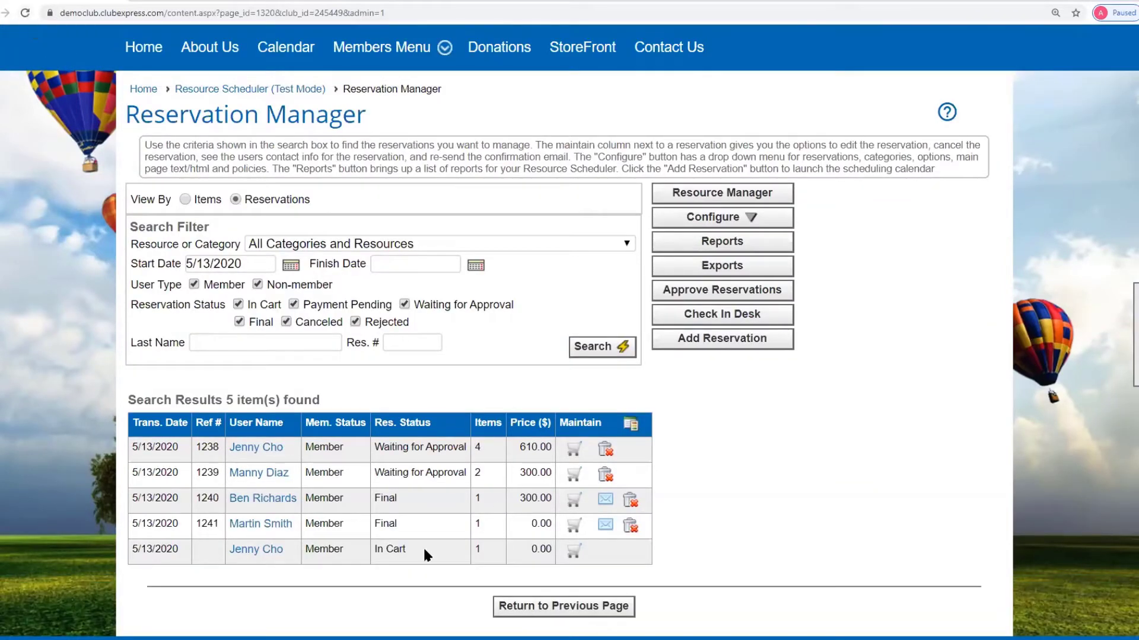
click(26, 13)
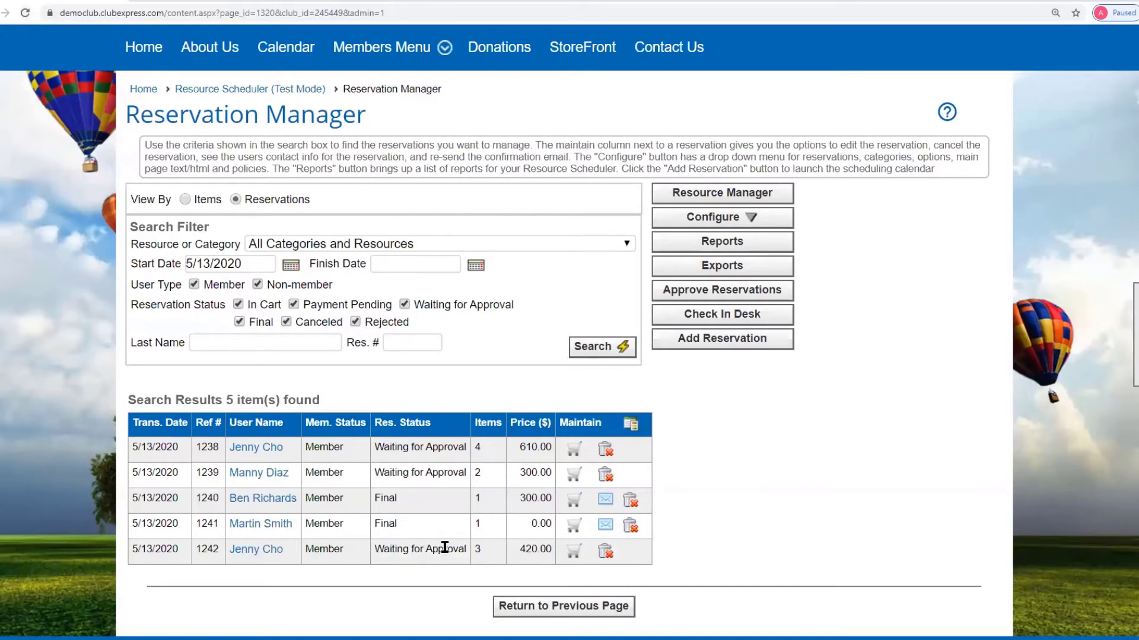
scroll(856, 525, down, 1)
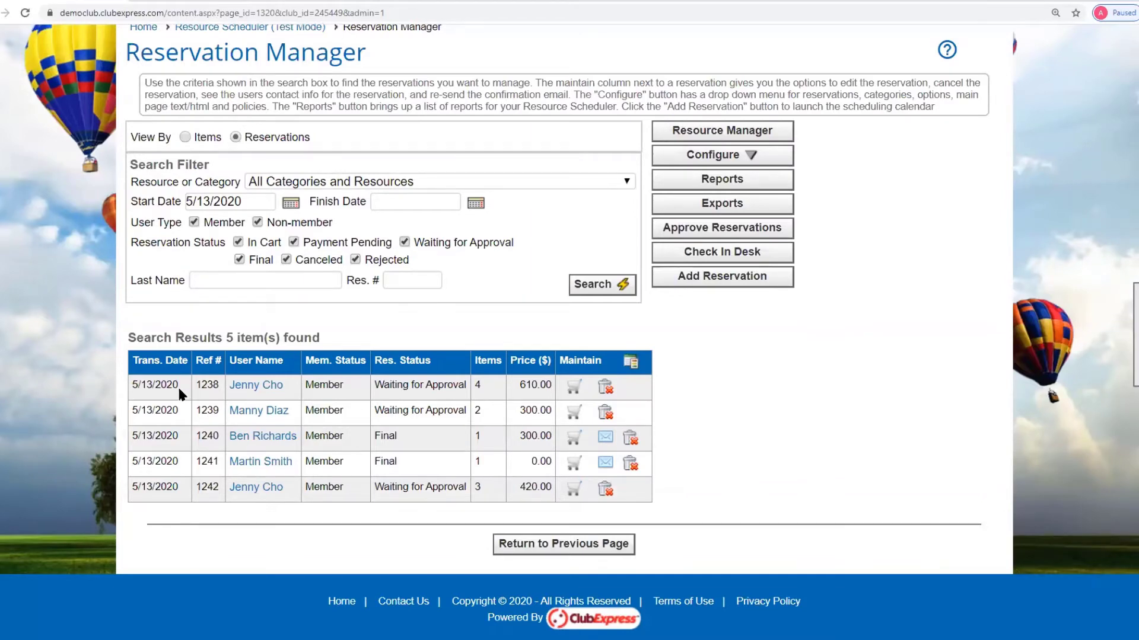
click(208, 202)
click(591, 287)
scroll(284, 348, down, 2)
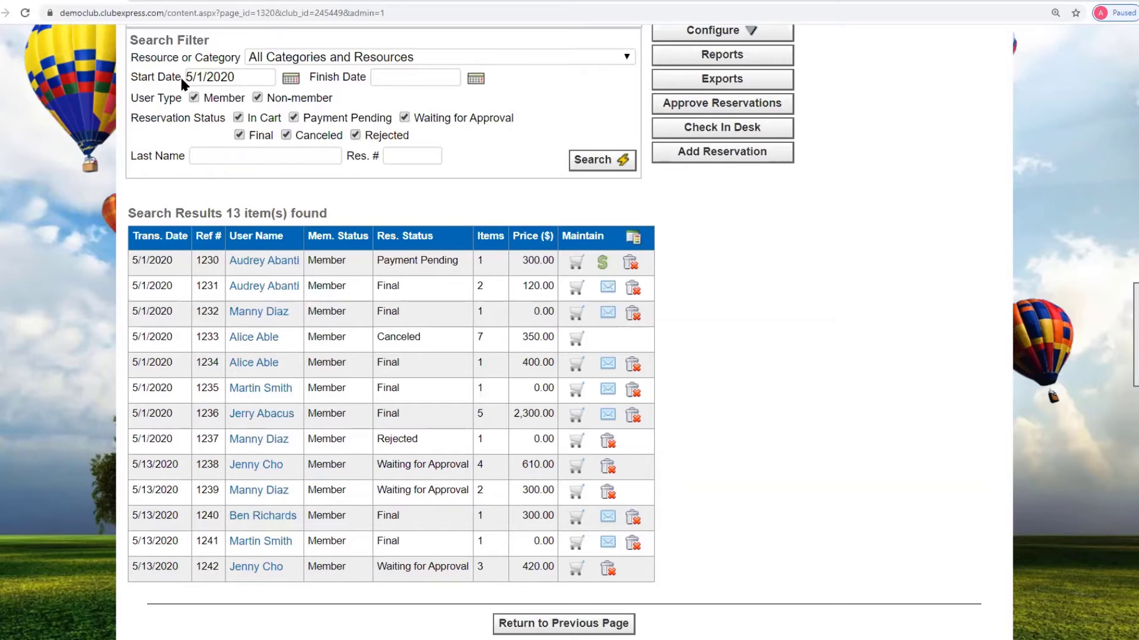
- Change the start date back to 5/13/2020 and search again
click(203, 75)
text(3)
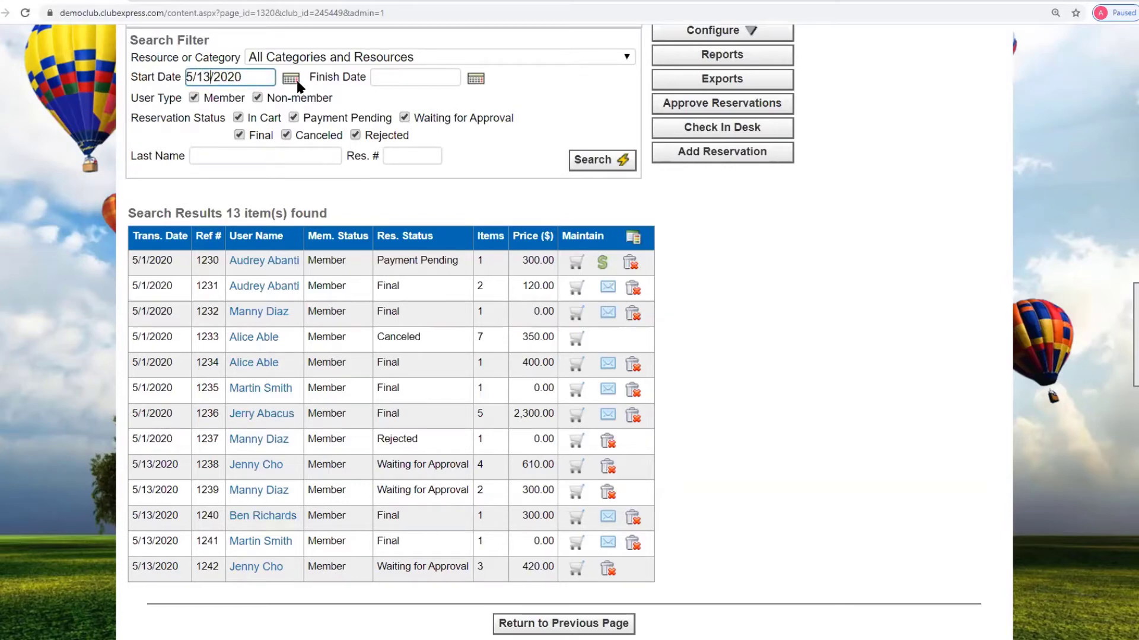
click(596, 160)
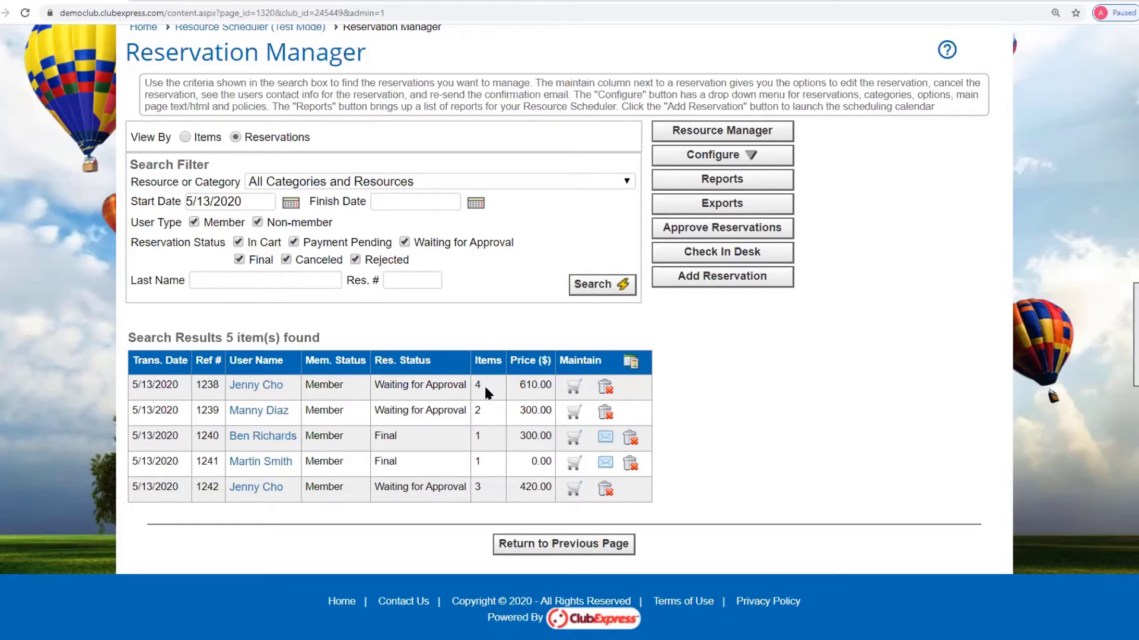
- Review details of reservations 1238, 1242, 1240 and 1239, then go to Approve Reservations
click(574, 392)
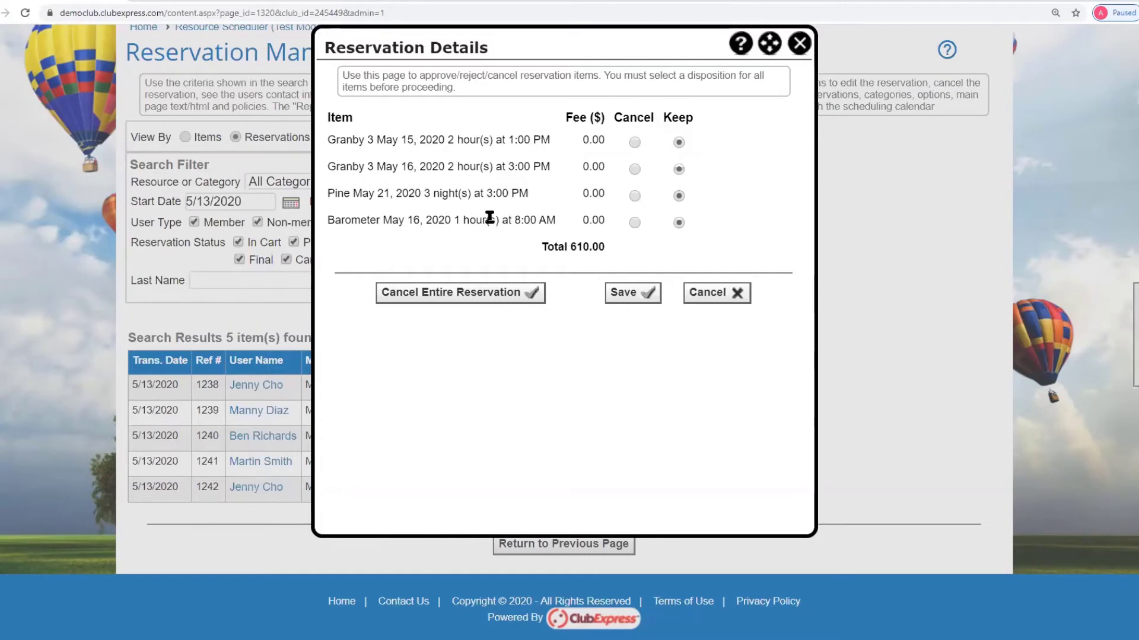
click(801, 45)
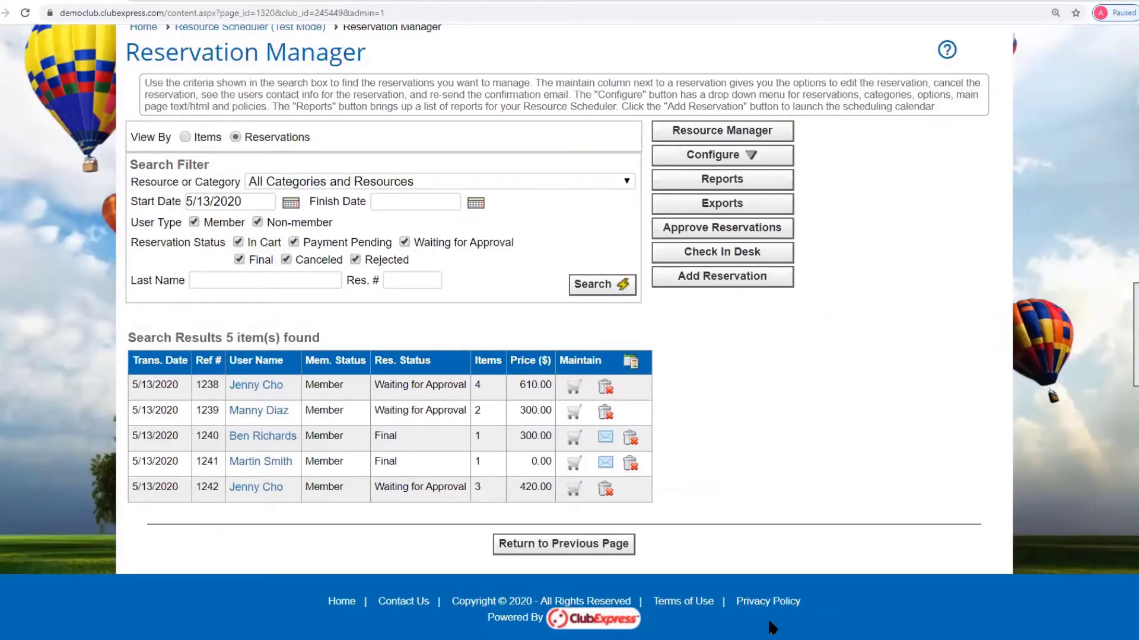
click(573, 489)
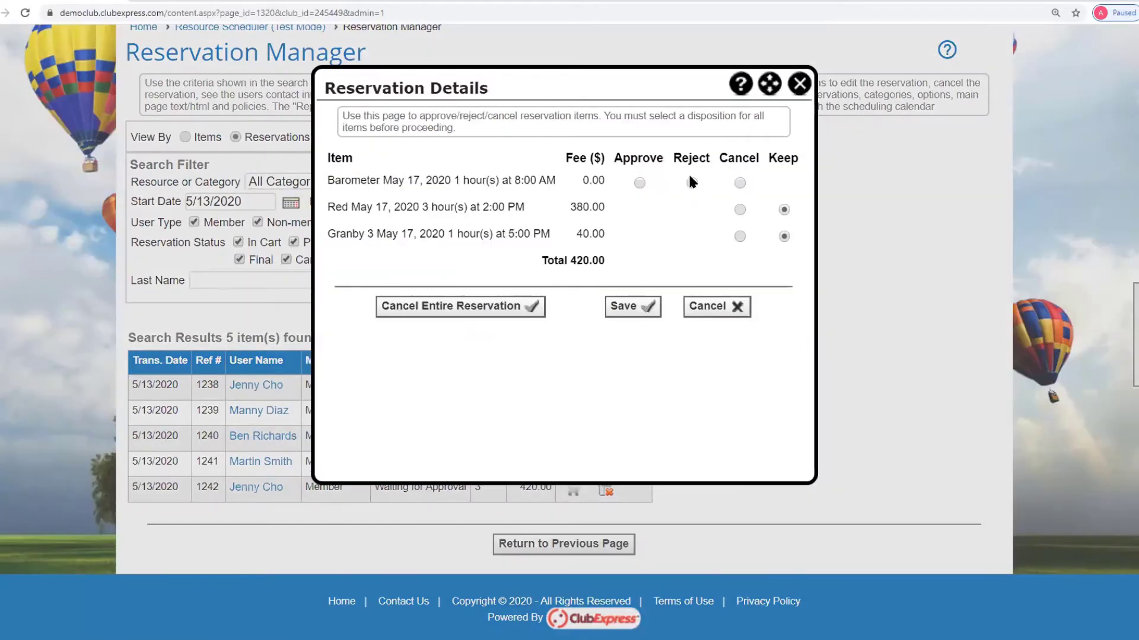
click(799, 84)
click(577, 443)
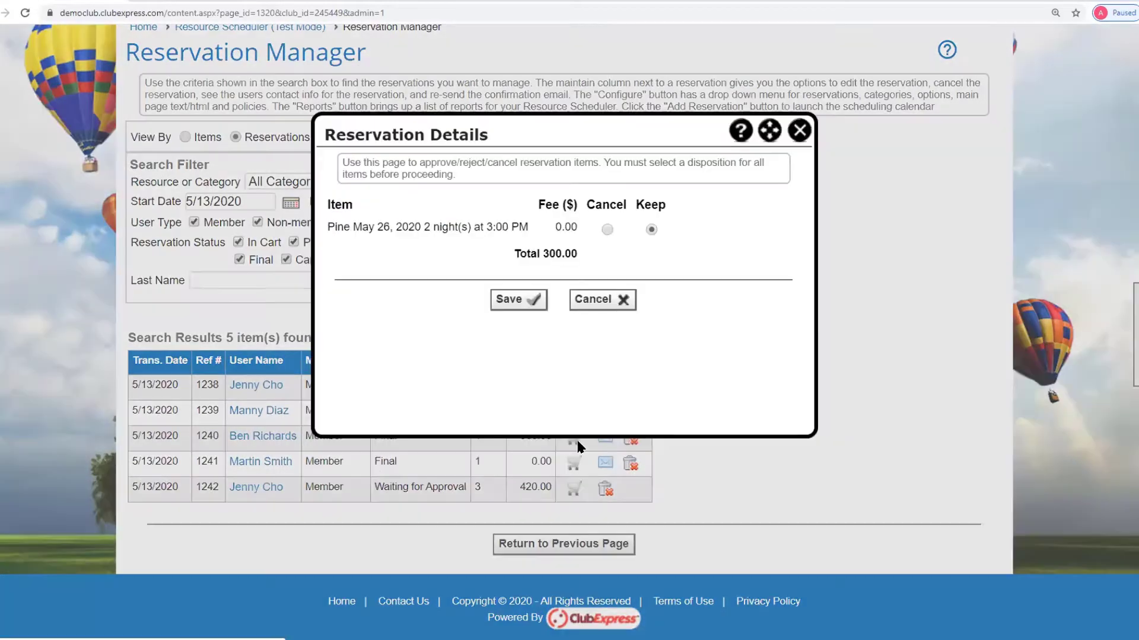
click(798, 130)
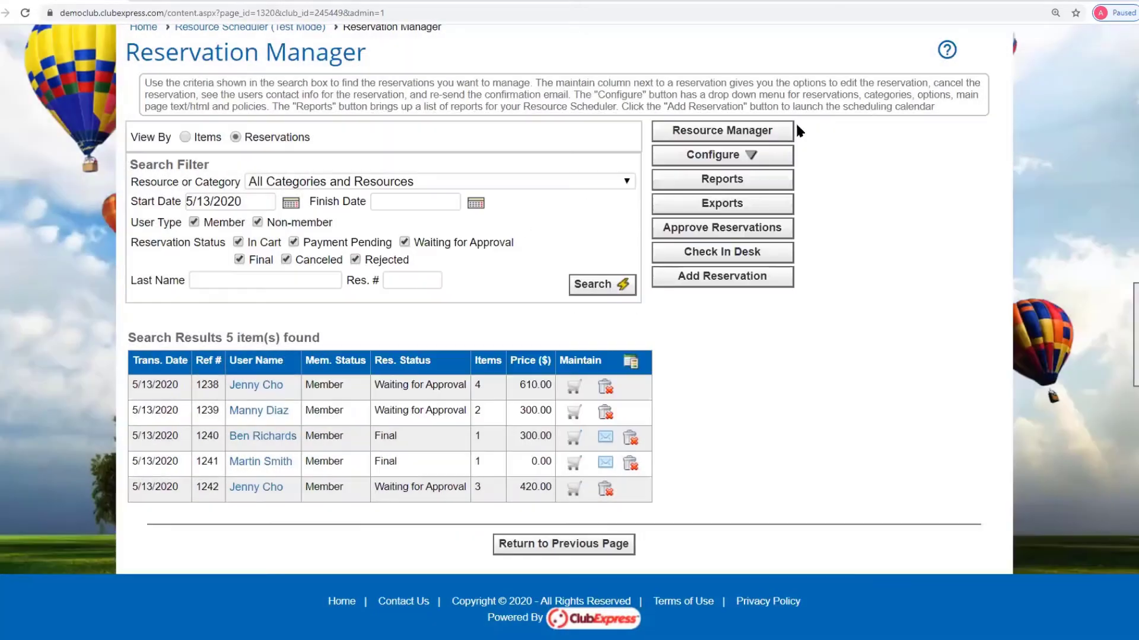
click(574, 411)
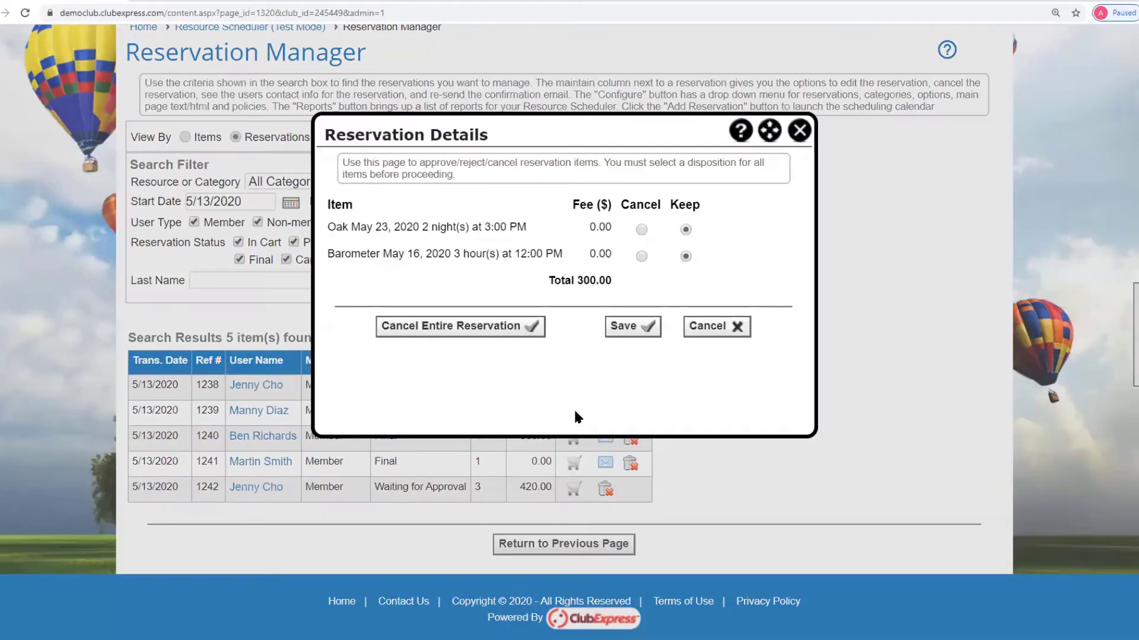
click(799, 130)
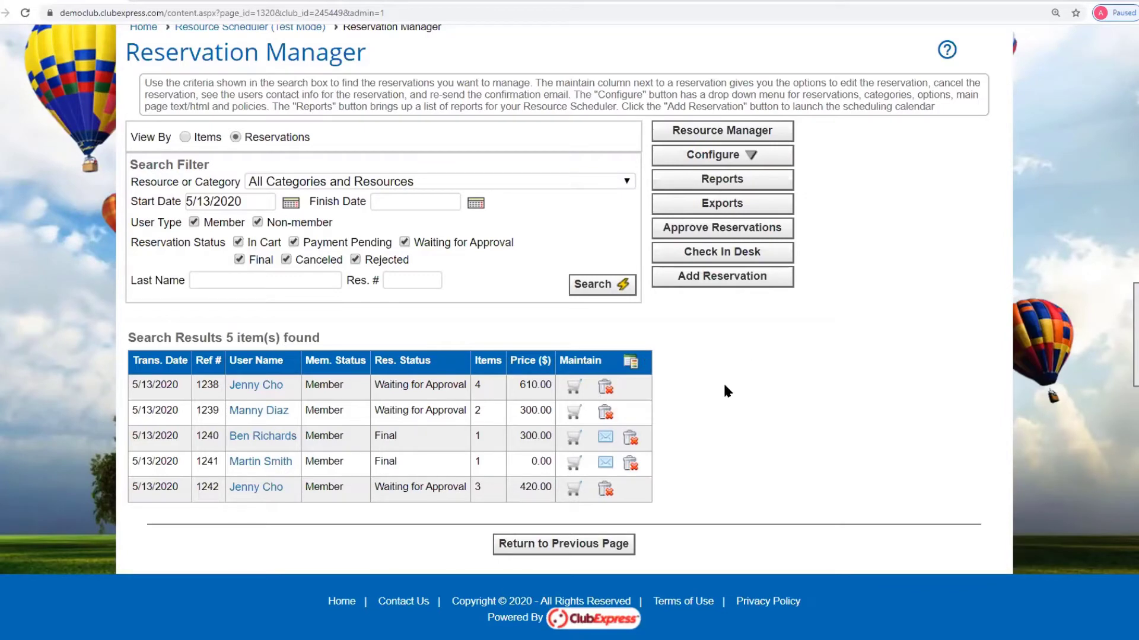
click(729, 239)
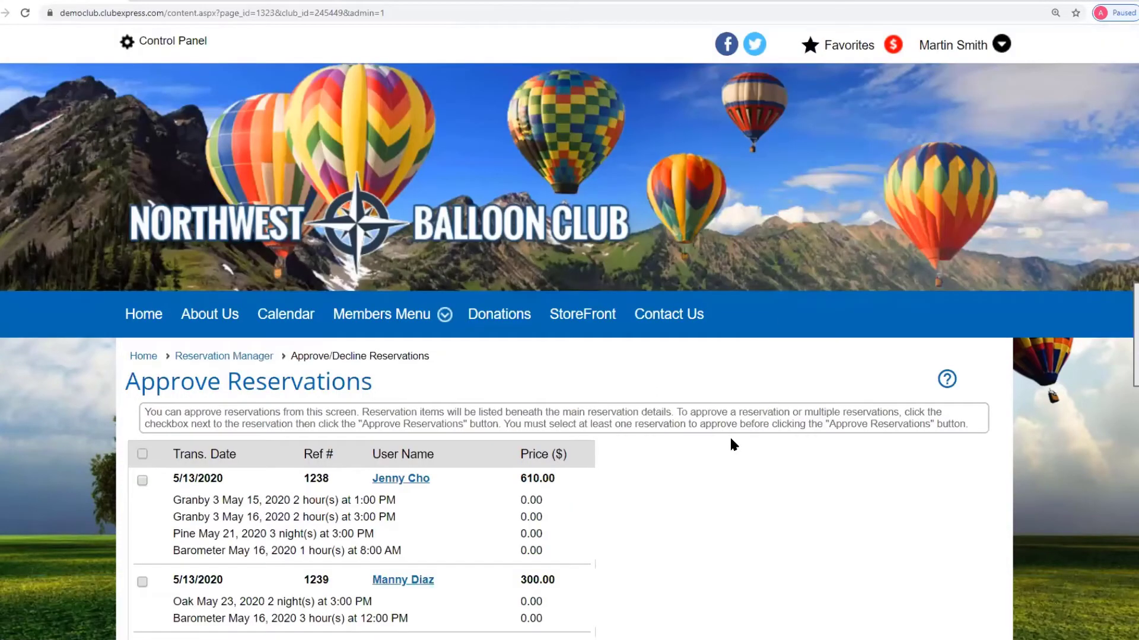
- Approve reservations 1238 ($610.00) and 1239 ($300.00), making them Final
scroll(731, 441, down, 4)
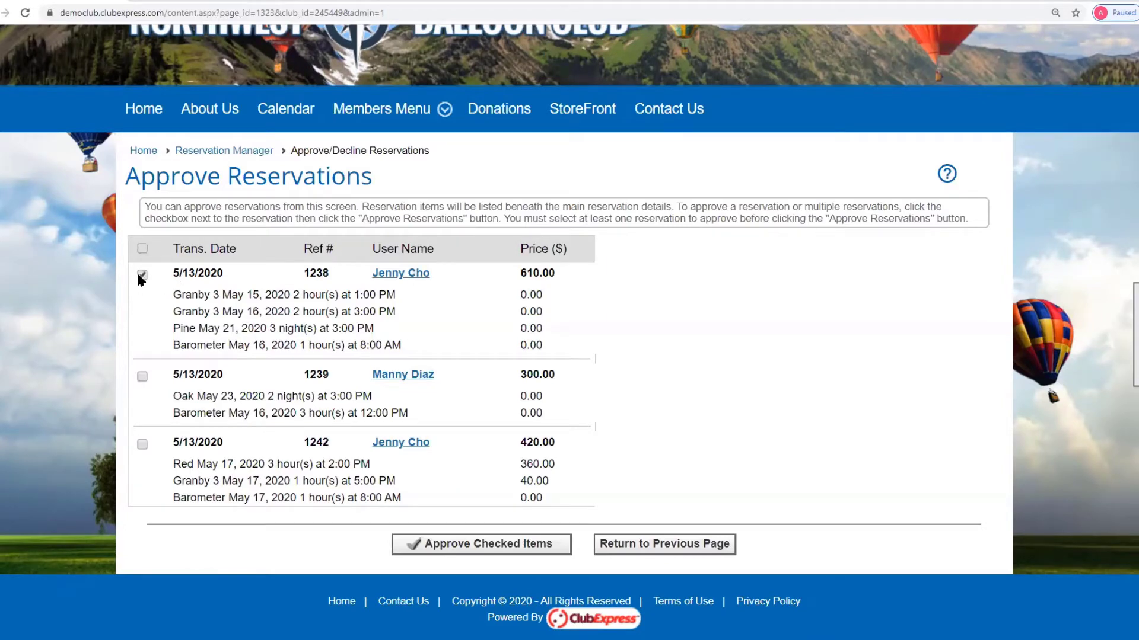
click(142, 377)
click(484, 545)
click(468, 544)
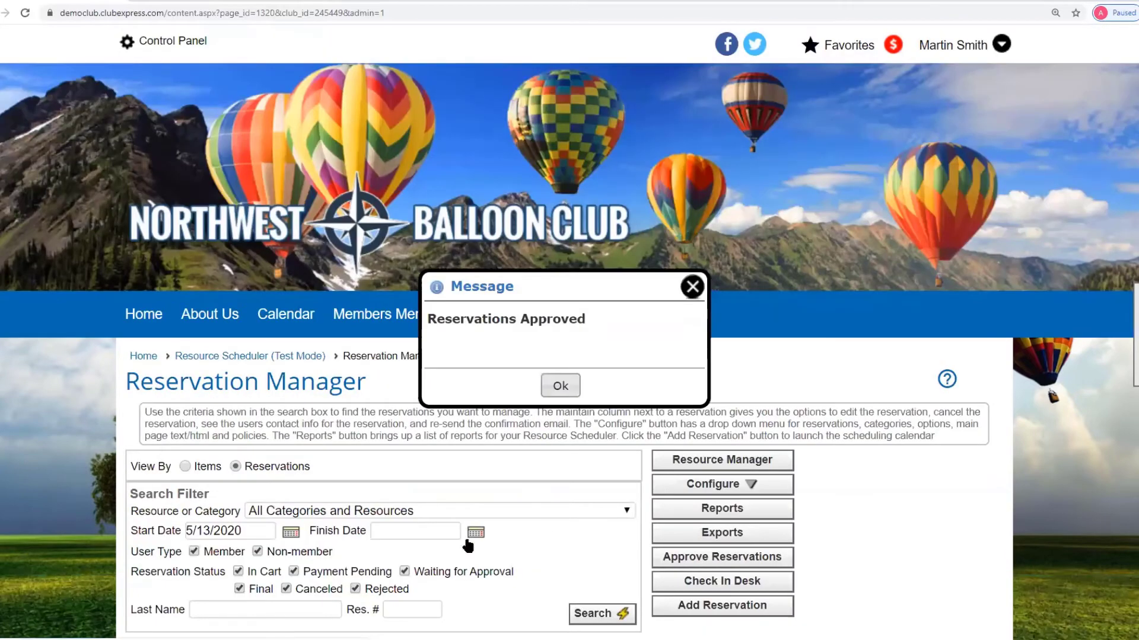
click(695, 287)
scroll(831, 433, down, 4)
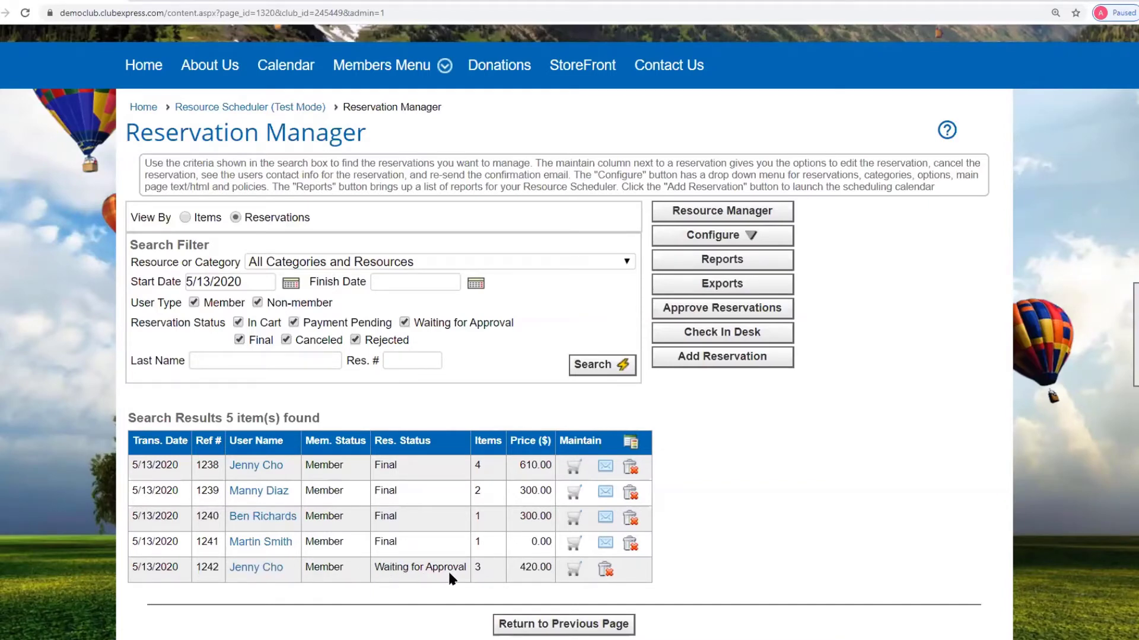
- Reject reservation 1242's Barometer item with reason 'Can't reserve twice in a month' and save
click(574, 569)
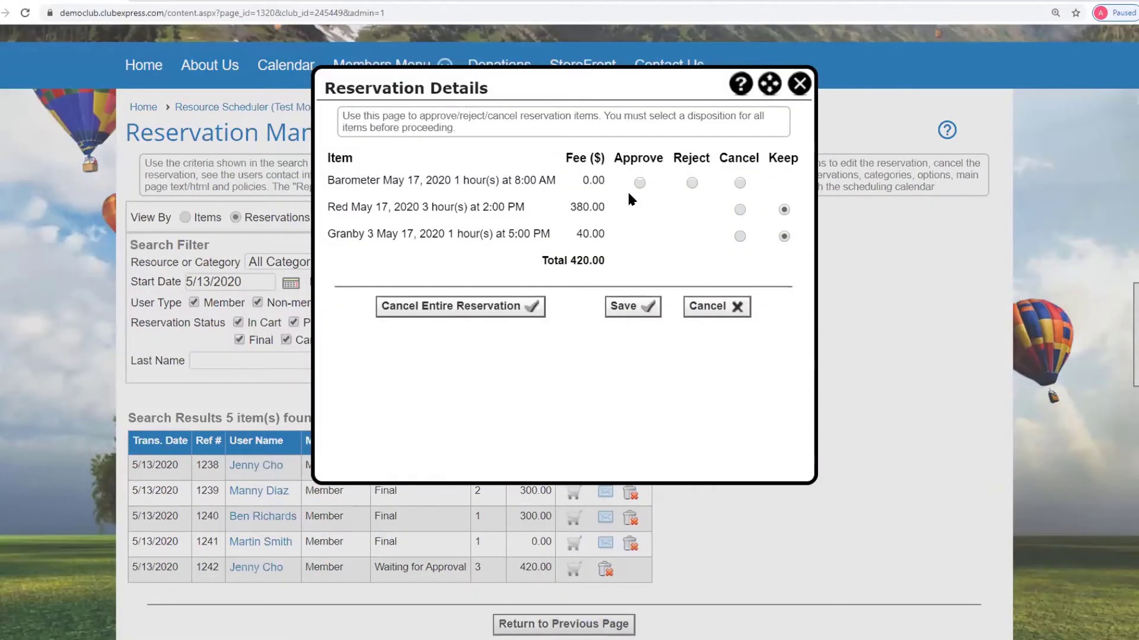
click(692, 183)
click(450, 215)
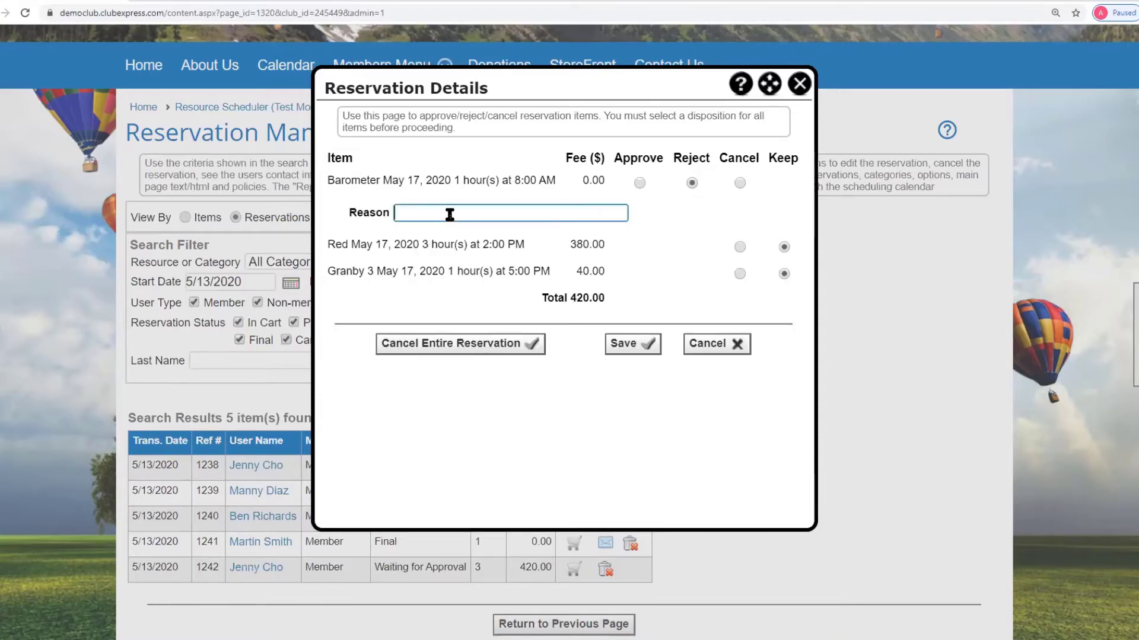
text(Can't rese)
text(twicw i)
key(BackSpace)
key(BackSpace)
key(BackSpace)
text(e in a m)
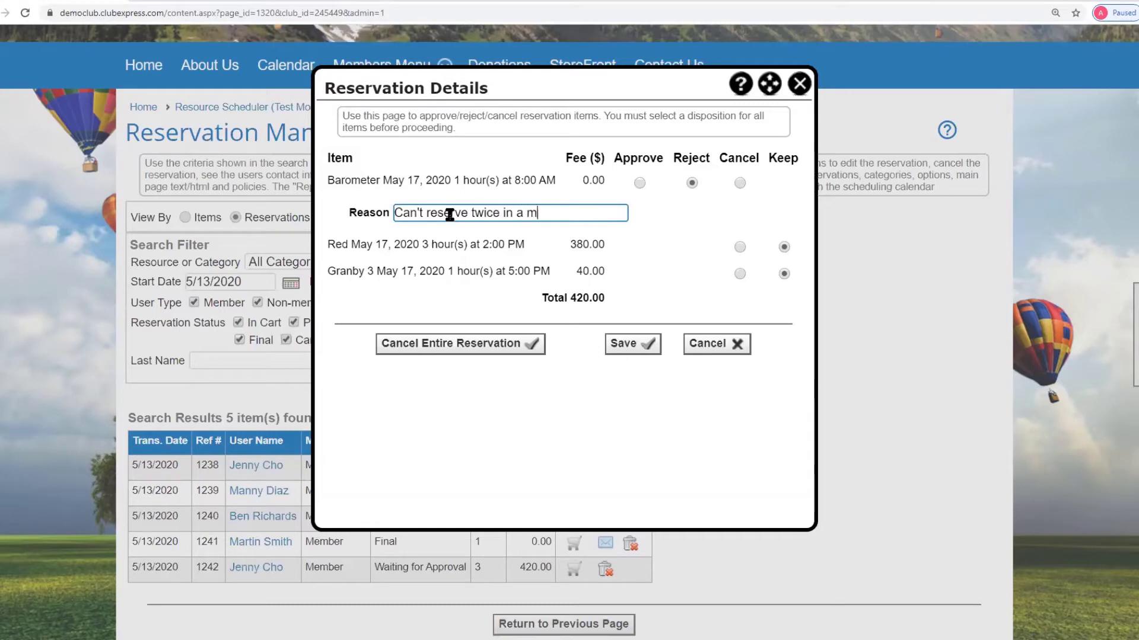
text(onth)
click(666, 243)
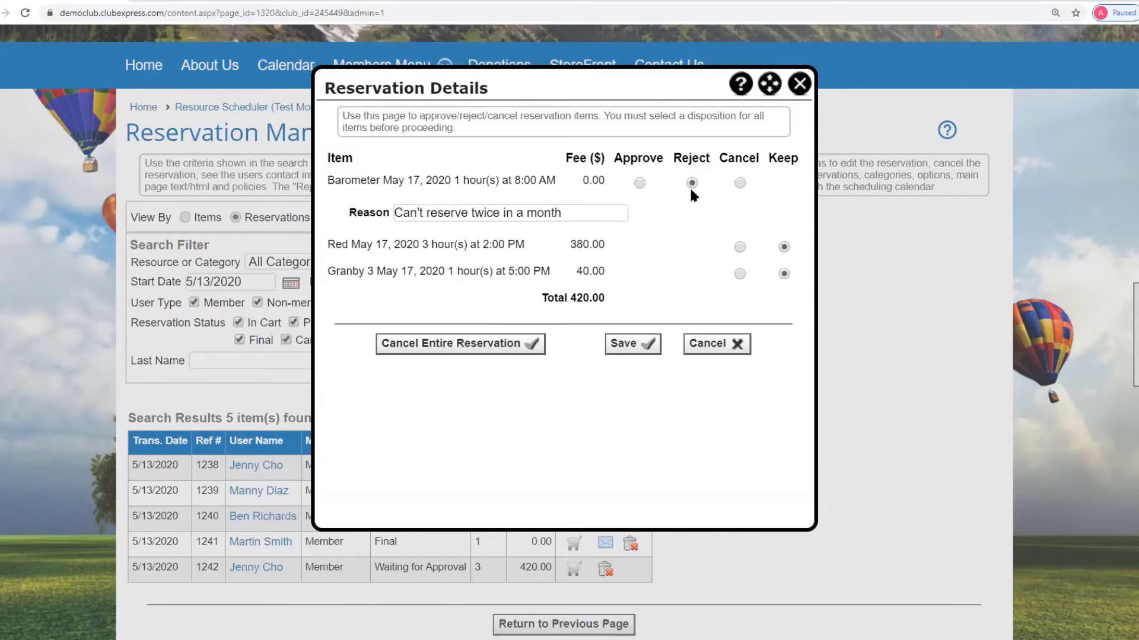
click(628, 345)
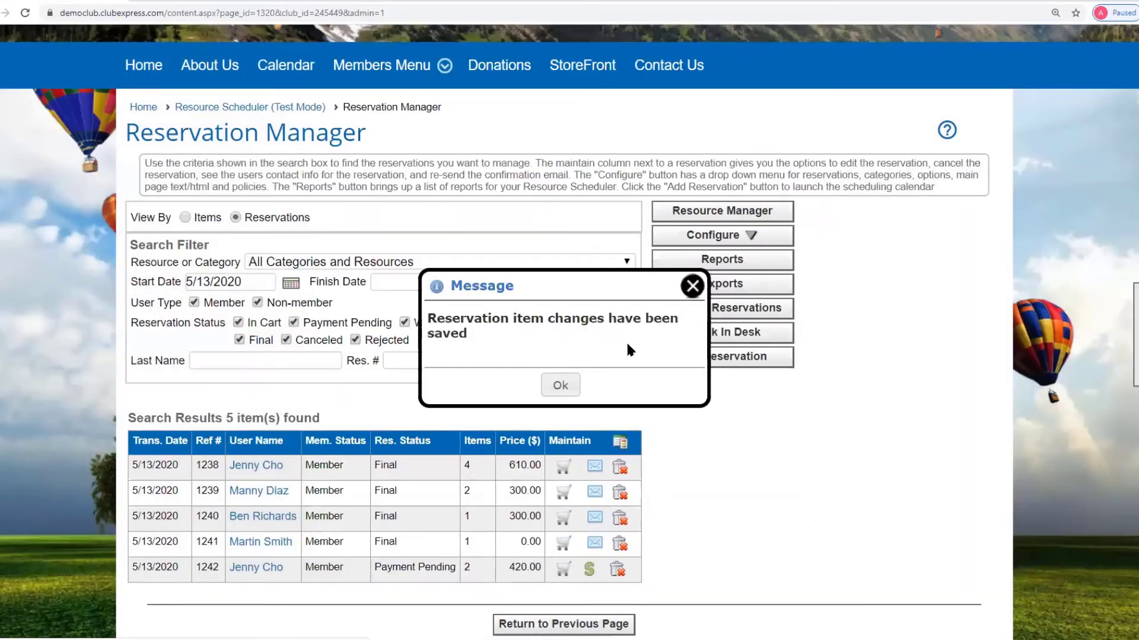
click(691, 285)
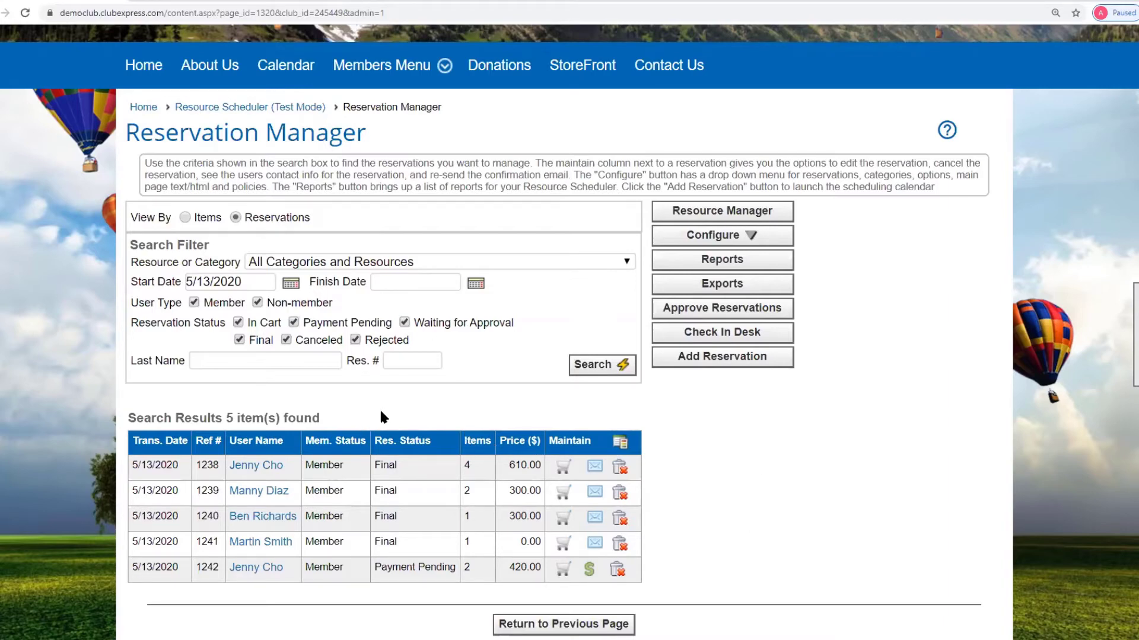
- List results by item and inspect the Granby 3, 1238-1 and Red item rows
click(186, 217)
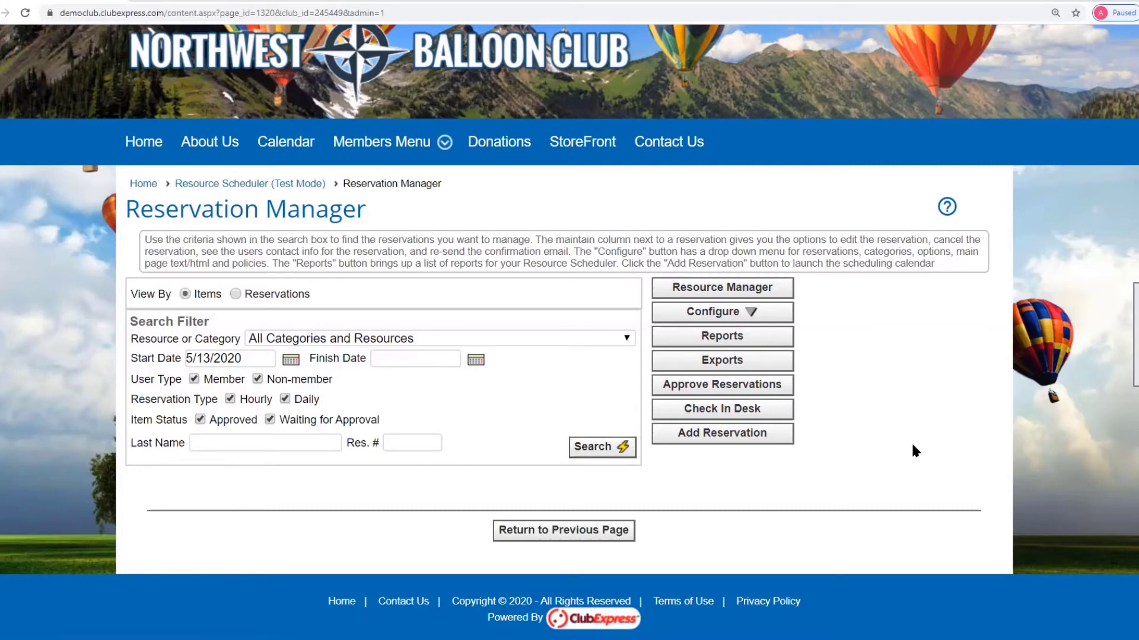
scroll(912, 445, down, 6)
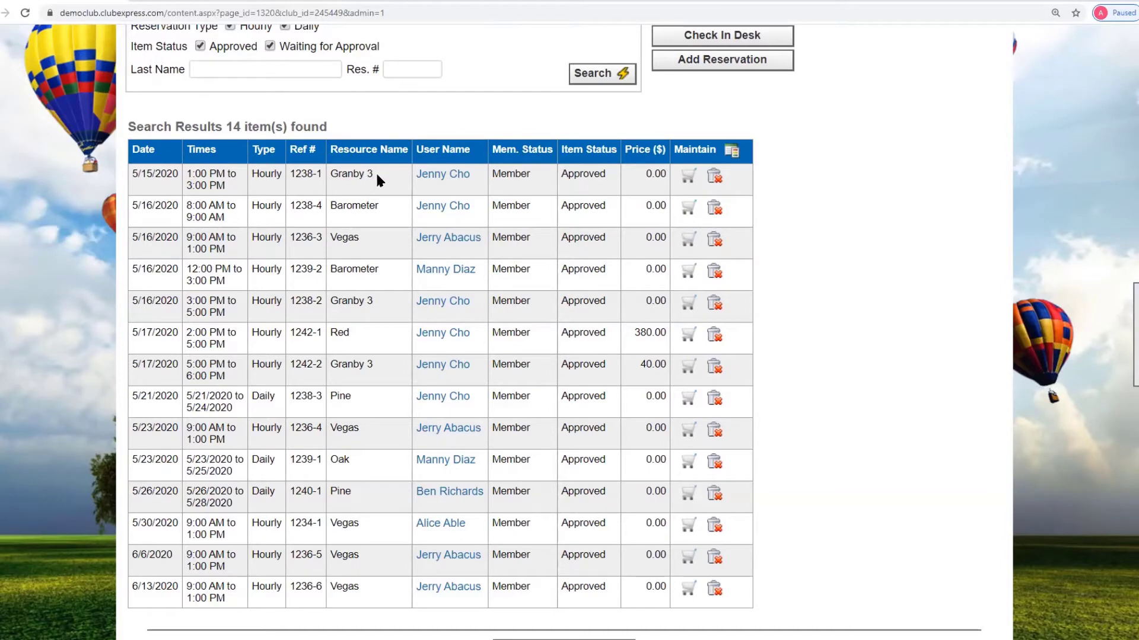
drag(376, 172, 328, 173)
click(320, 171)
drag(322, 171, 289, 176)
click(321, 170)
click(687, 336)
scroll(844, 358, up, 4)
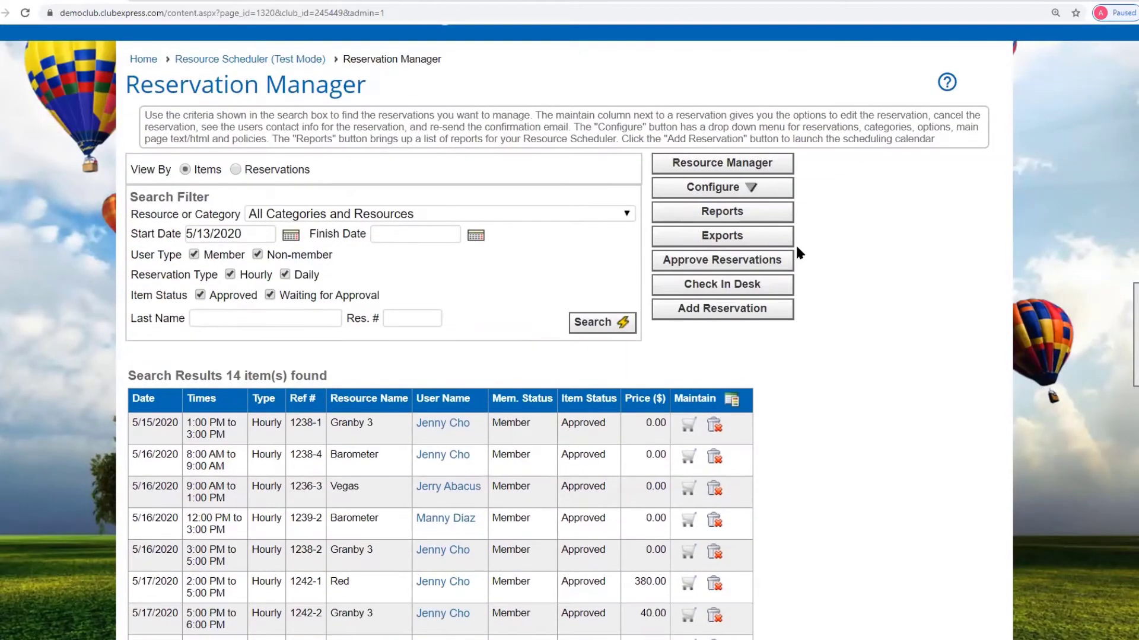
click(757, 213)
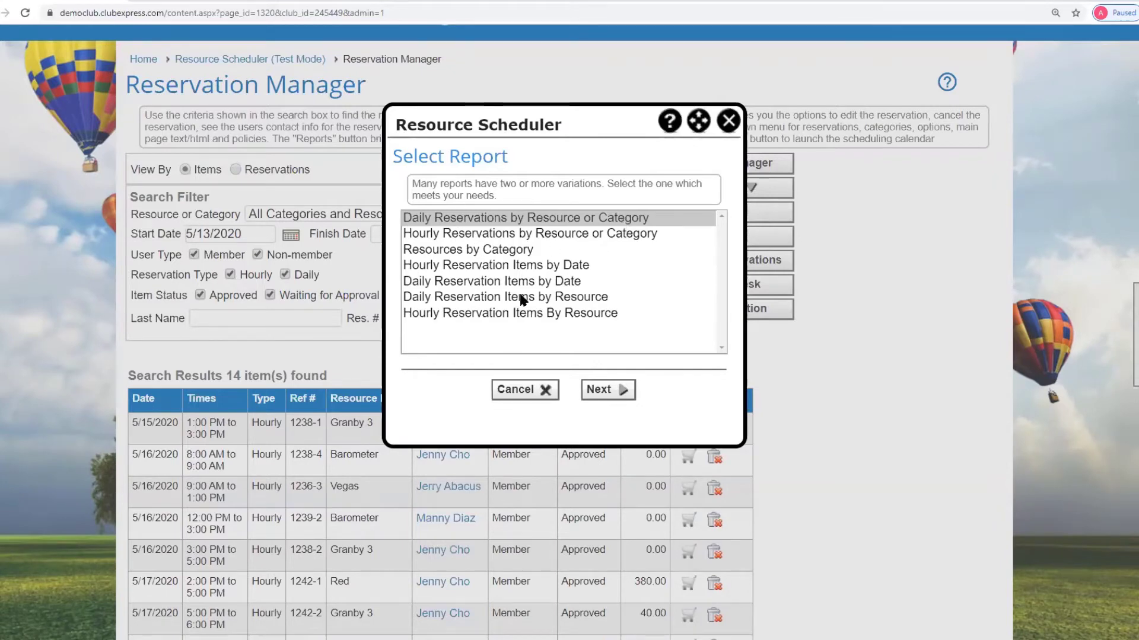
click(729, 122)
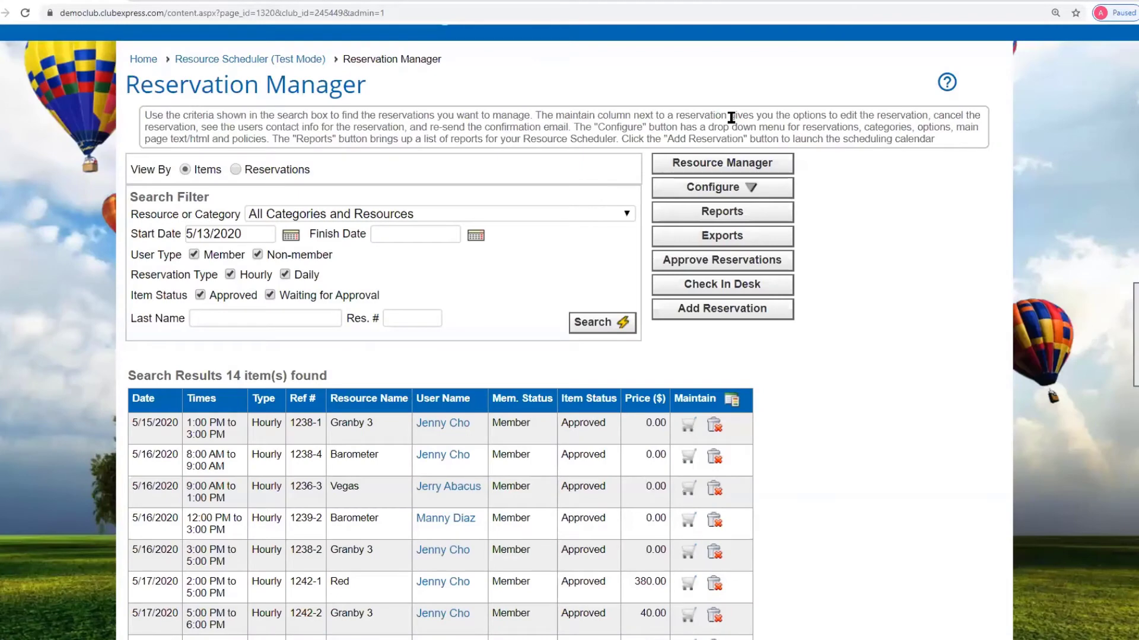
click(739, 285)
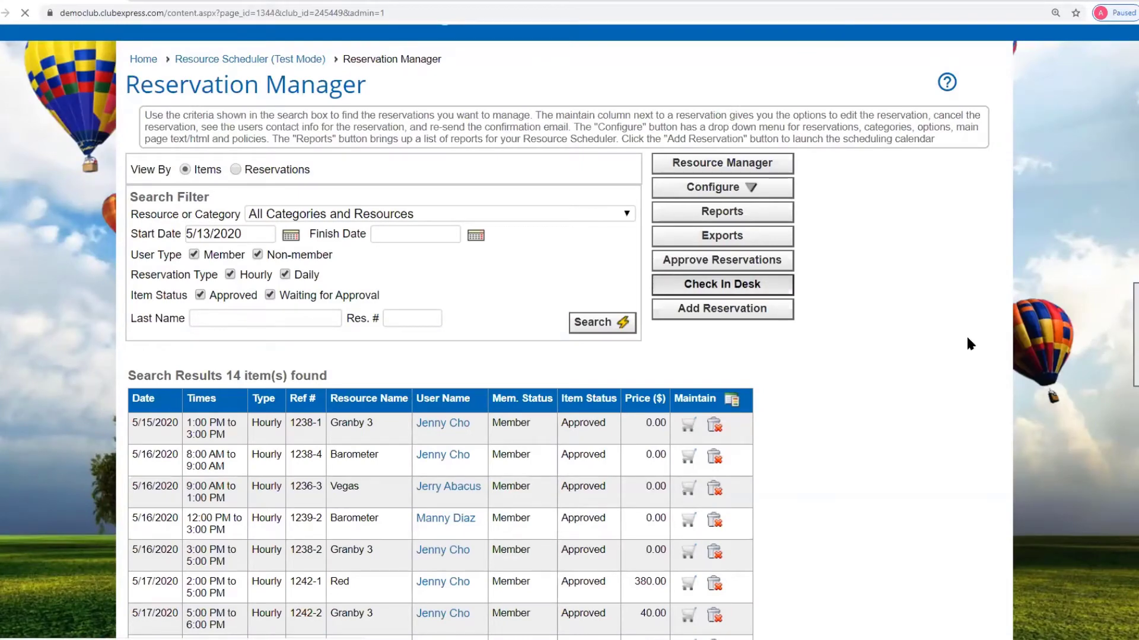
- Search the Check In Desk for 05/16/2020, listing 4 not-checked-in reservation items
scroll(884, 373, down, 2)
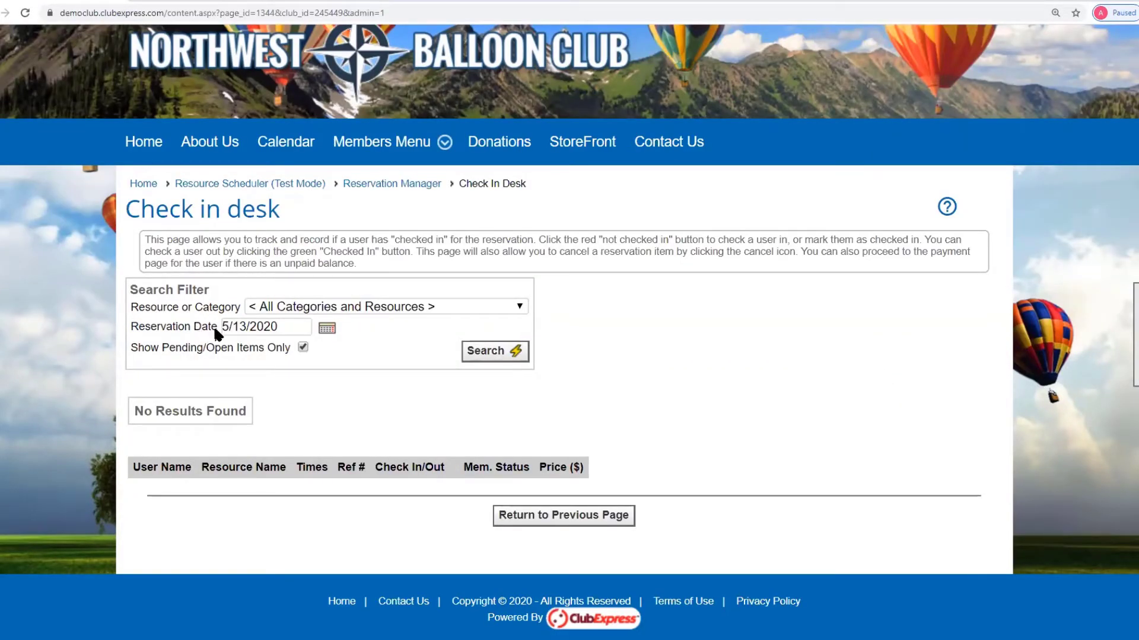
click(328, 330)
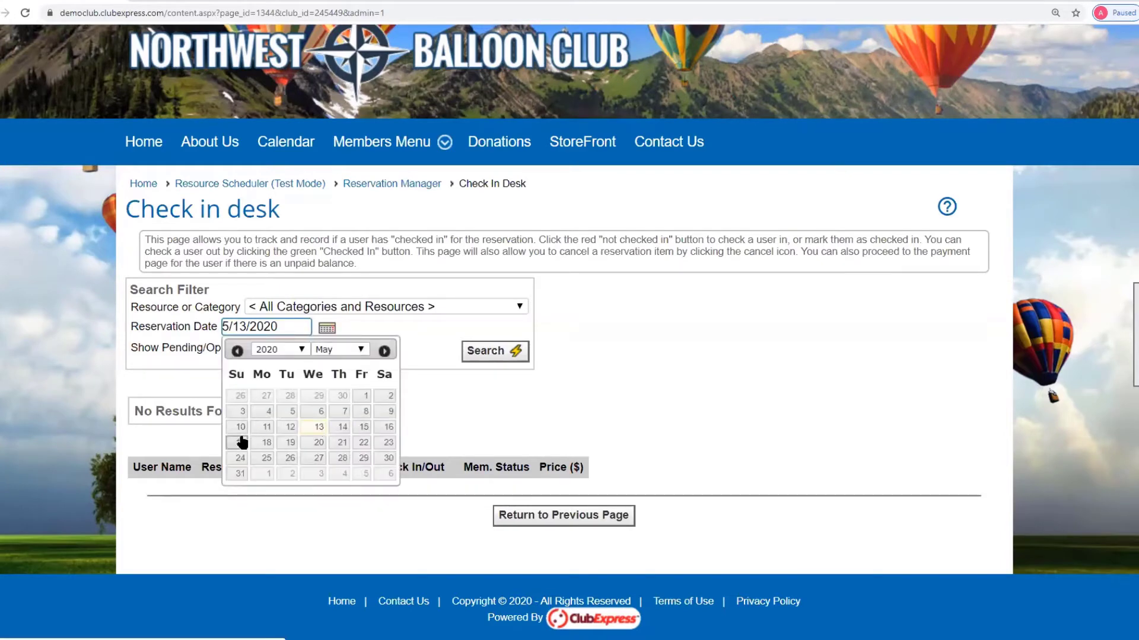
click(386, 427)
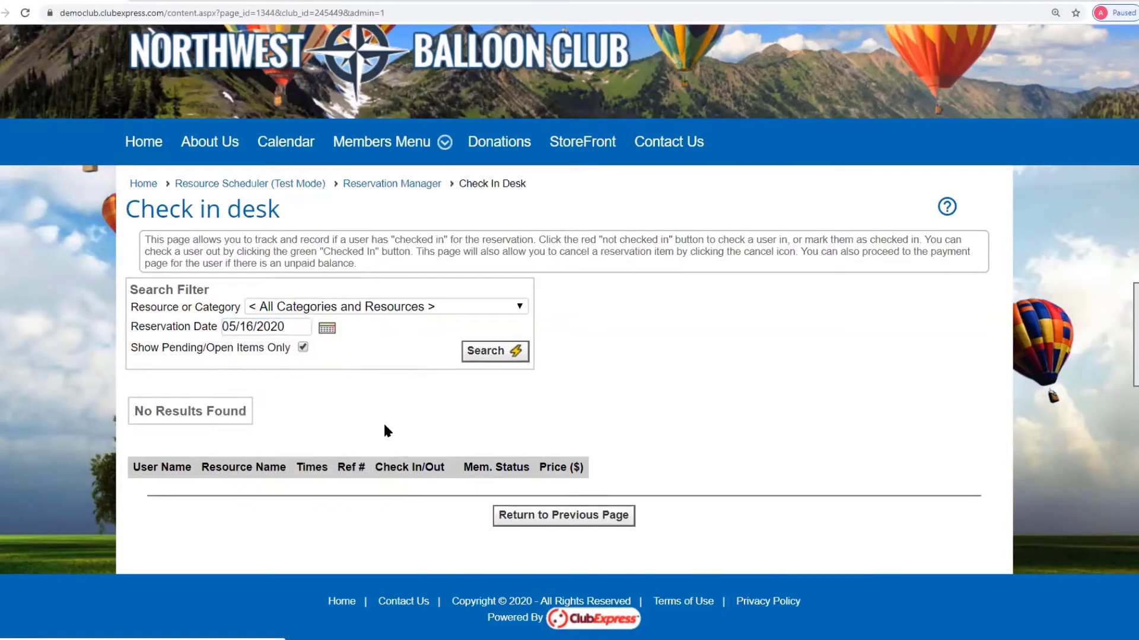
click(505, 354)
scroll(869, 387, down, 1)
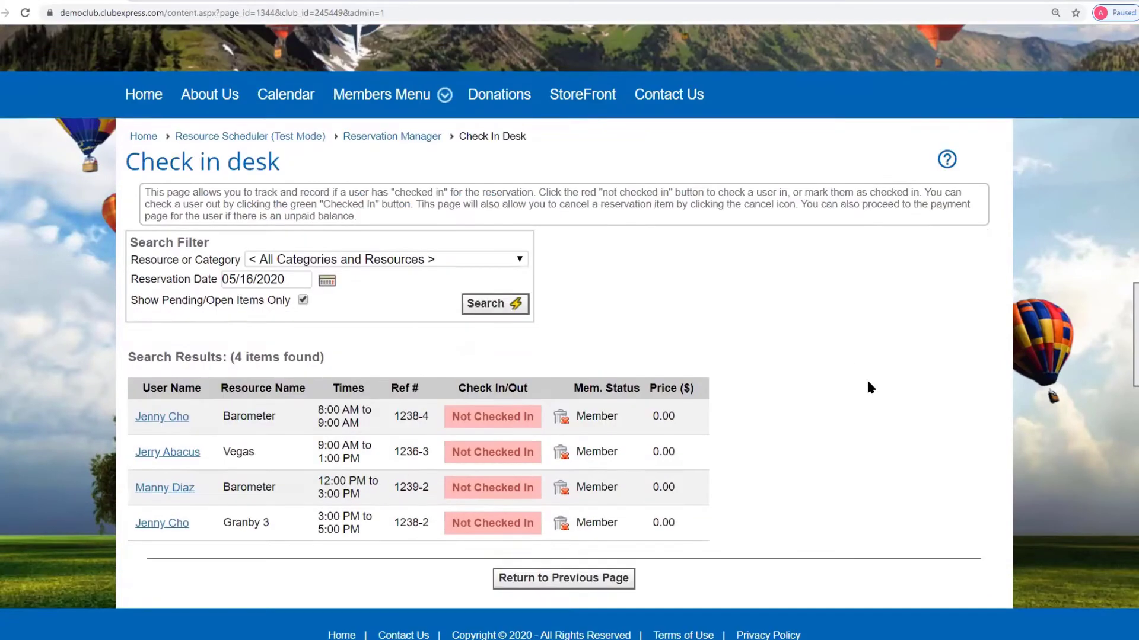
scroll(869, 387, down, 1)
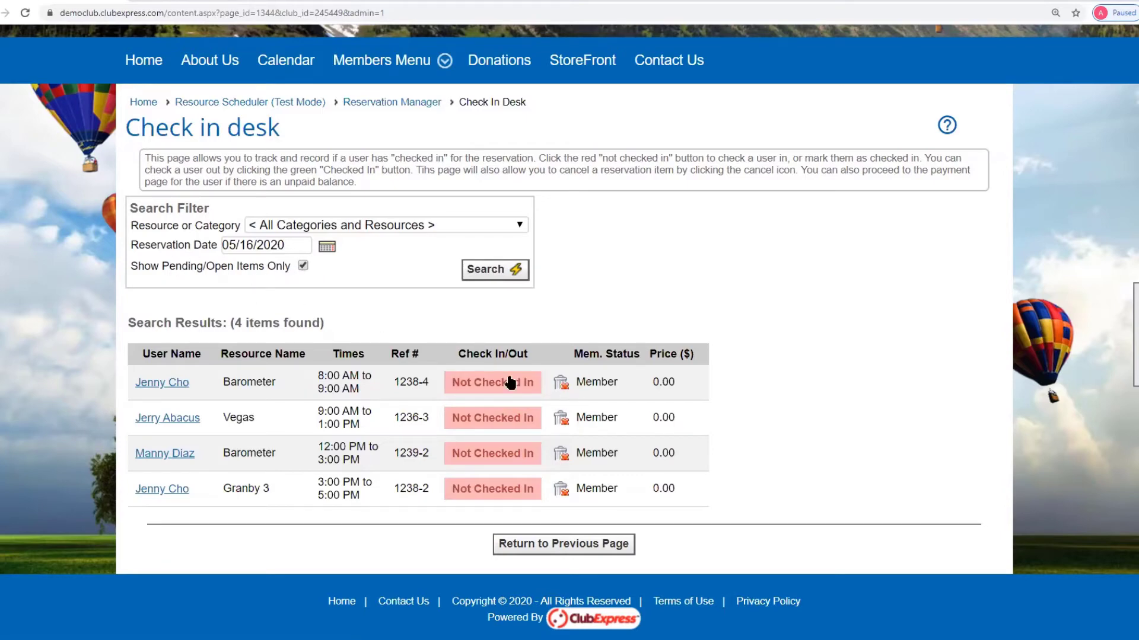
- Check in the 8:00 AM Barometer reservation
click(496, 385)
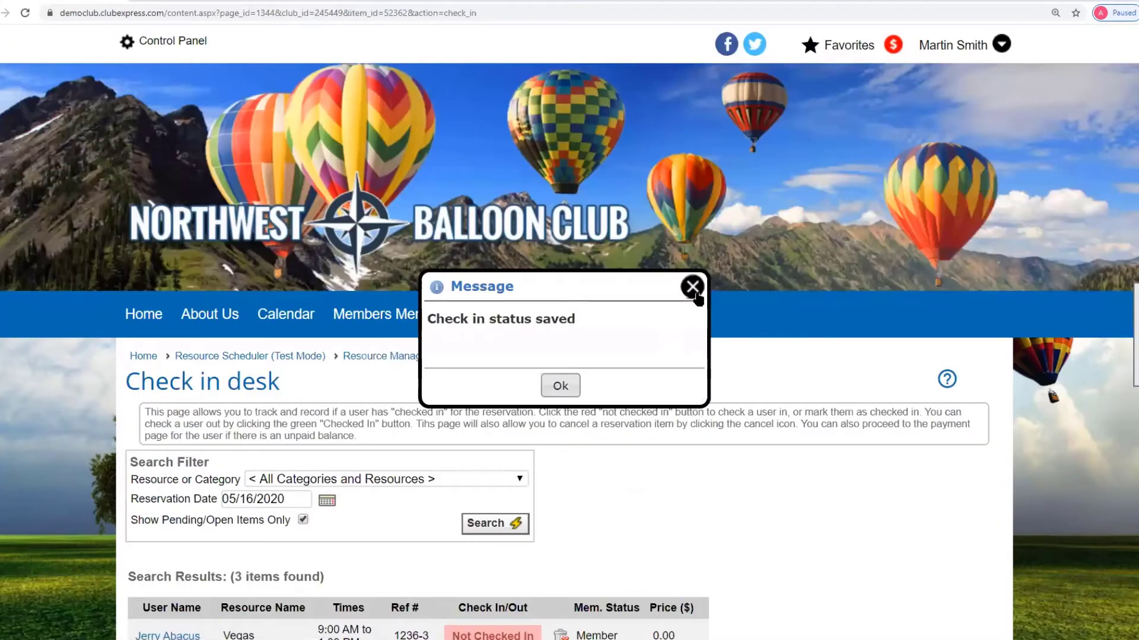
click(694, 287)
scroll(794, 440, down, 3)
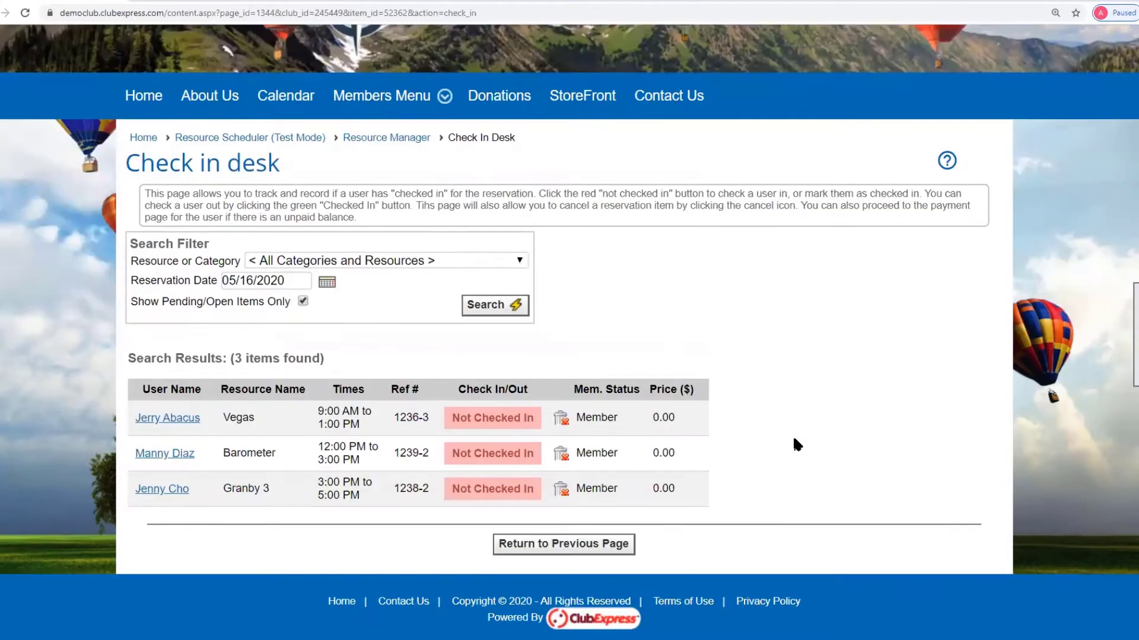
- Show checked-in items too and check the Barometer reservation back out
click(303, 301)
click(492, 305)
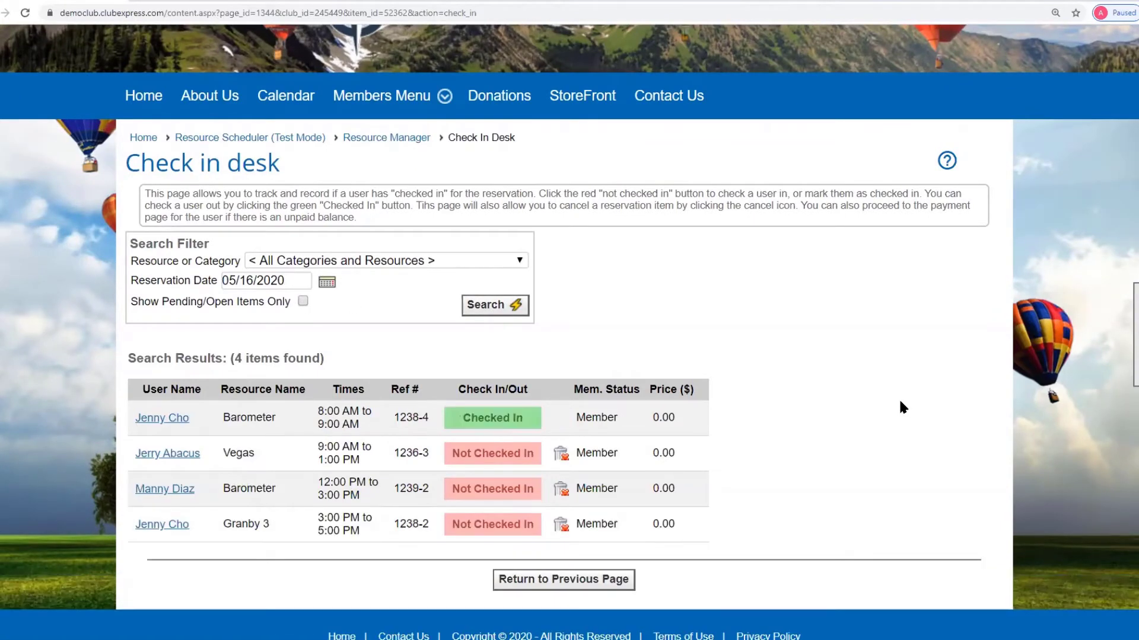
scroll(900, 406, down, 1)
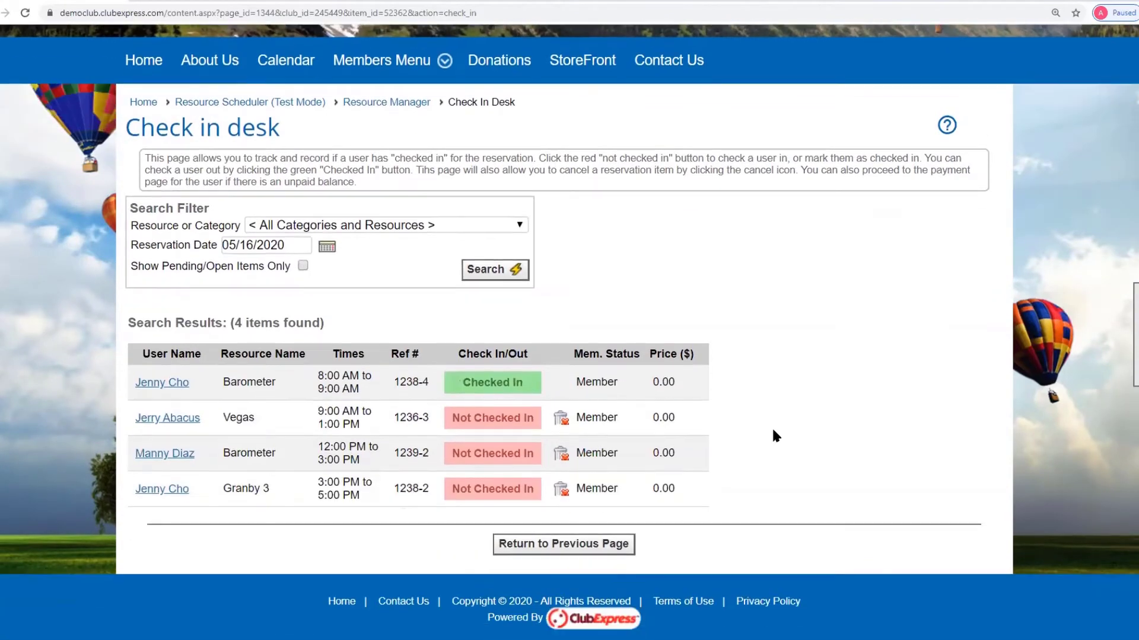
click(500, 387)
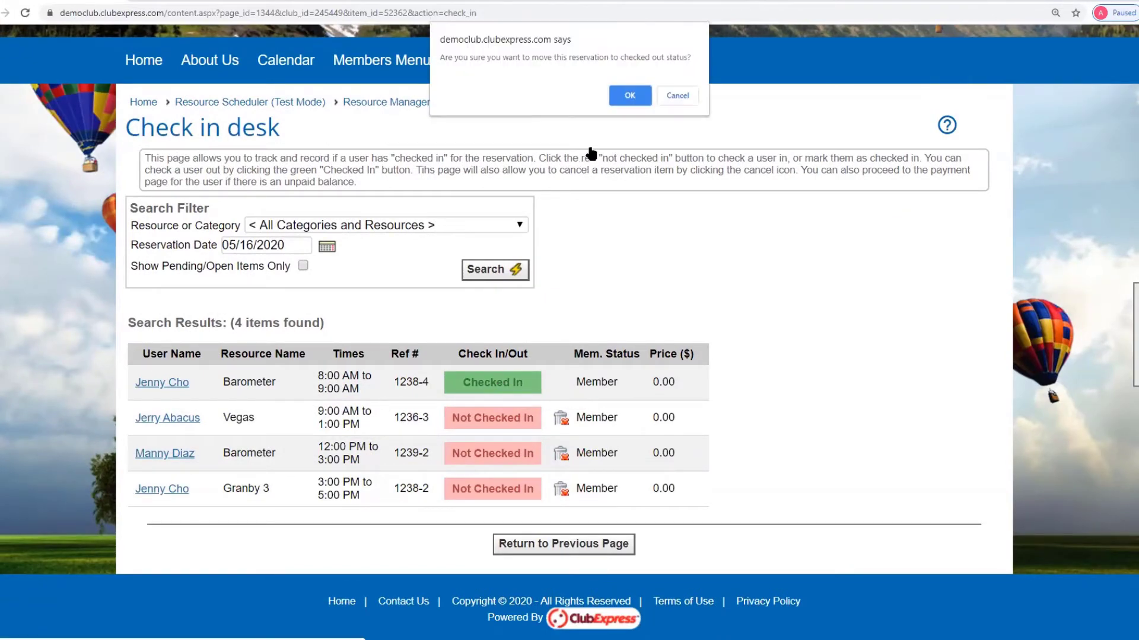
click(629, 97)
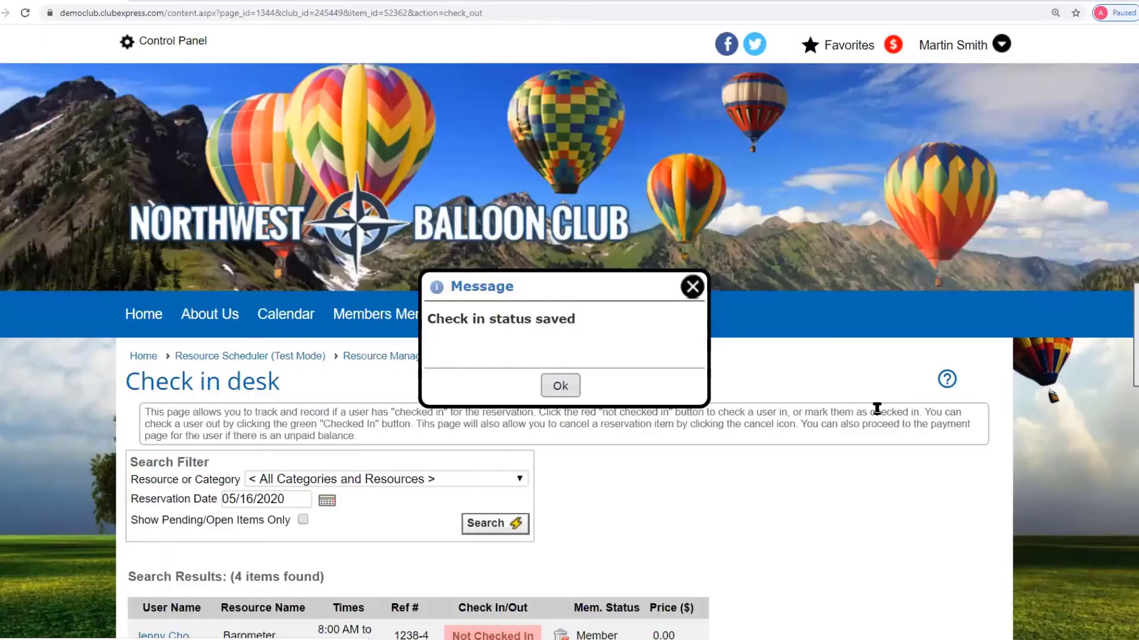
click(687, 287)
scroll(886, 356, down, 4)
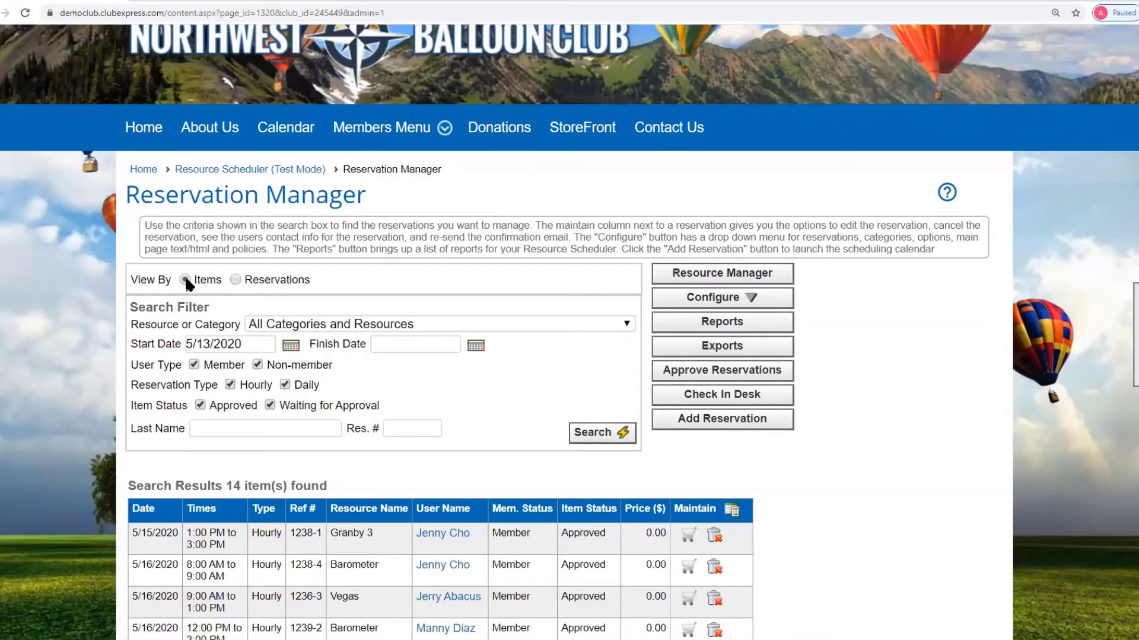
- View by Reservations to list 5 reservations: four Final, 1242 Payment Pending
click(258, 280)
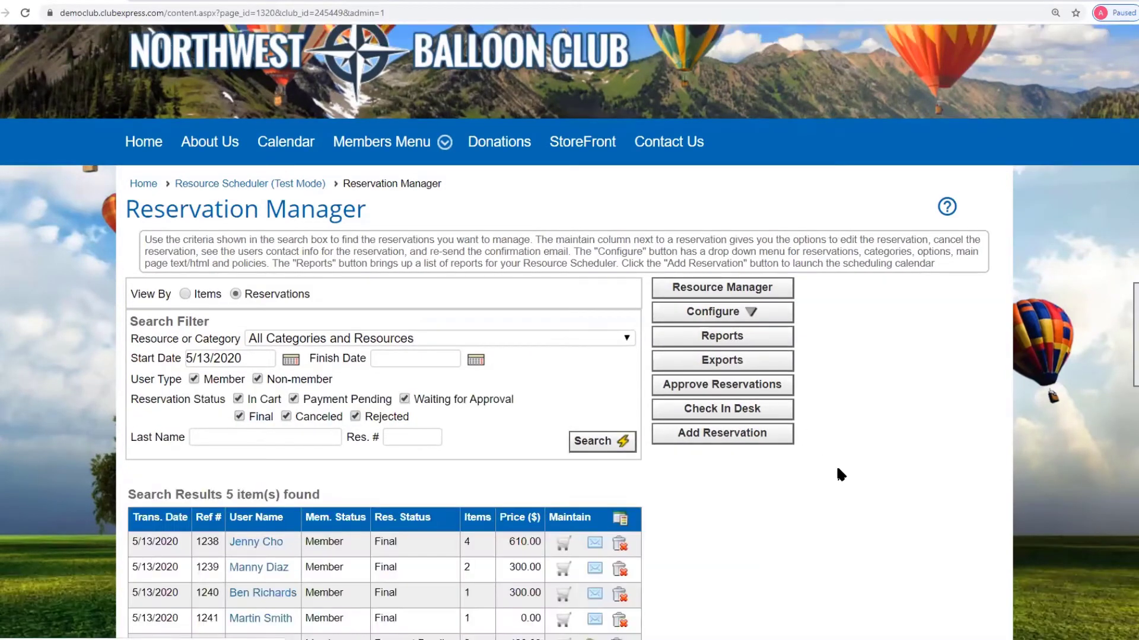
scroll(836, 468, down, 3)
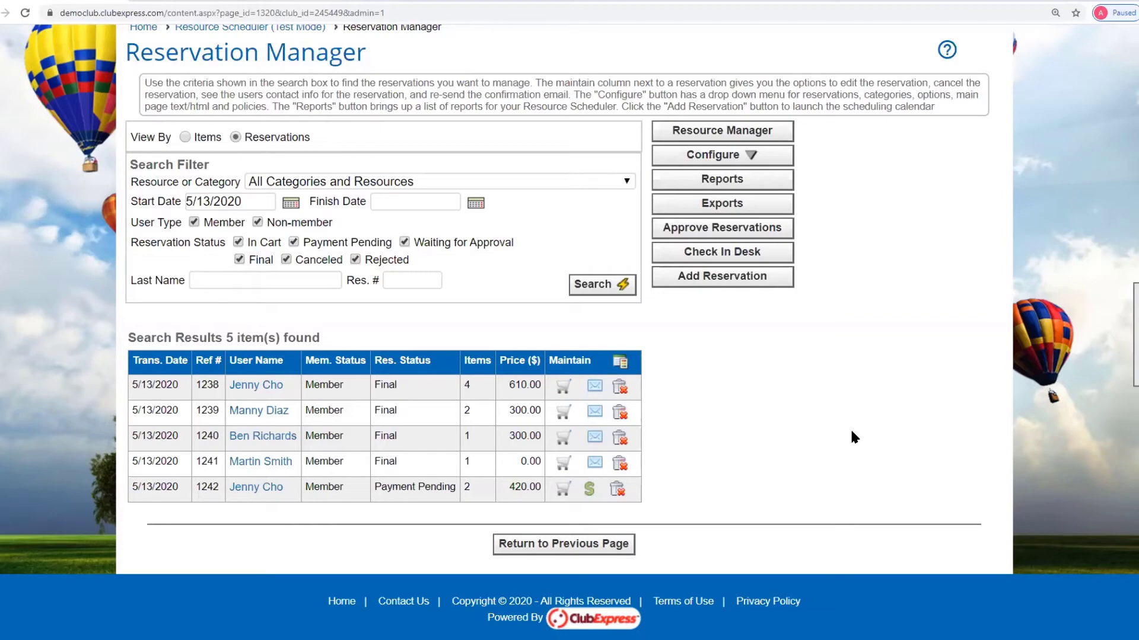
- List the 26 available resources in Resource Manager, from Balloons through Trailers, including the three Pavillions
click(701, 131)
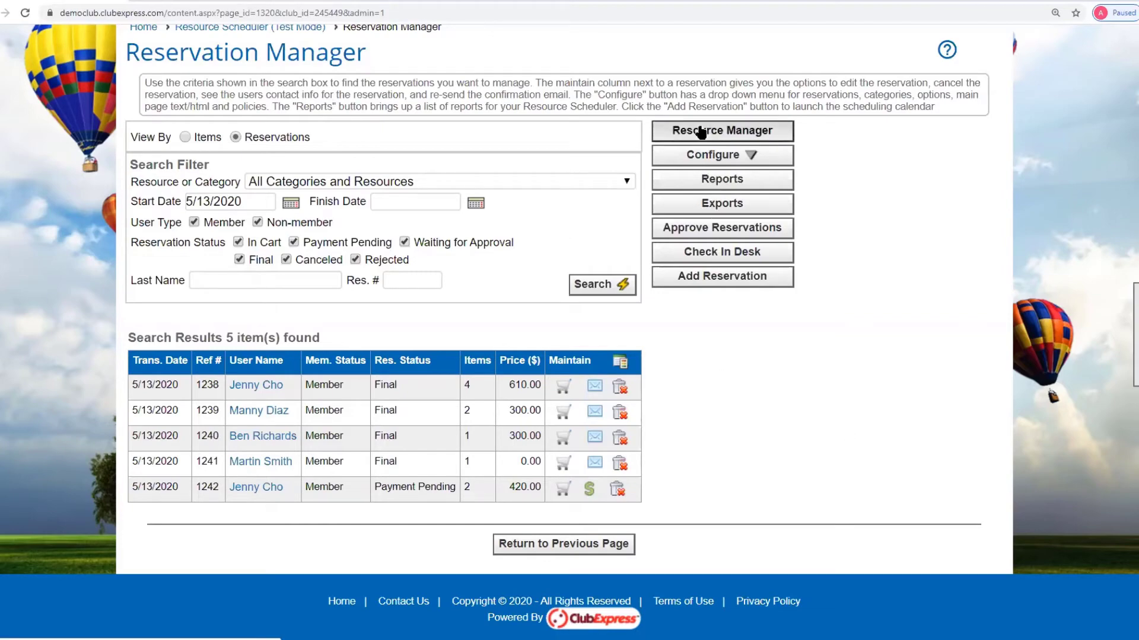
scroll(953, 384, down, 3)
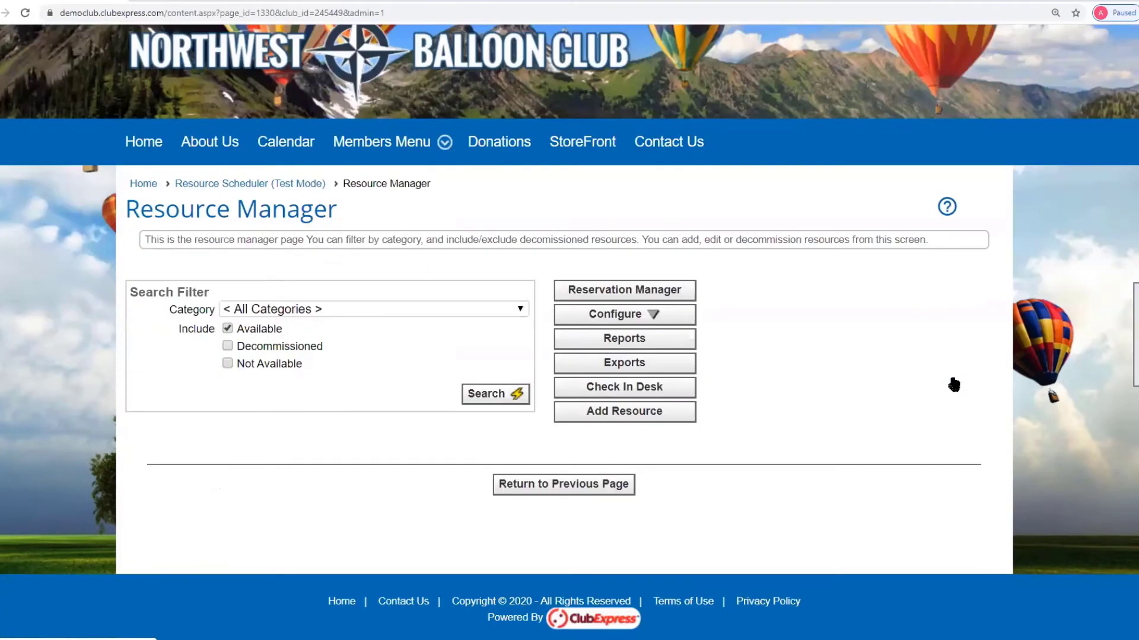
click(503, 395)
scroll(920, 381, down, 3)
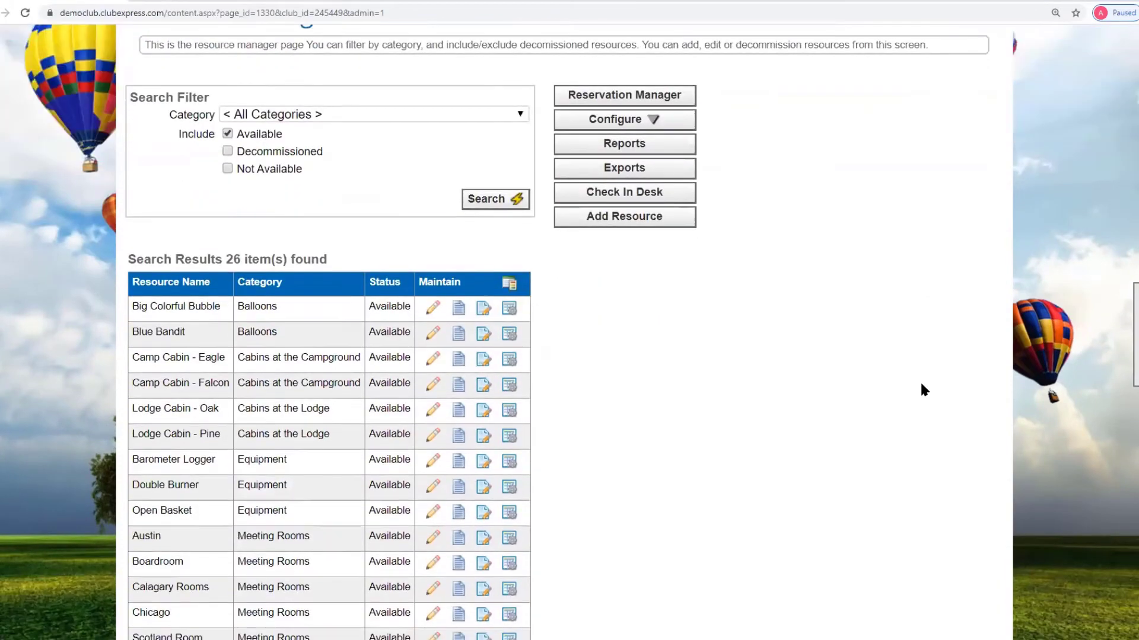
scroll(919, 381, down, 1)
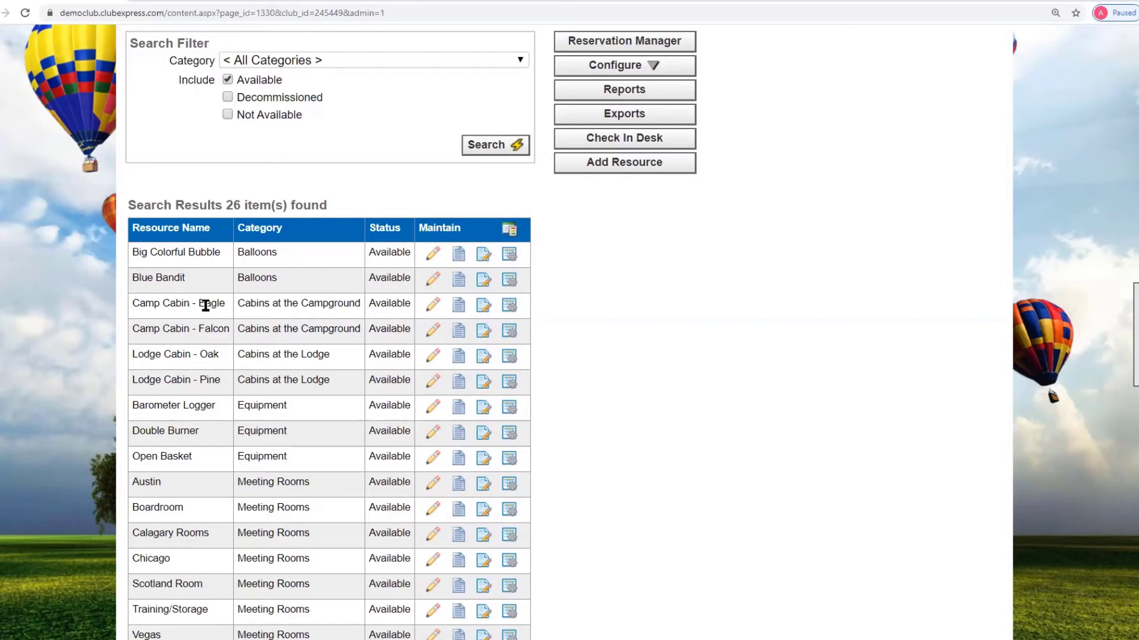
scroll(203, 315, down, 3)
scroll(203, 314, down, 3)
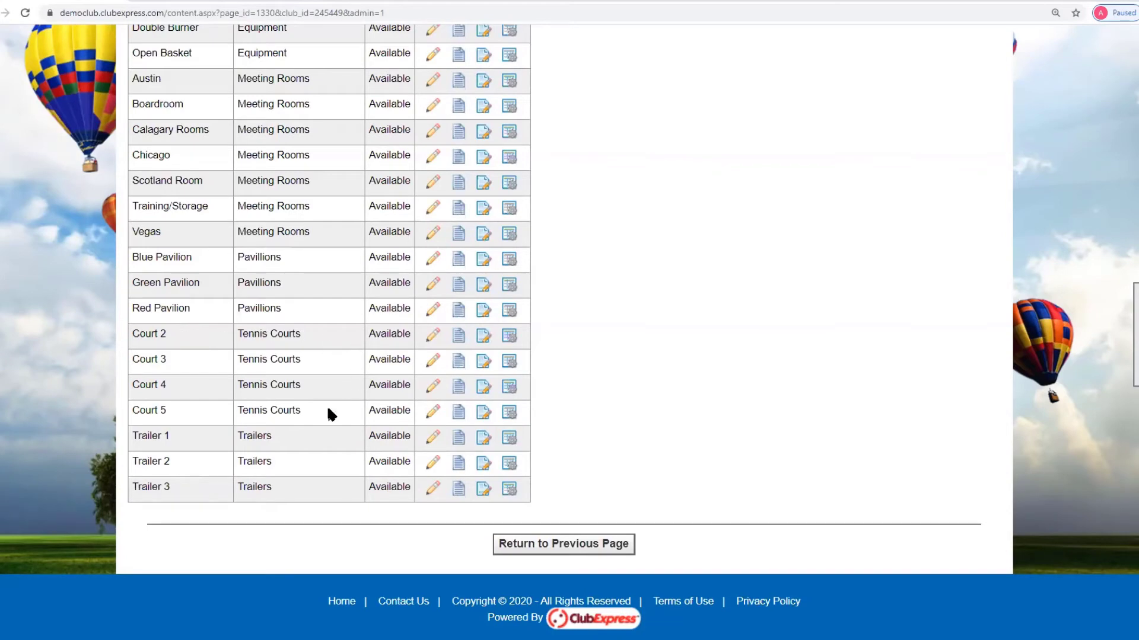
scroll(279, 427, up, 2)
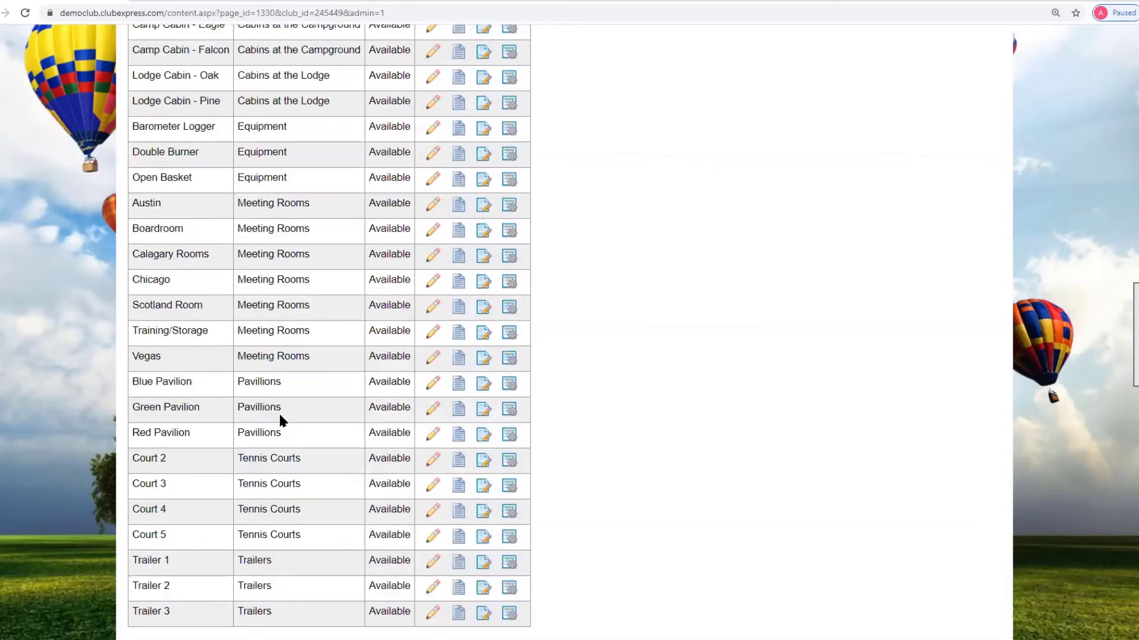
scroll(288, 428, up, 2)
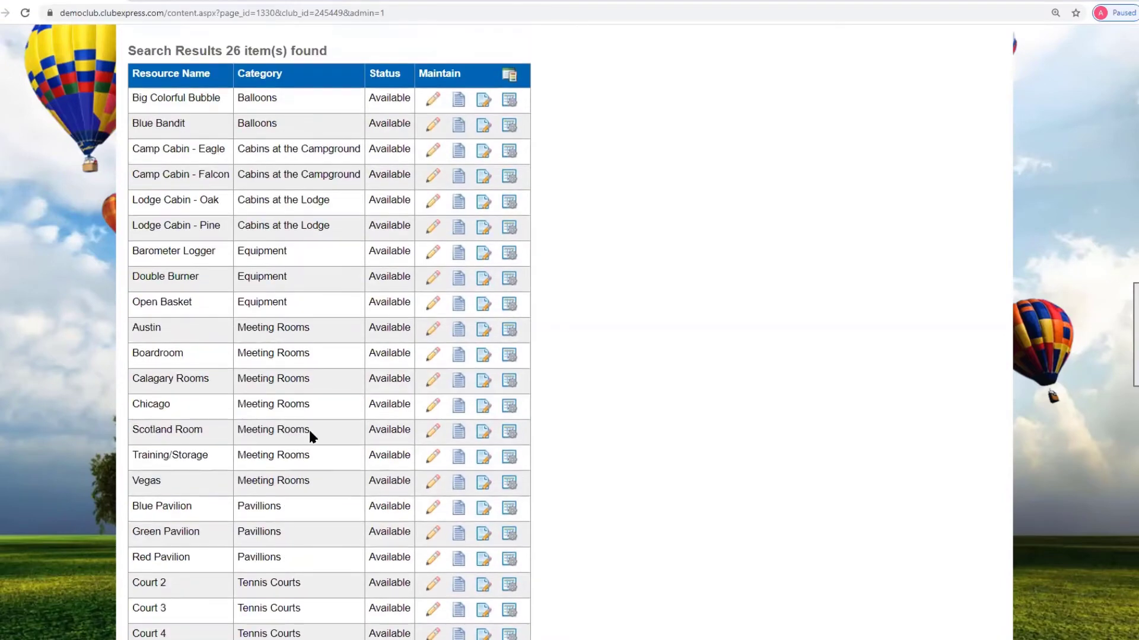
scroll(308, 432, up, 3)
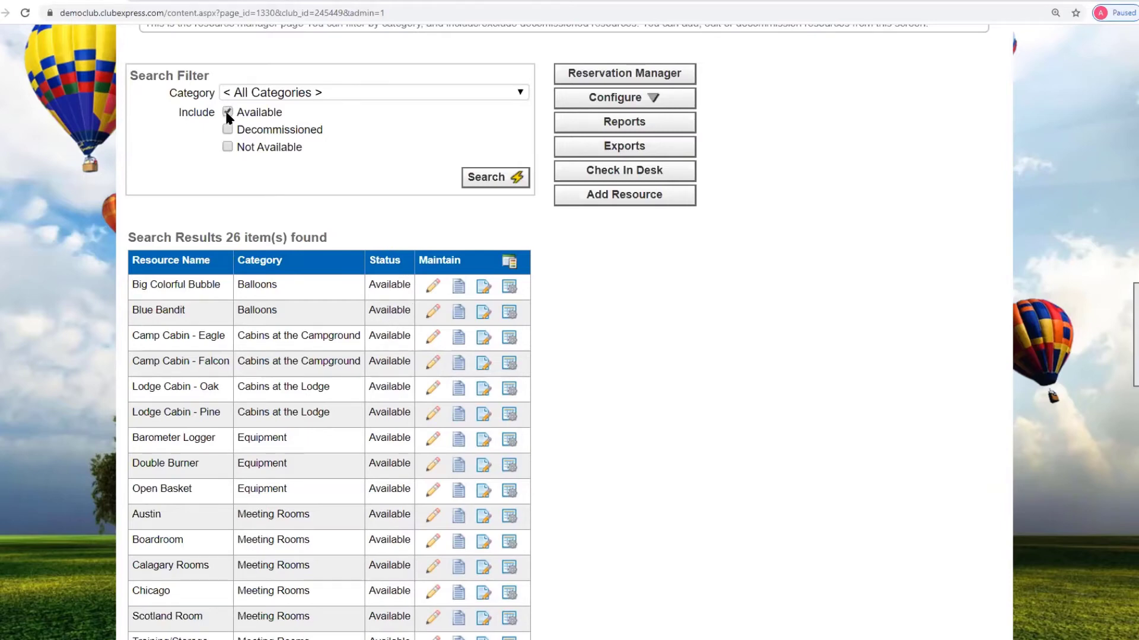
- Include decommissioned and not-available resources in the search to list all 69 resources
click(229, 129)
click(229, 147)
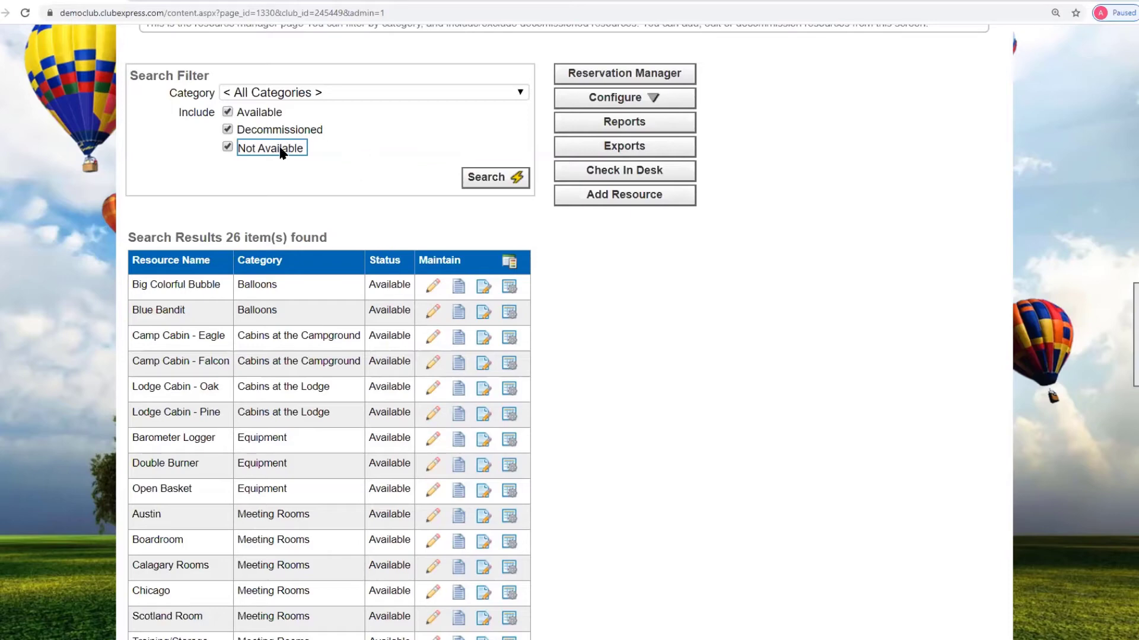
click(506, 179)
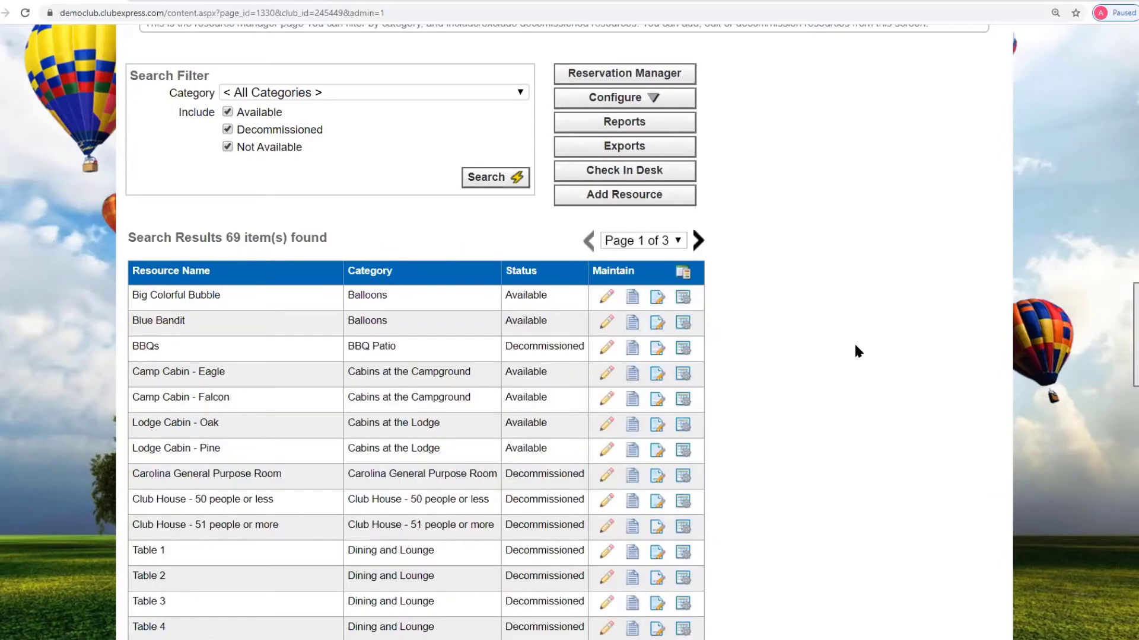
scroll(849, 347, down, 2)
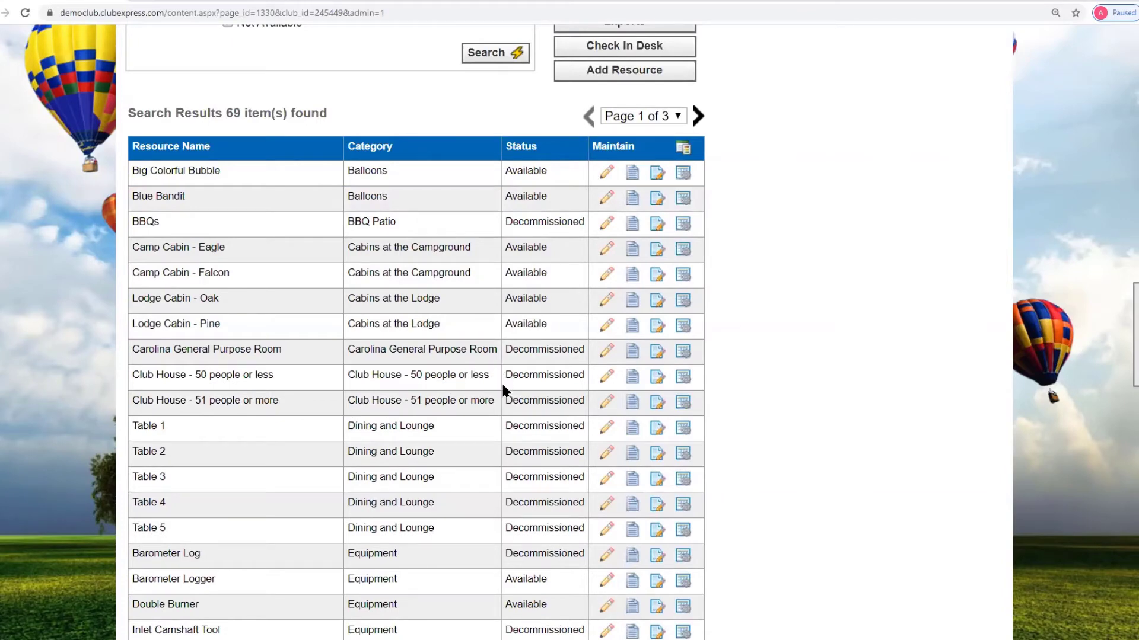
scroll(525, 378, down, 3)
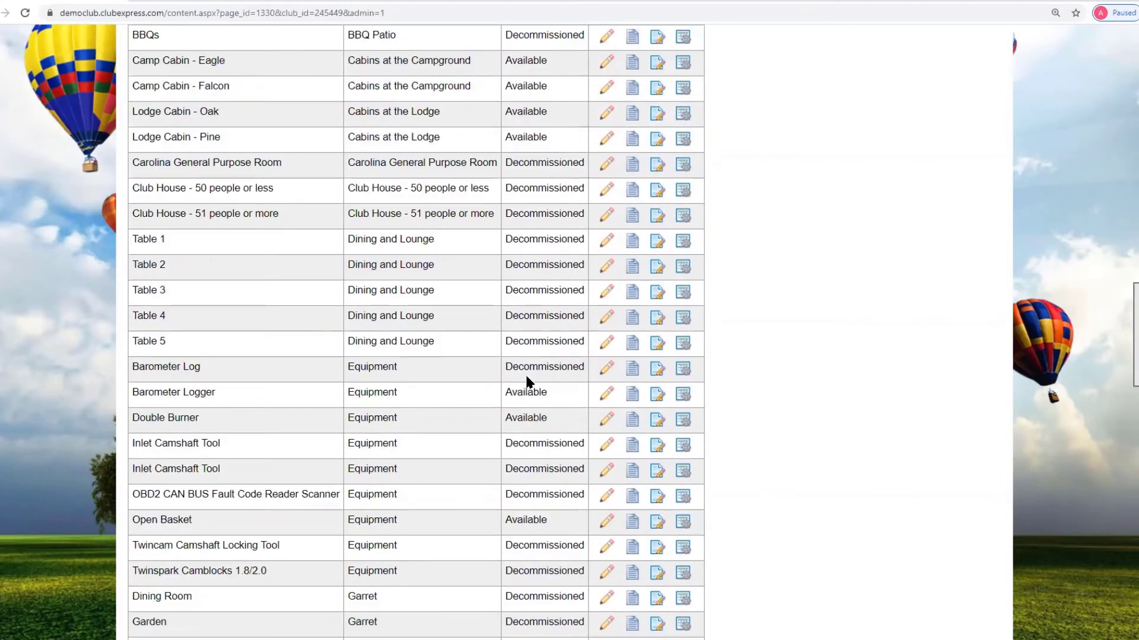
scroll(530, 383, up, 6)
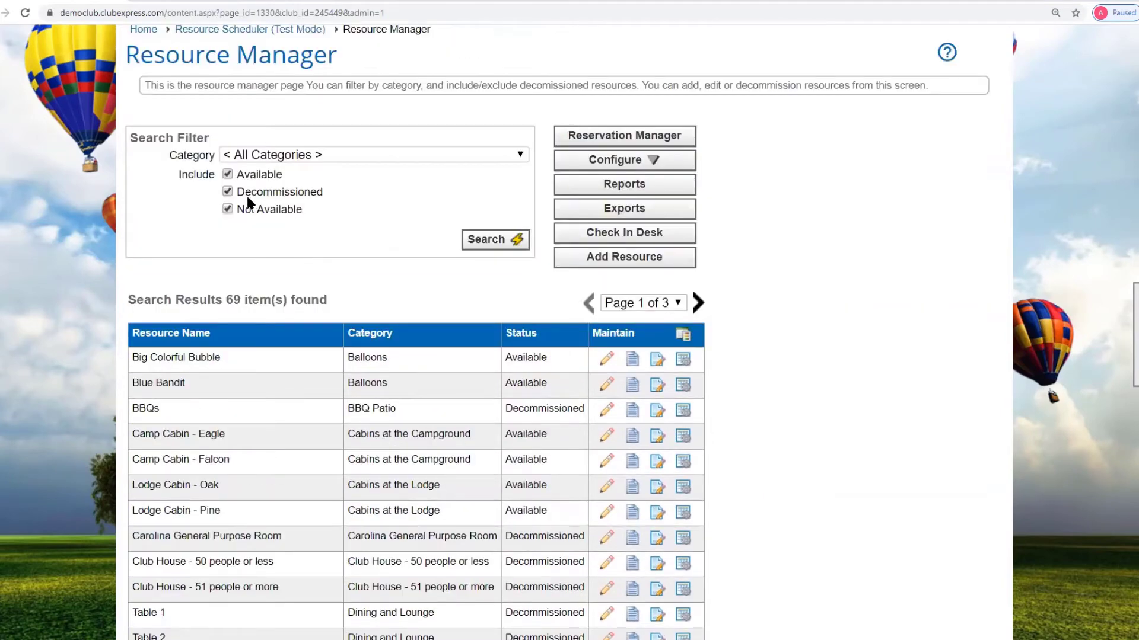
- Restore the Available-only filter so the list shows 26 resources again
click(227, 191)
click(228, 208)
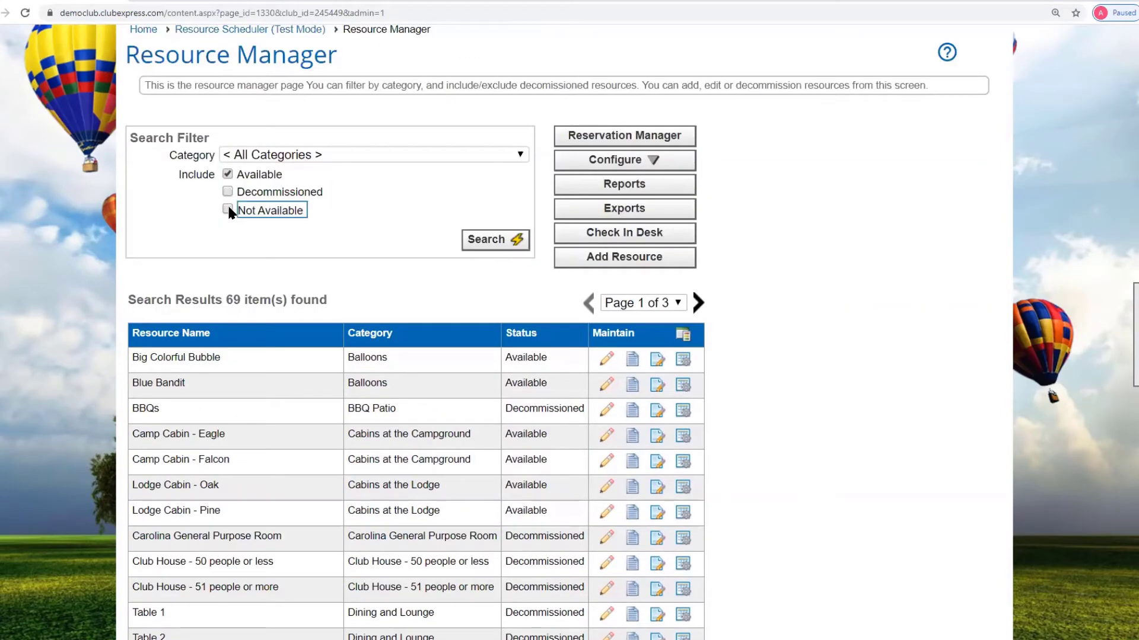
click(481, 240)
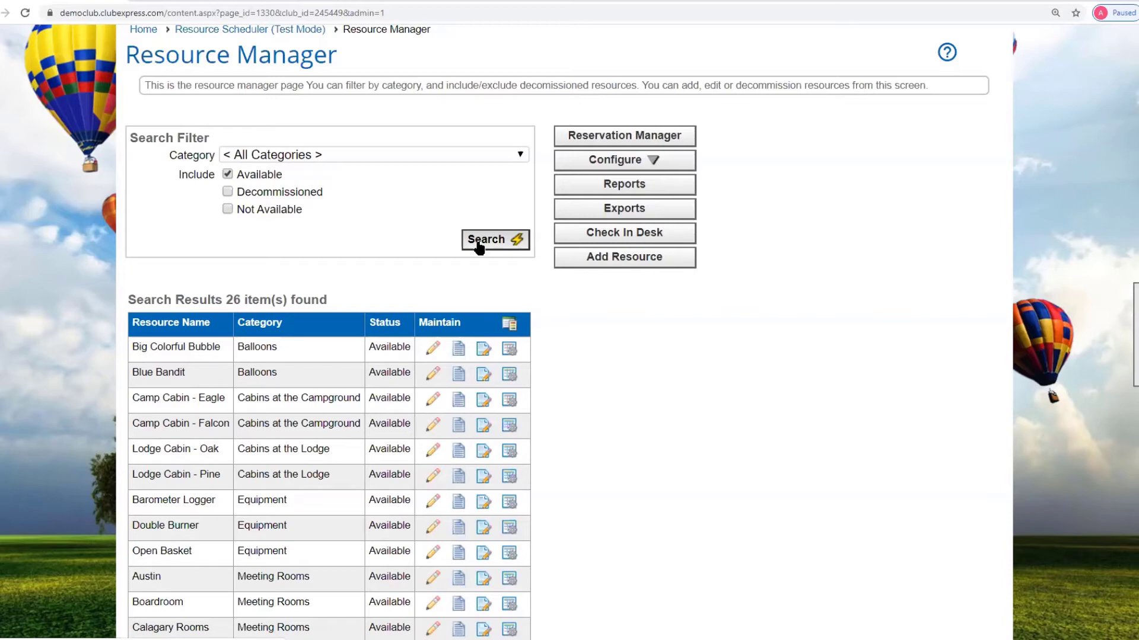
- Return from the Resource Scheduler page to the 26 available resources, down to Blue Pavilion
click(240, 29)
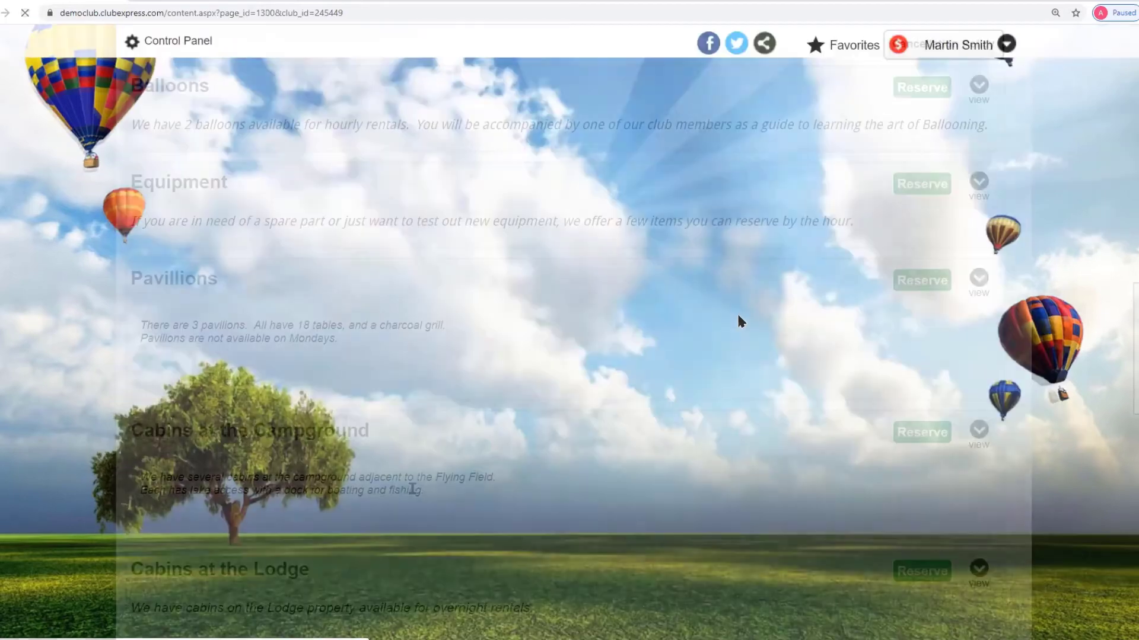
scroll(412, 475, down, 3)
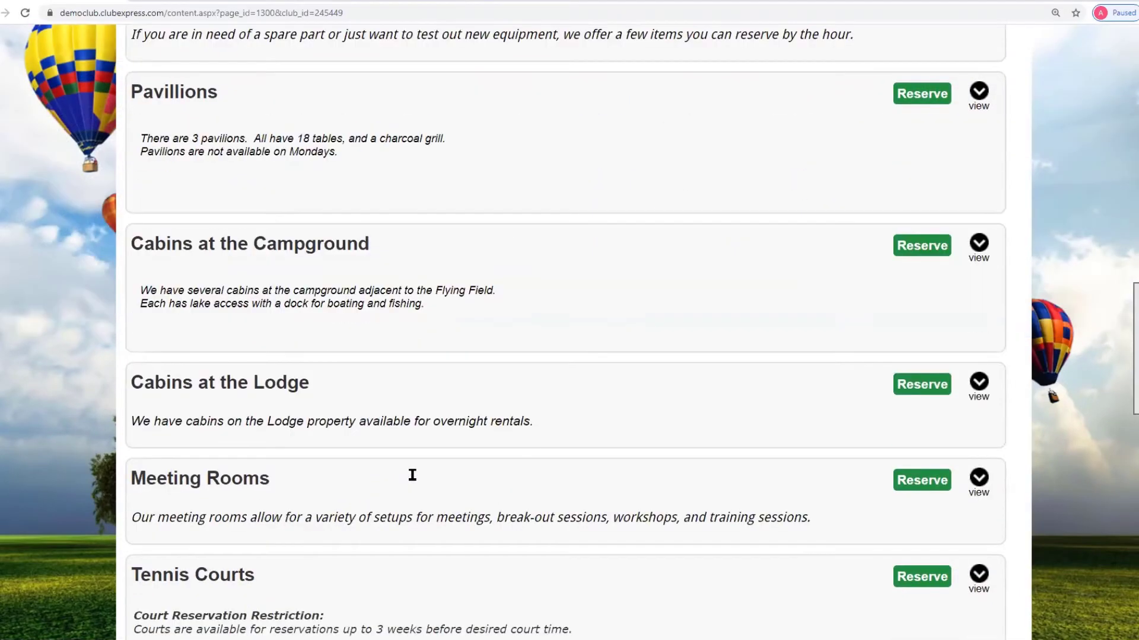
scroll(412, 475, up, 1)
scroll(413, 479, up, 7)
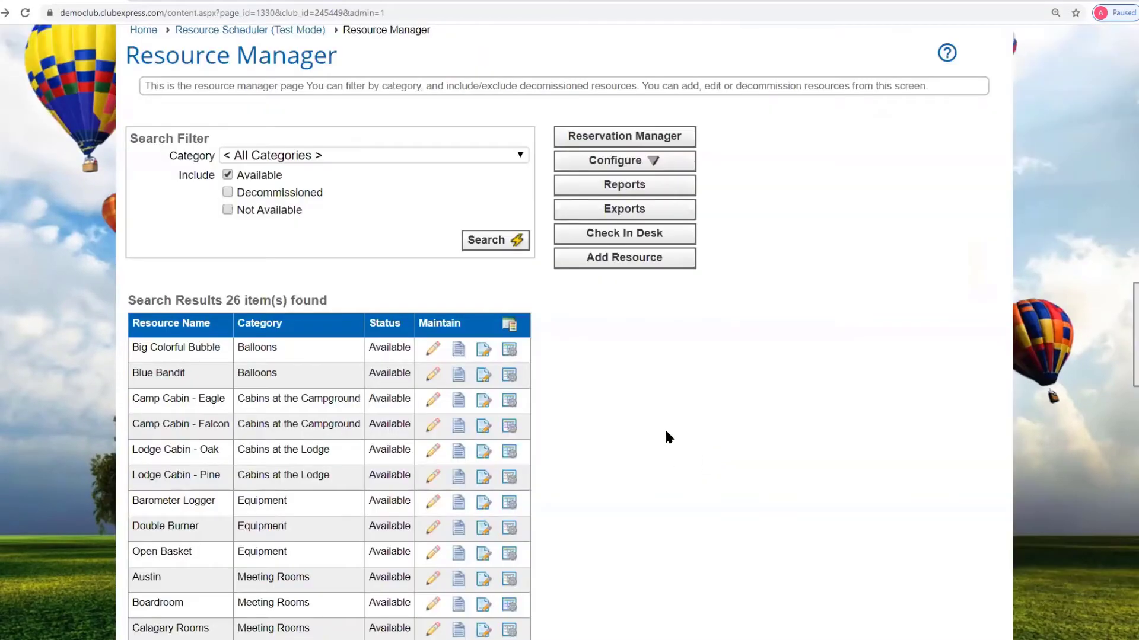
scroll(668, 398, down, 2)
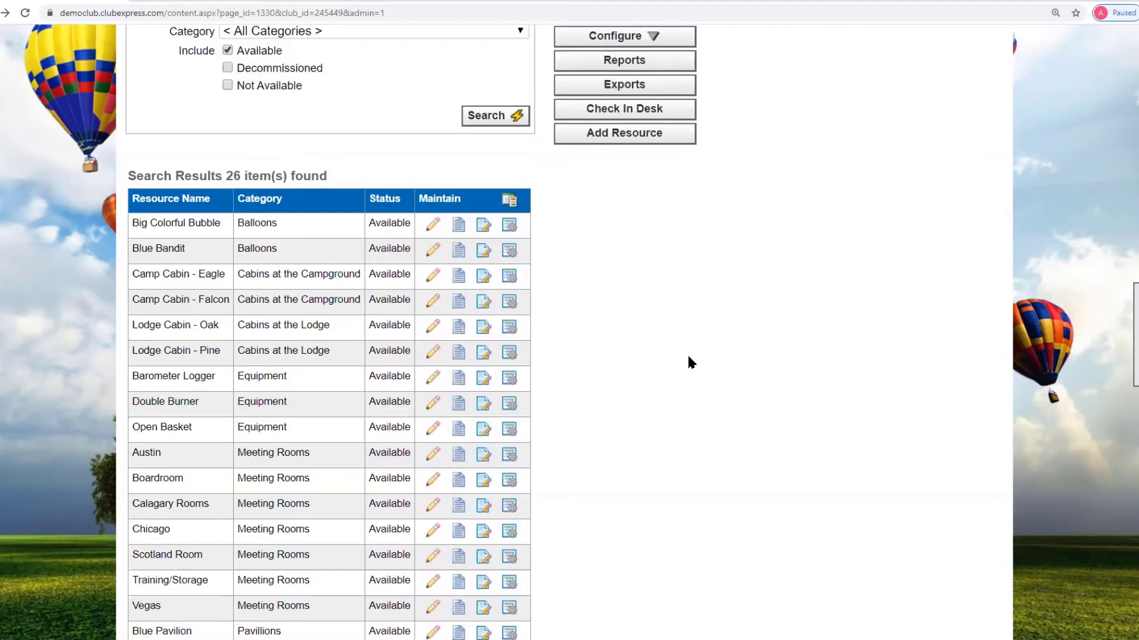
- Edit the Barometer Logger resource (display name Barometer), keeping its category as Equipment
click(434, 380)
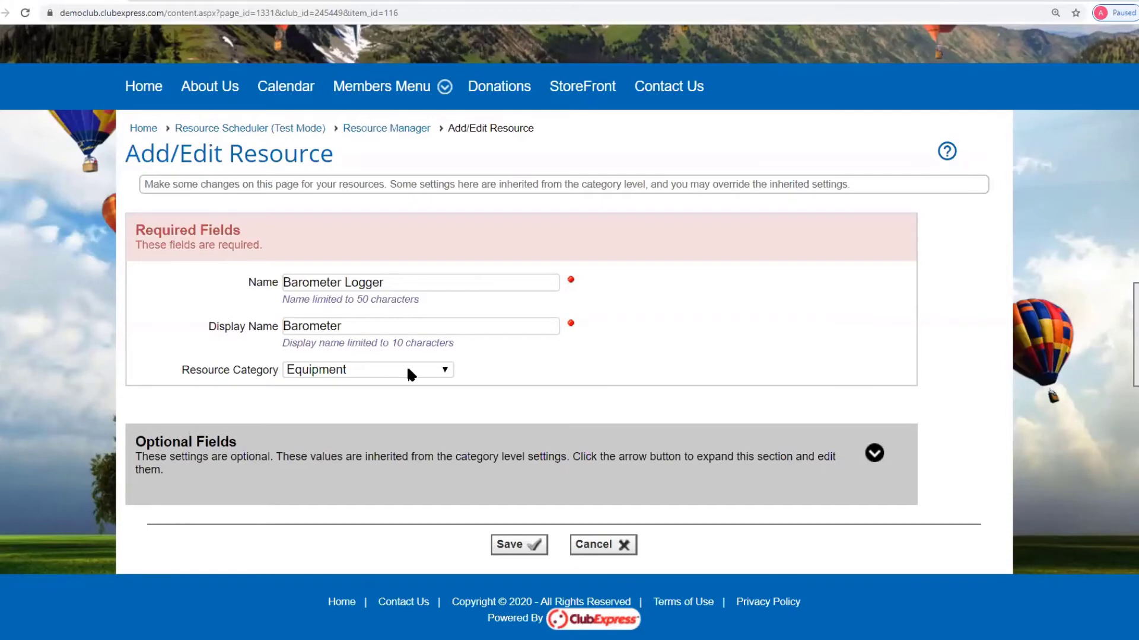
click(445, 371)
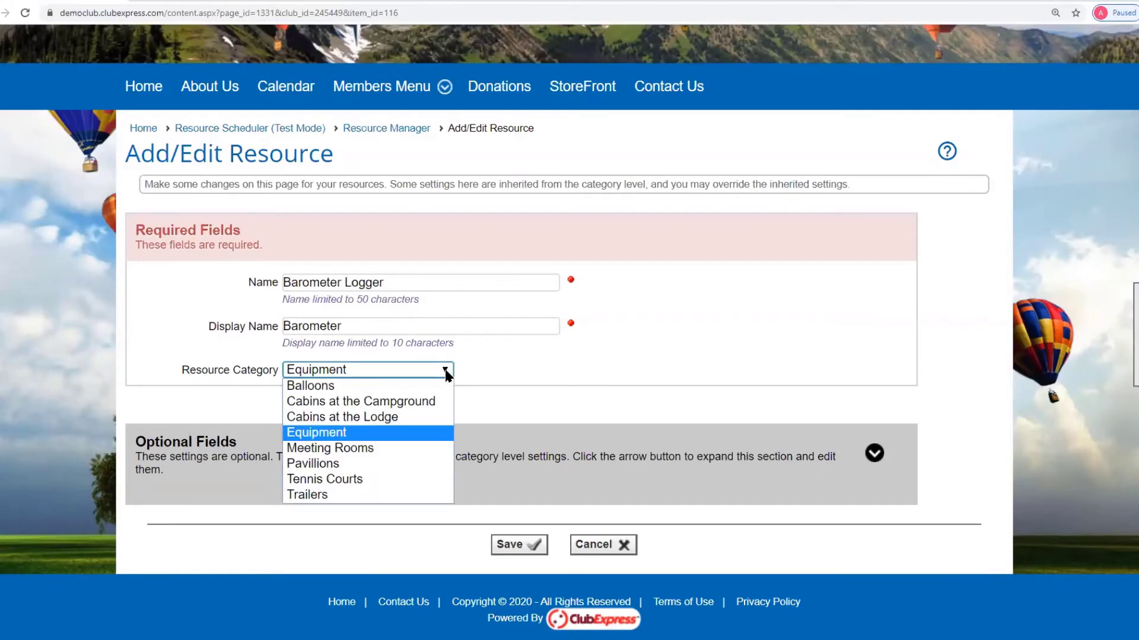
click(593, 369)
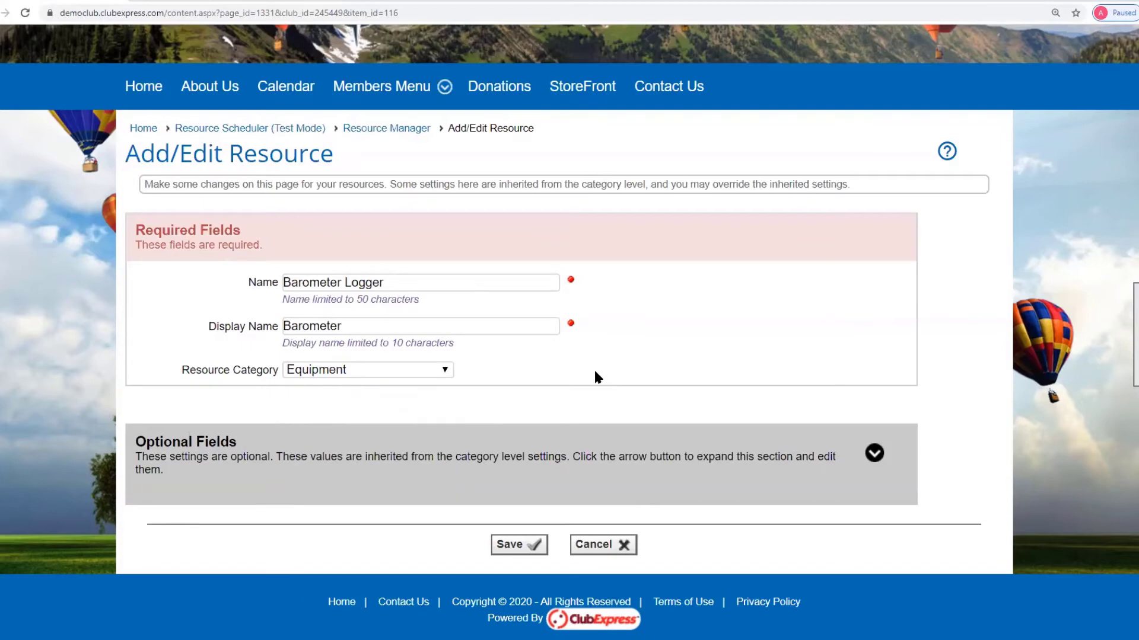
- Expand Barometer Logger's optional settings and scroll through them
click(873, 455)
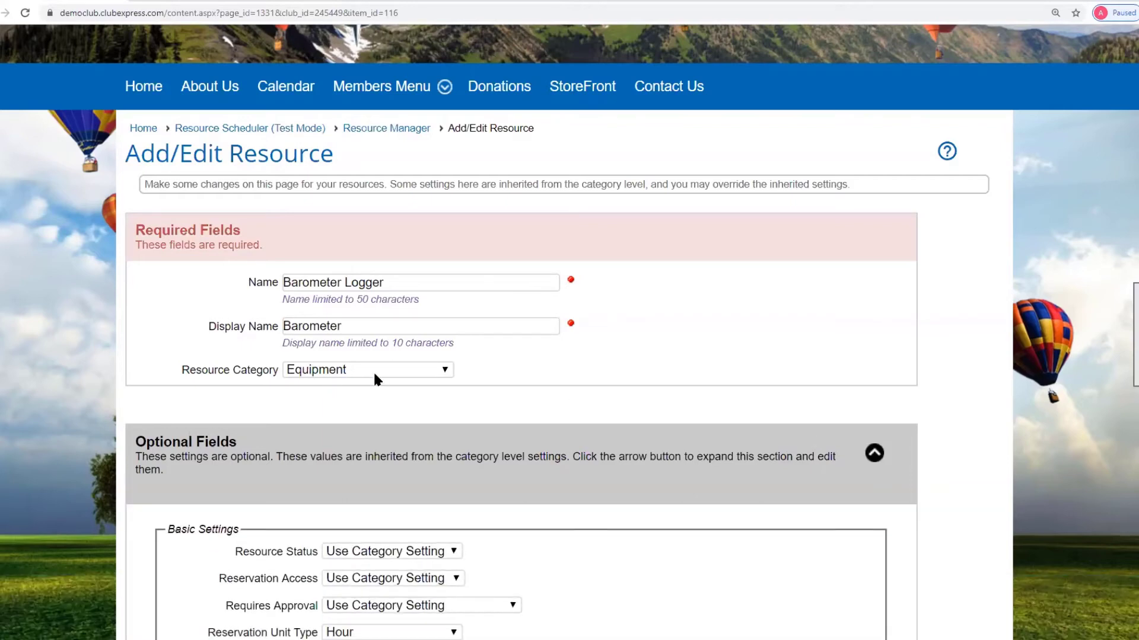
scroll(758, 369, down, 4)
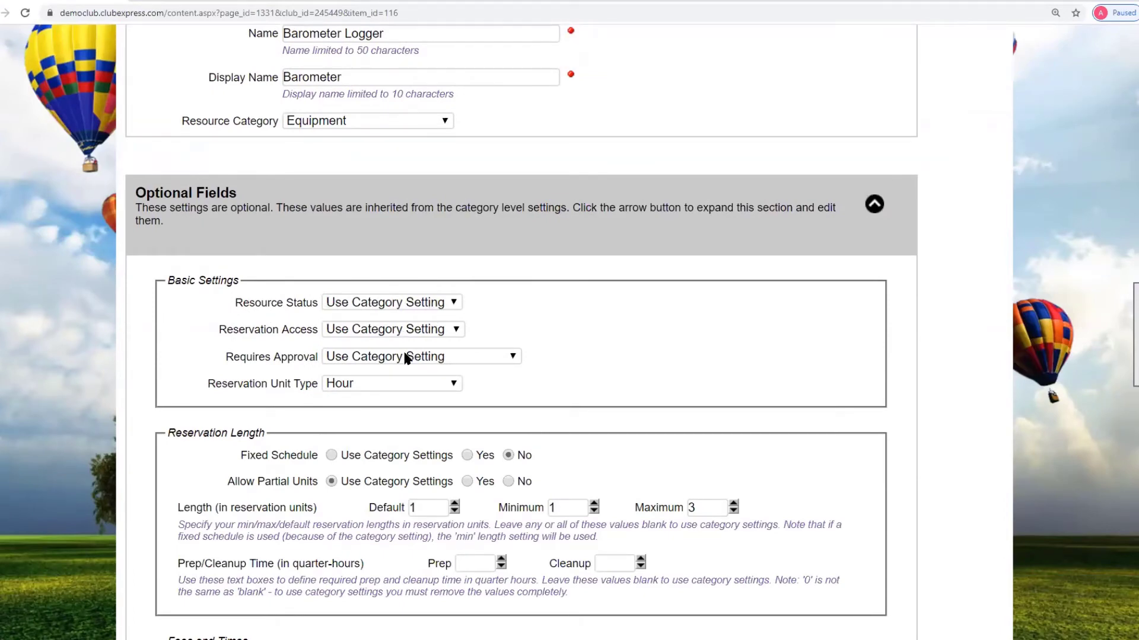
scroll(593, 371, down, 2)
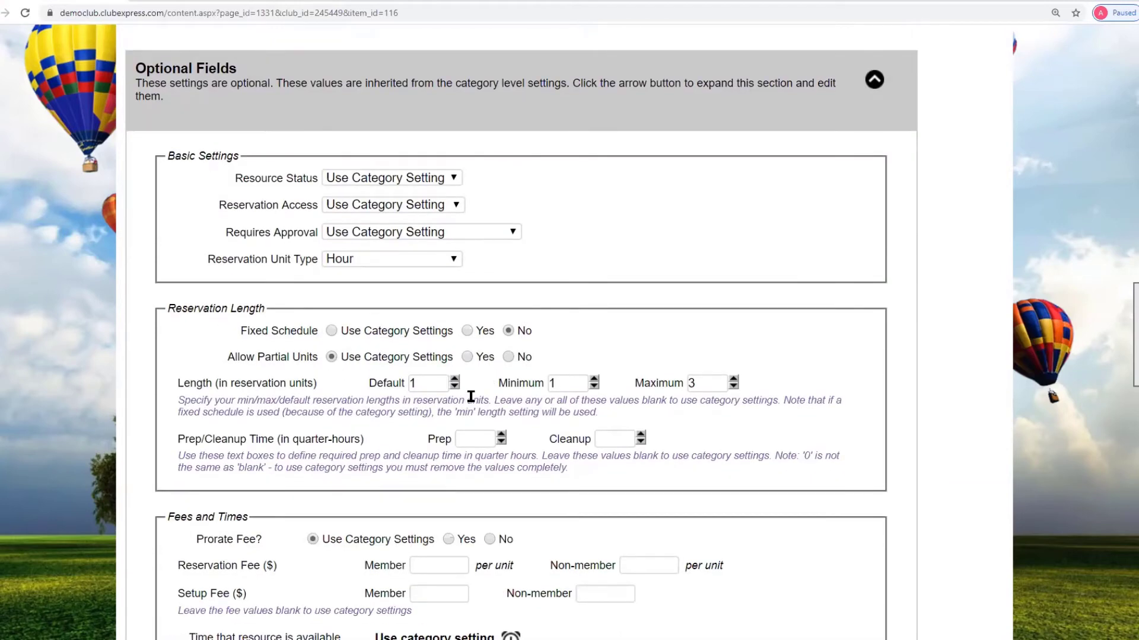
scroll(471, 396, down, 3)
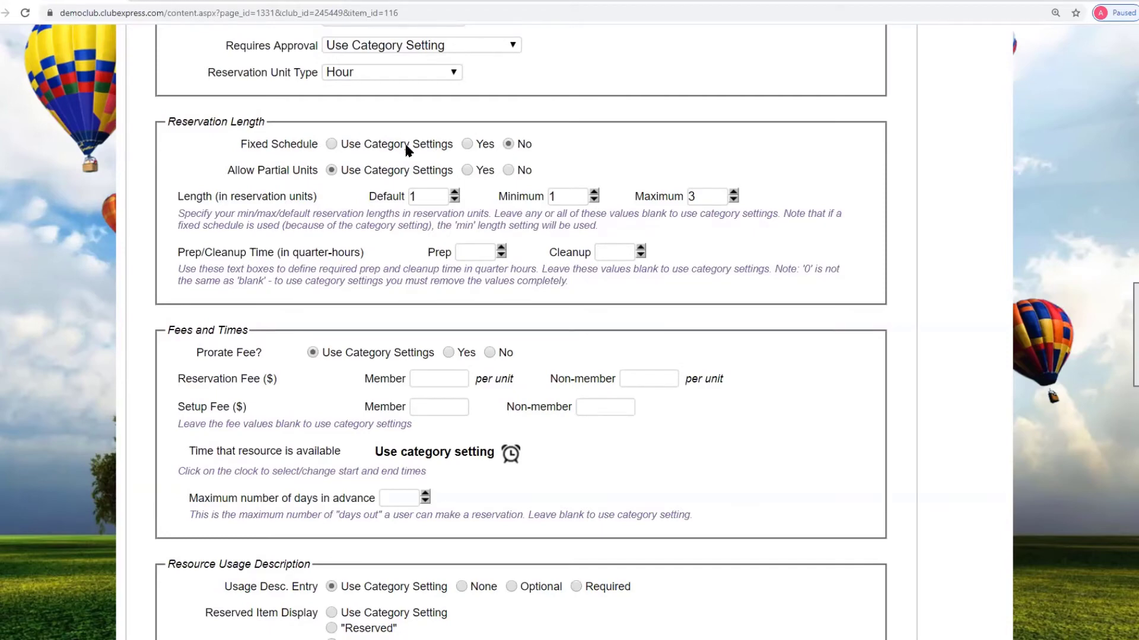
- Try Fixed Schedule as Use Category Settings, revert it to No, and review the remaining fields
click(330, 145)
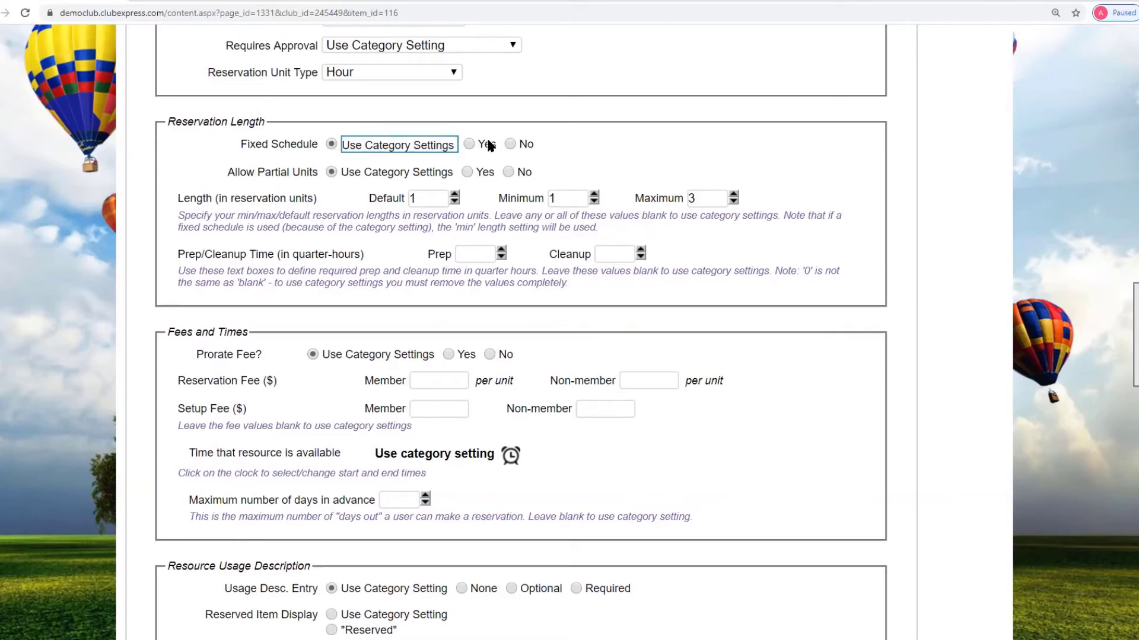
click(509, 144)
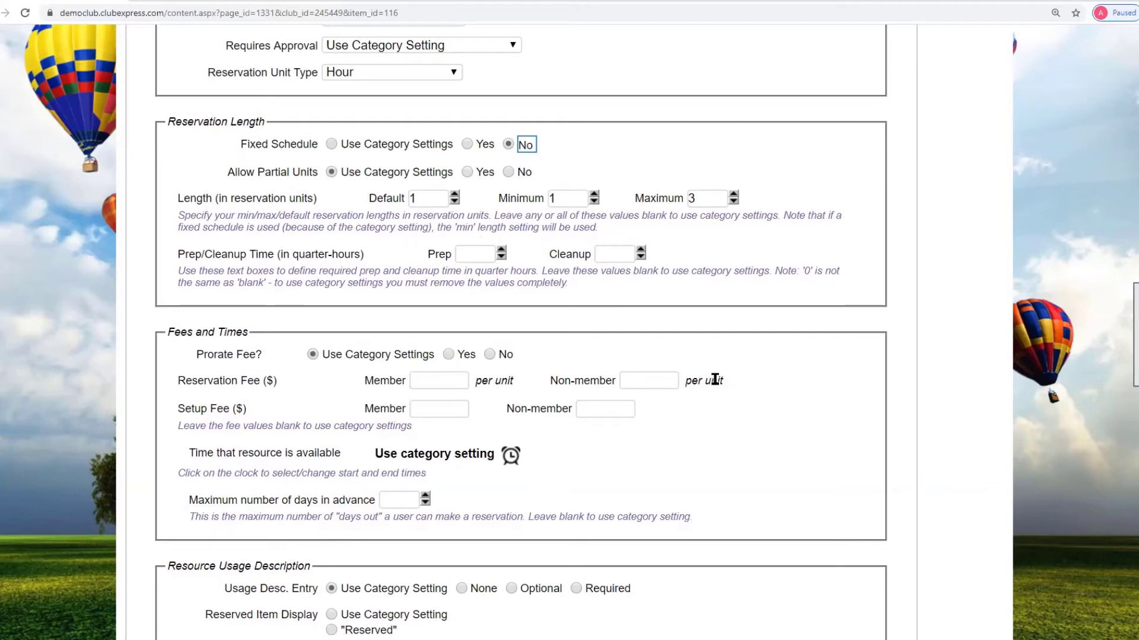
scroll(479, 353, down, 2)
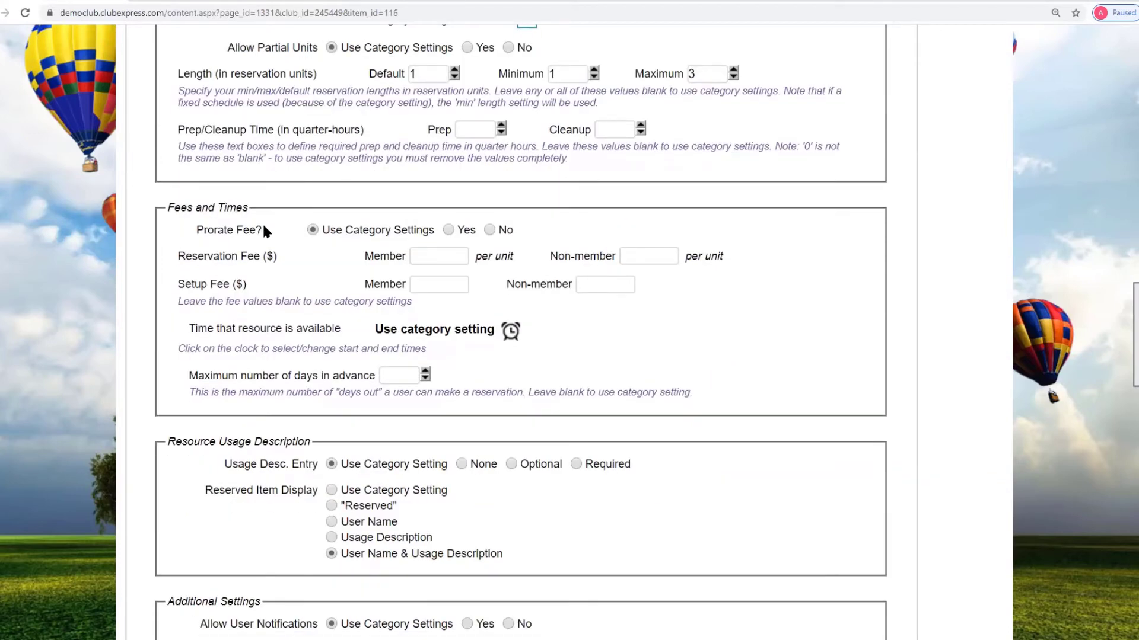
scroll(263, 226, down, 4)
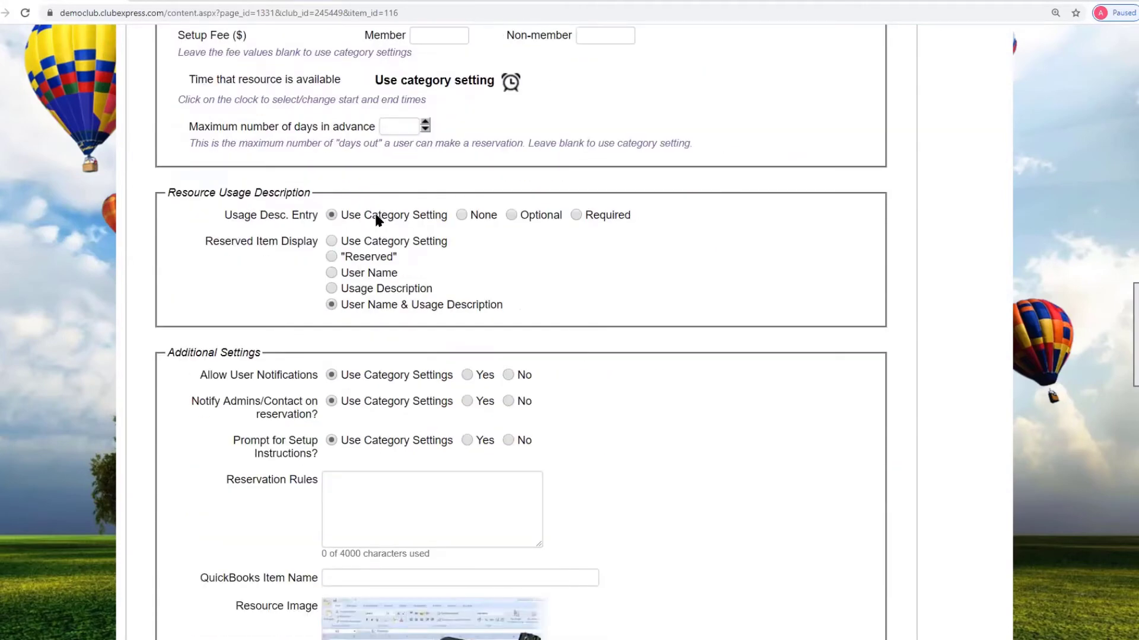
scroll(379, 221, down, 2)
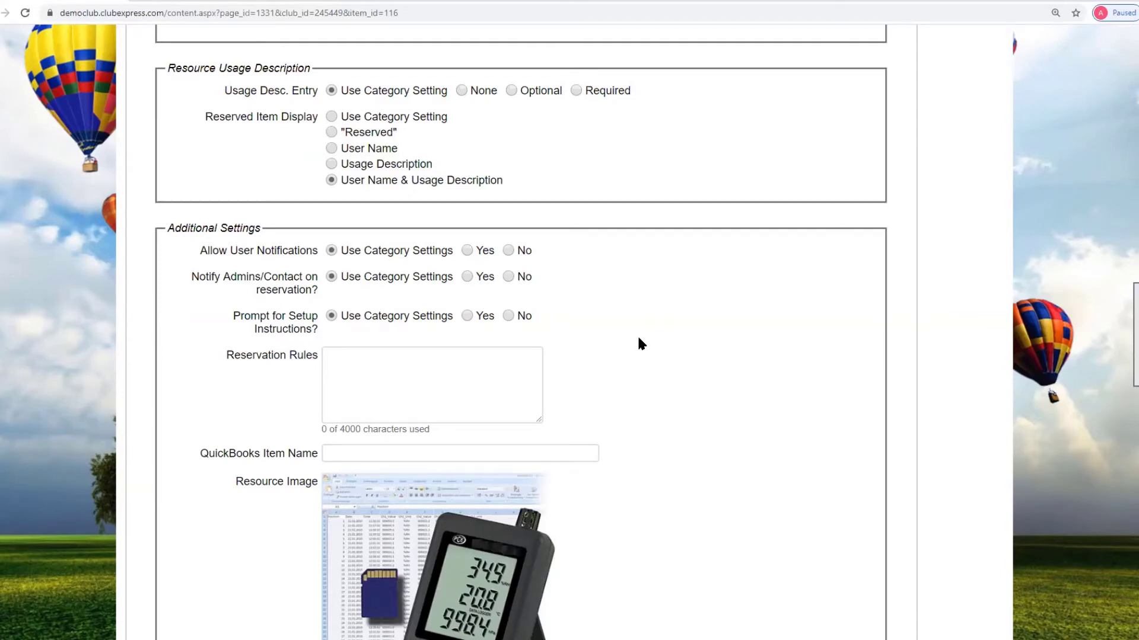
scroll(639, 344, down, 5)
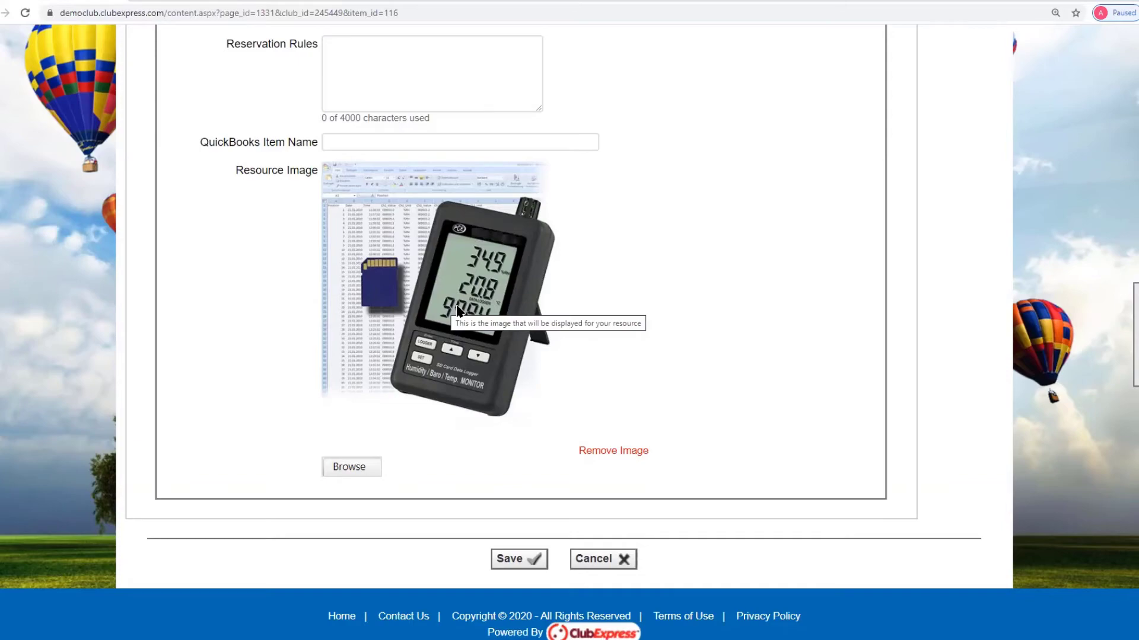
- Cancel the Barometer Logger edit and preview the Camp Cabin - Eagle and Camp Cabin - Falcon descriptions
click(590, 559)
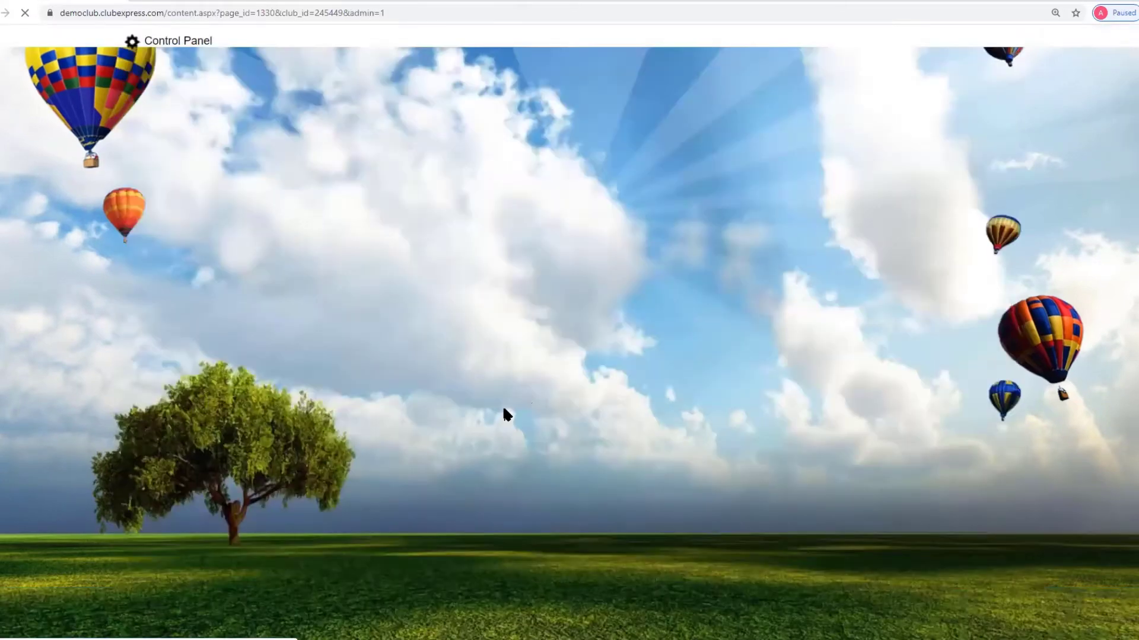
scroll(566, 369, down, 5)
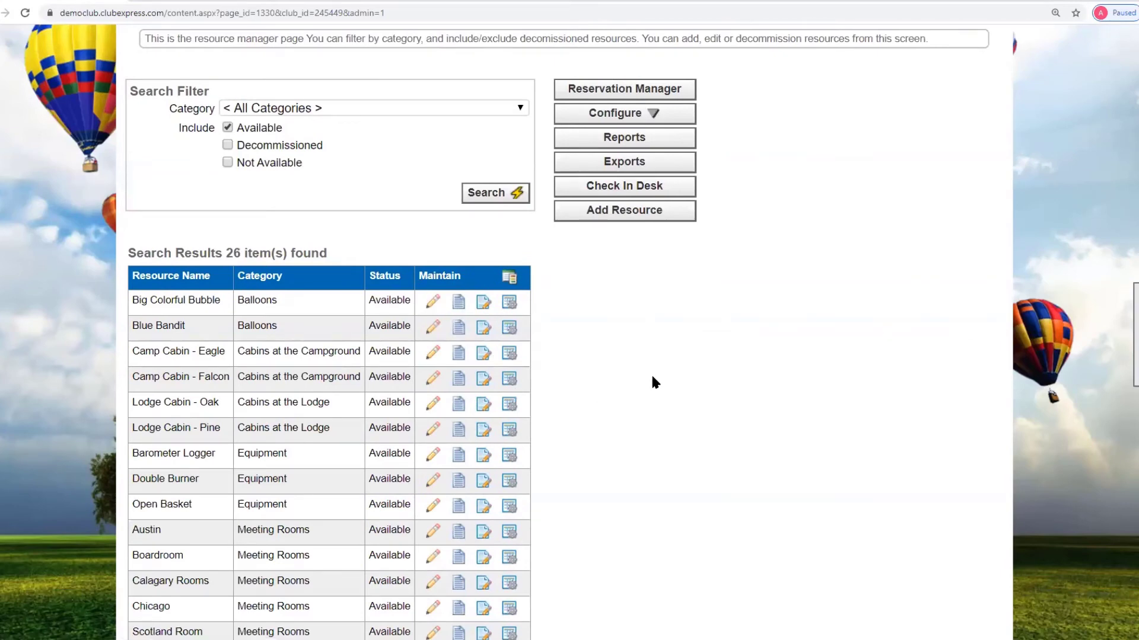
click(460, 355)
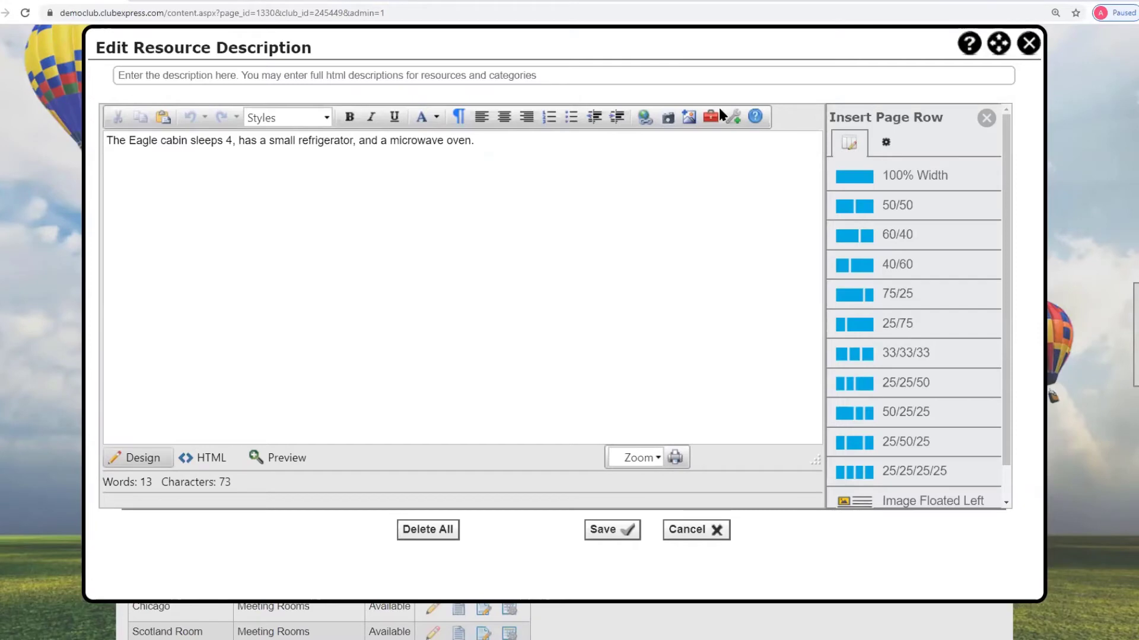
click(1030, 44)
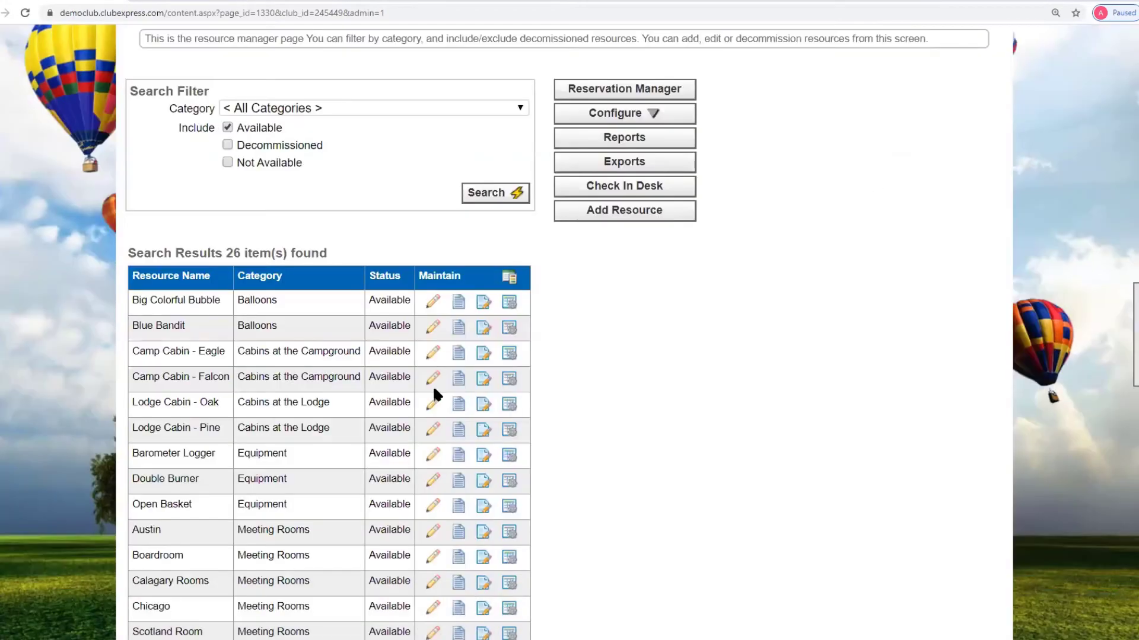
click(453, 382)
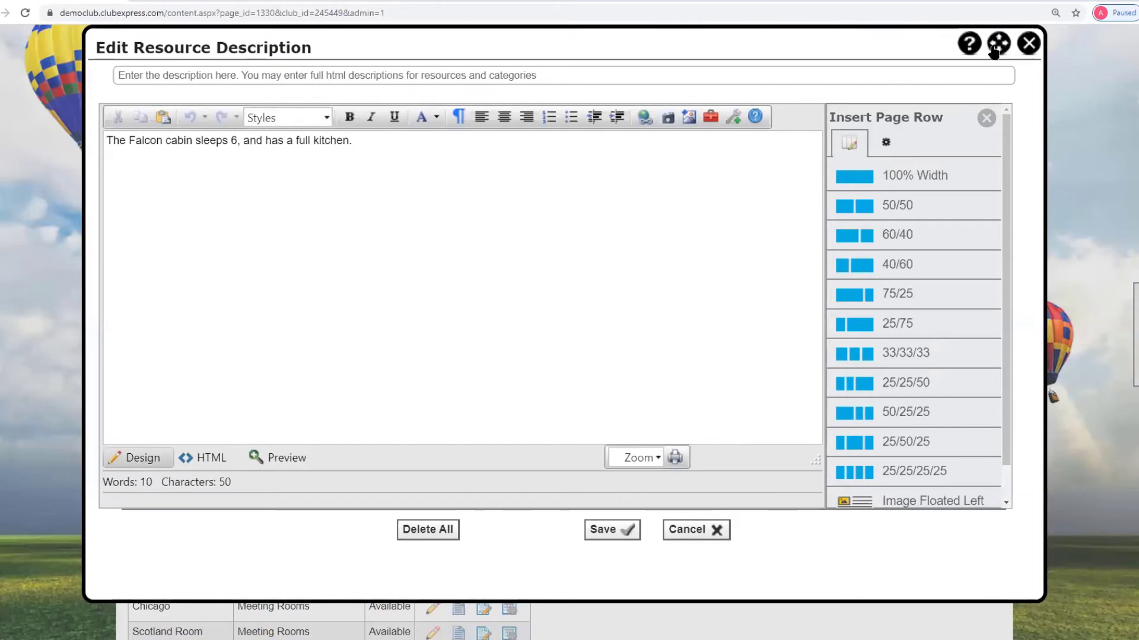
click(1028, 44)
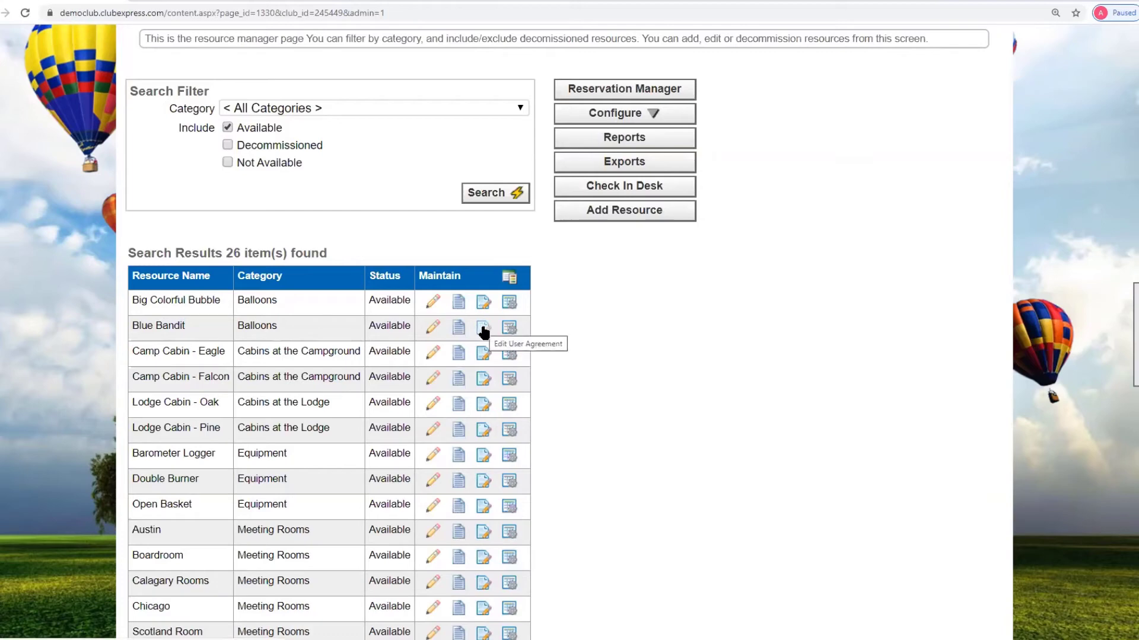
scroll(646, 406, down, 1)
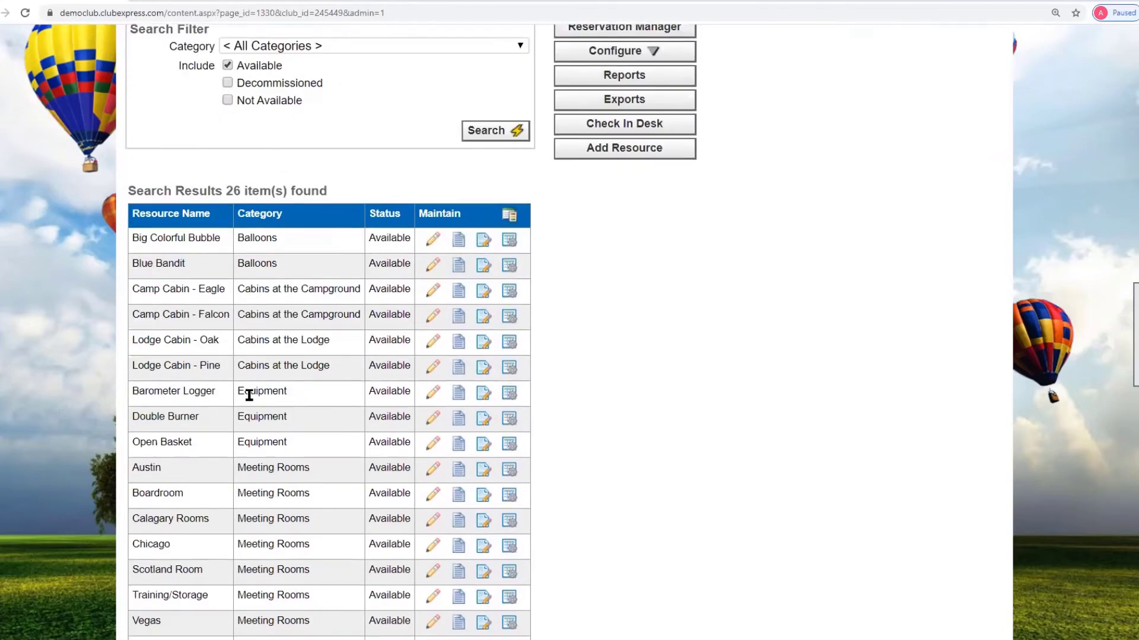
click(484, 394)
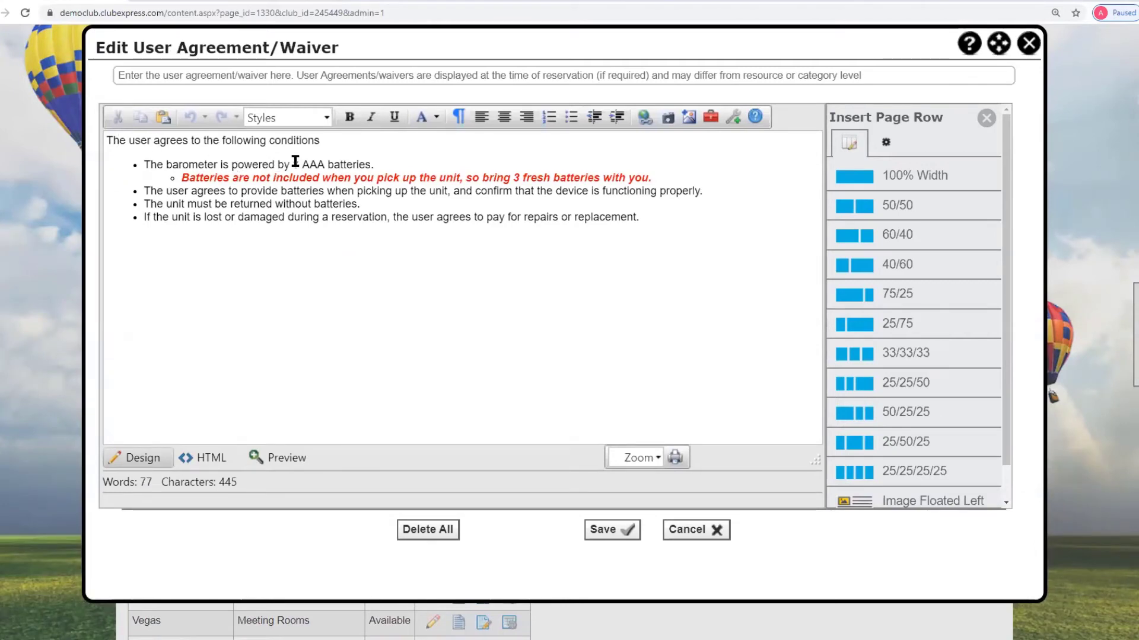
drag(299, 164, 386, 162)
click(433, 161)
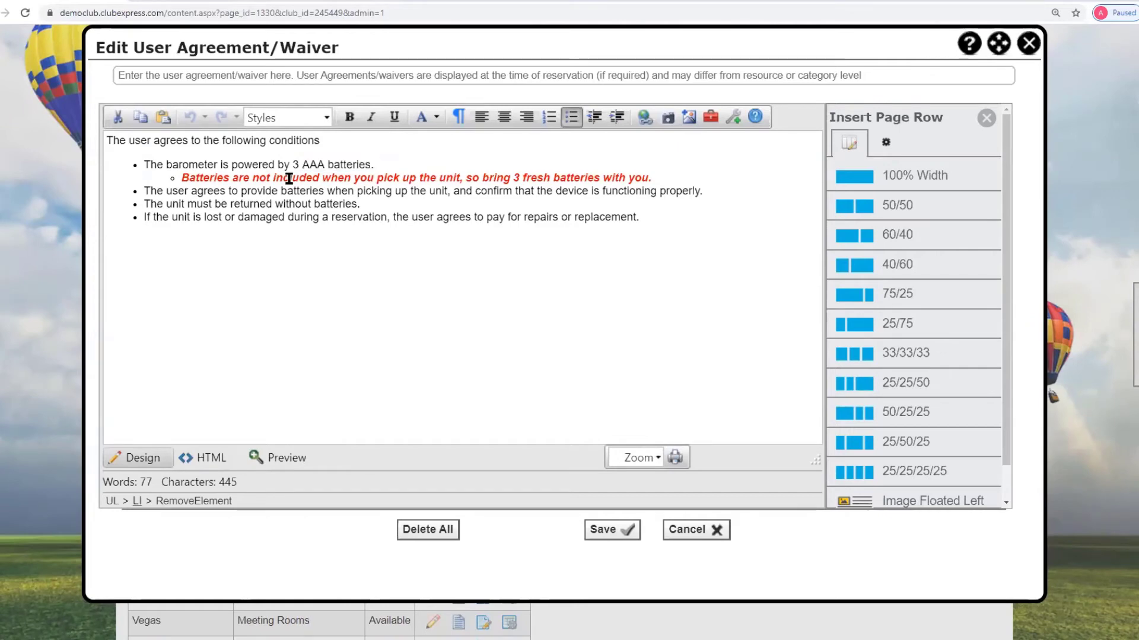
drag(299, 192, 708, 188)
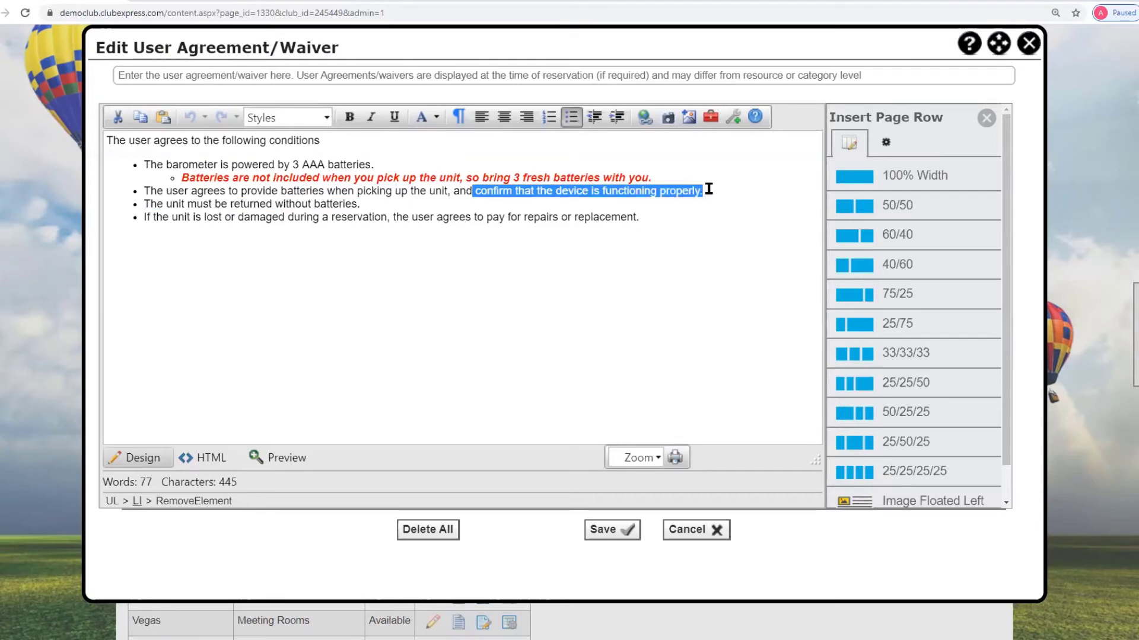
click(287, 202)
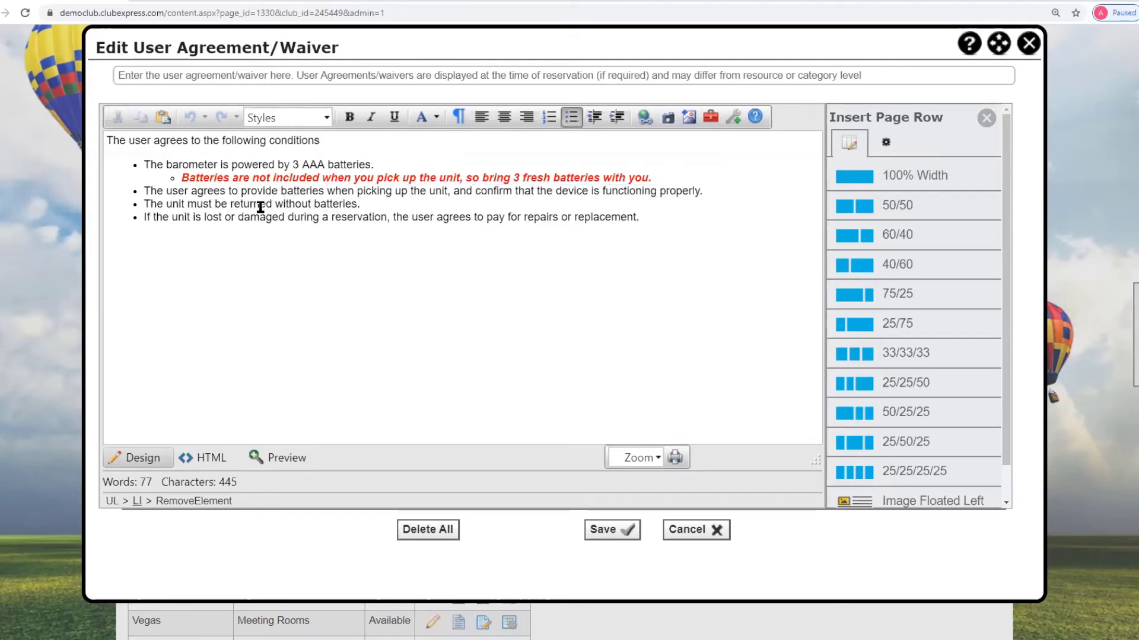
drag(266, 207, 367, 212)
click(400, 209)
drag(412, 218, 652, 221)
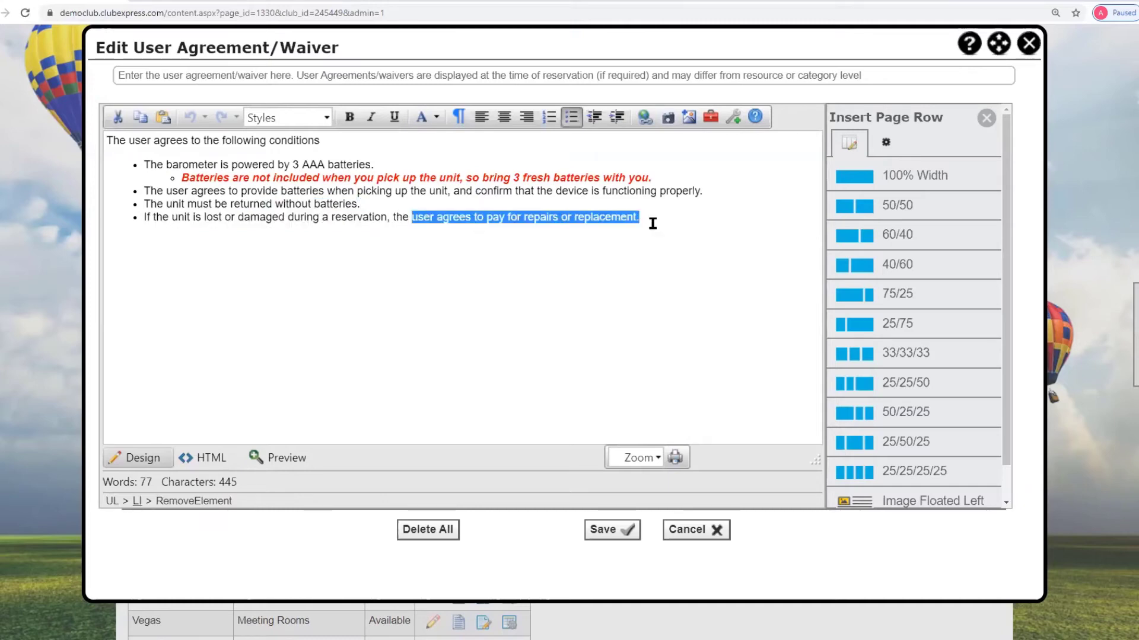
click(693, 534)
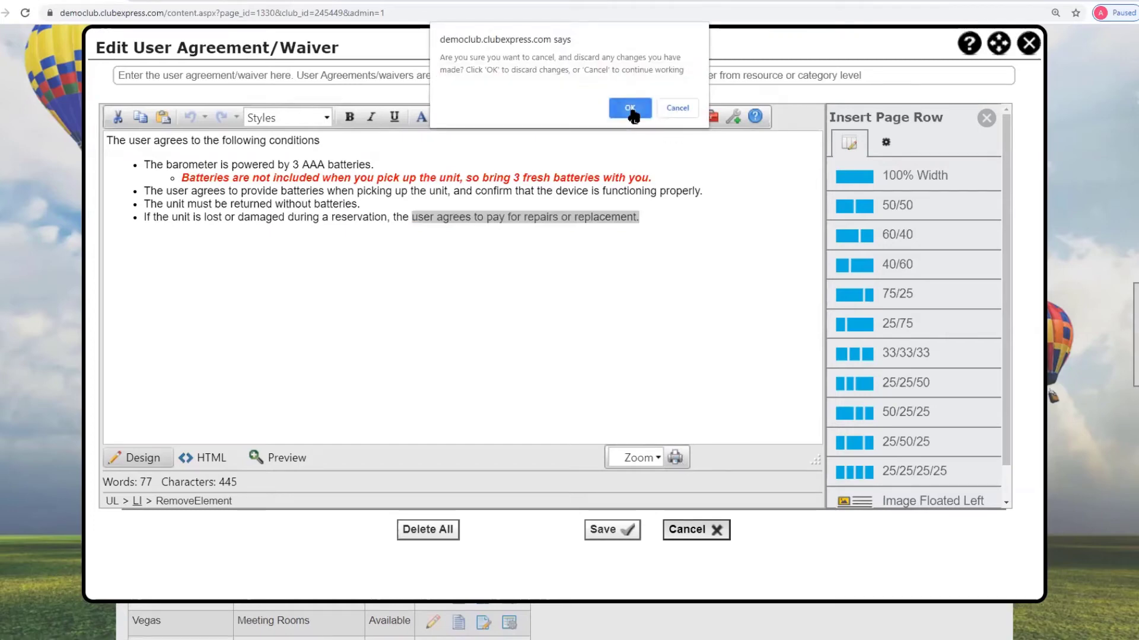
click(630, 110)
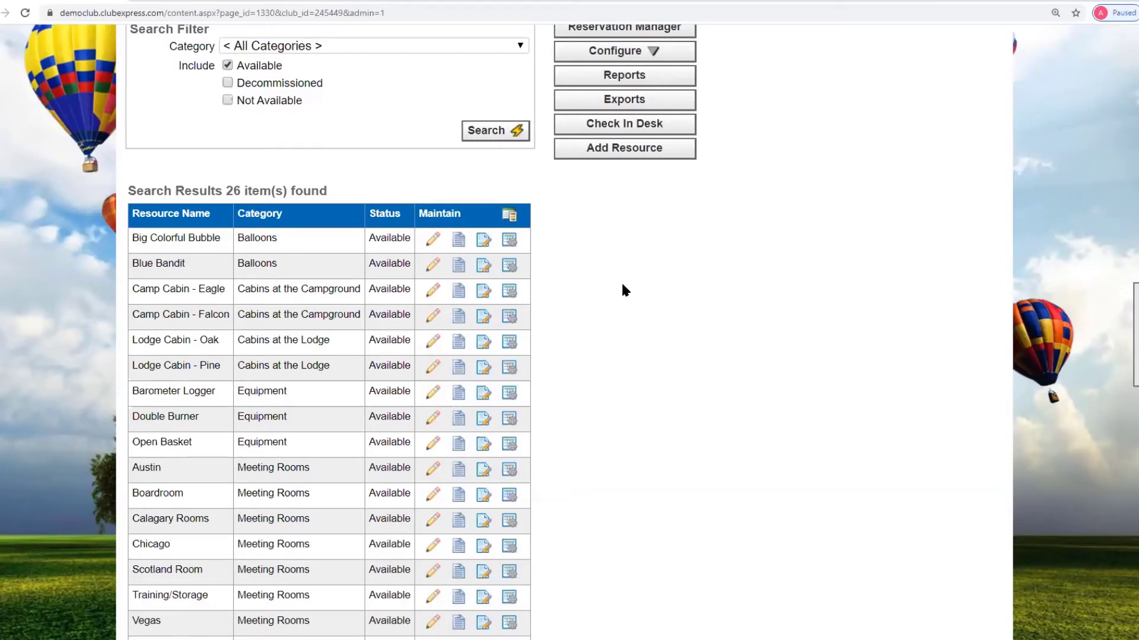
- Try custom Sunday times in Barometer Logger's daily options, then revert and cancel without saving
click(508, 395)
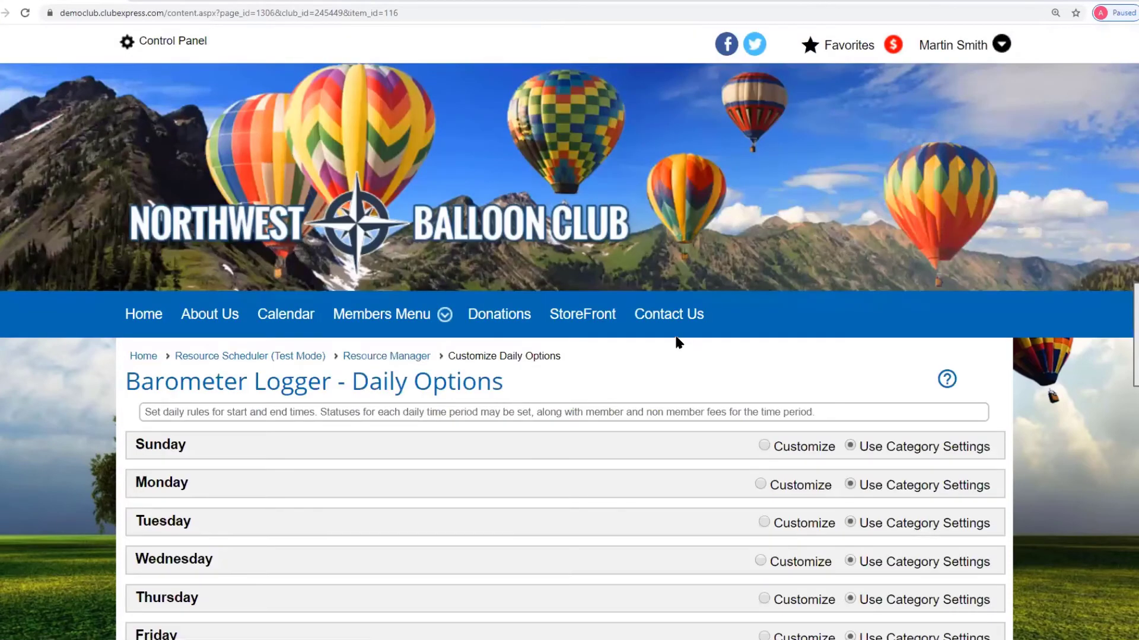
scroll(598, 343, down, 3)
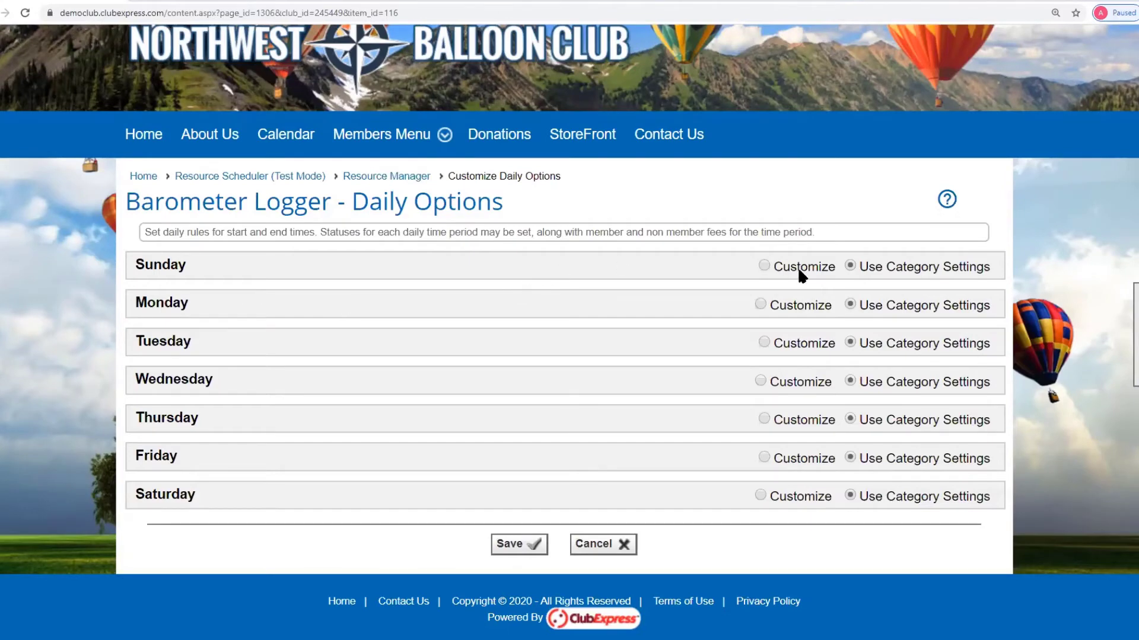
click(763, 266)
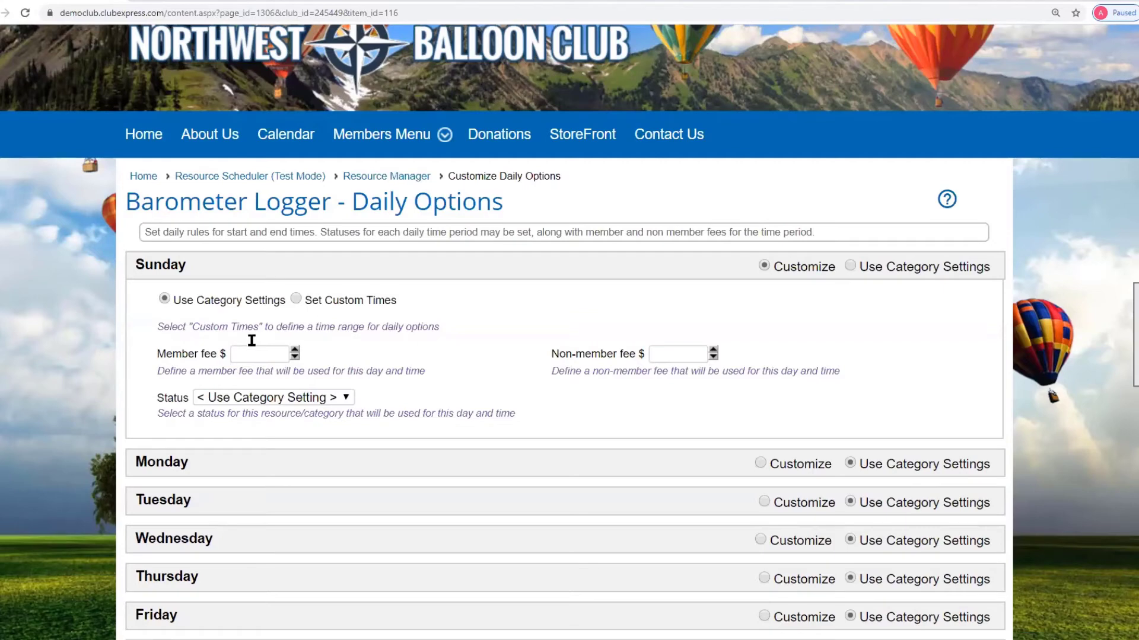
click(297, 297)
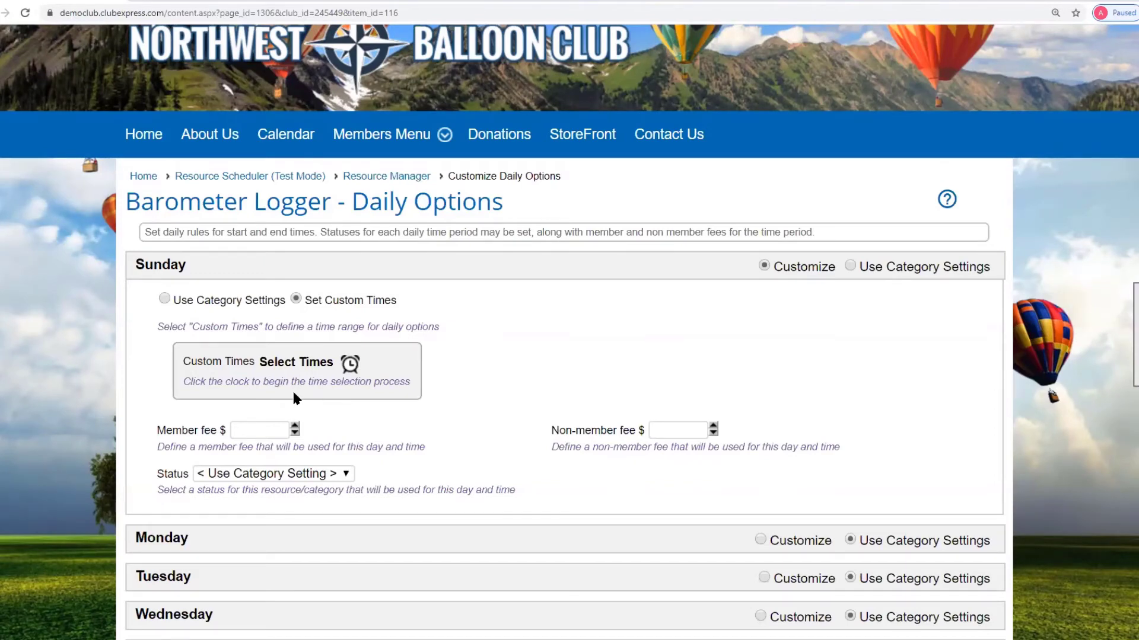
click(165, 300)
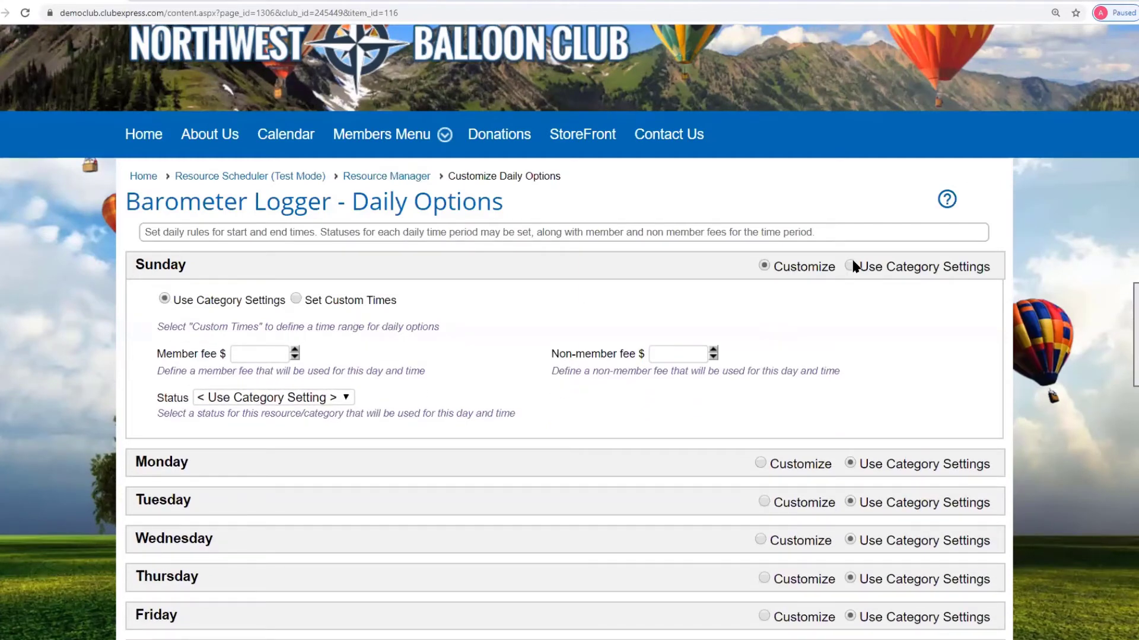
click(851, 266)
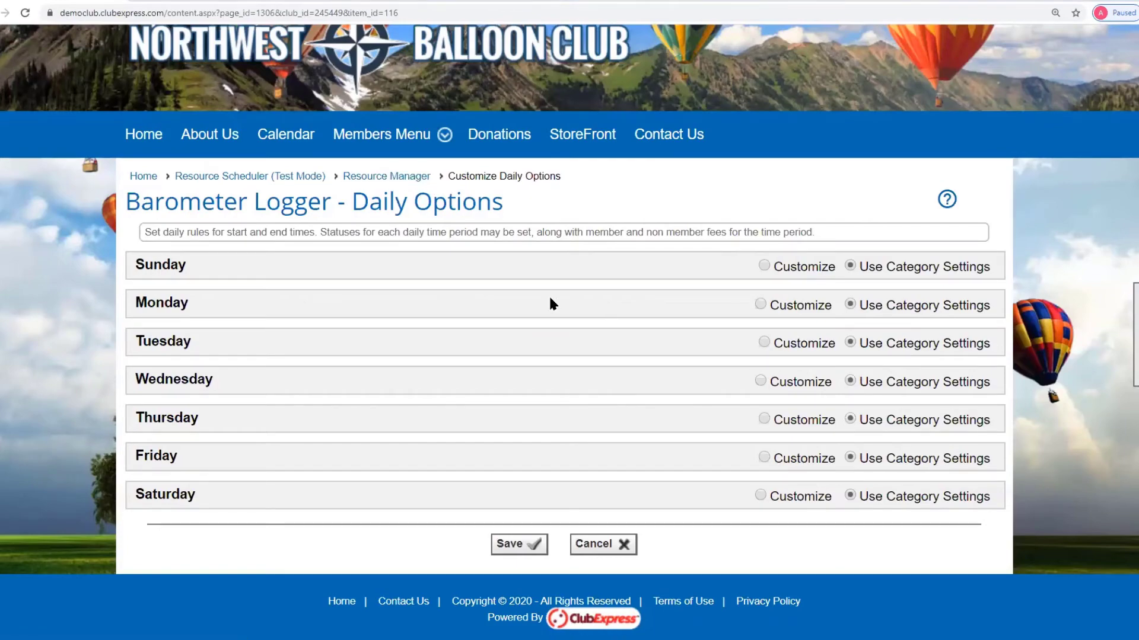
click(617, 544)
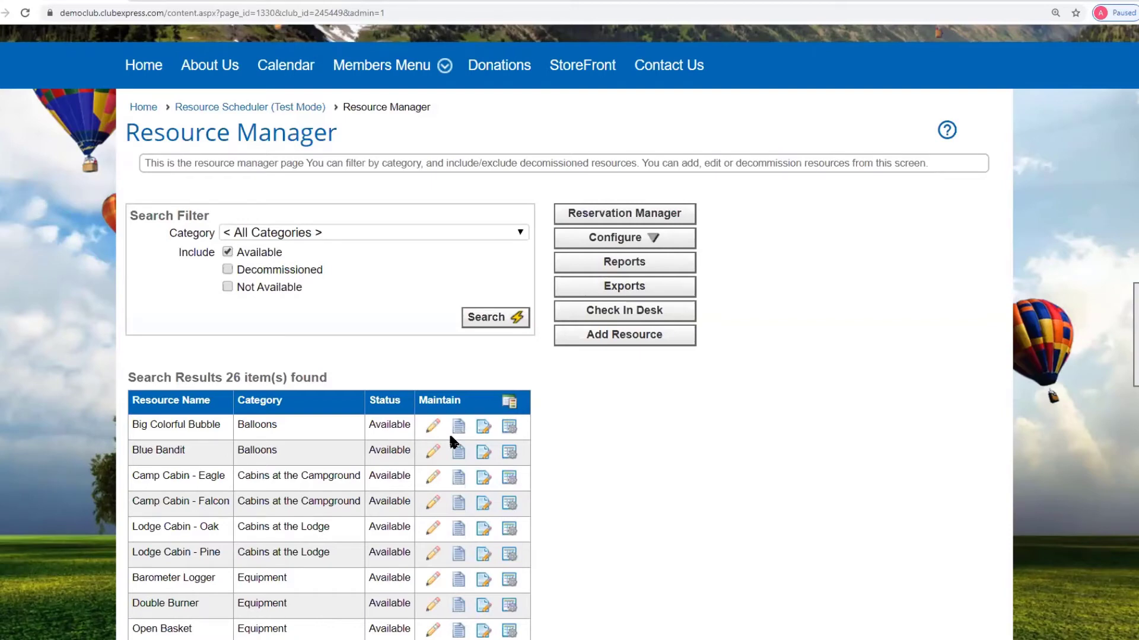
- Open Configure > Categories and review categories such as Balloons (2, Daily) and Equipment (9, Hourly)
click(615, 238)
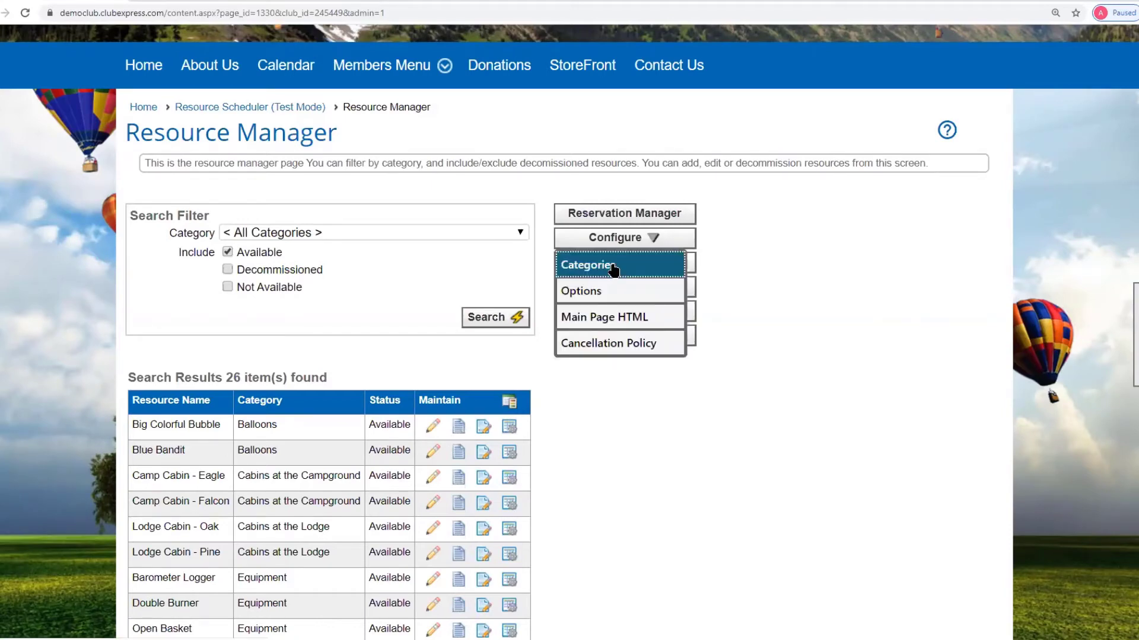
click(614, 265)
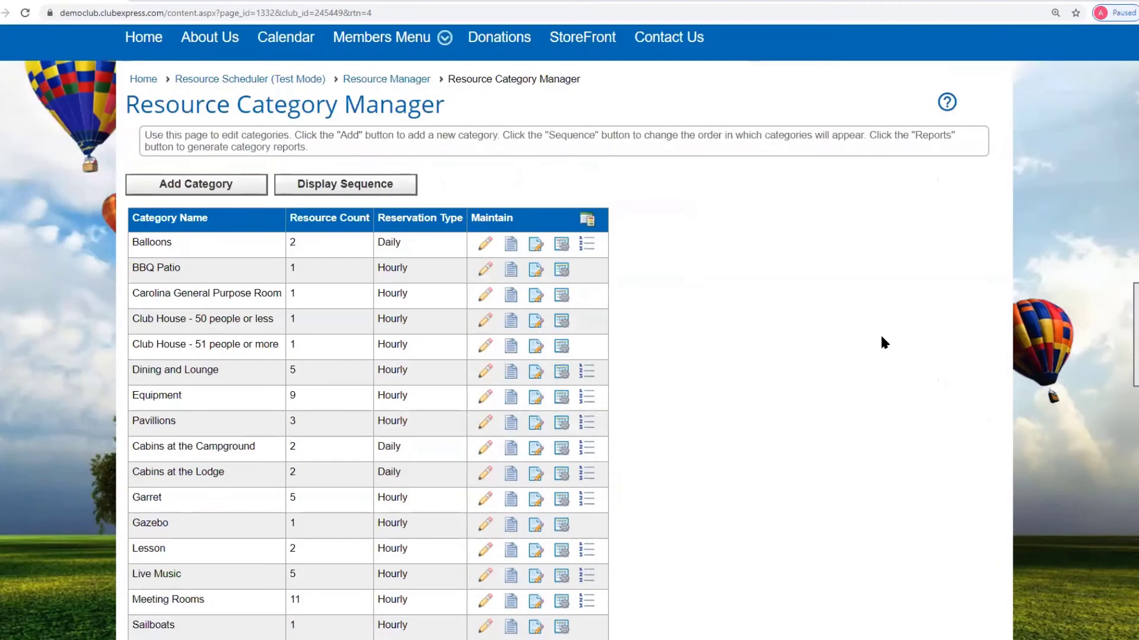
scroll(880, 333, down, 2)
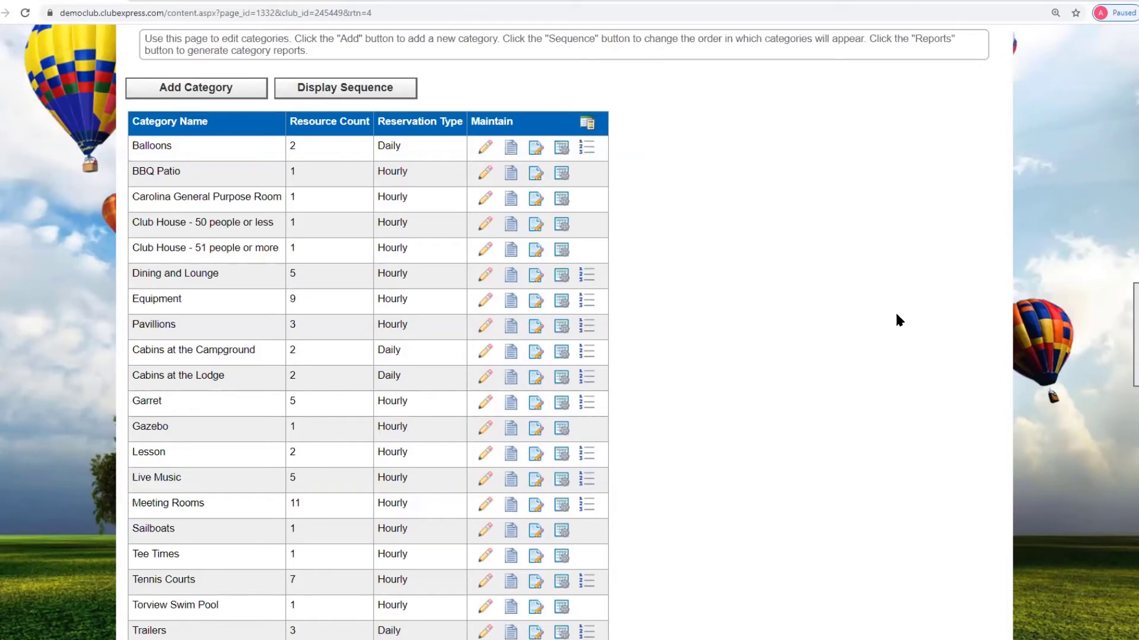
scroll(836, 321, down, 3)
scroll(836, 321, up, 2)
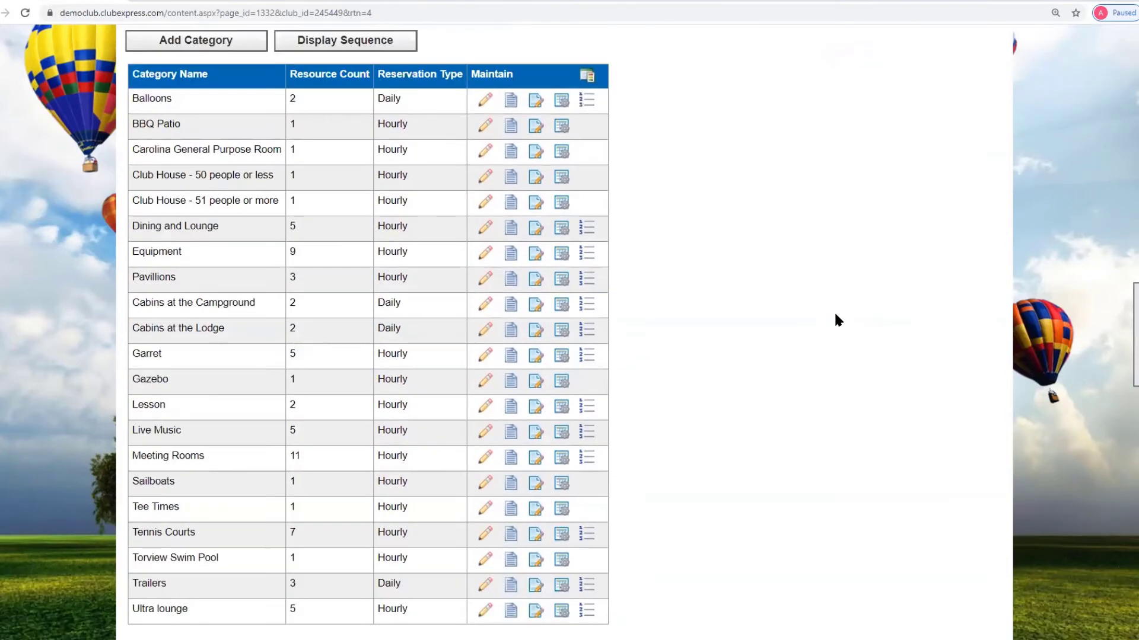
scroll(836, 315, up, 3)
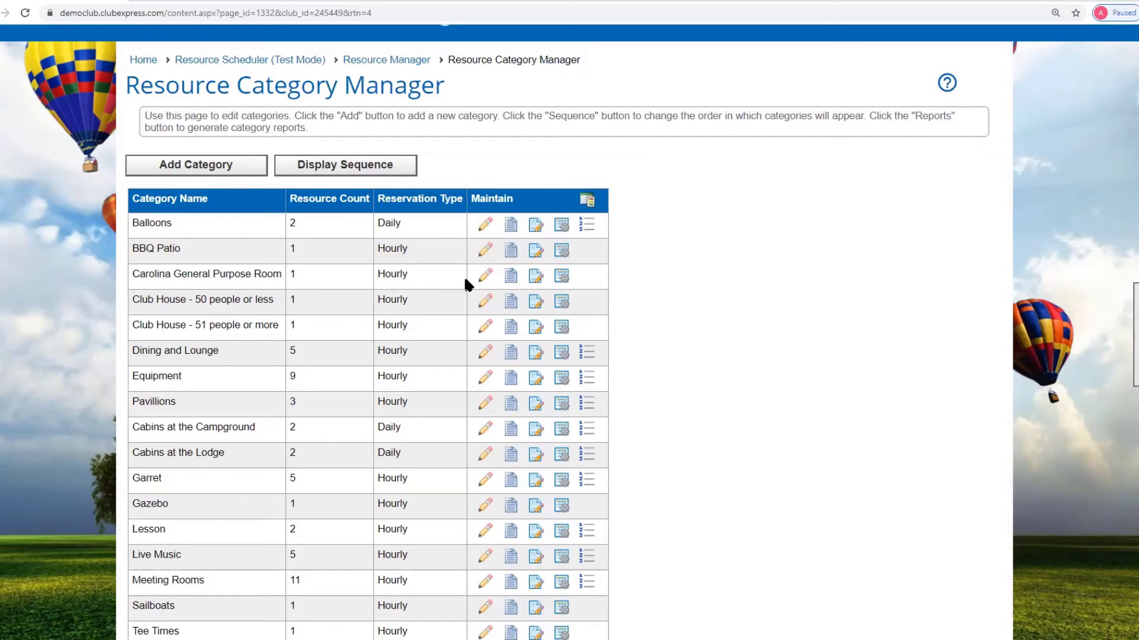
click(485, 276)
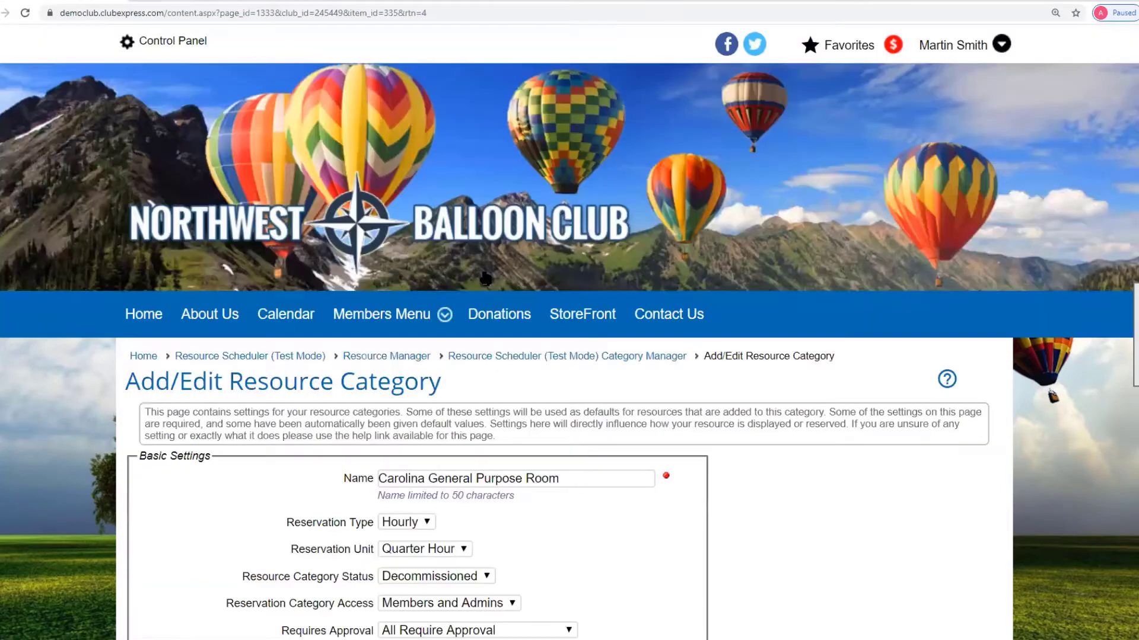
scroll(734, 342, down, 2)
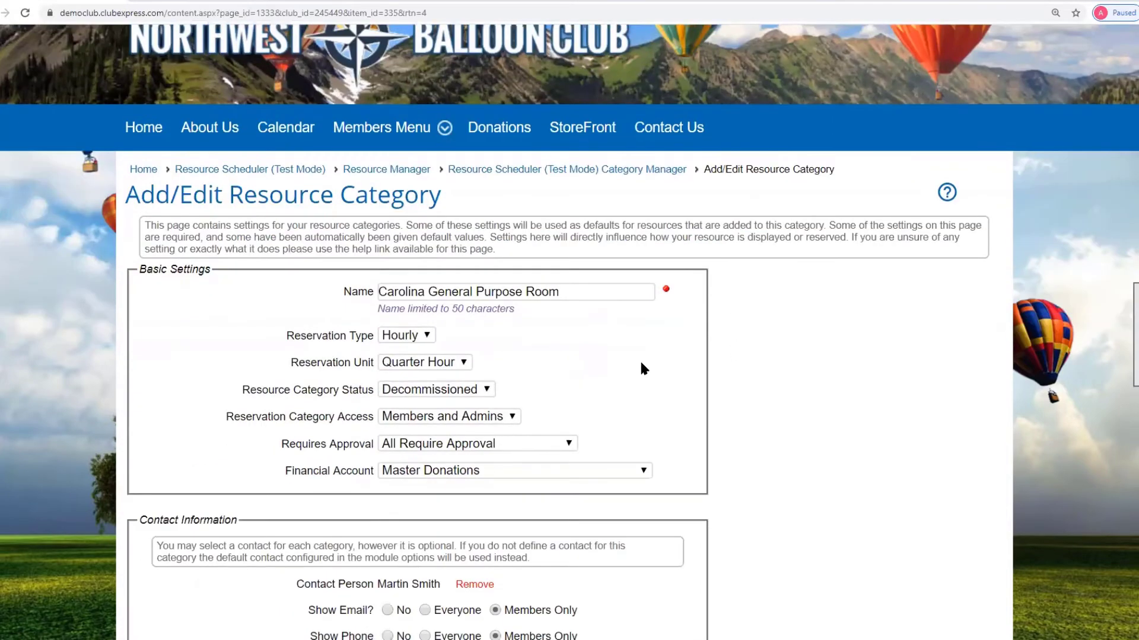
click(431, 394)
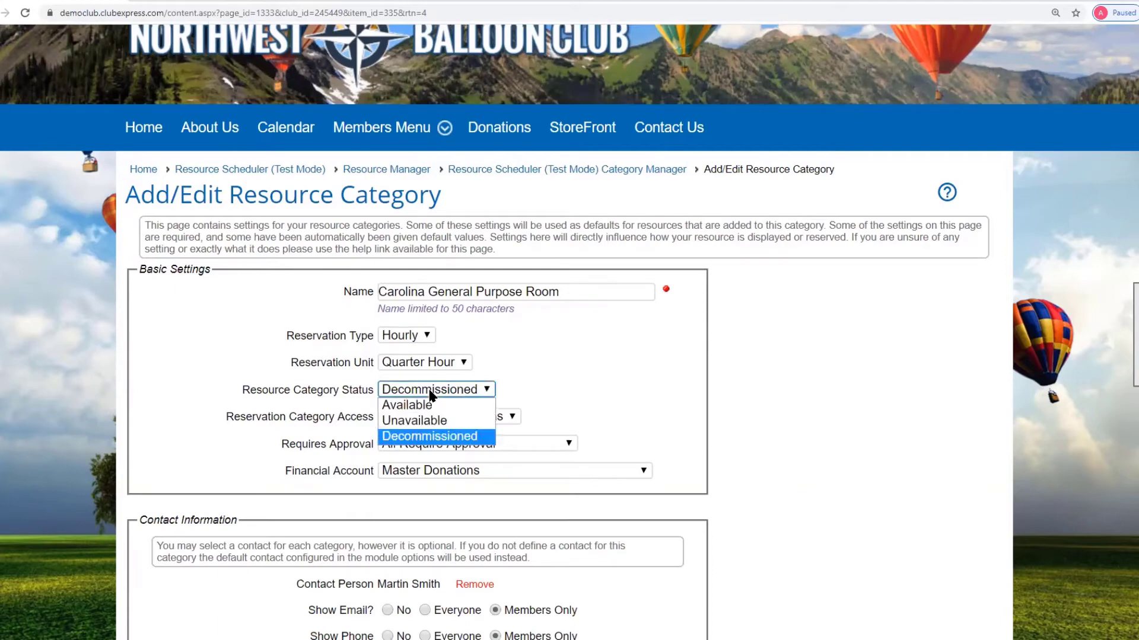
click(682, 384)
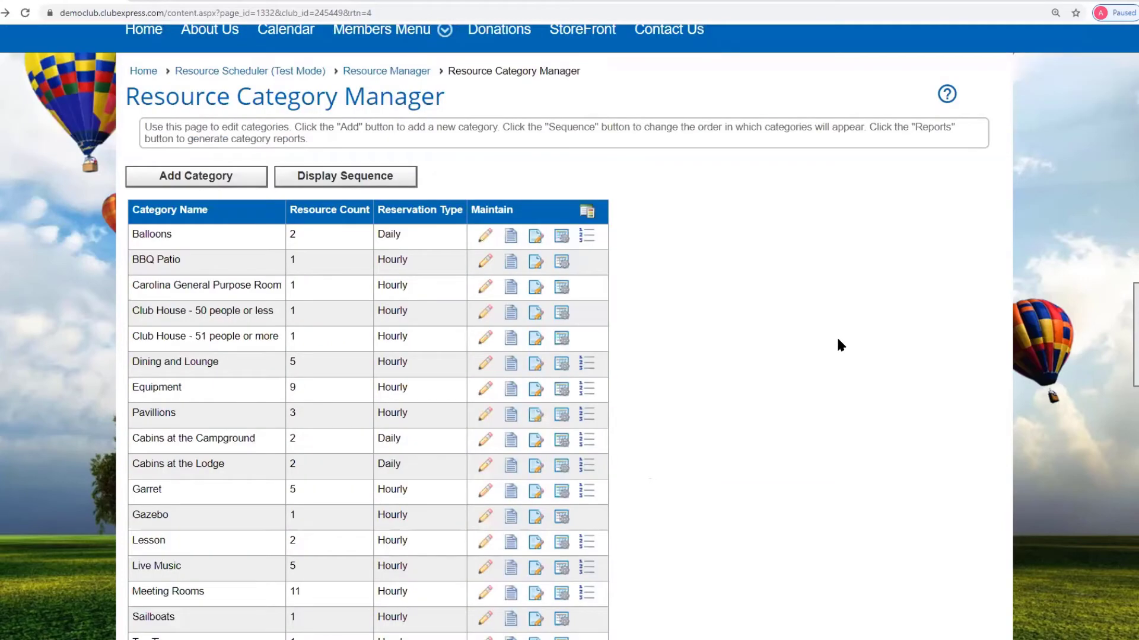
scroll(834, 343, down, 1)
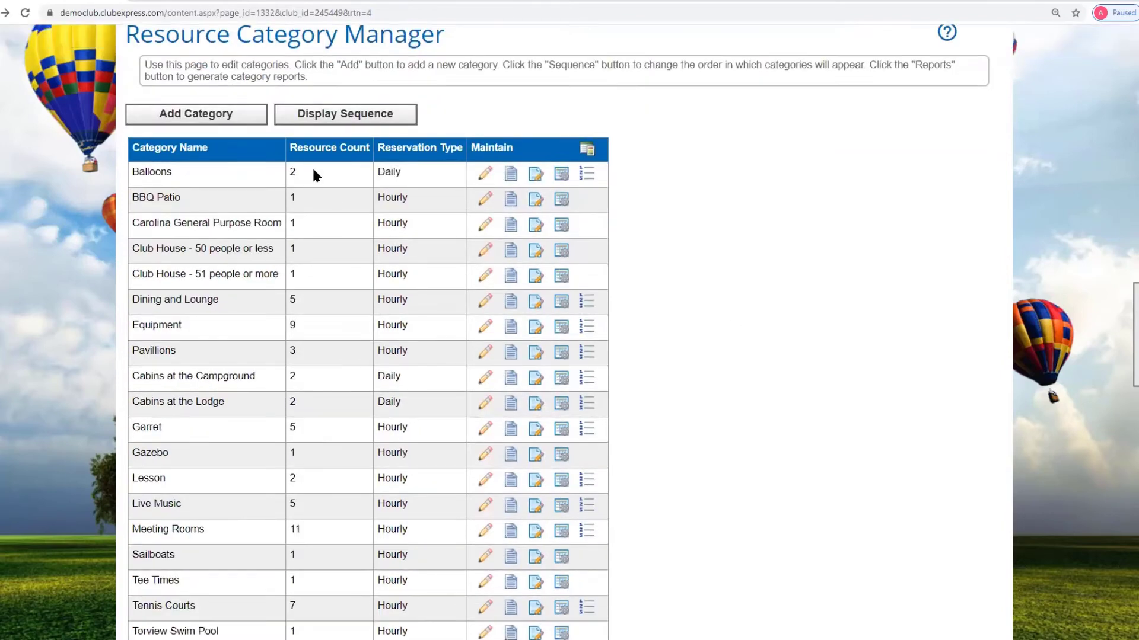
click(345, 121)
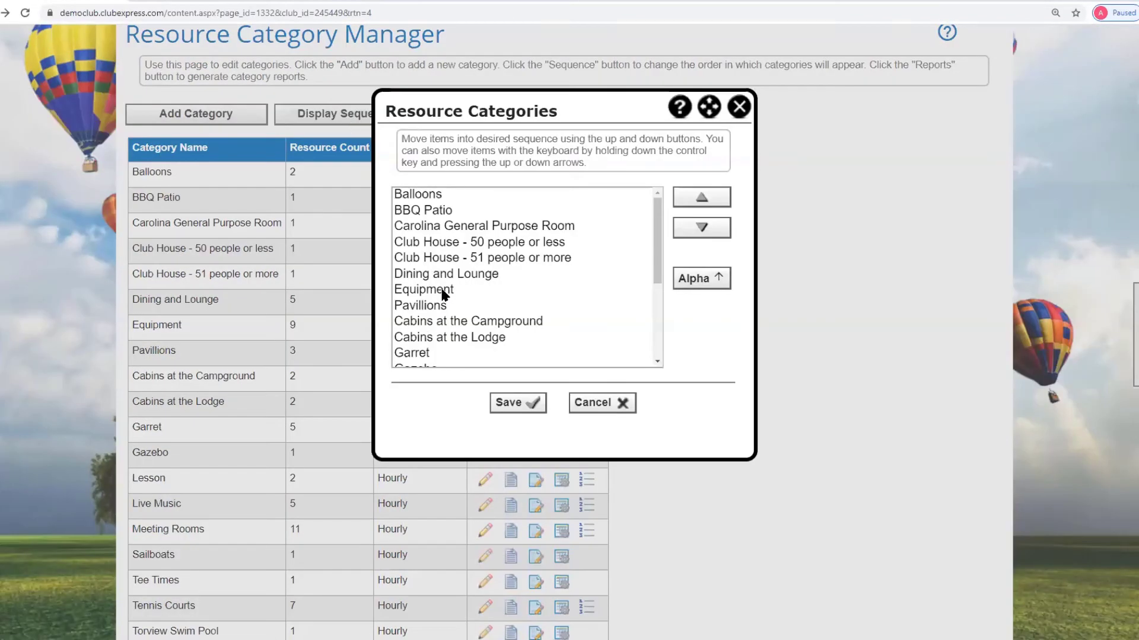
click(598, 402)
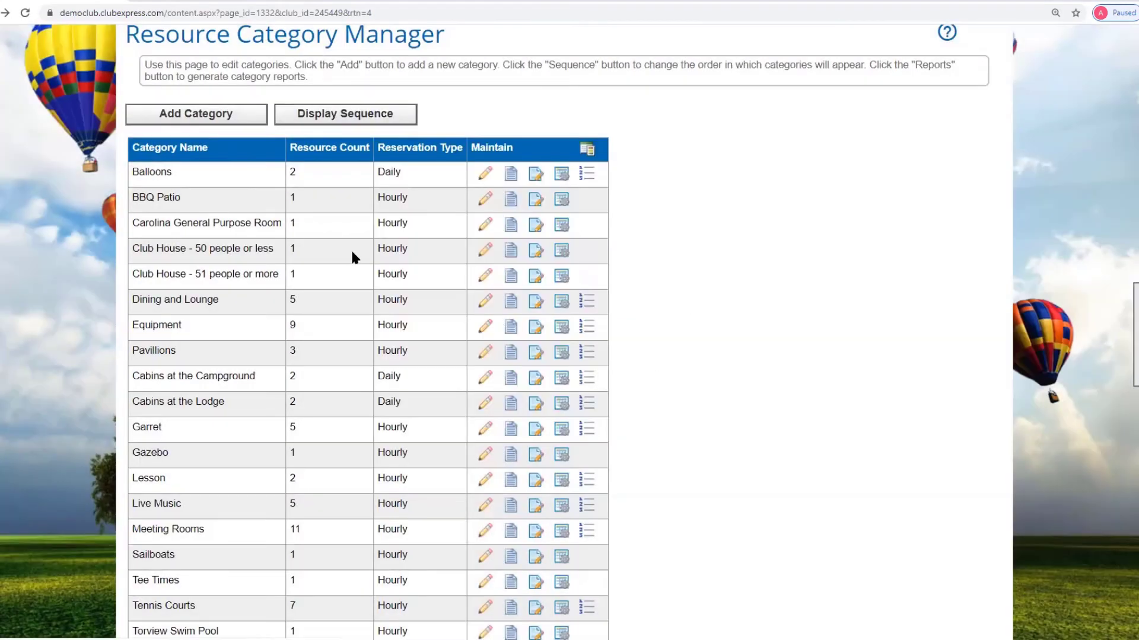
scroll(272, 220, up, 3)
click(258, 197)
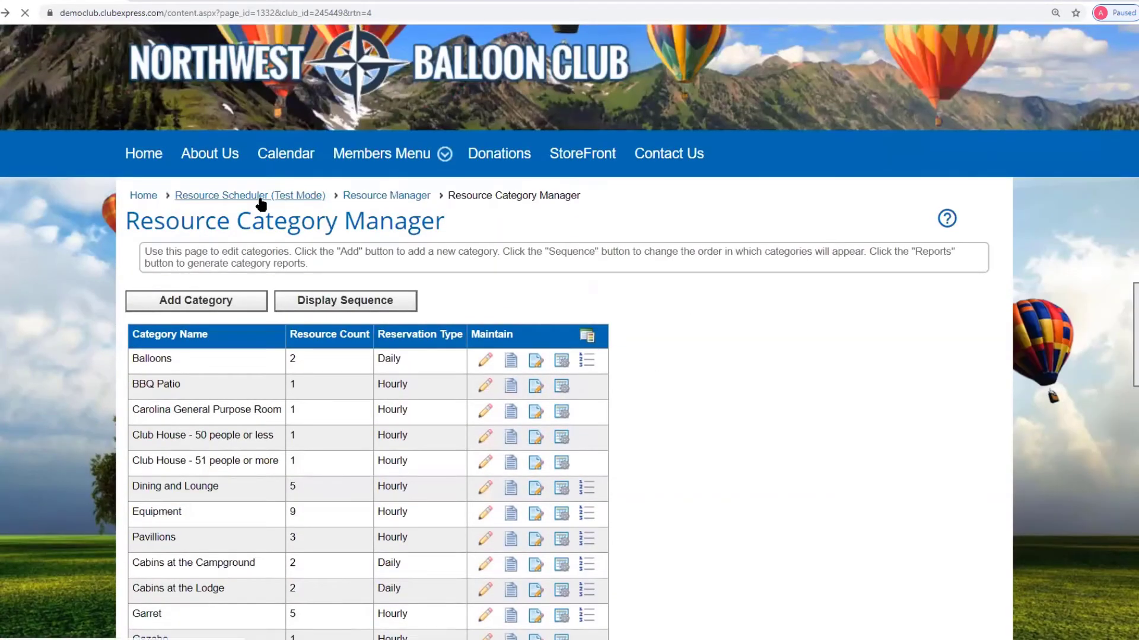
scroll(793, 391, down, 4)
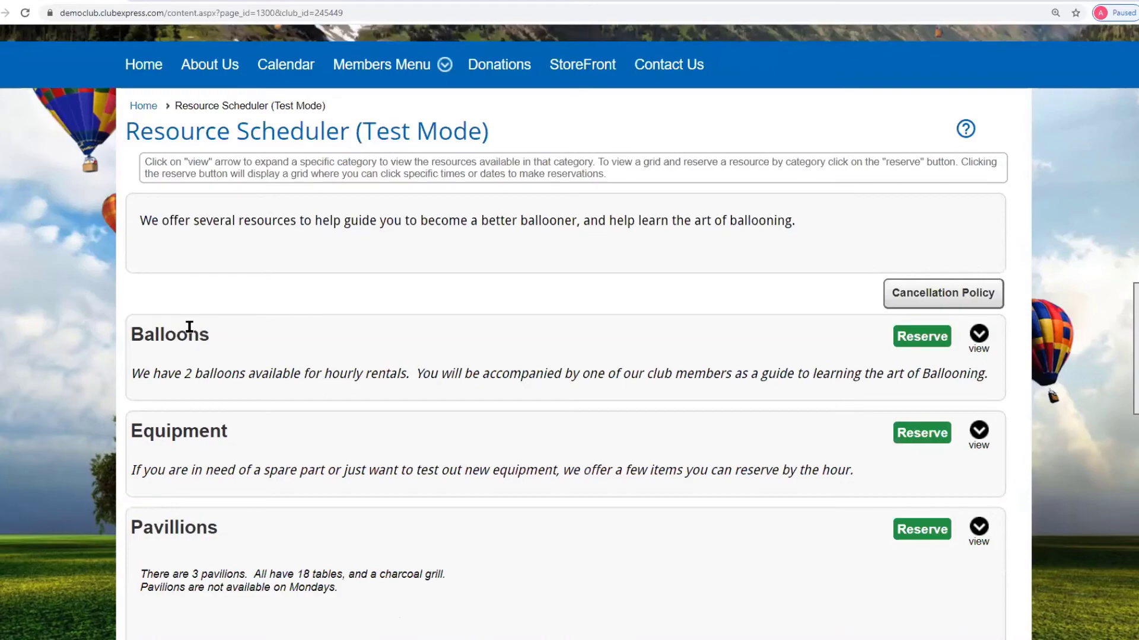
scroll(236, 474, down, 2)
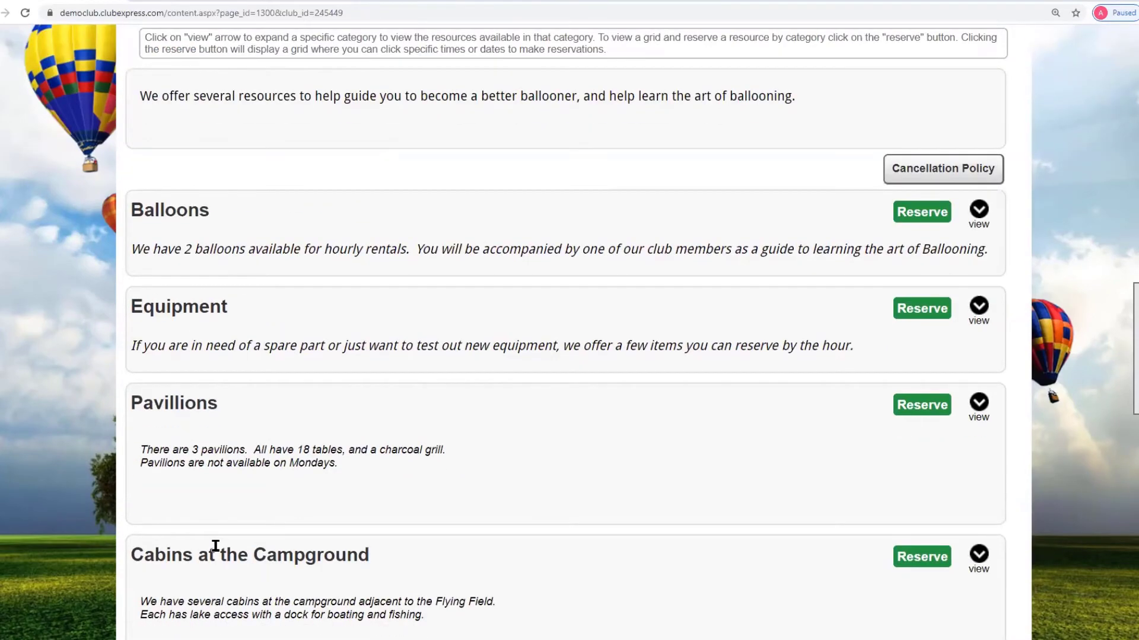
scroll(219, 548, up, 4)
key(alt+Left)
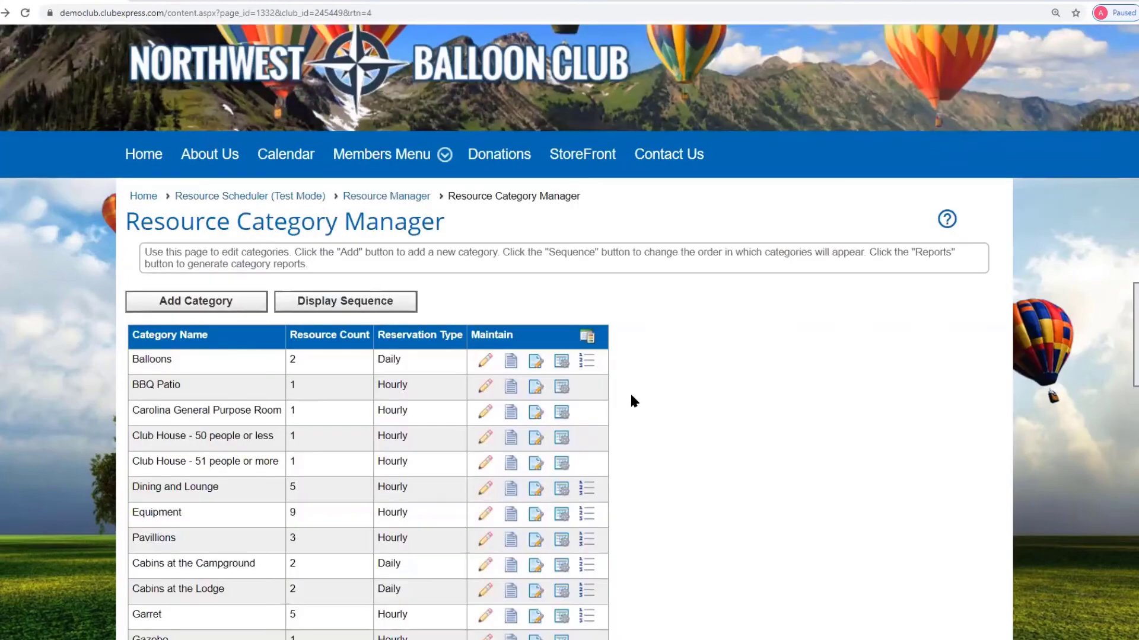
- Move BlueBandit ahead of BigColor in the Balloons resource sequence and save
click(586, 363)
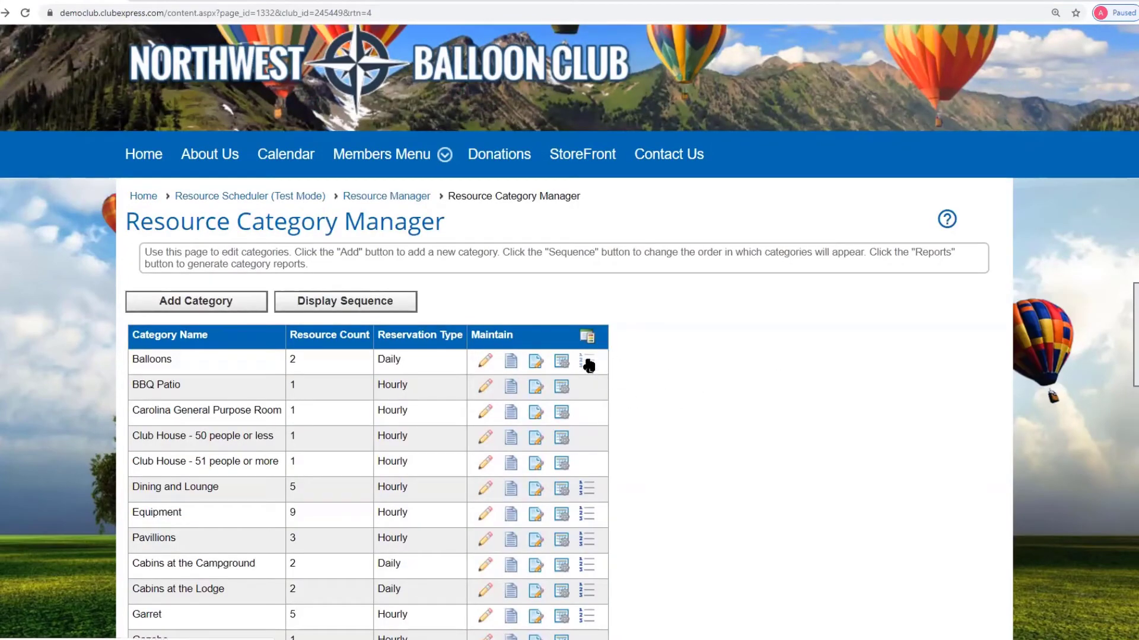
click(415, 211)
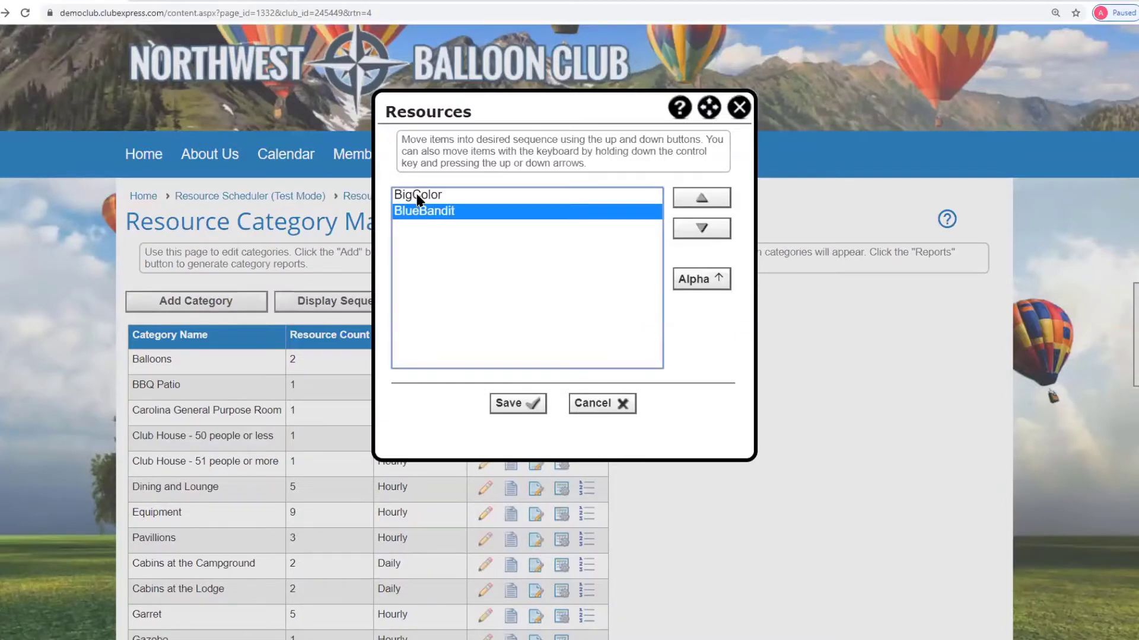
click(418, 197)
click(421, 212)
click(694, 198)
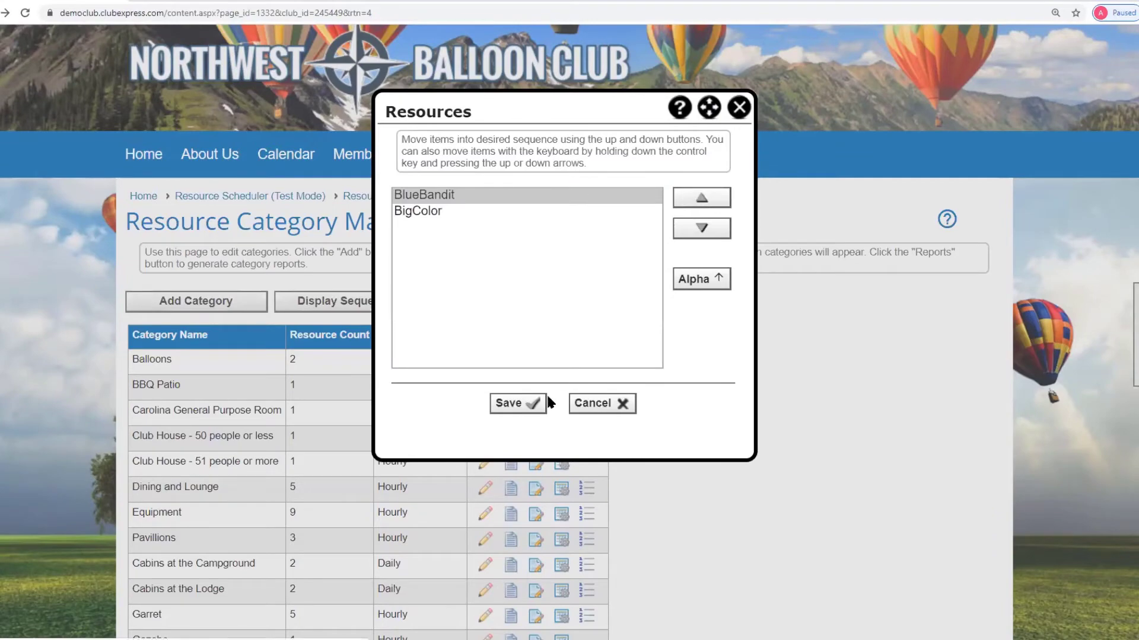
click(515, 404)
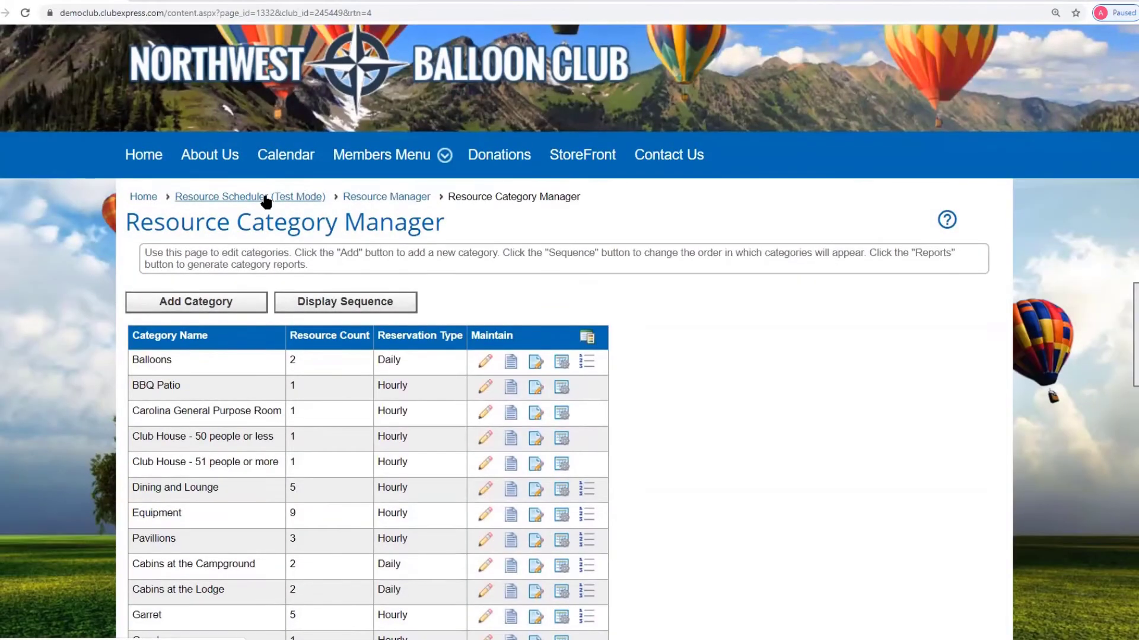
click(266, 198)
scroll(828, 335, down, 2)
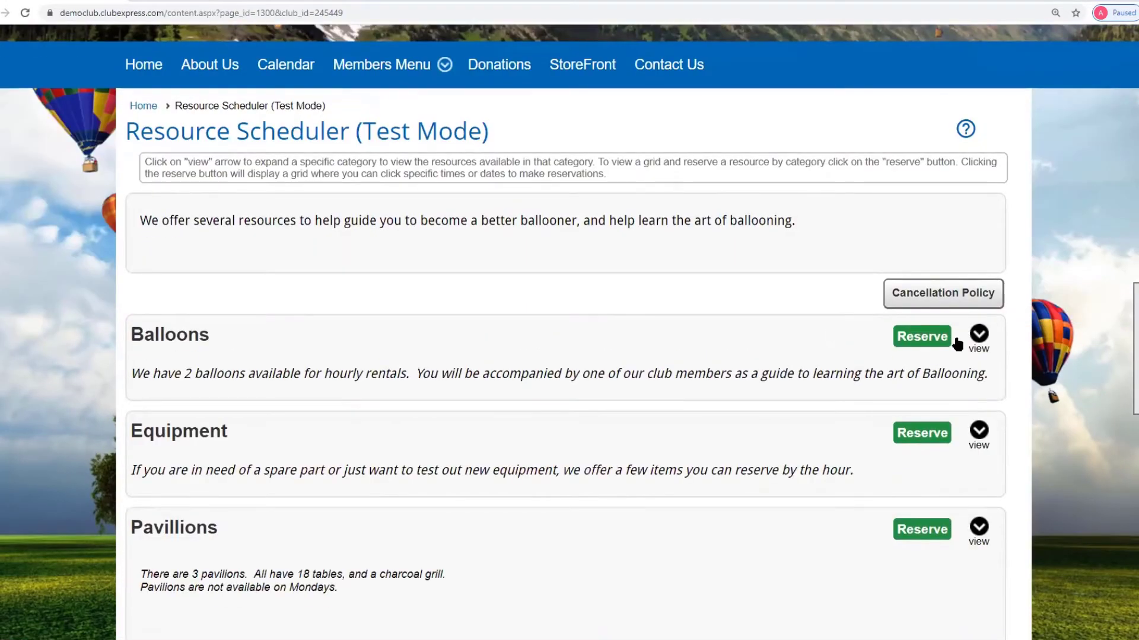
click(978, 335)
scroll(370, 296, down, 2)
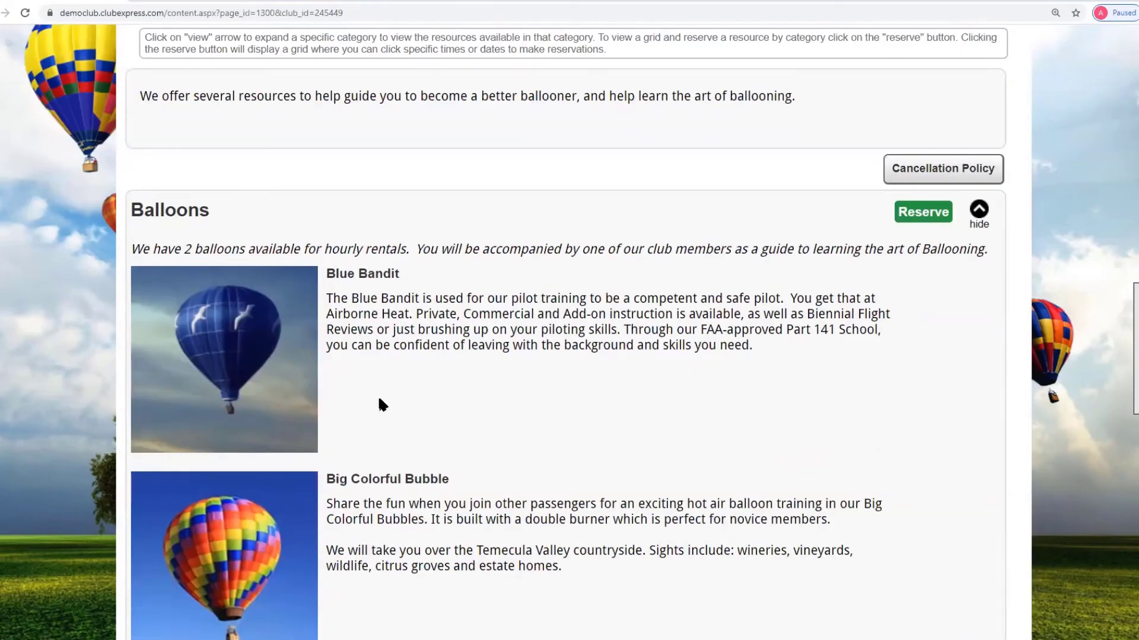
scroll(380, 406, up, 5)
key(alt+Left)
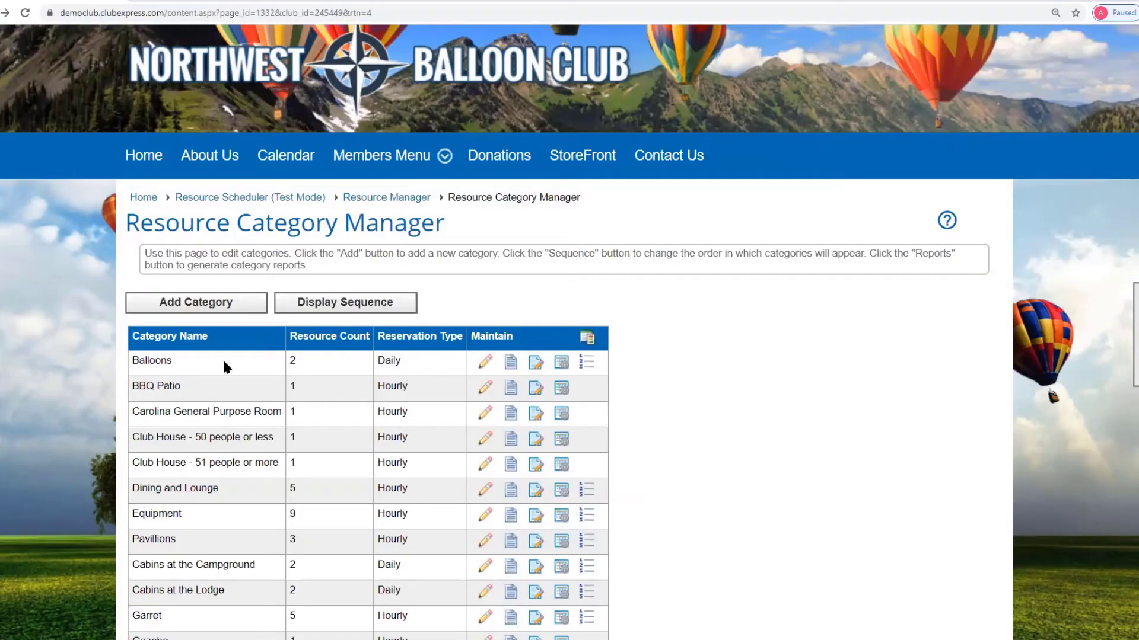
- Preview the Balloons category description, then open its waiver and discard it unchanged
click(510, 364)
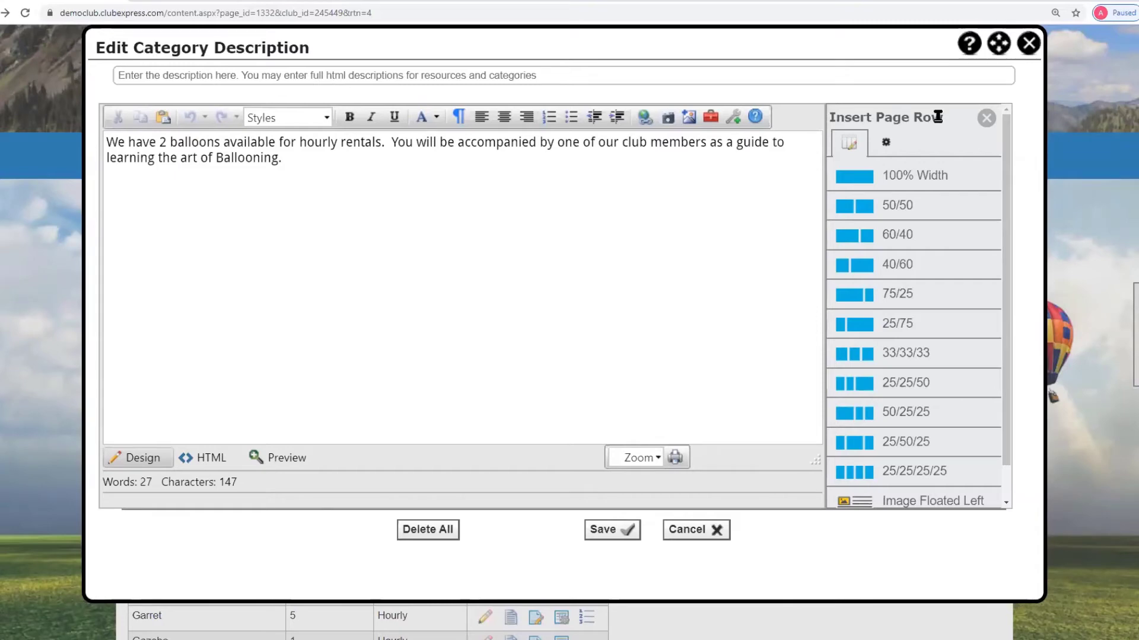
click(1029, 43)
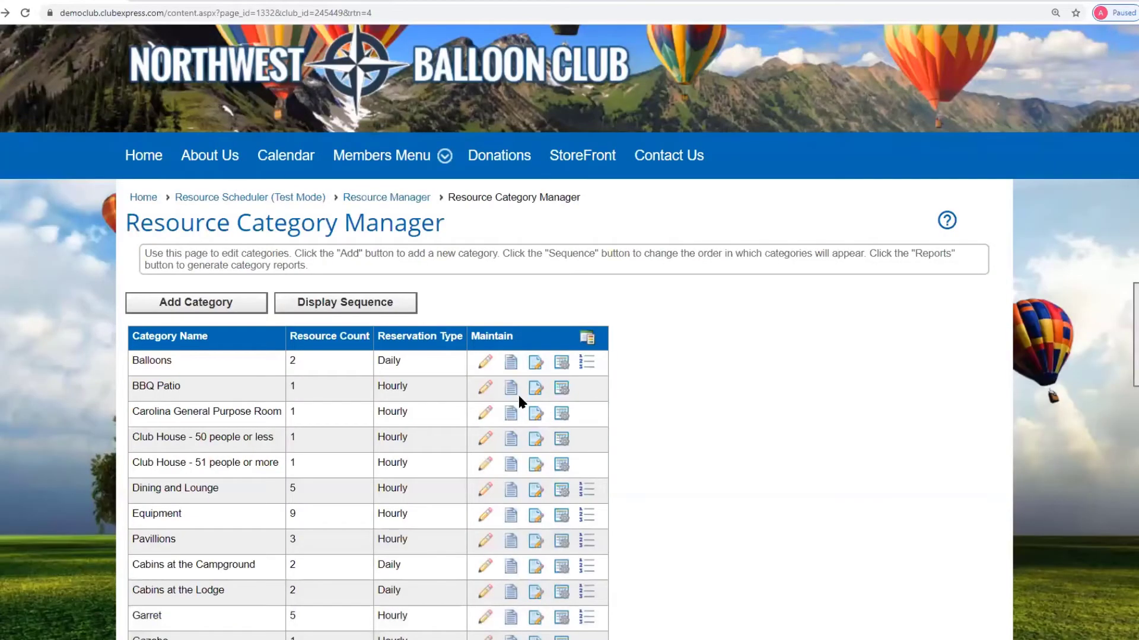
click(536, 363)
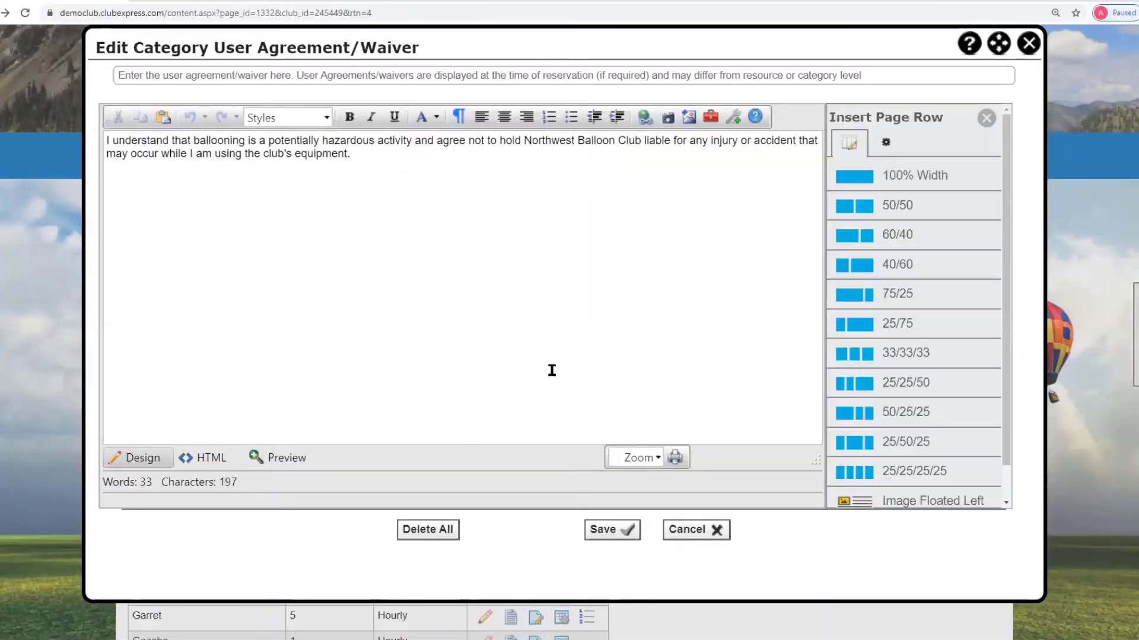
click(717, 536)
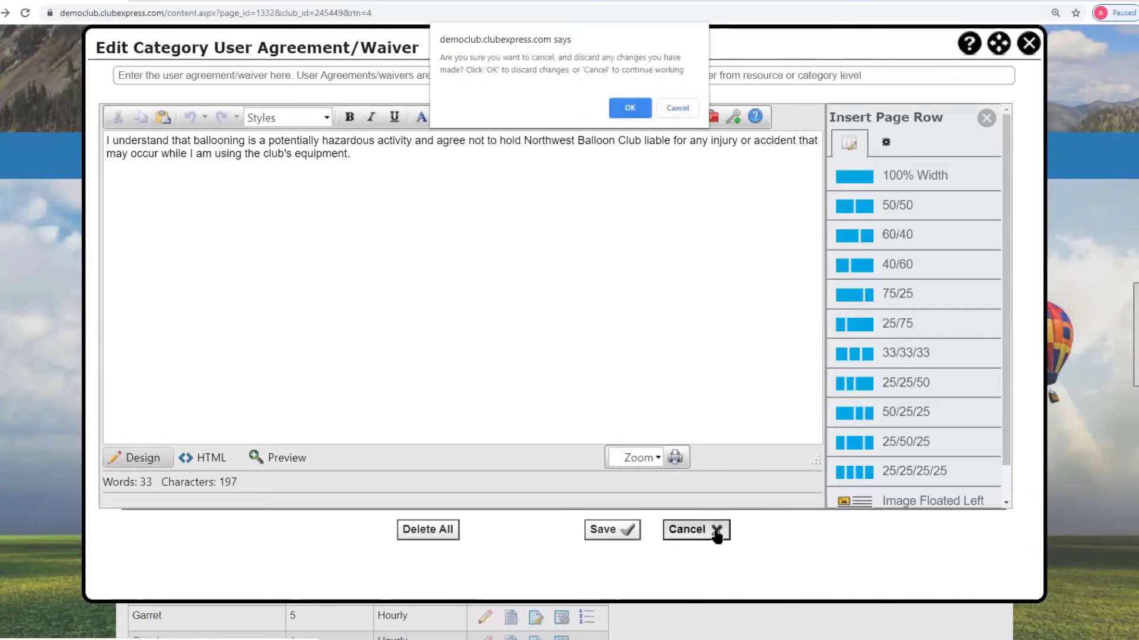
click(630, 109)
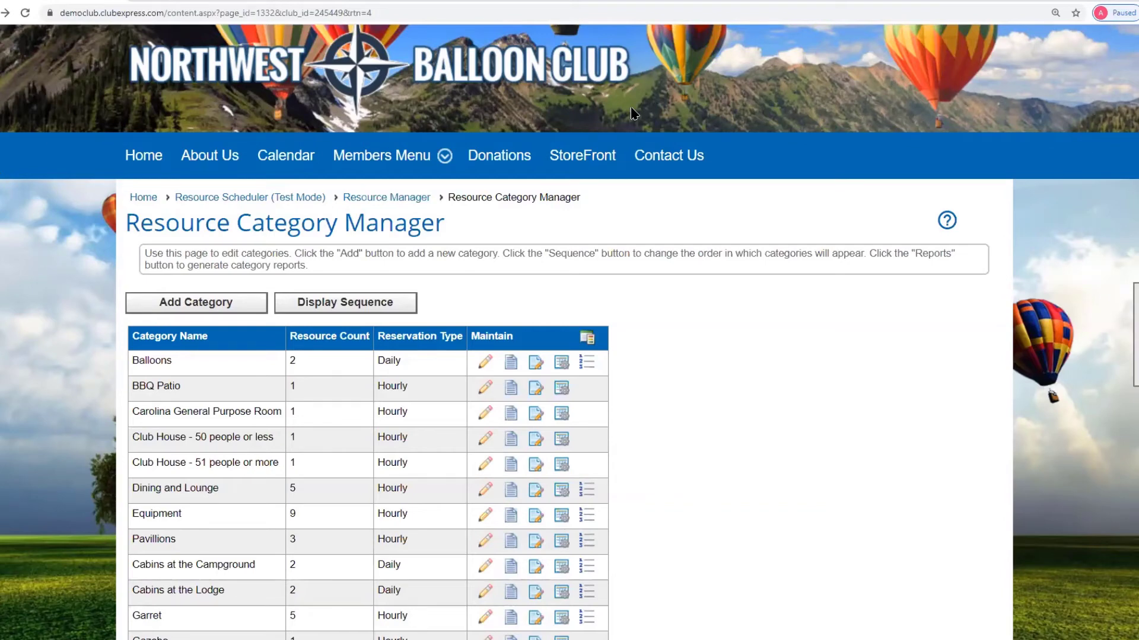
- In Balloons daily options, set Wednesday to Customize with custom times, then cancel without saving
click(560, 365)
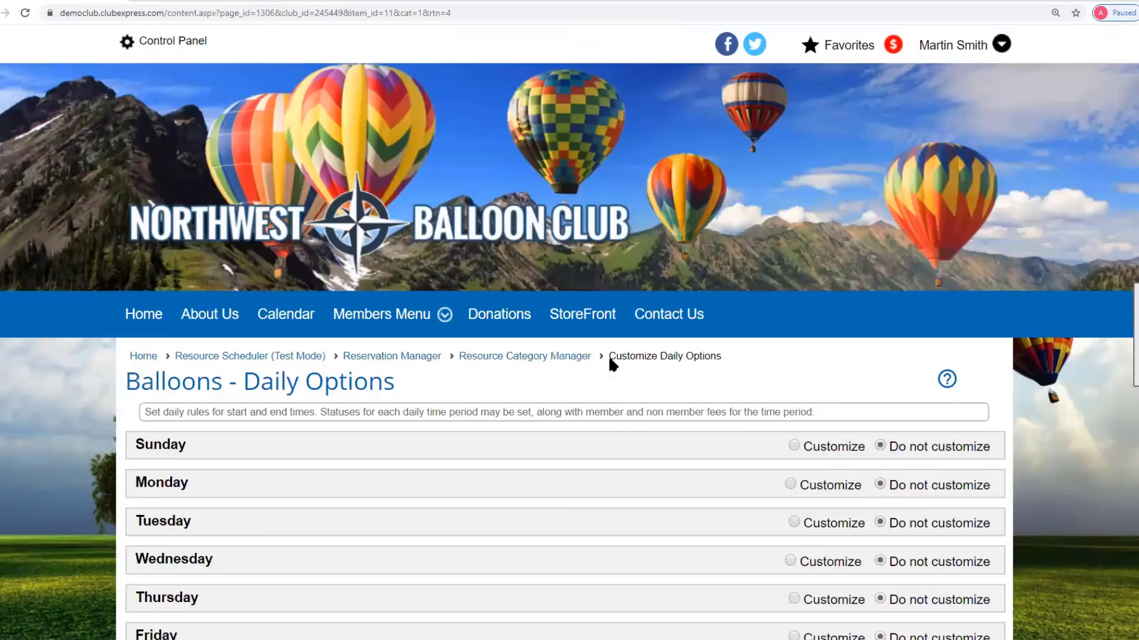
scroll(630, 395, down, 3)
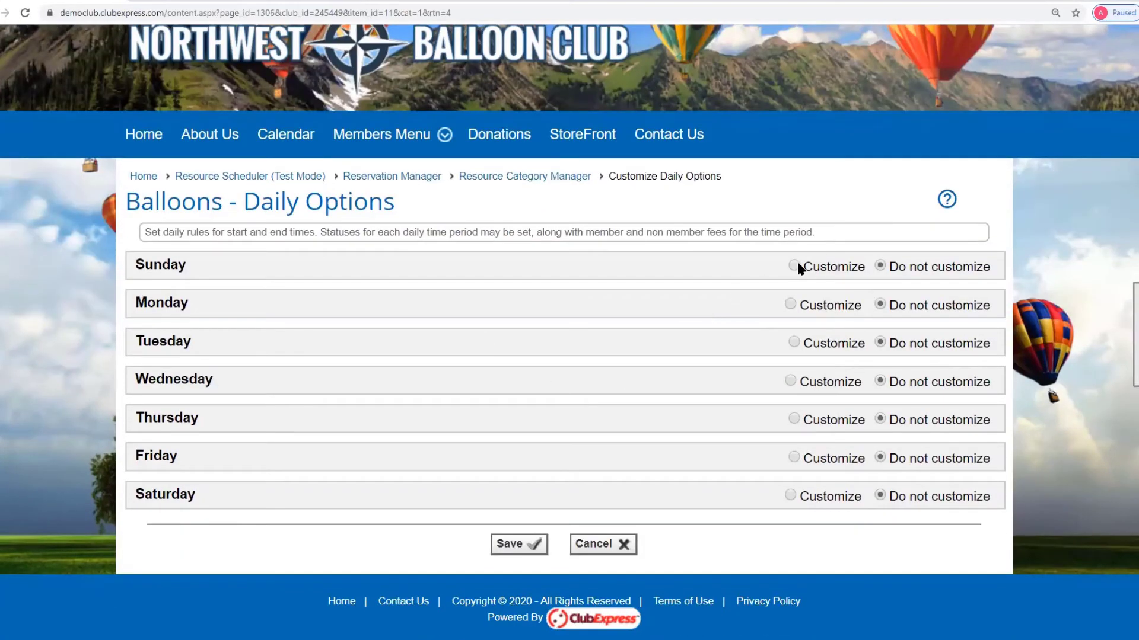
click(790, 380)
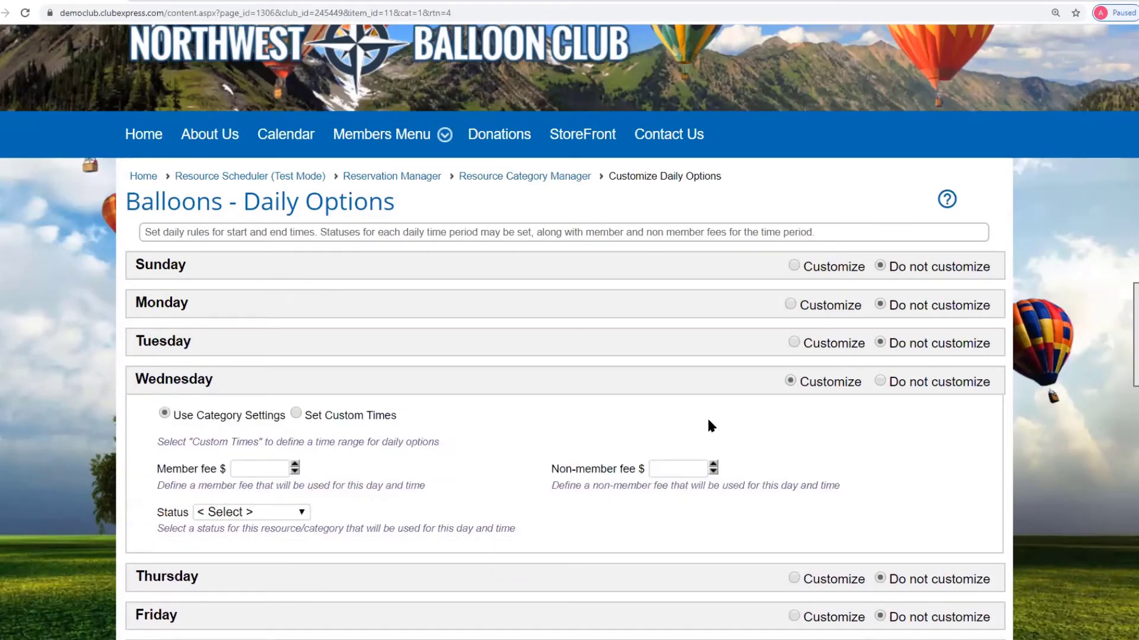
click(295, 413)
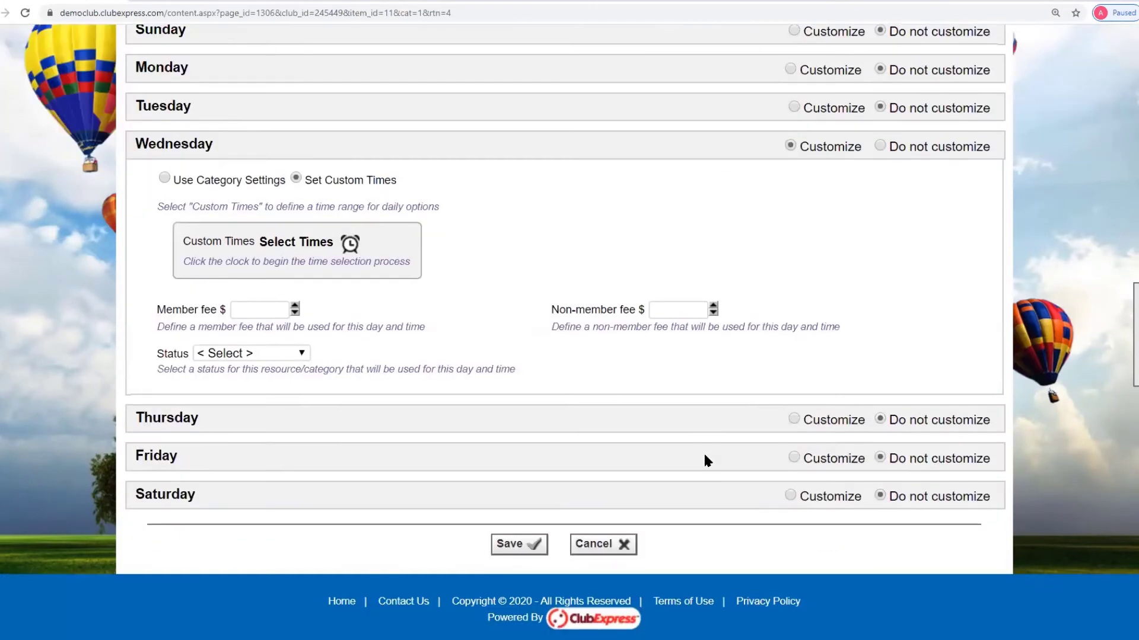
scroll(703, 452, down, 4)
click(602, 544)
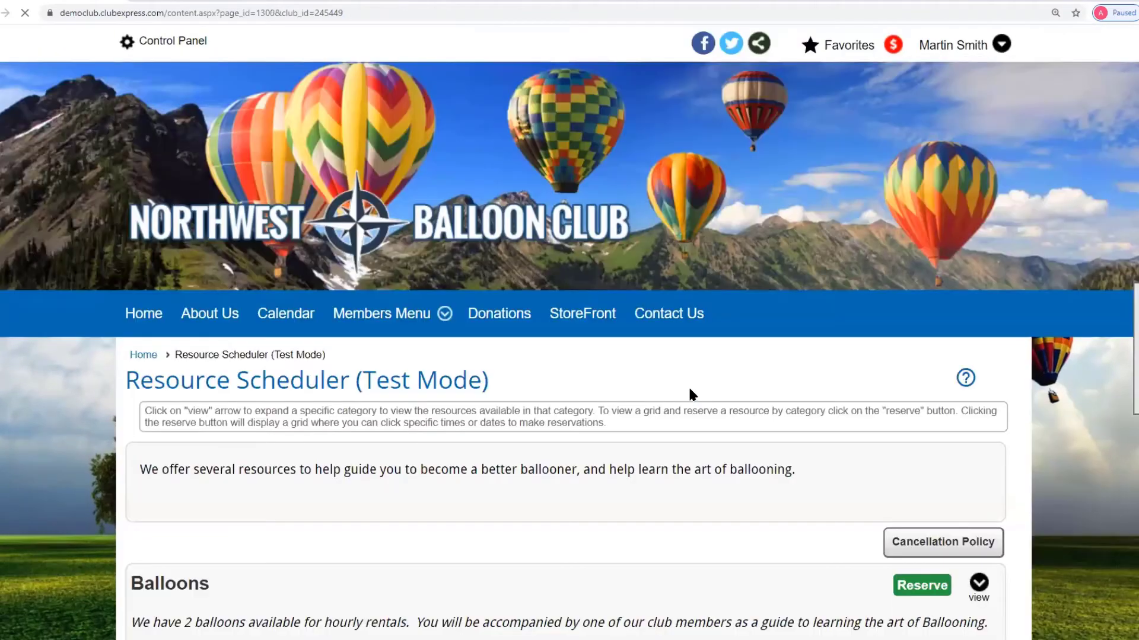
- Go from the side tools Edit link to Resource Manager's Configure > Categories list and scroll it
scroll(810, 420, down, 4)
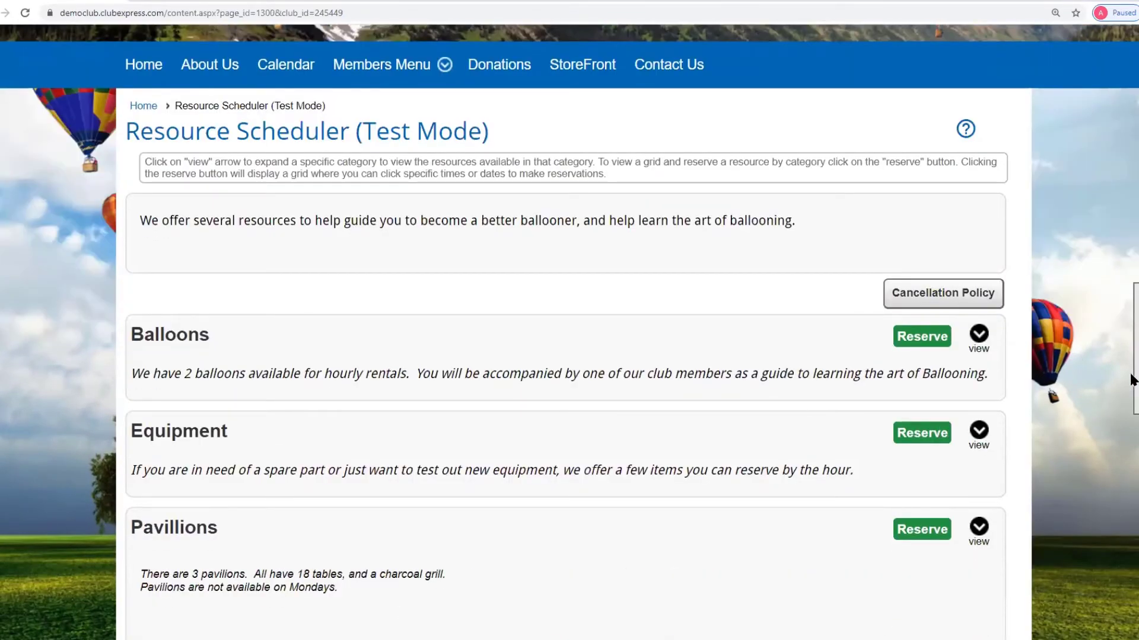
click(1050, 394)
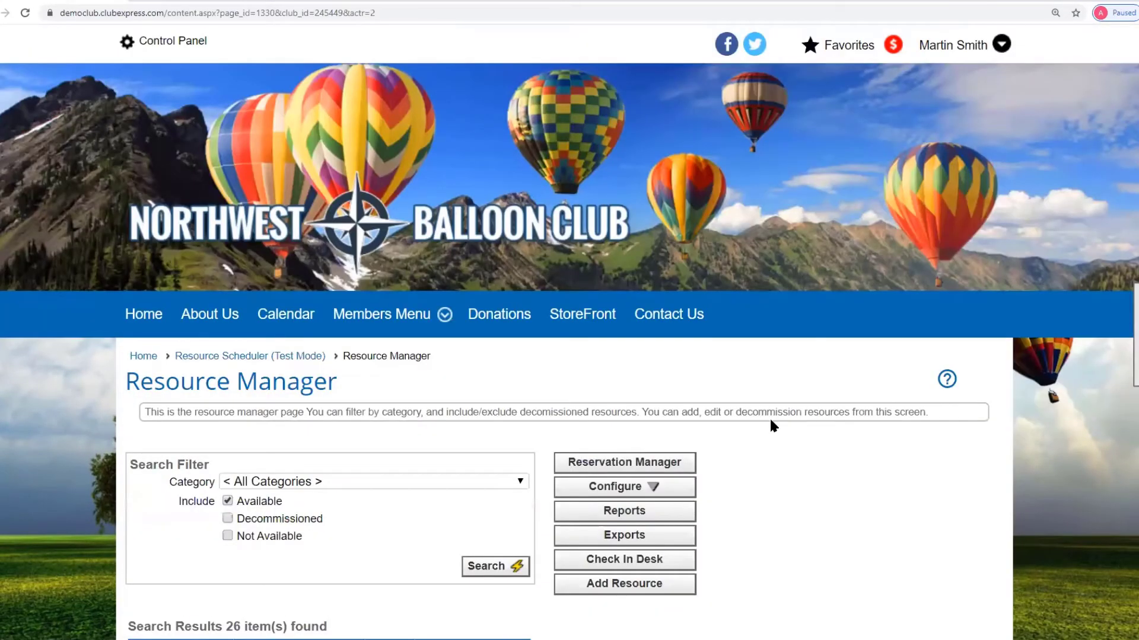
scroll(770, 421, down, 2)
click(621, 366)
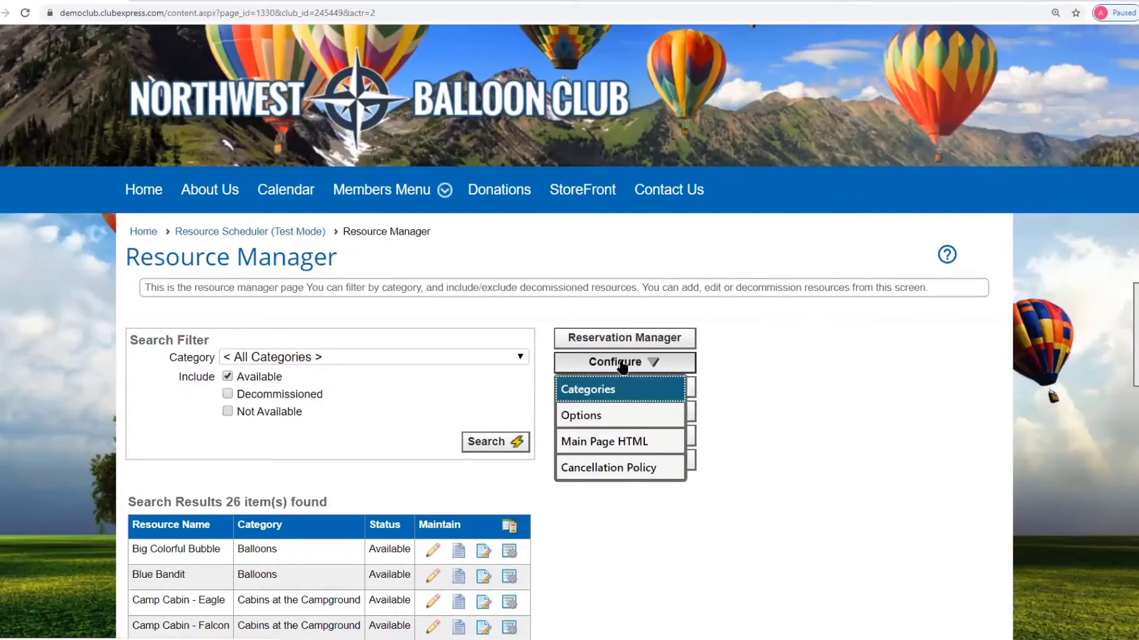
click(598, 392)
scroll(828, 401, down, 2)
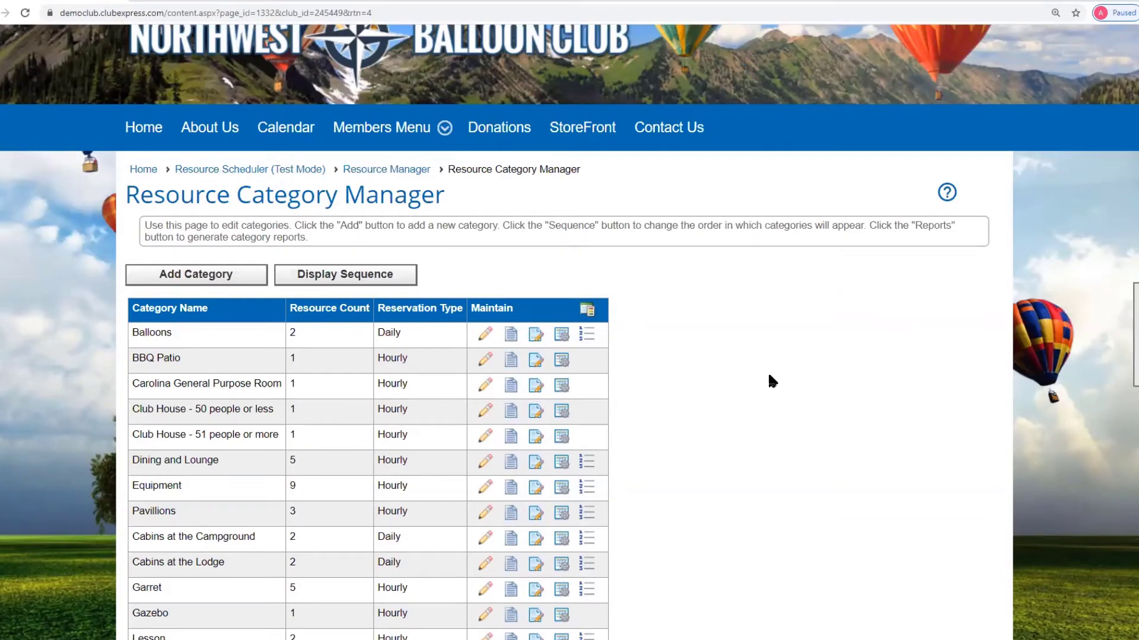
scroll(771, 382, down, 1)
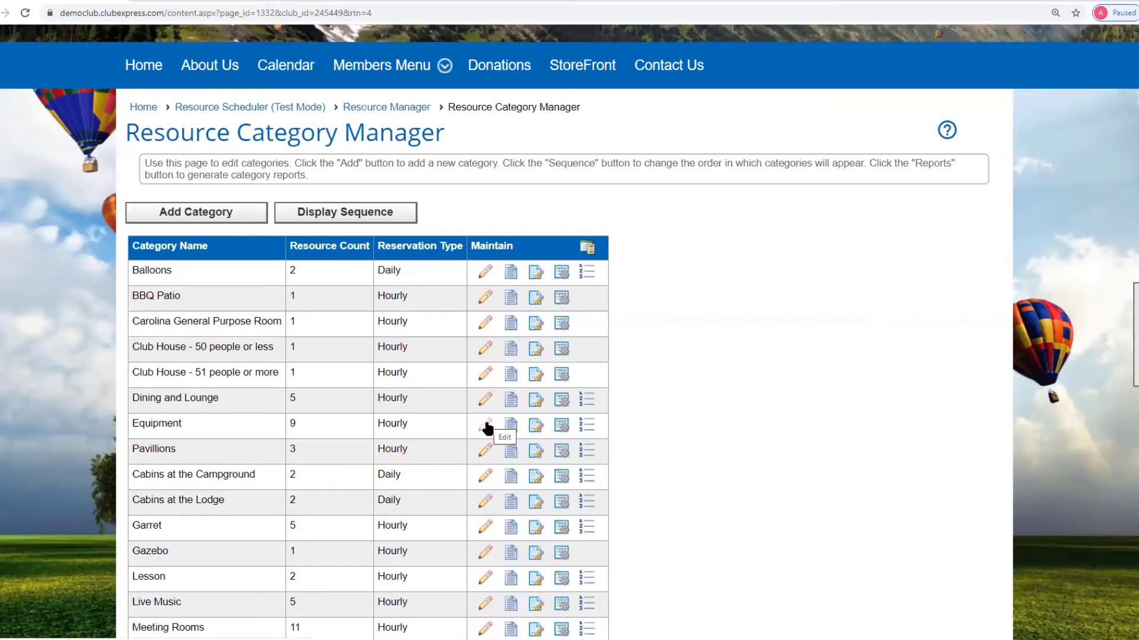
scroll(817, 432, down, 4)
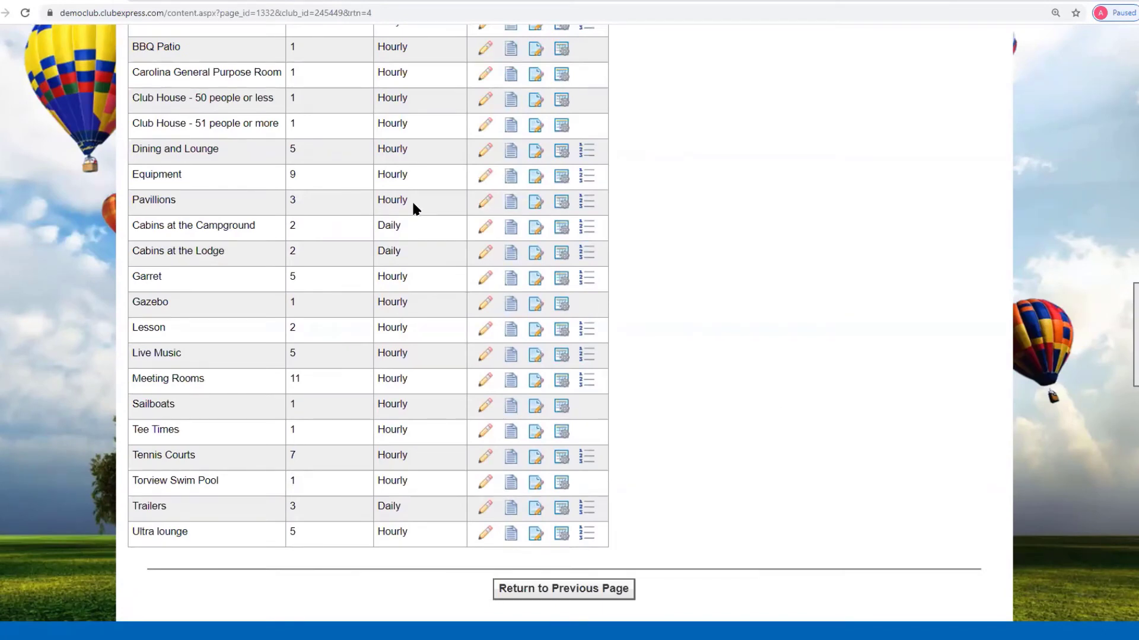
- Edit the Pavillions category, keeping reservation type Hourly and reservation unit Hour
click(383, 221)
click(485, 203)
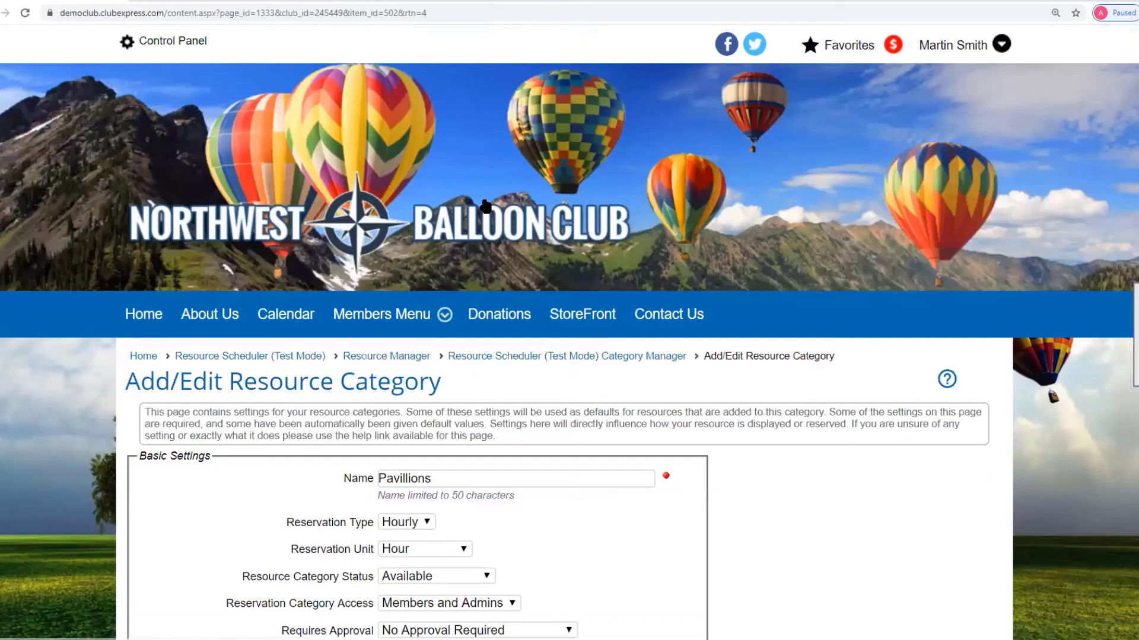
scroll(958, 344, down, 4)
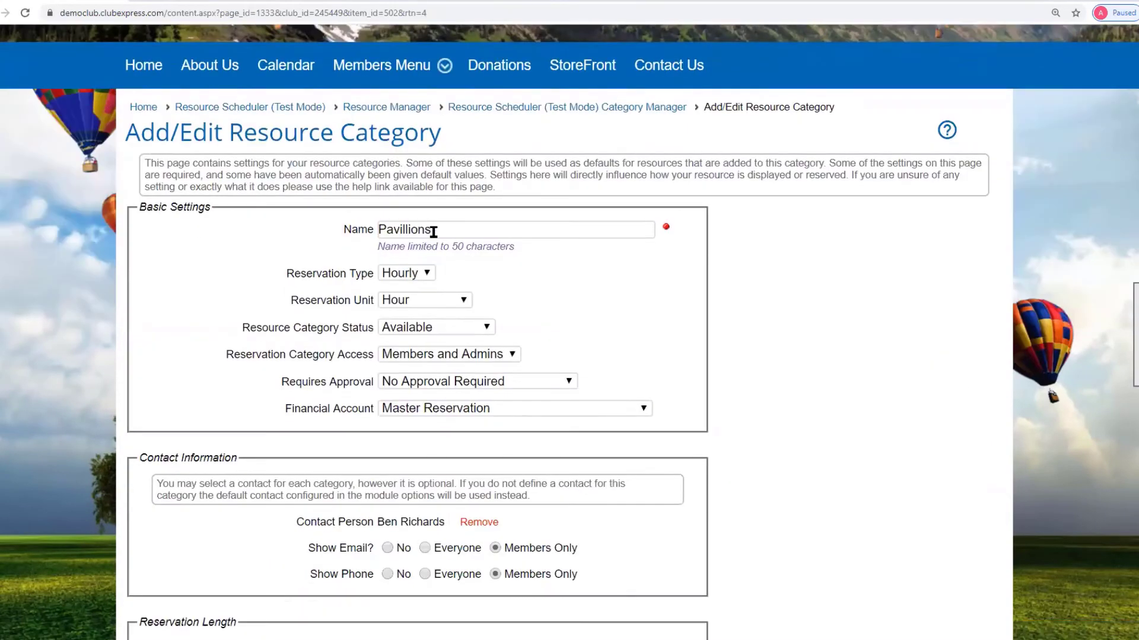
click(428, 274)
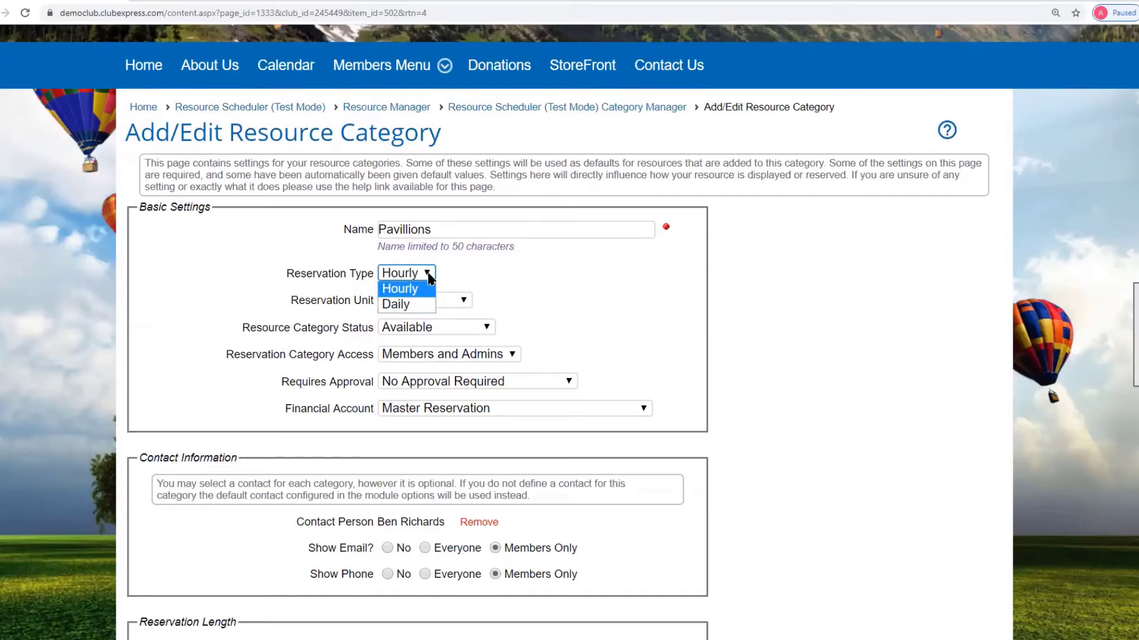
click(485, 274)
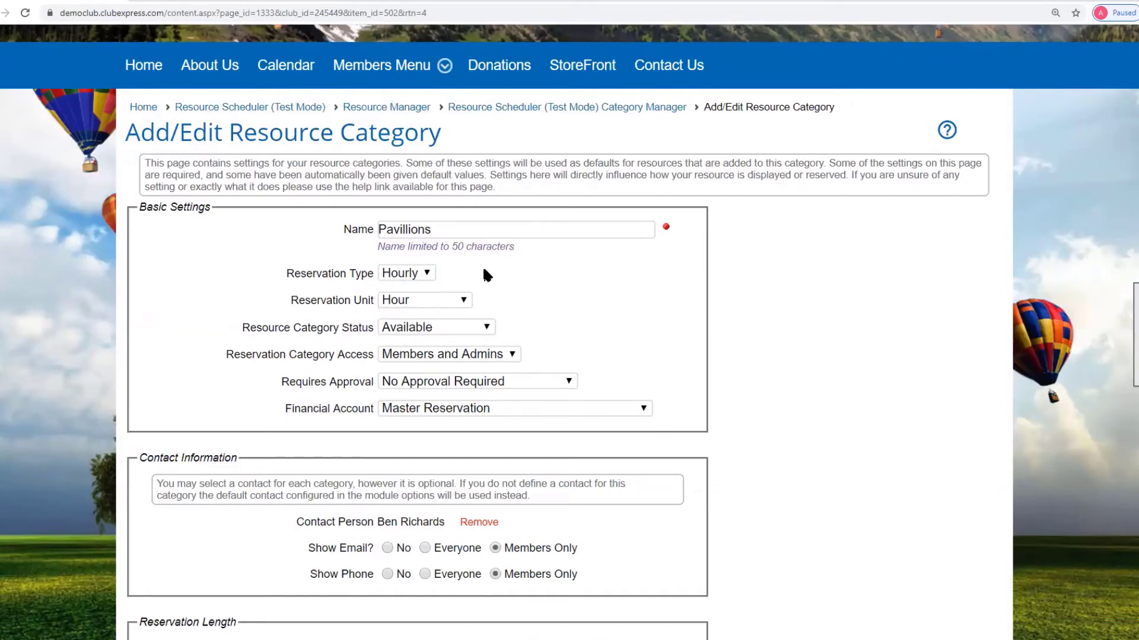
click(463, 301)
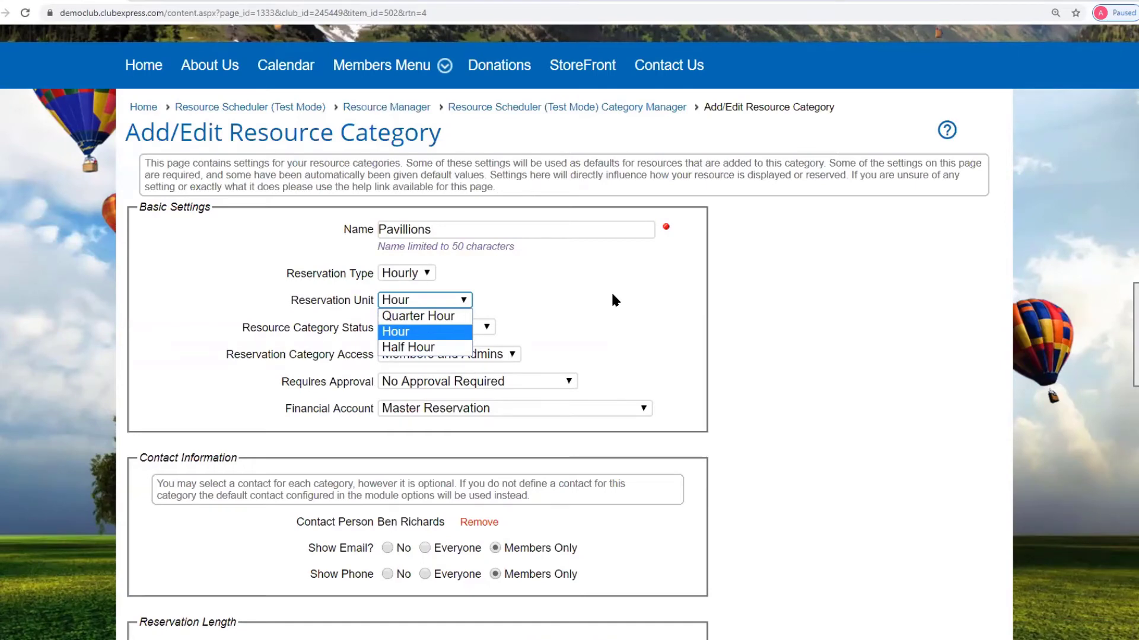
click(630, 297)
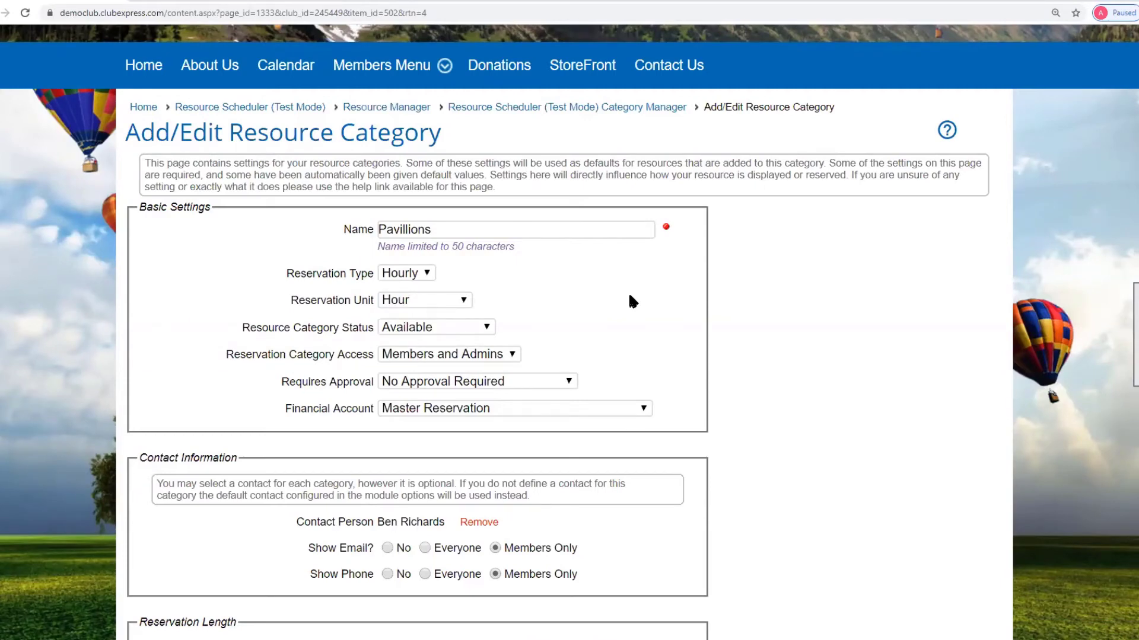
- Keep Pavillions status Available, access Members and Admins, and No Approval Required
click(486, 330)
click(486, 330)
click(513, 354)
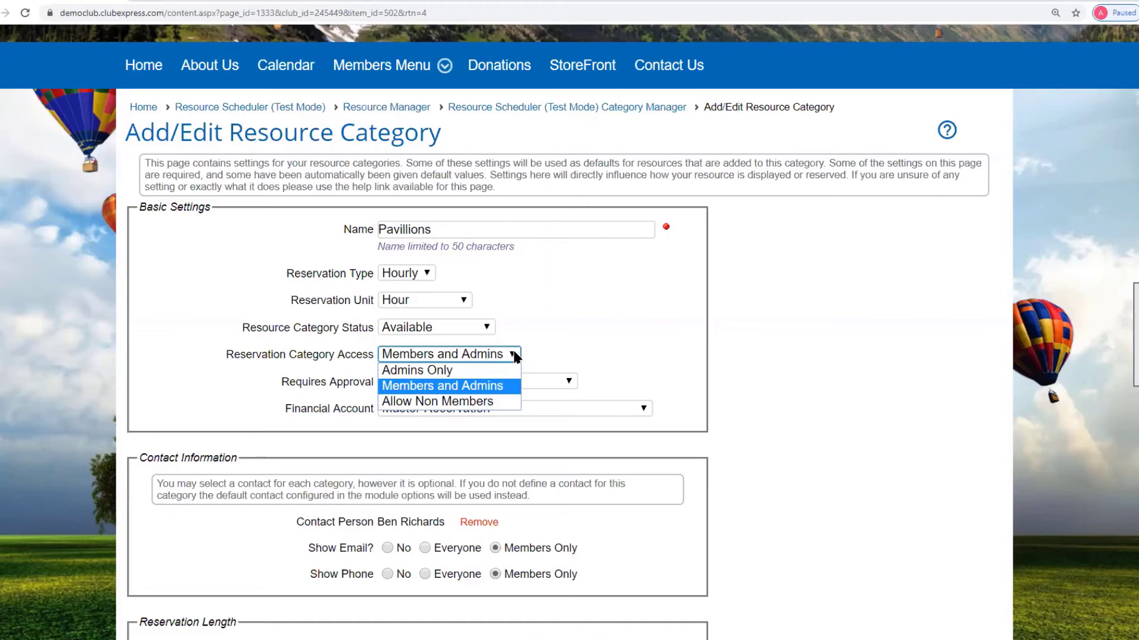
click(883, 316)
click(571, 381)
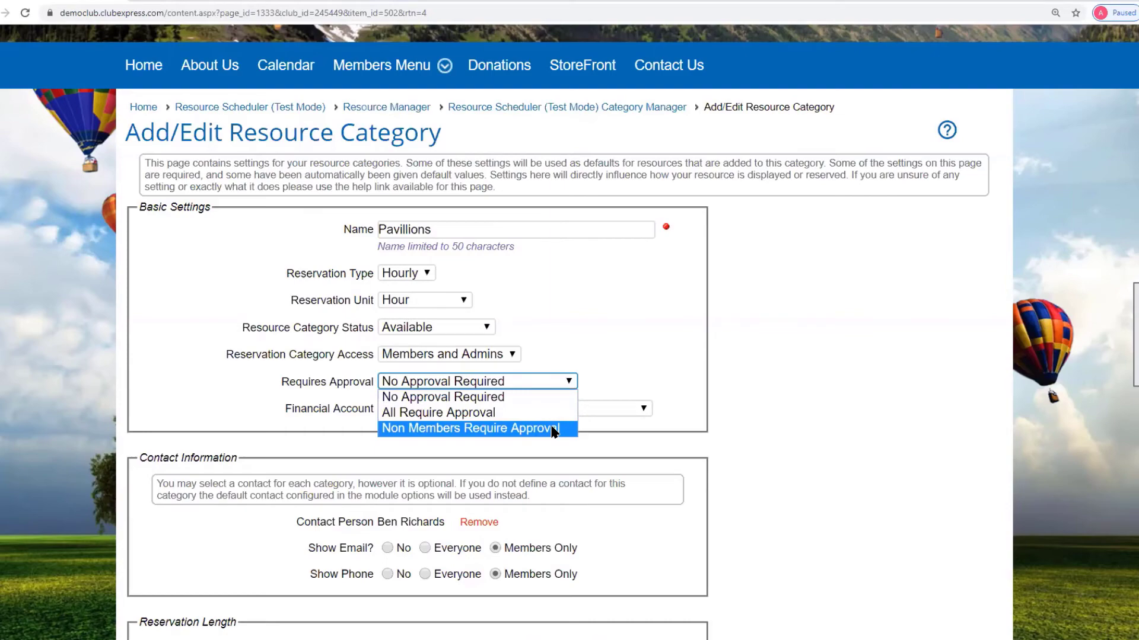
click(809, 381)
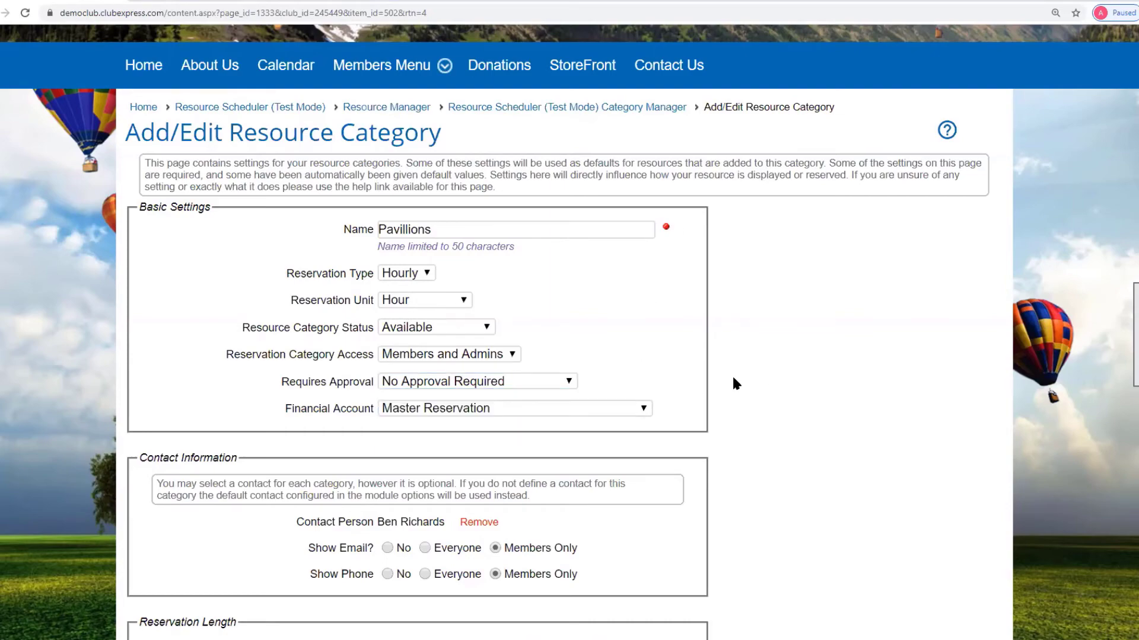
- Tick Fixed Schedule to preview the single Units field, then untick it for lengths 2/1/10
scroll(732, 380, down, 4)
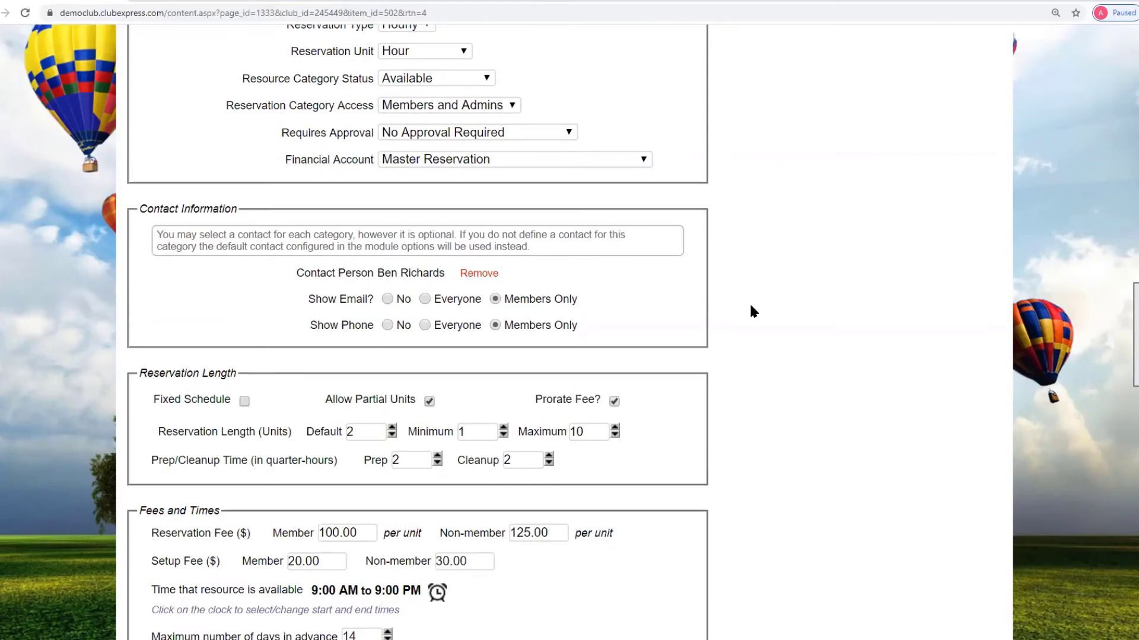
scroll(751, 306, down, 3)
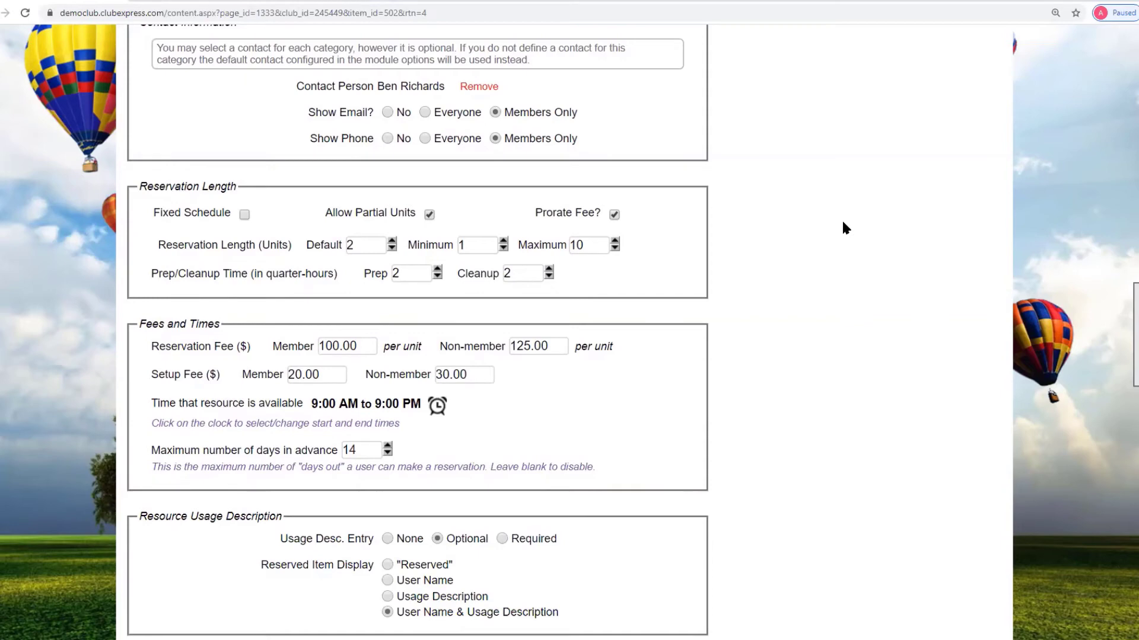
click(243, 215)
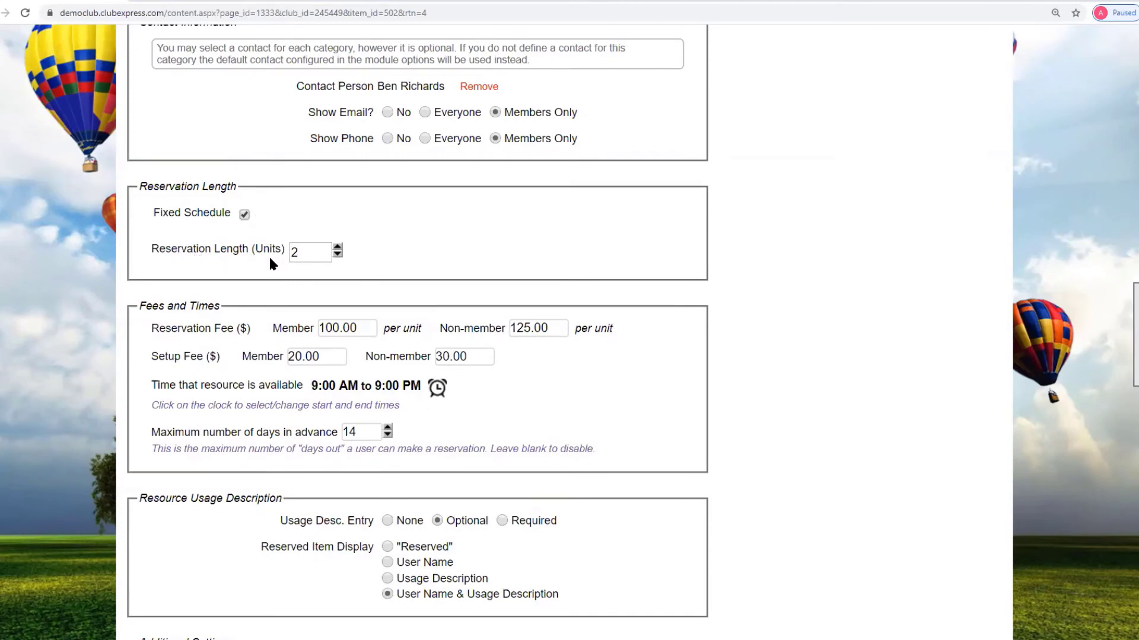
scroll(692, 305, up, 5)
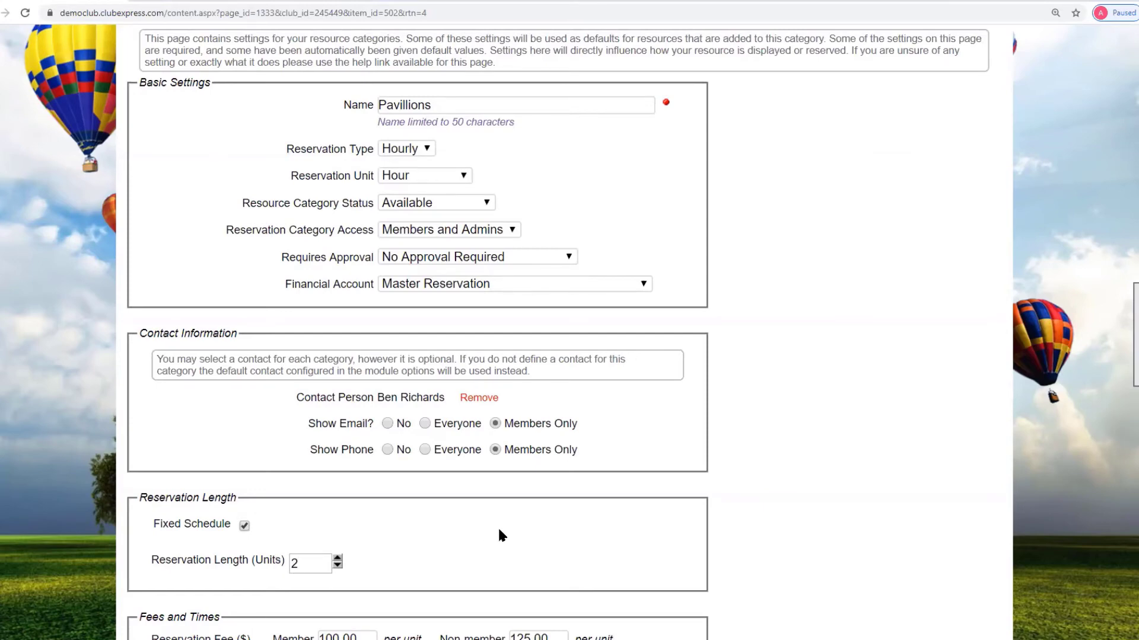
scroll(498, 528, down, 4)
scroll(549, 521, down, 1)
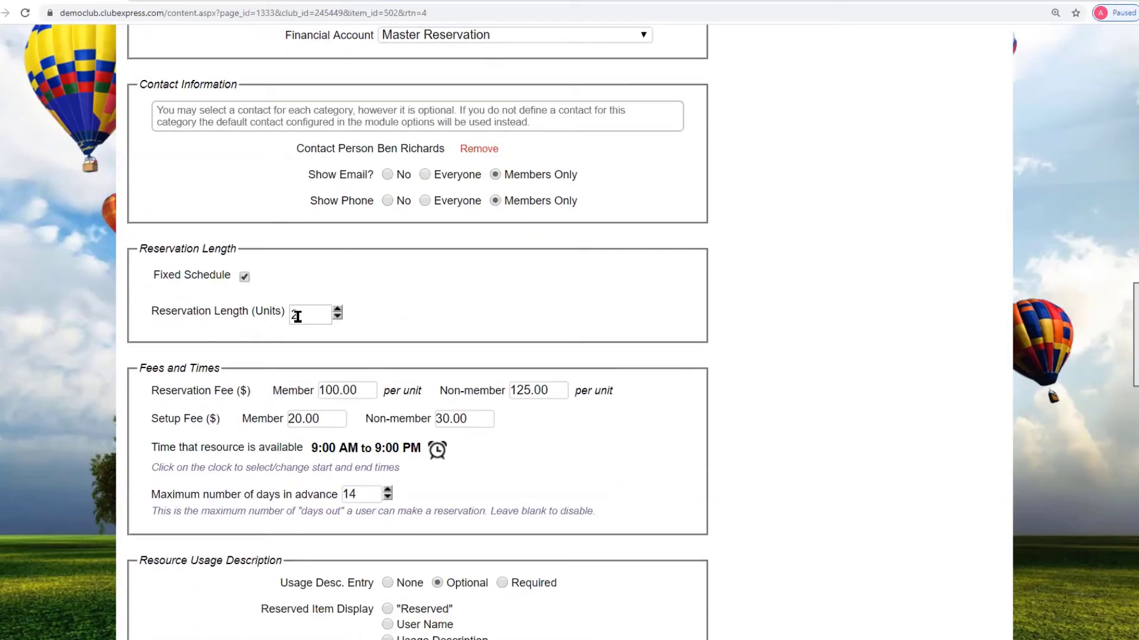
scroll(358, 298, up, 5)
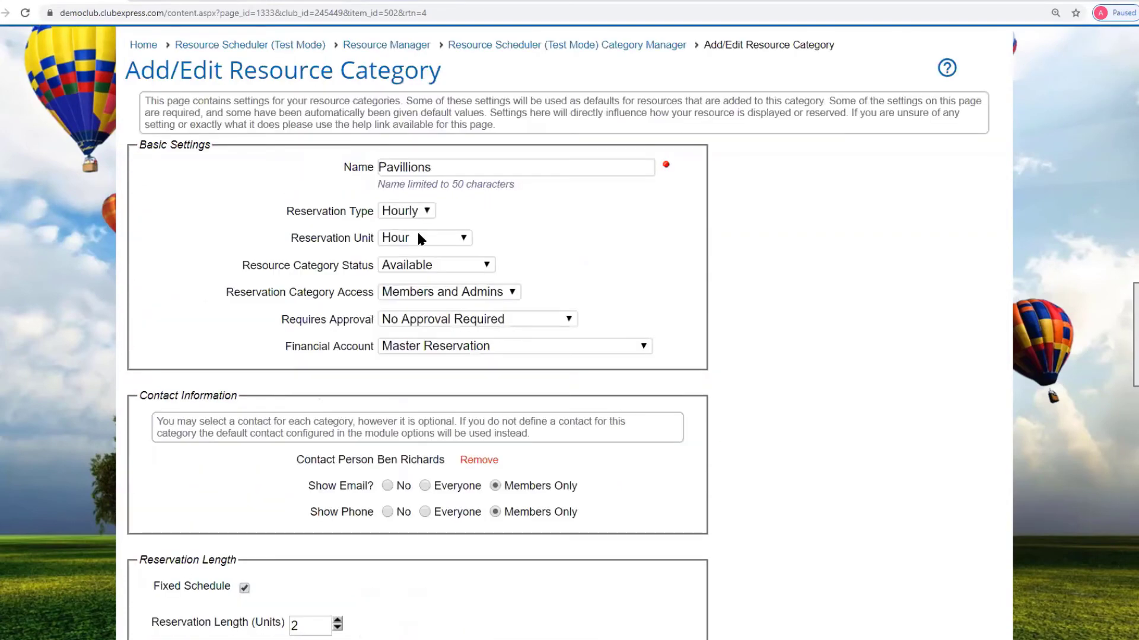
scroll(541, 391, down, 3)
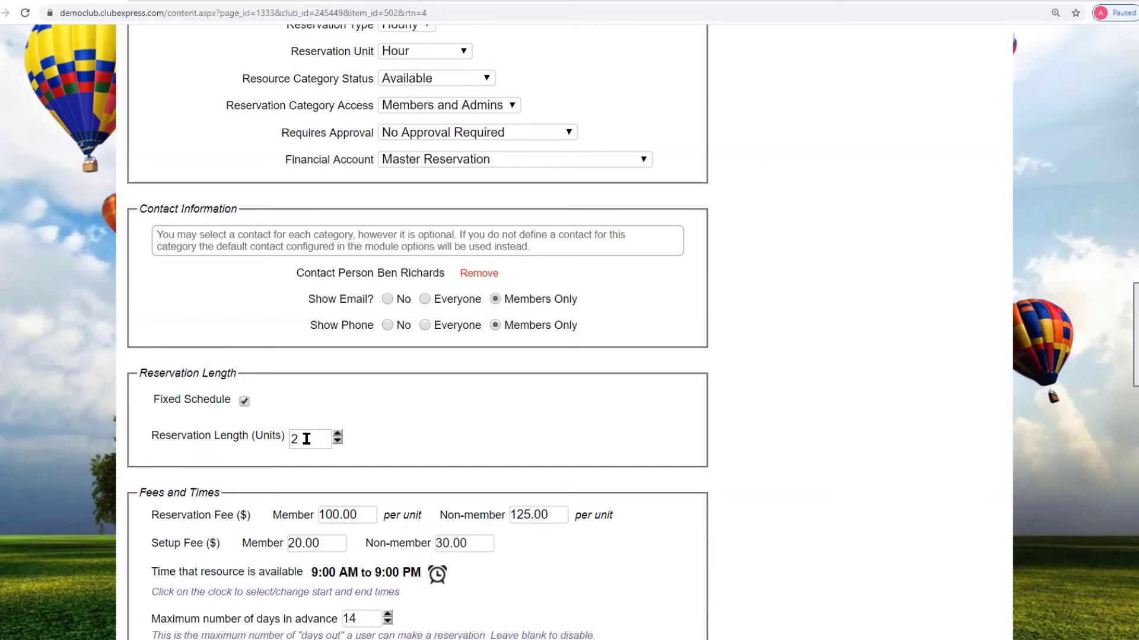
click(244, 401)
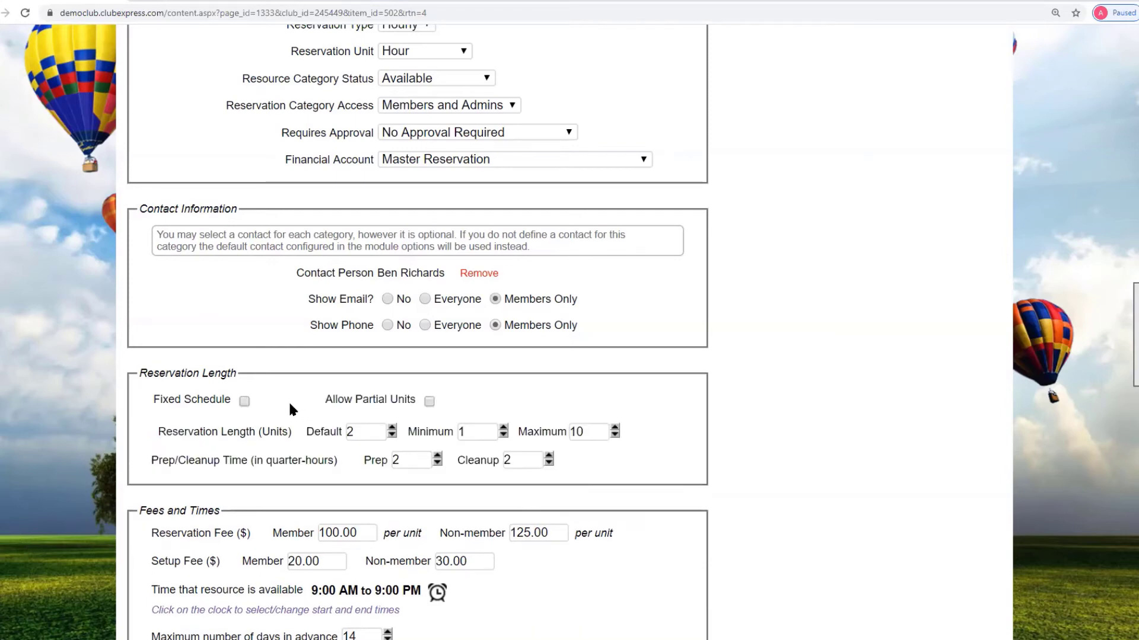
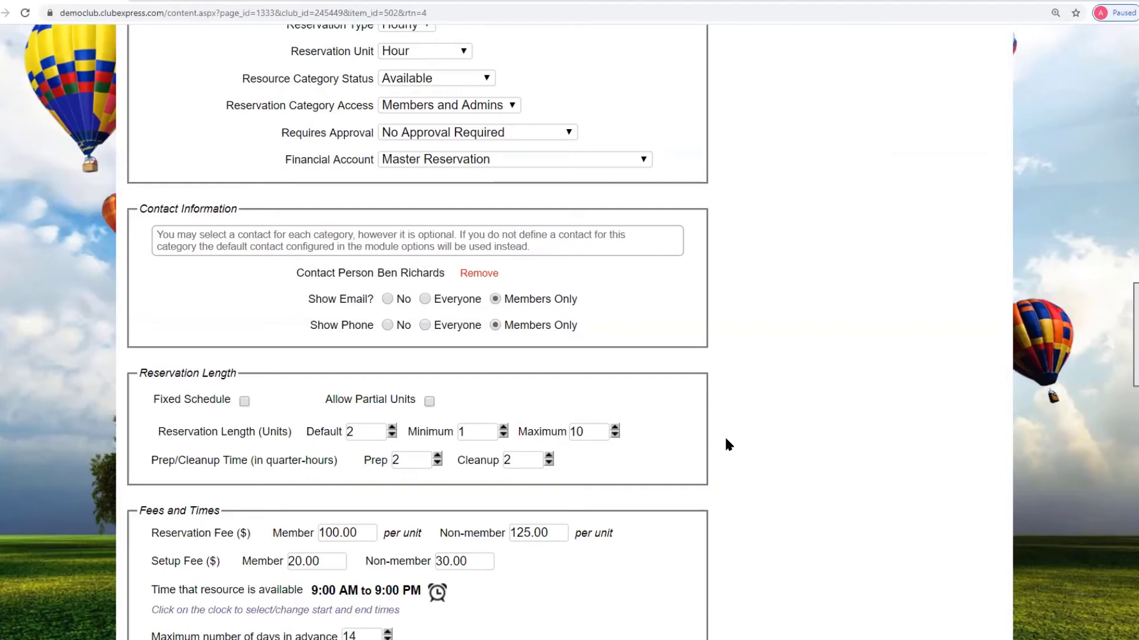
- Turn on Allow Partial Units and Prorate Fee, checking the Minimum length value
scroll(726, 440, down, 1)
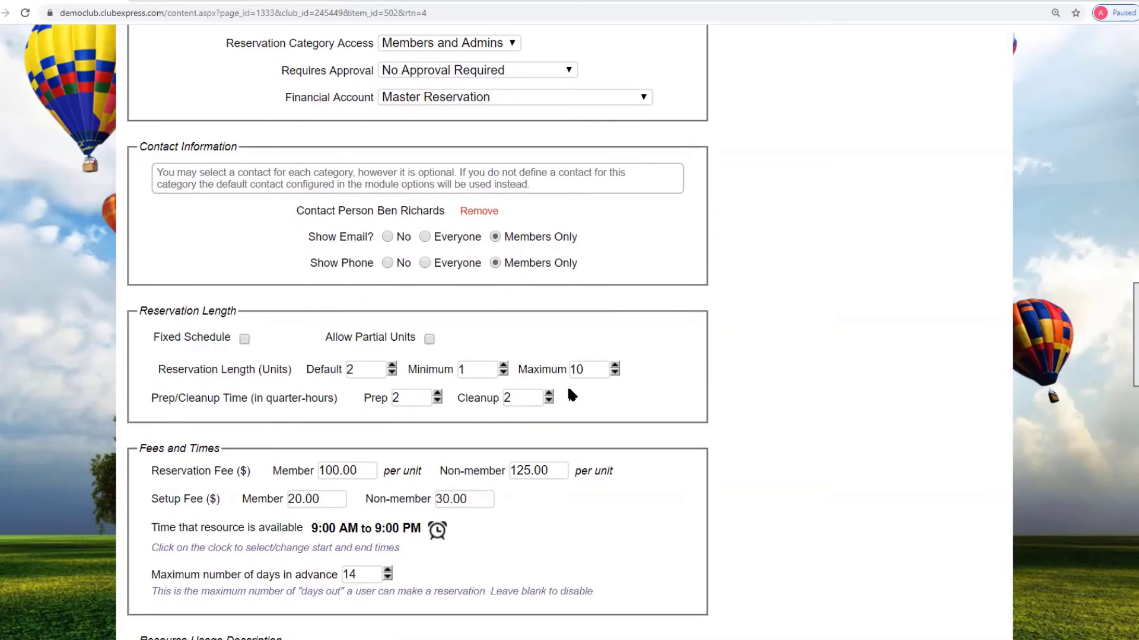
click(429, 339)
click(471, 371)
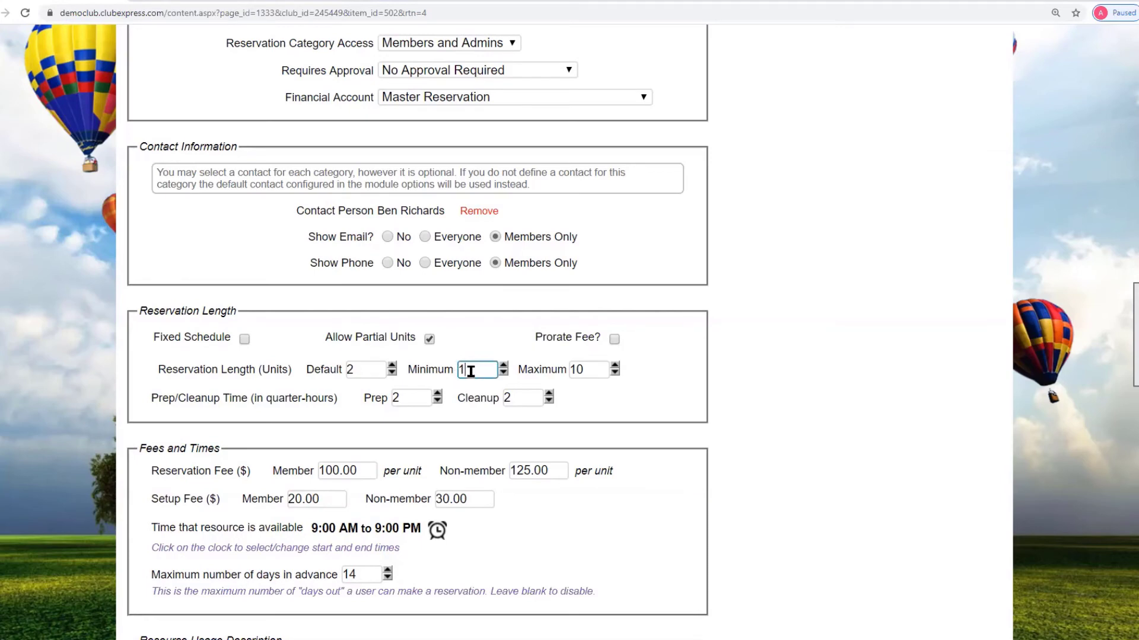
click(615, 340)
- Review the per-unit fees: 100.00 for members and 125.00 for non-members
scroll(796, 391, down, 2)
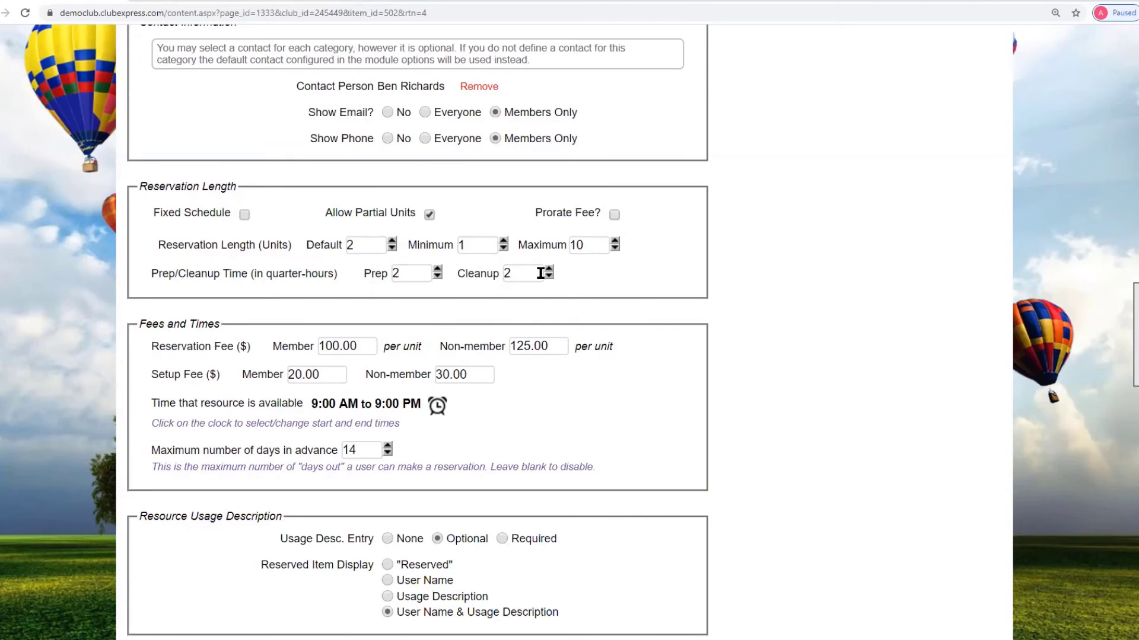
click(361, 345)
click(563, 346)
scroll(695, 364, up, 2)
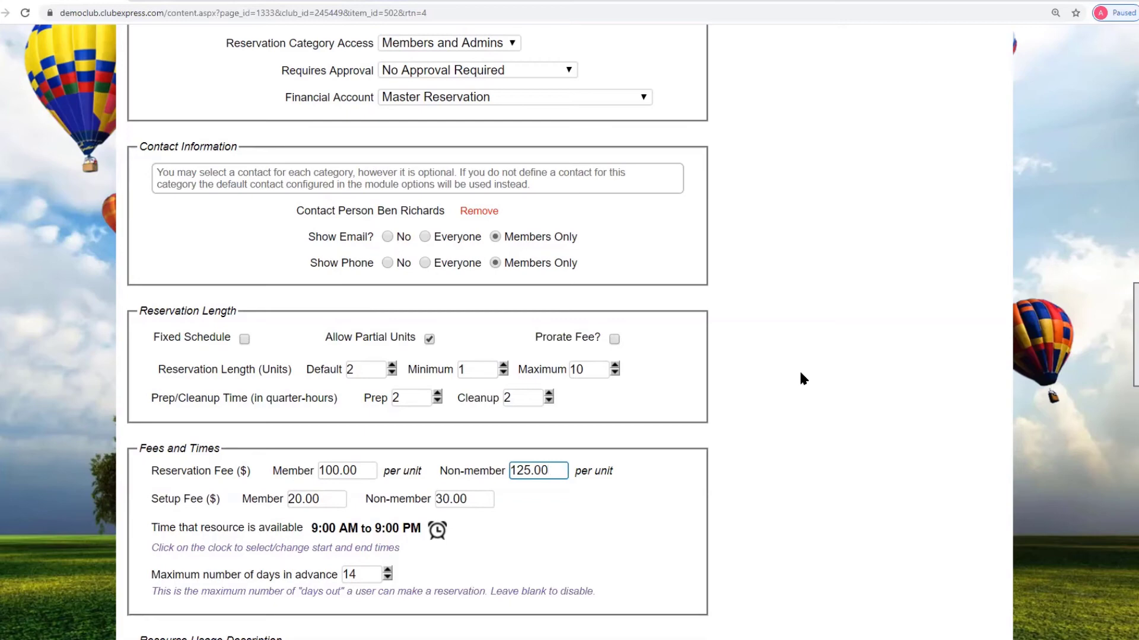
scroll(800, 374, down, 1)
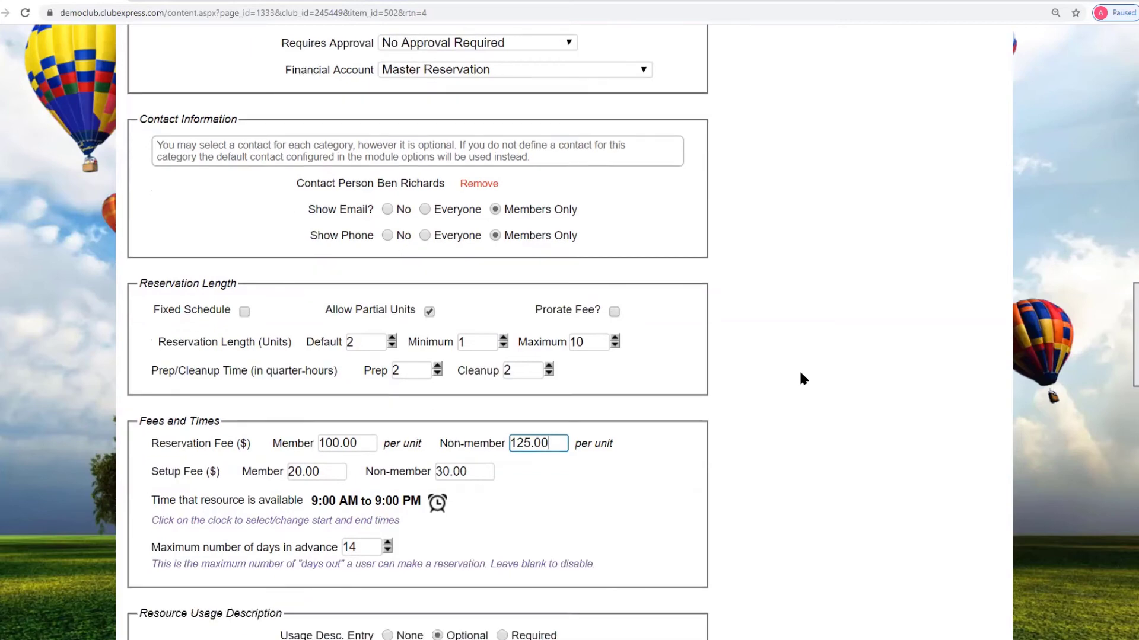
scroll(800, 378, down, 3)
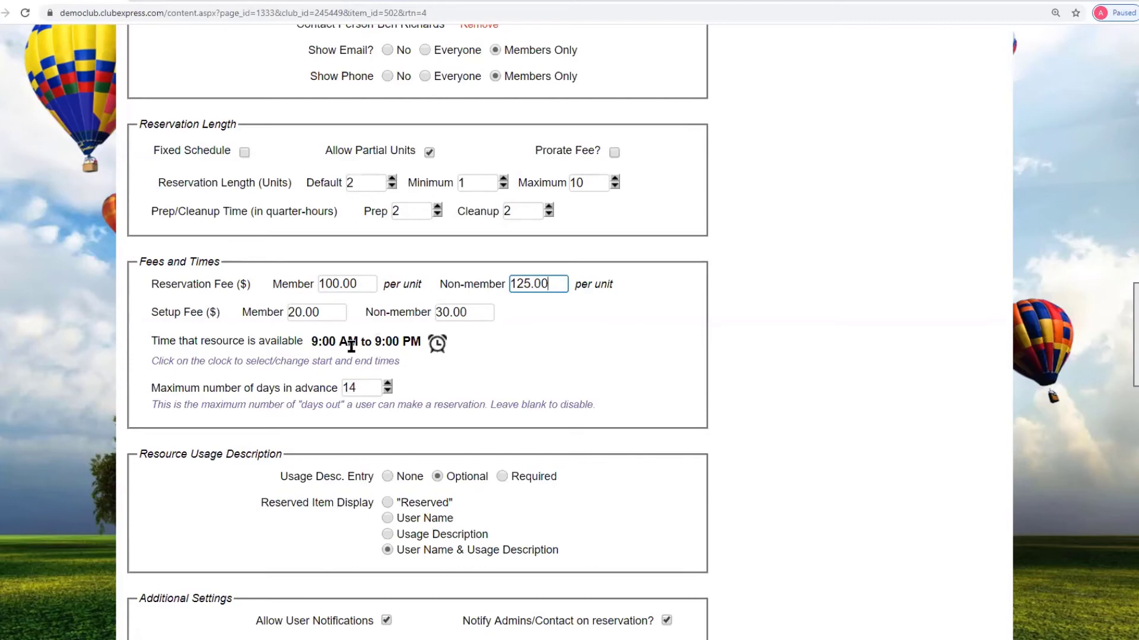
click(437, 344)
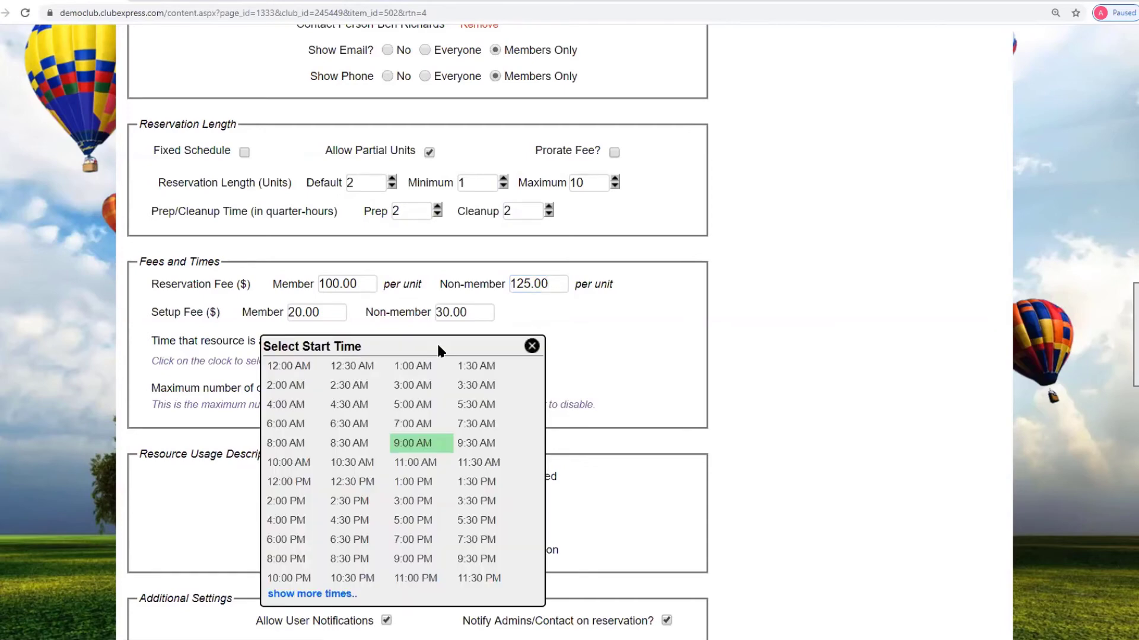
click(532, 346)
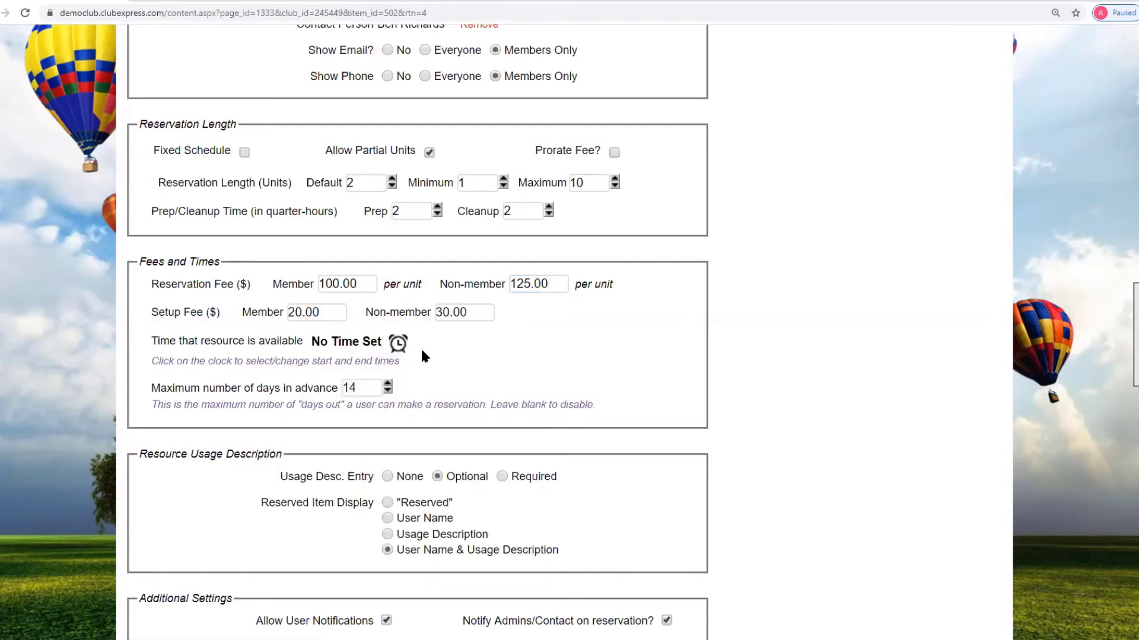
click(398, 343)
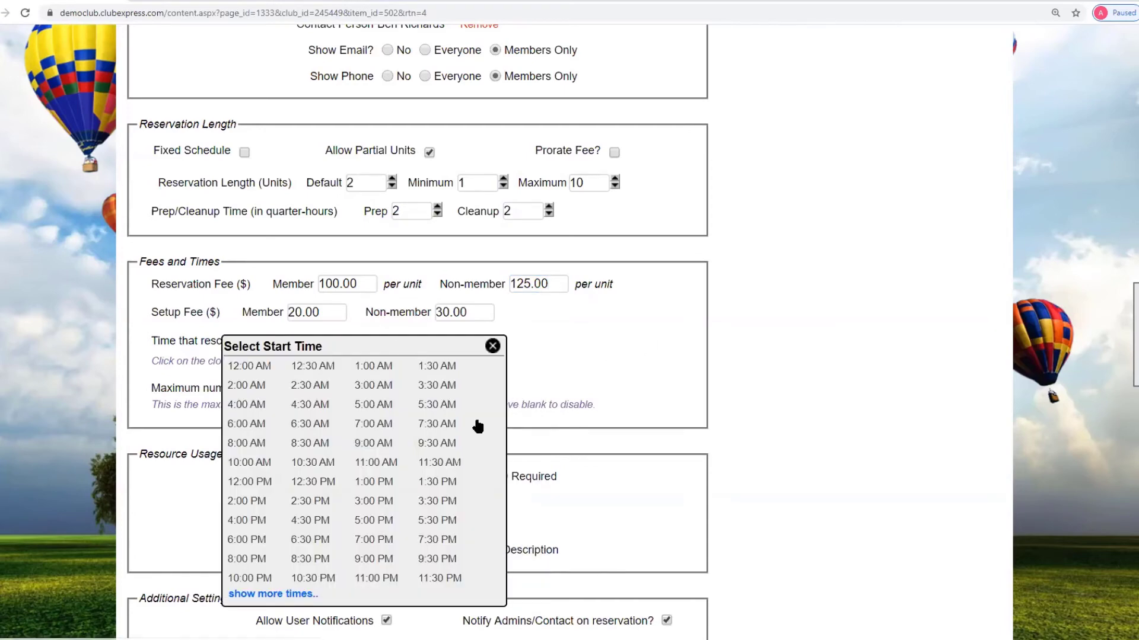
click(374, 450)
click(415, 464)
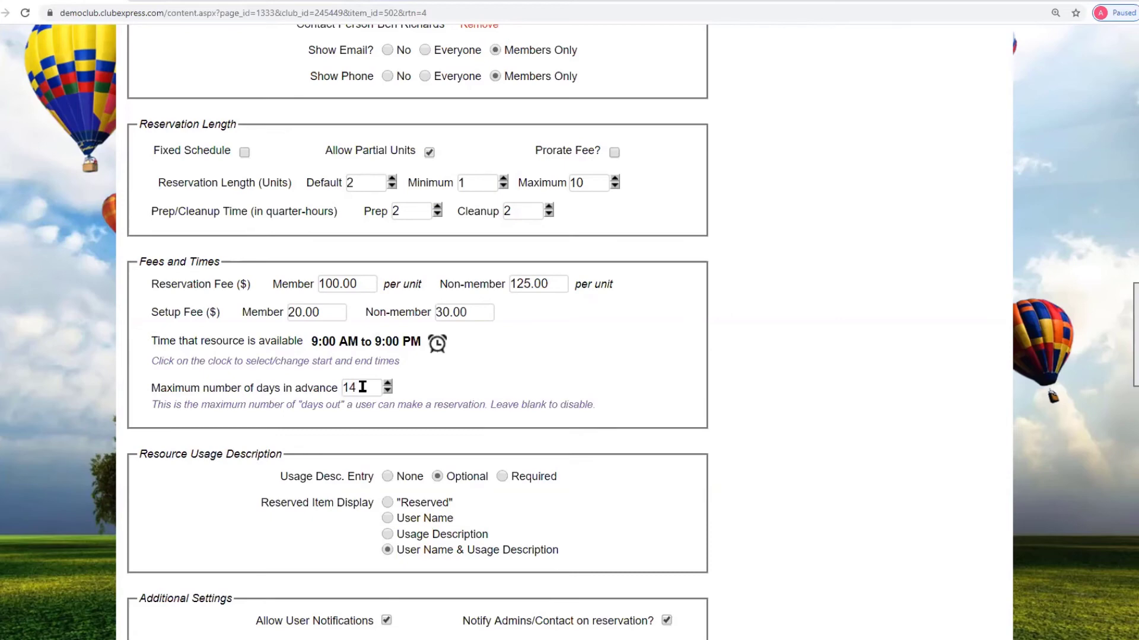
scroll(787, 425, down, 3)
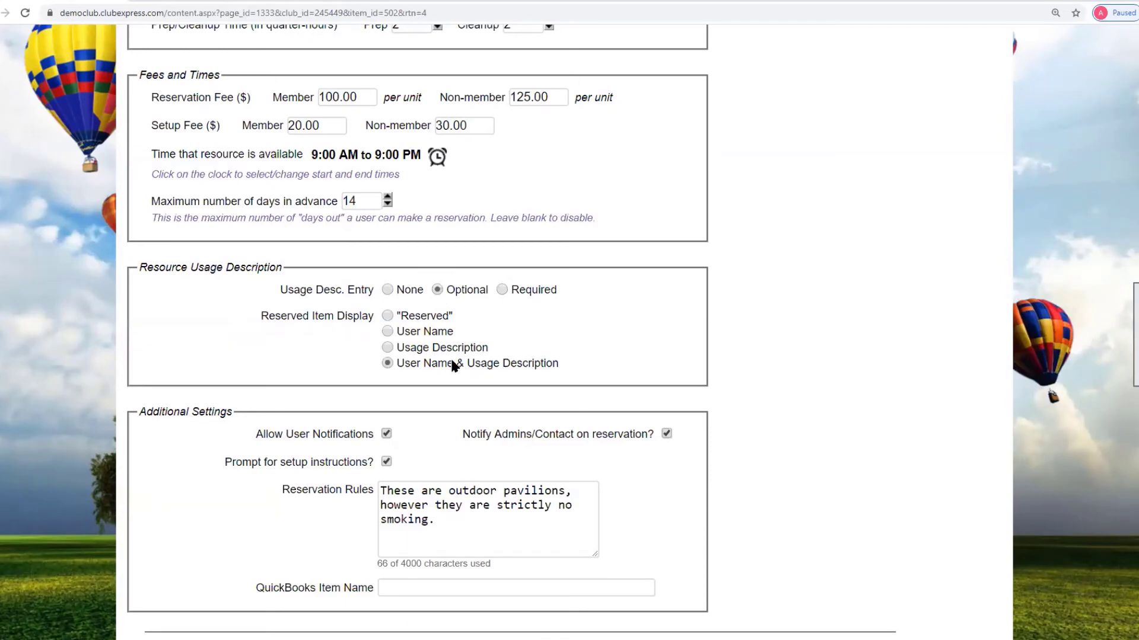
click(539, 368)
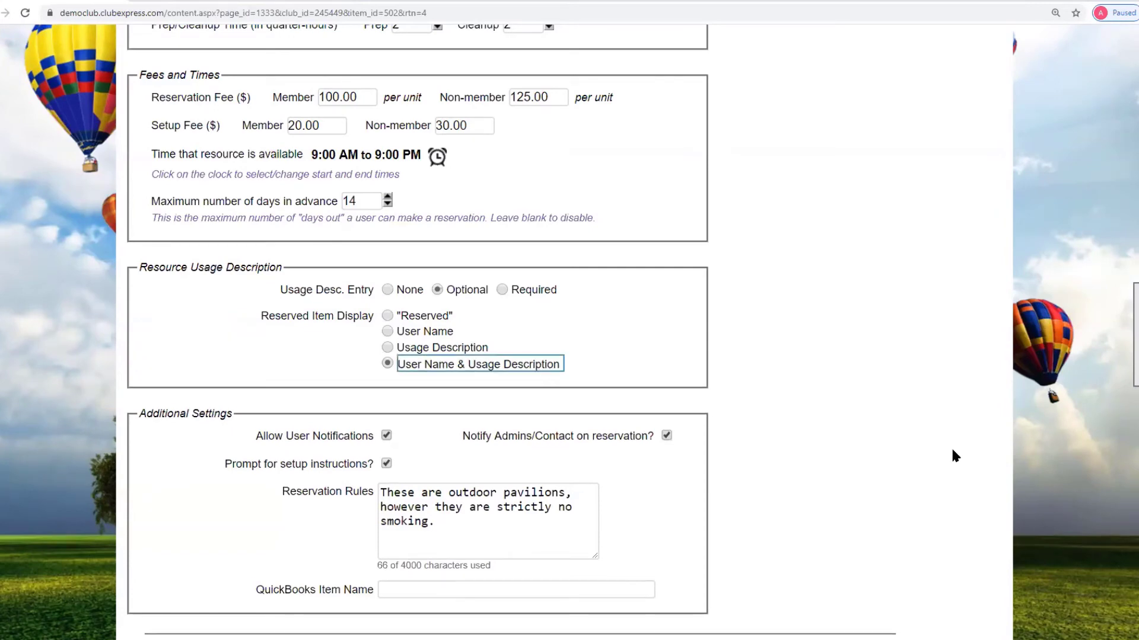
scroll(951, 446, down, 2)
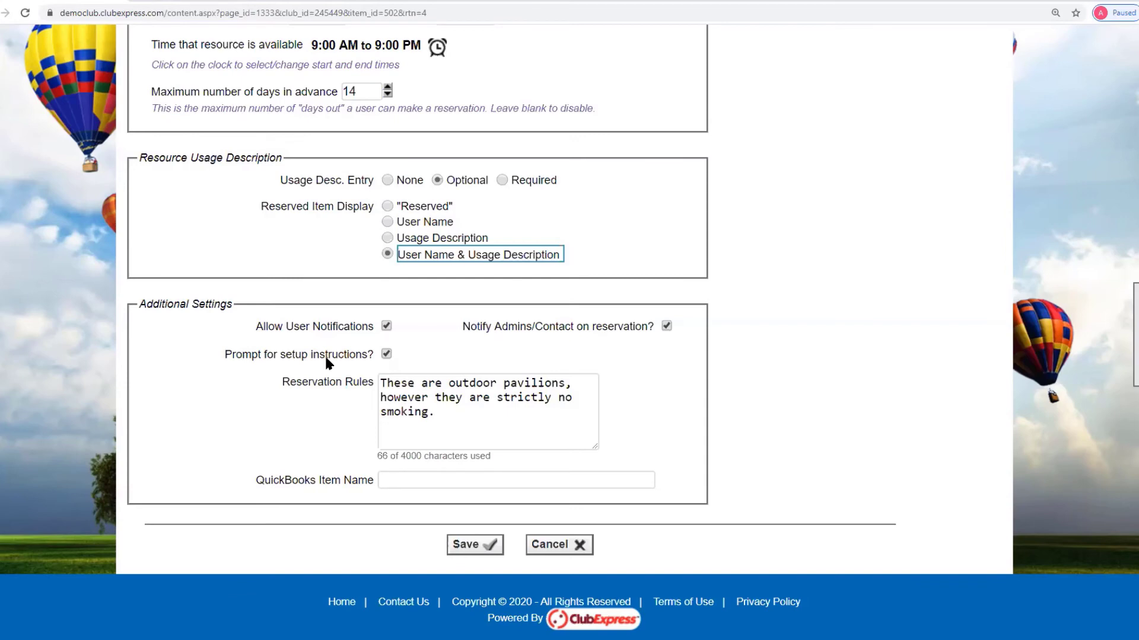
click(408, 384)
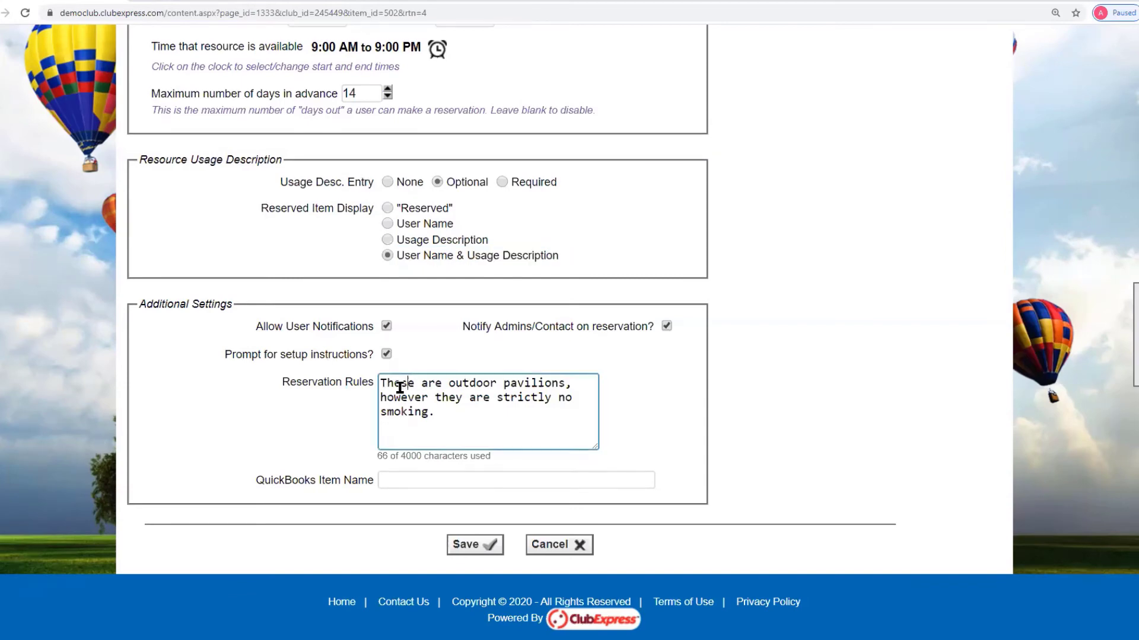
drag(375, 379, 483, 414)
click(451, 408)
- Cancel the category form without saving and scroll through the Category Manager list
click(578, 545)
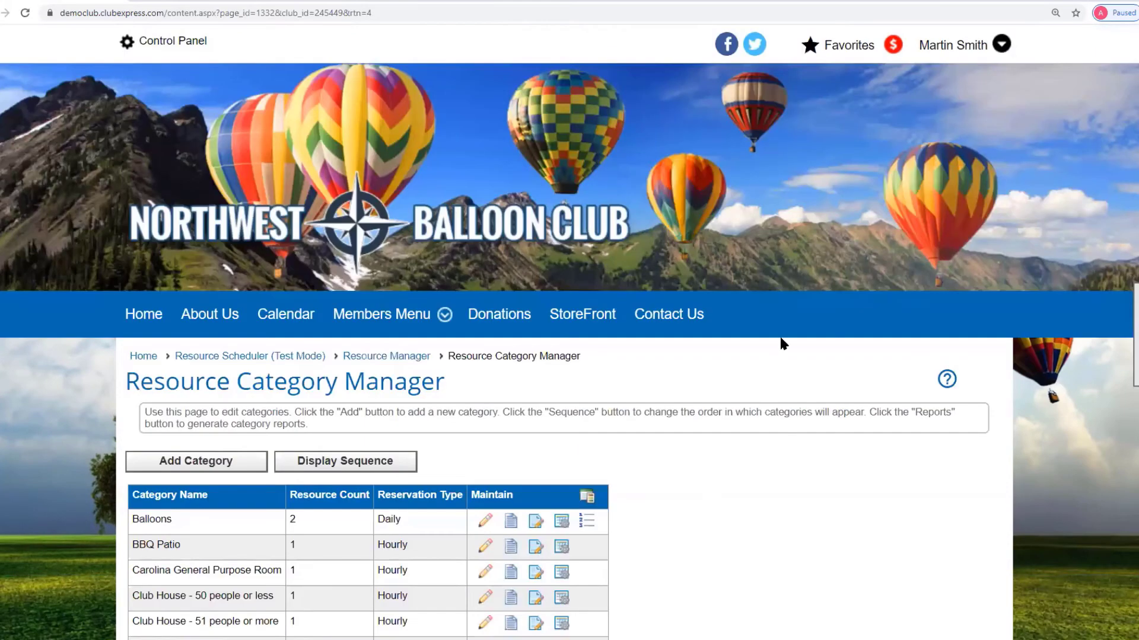
scroll(798, 417, down, 3)
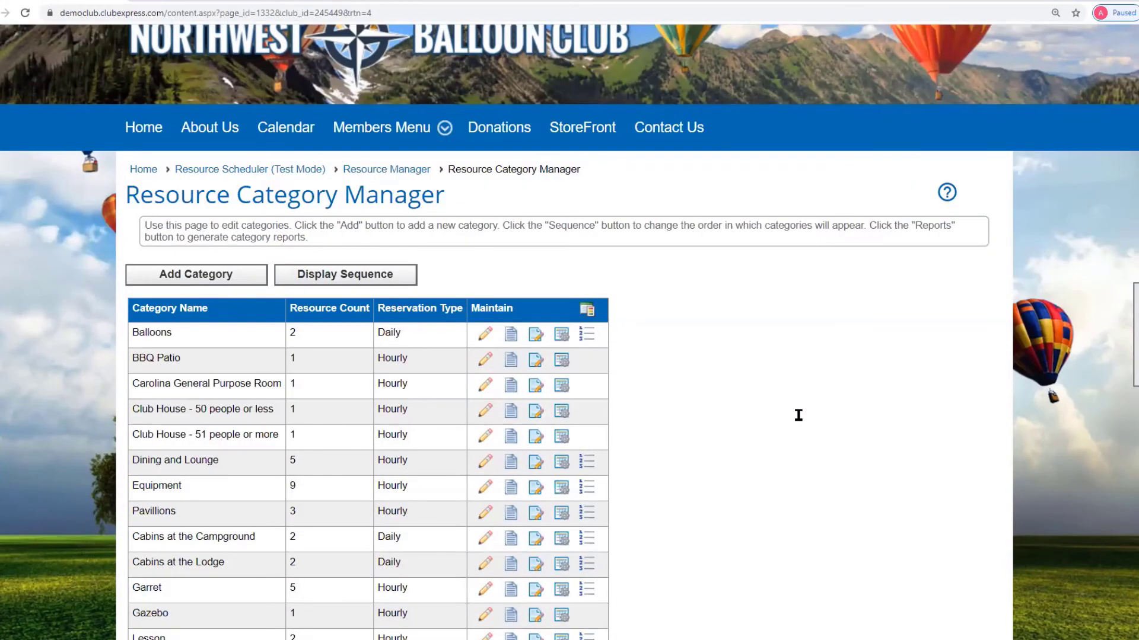
scroll(798, 414, down, 3)
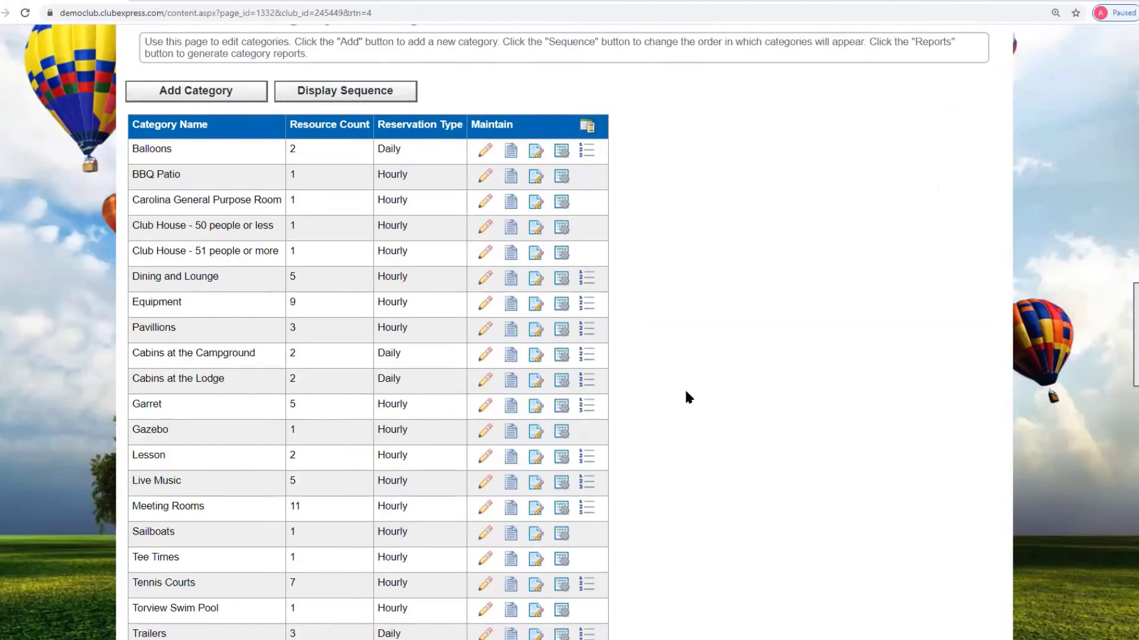
scroll(687, 393, up, 1)
scroll(687, 395, down, 4)
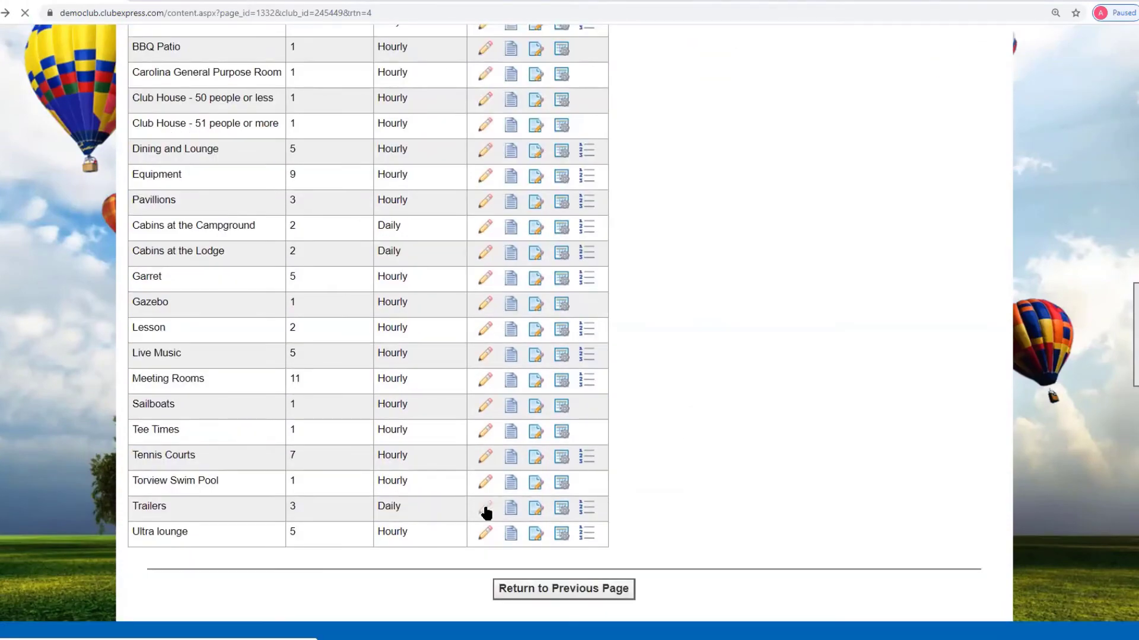
- Review the daily Trailers category (48.00 member, 50.00 non-member), then return to the list
click(485, 510)
scroll(833, 422, up, 5)
scroll(832, 417, down, 3)
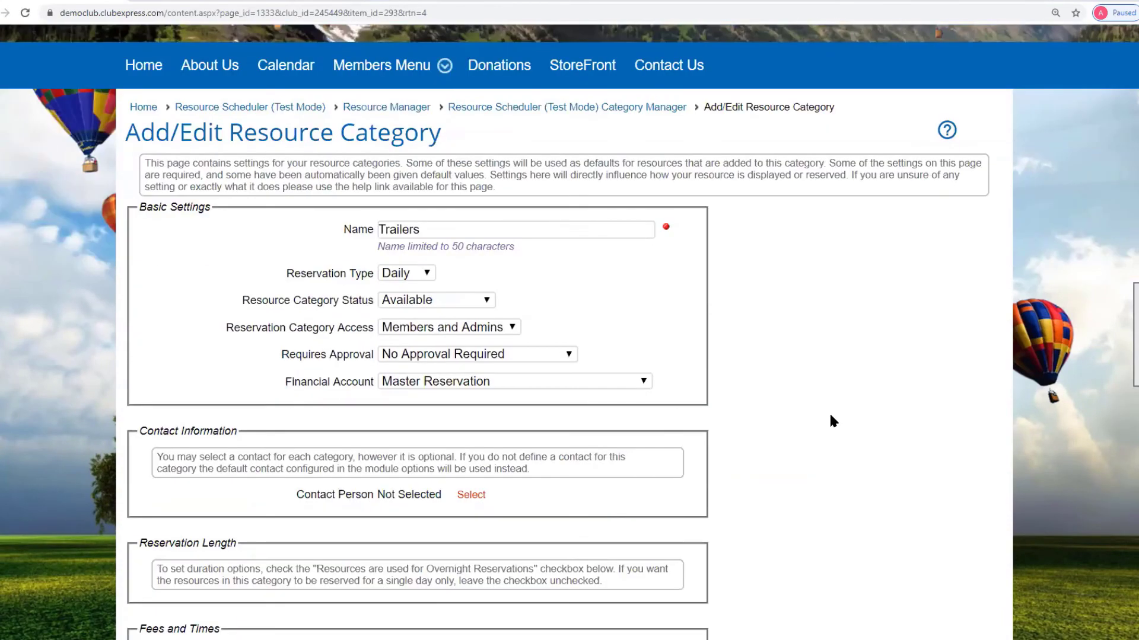
scroll(829, 418, down, 4)
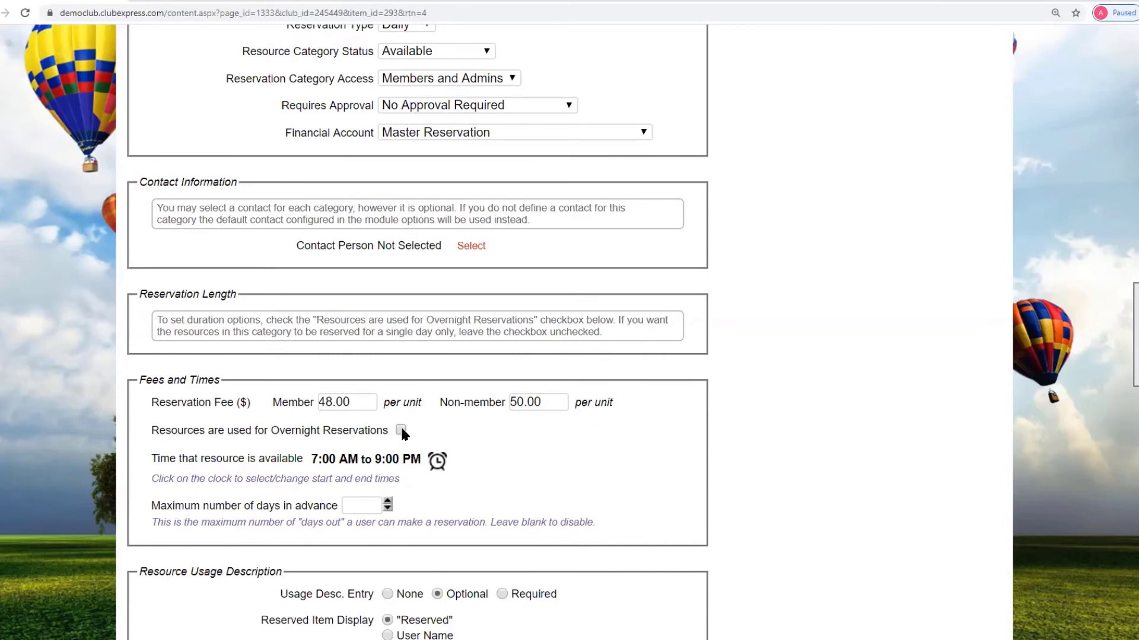
scroll(669, 480, up, 7)
key(alt+Left)
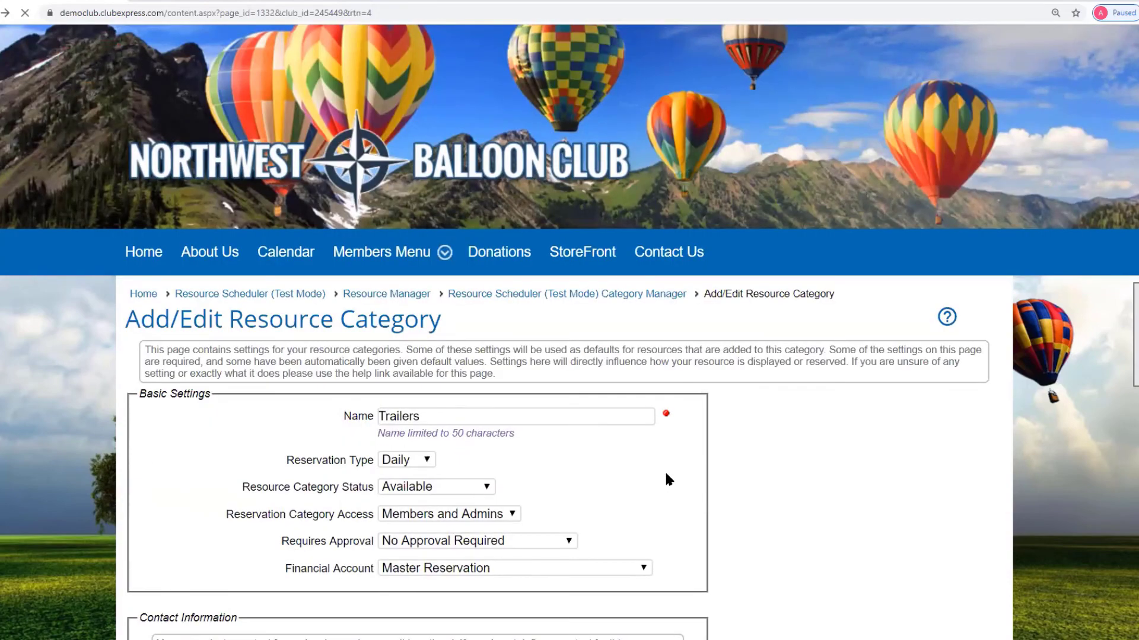
scroll(666, 478, up, 3)
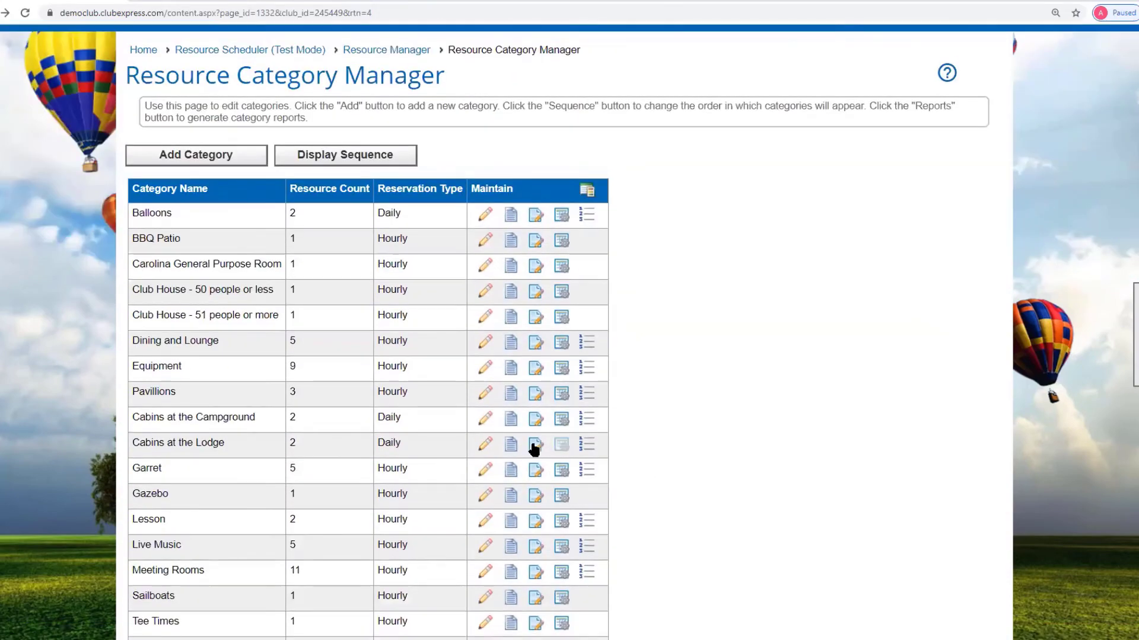
- Edit the Cabins at the Campground category, keeping reservation type Daily
click(487, 419)
scroll(877, 440, down, 4)
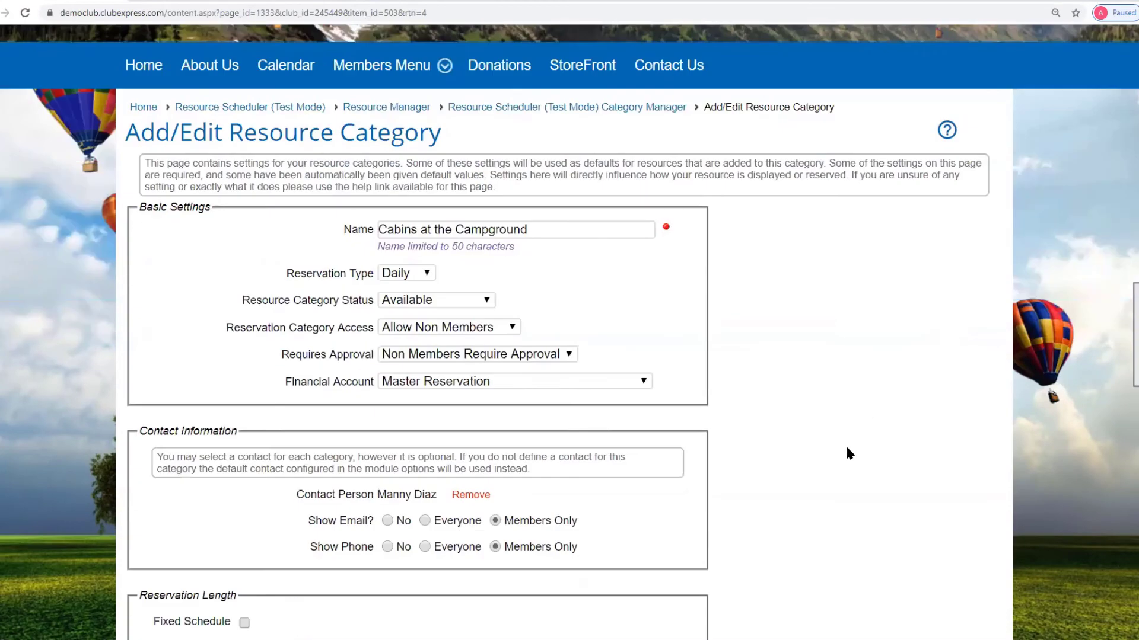
click(429, 273)
click(429, 274)
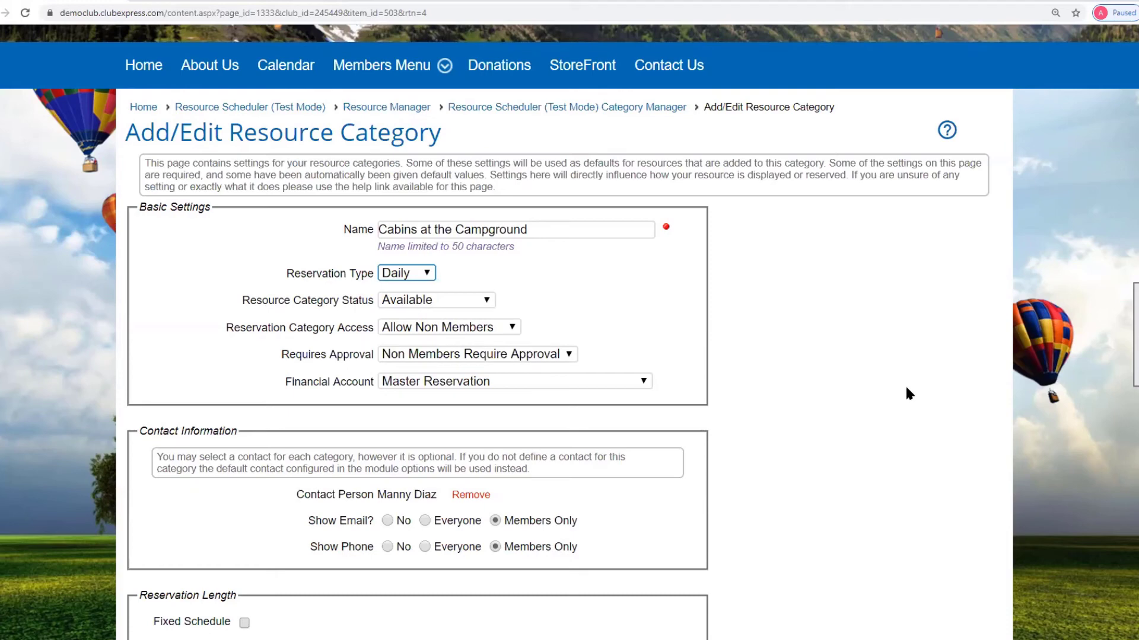
- Switch off overnight reservations for the cabins, hiding the duration options
scroll(908, 393, down, 2)
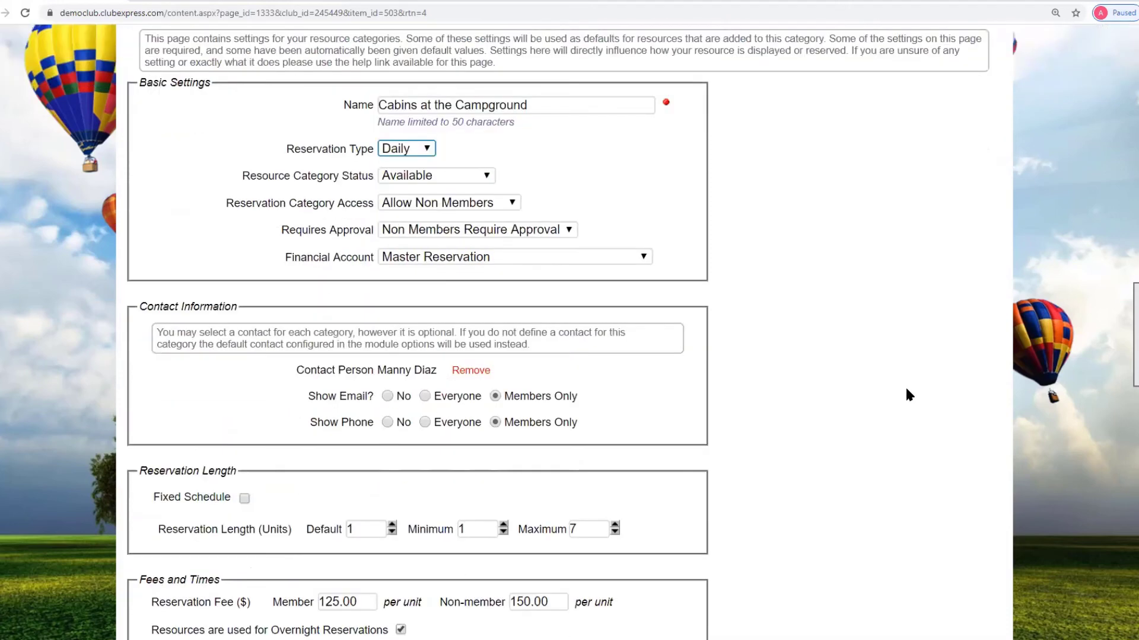
scroll(909, 393, down, 2)
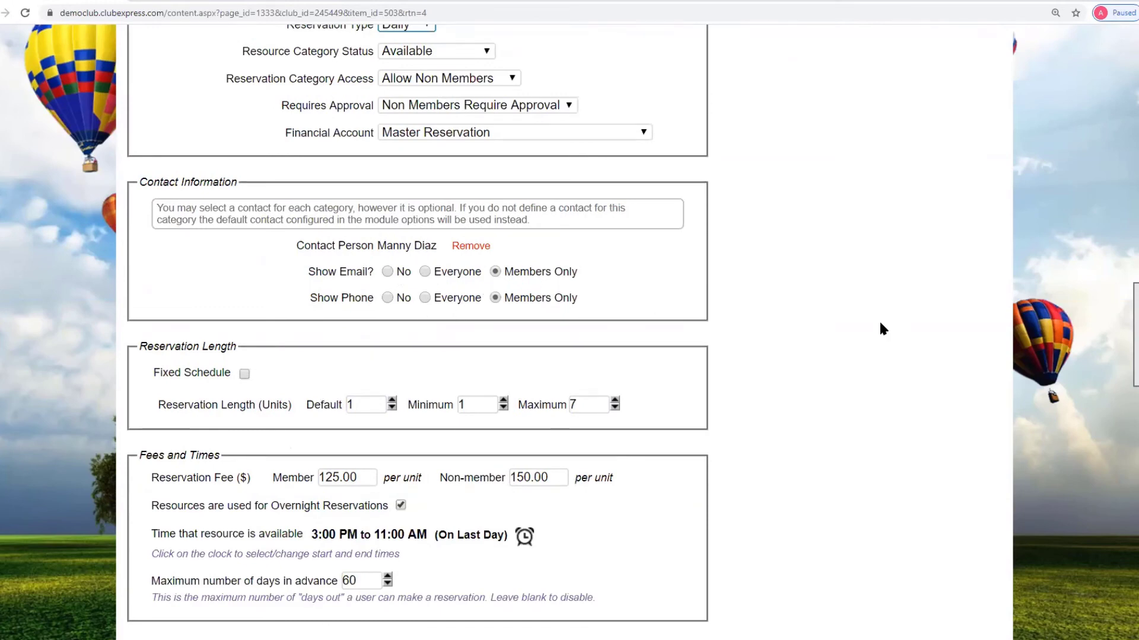
scroll(890, 330, down, 3)
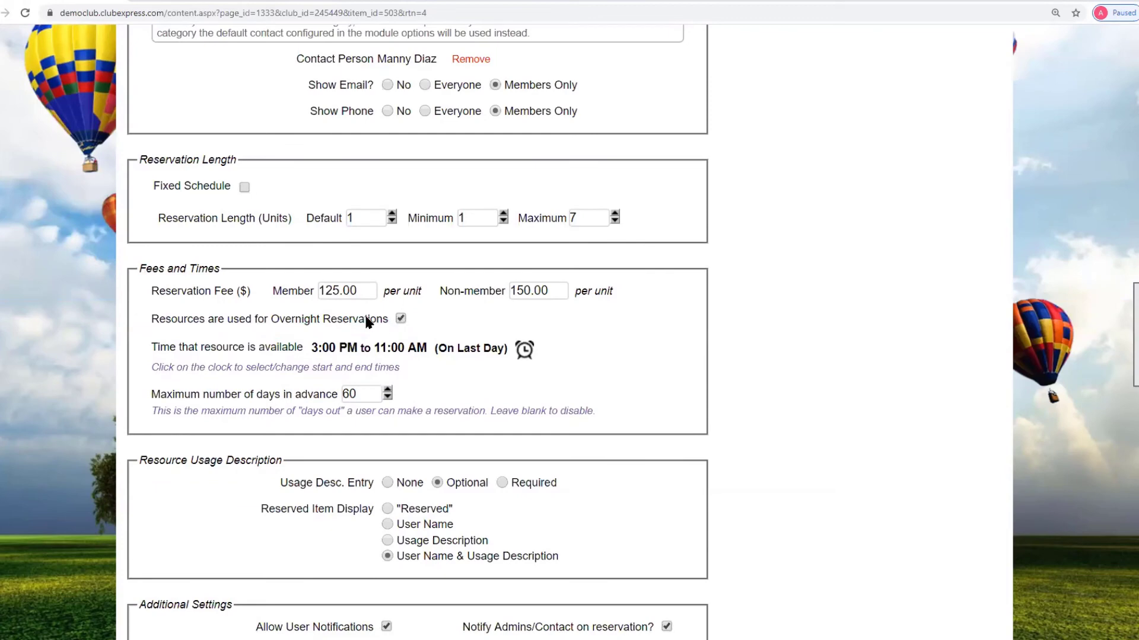
click(401, 320)
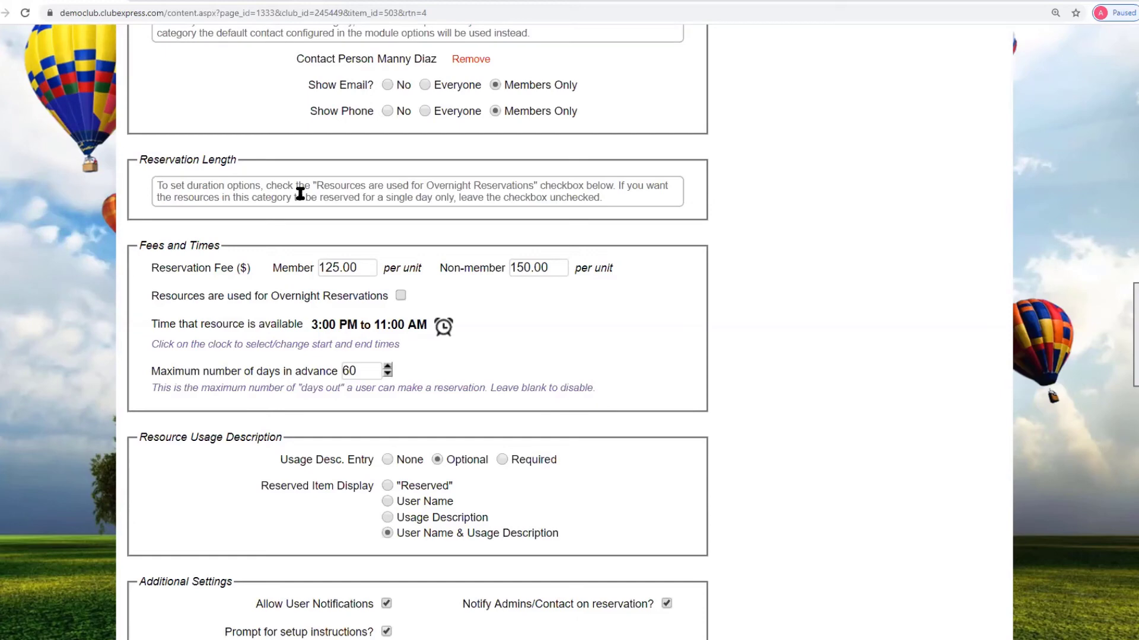
- Turn overnight reservations back on and leave Fixed Schedule unchecked
click(401, 295)
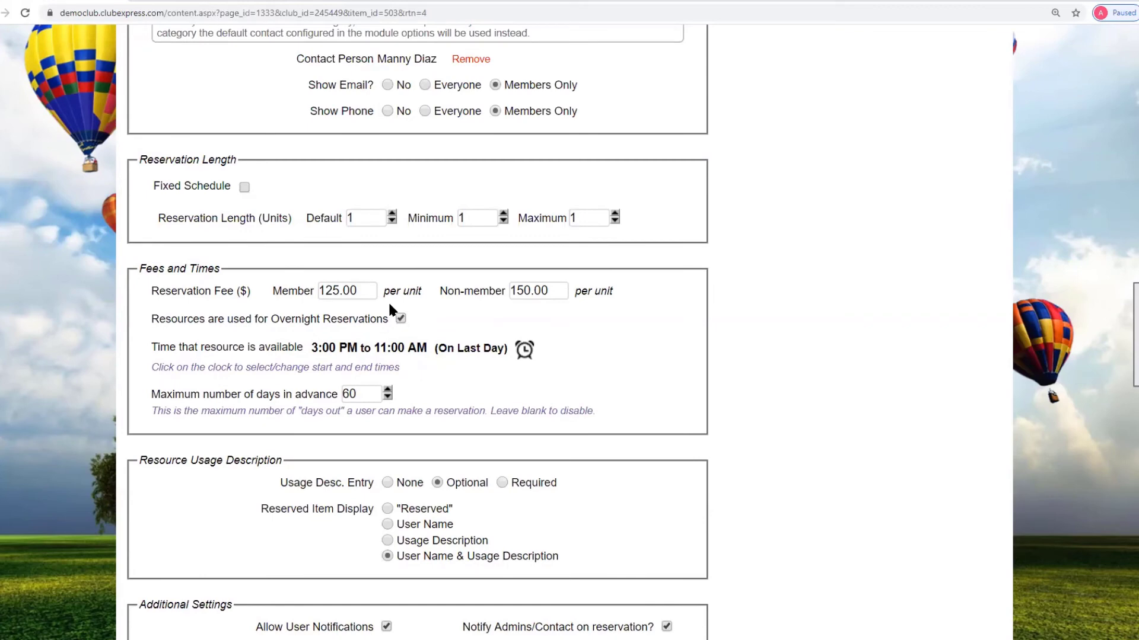
click(244, 187)
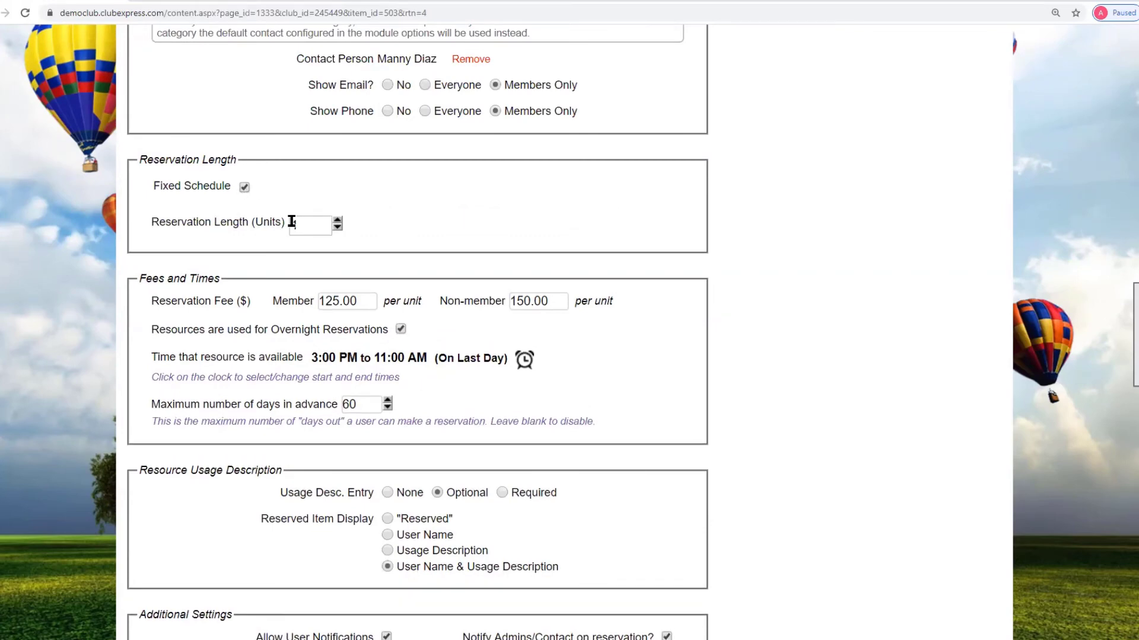
click(245, 187)
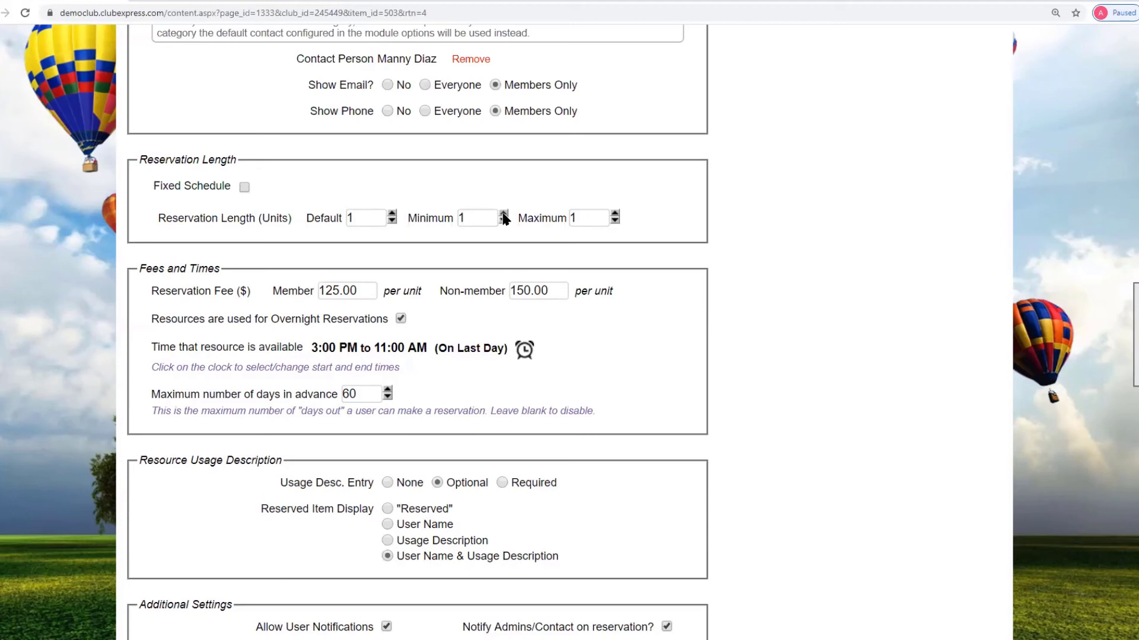
- Change the Maximum reservation length to 10 units, then select the member fee field
click(583, 217)
text(0)
click(617, 242)
scroll(542, 214, down, 2)
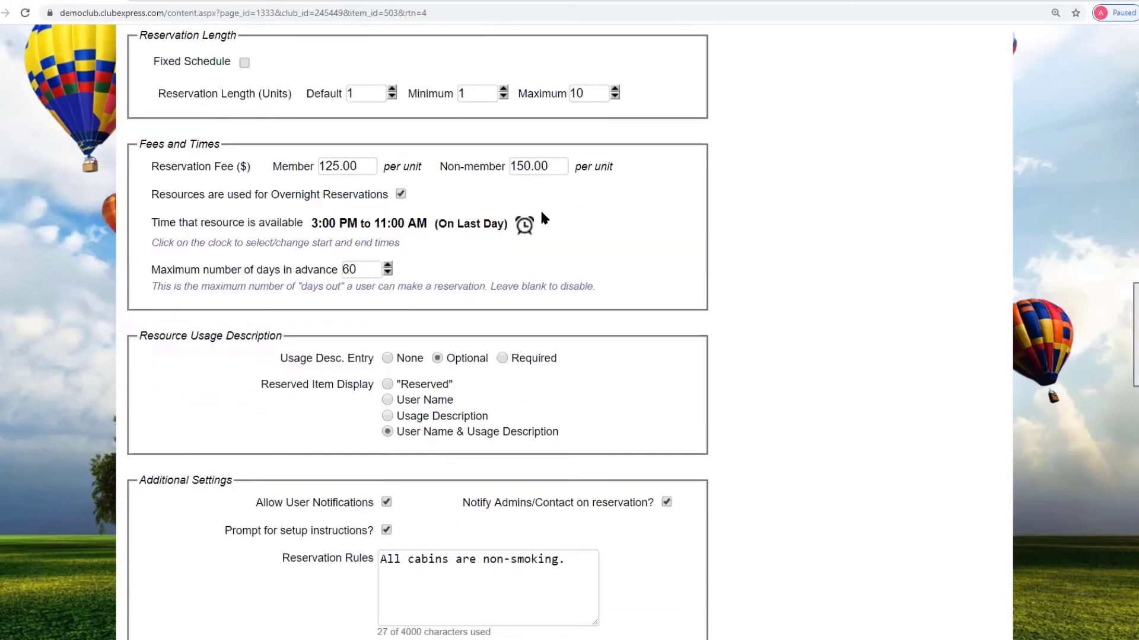
click(374, 165)
- Check the non-member fee, then cancel the cabins category form without saving
click(531, 170)
scroll(504, 221, down, 1)
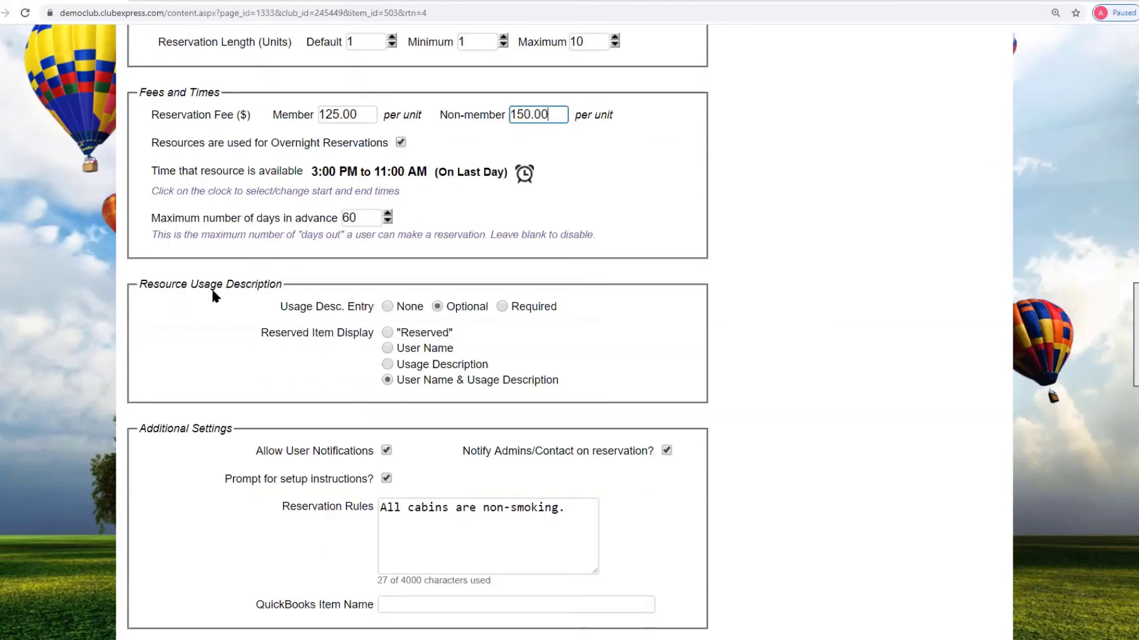
scroll(215, 296, down, 1)
scroll(215, 295, down, 2)
click(550, 544)
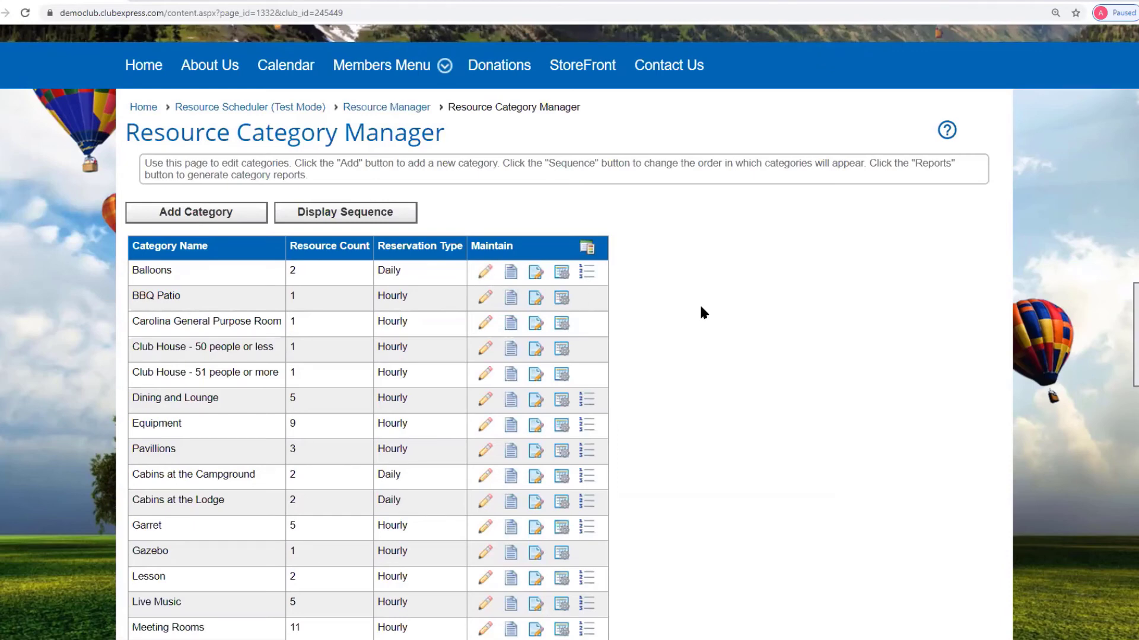
- Go to the Resource Manager and start adding a new resource
click(386, 107)
scroll(863, 394, down, 4)
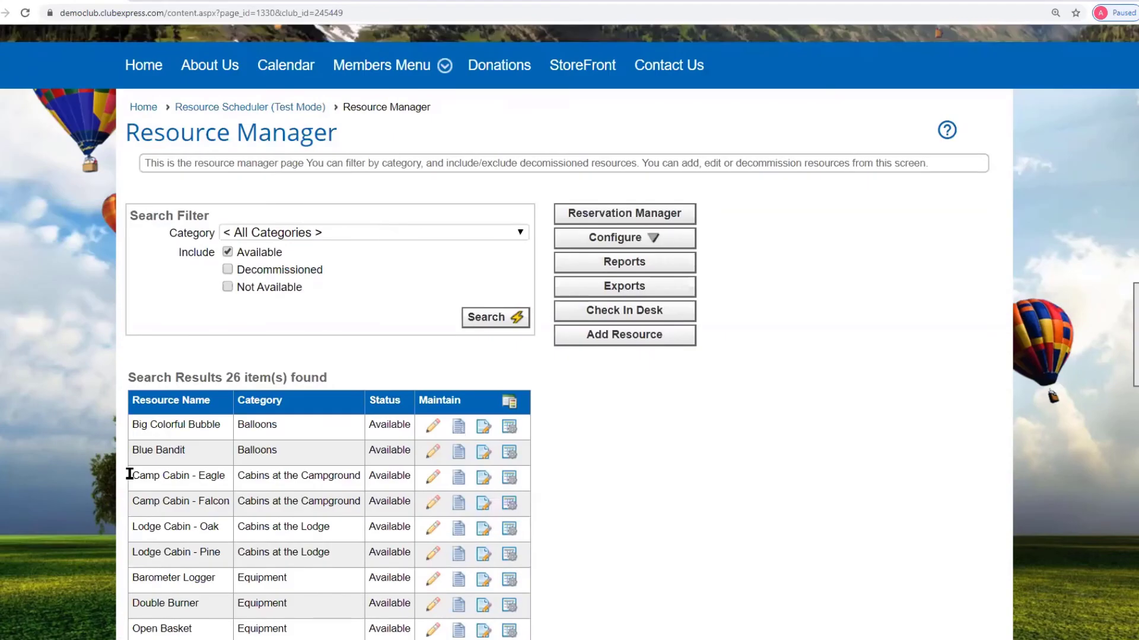
click(621, 336)
scroll(557, 419, down, 3)
- Name the resource Altimeter with display name Altimeter, in Equipment, and expand Optional Fields
click(335, 318)
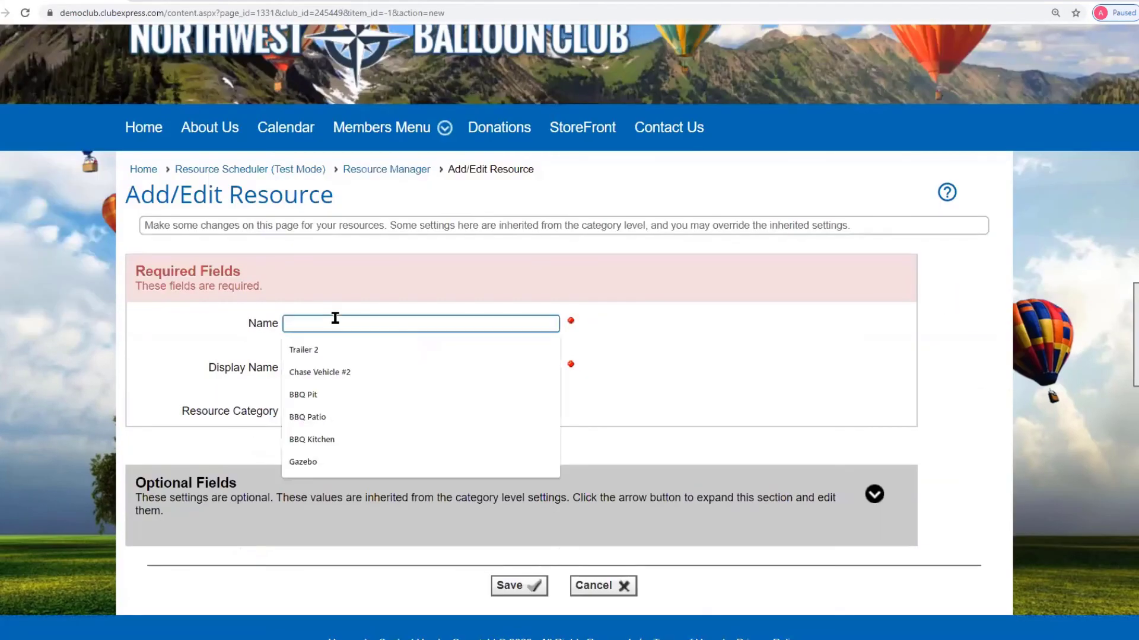
text(Altimeter)
click(309, 363)
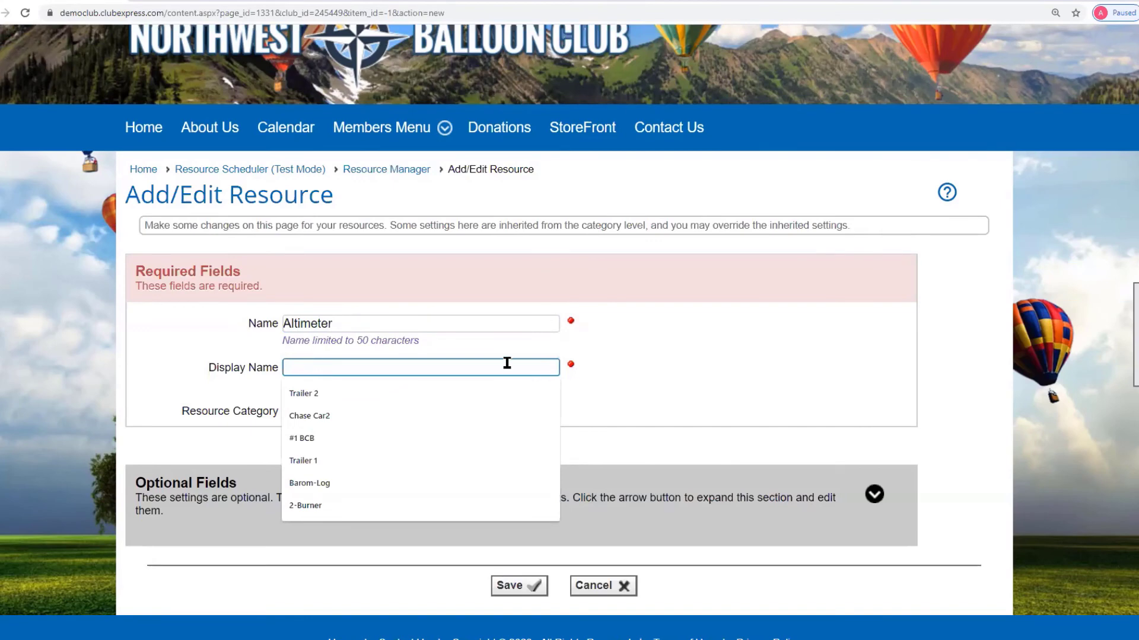
text(Altimeter)
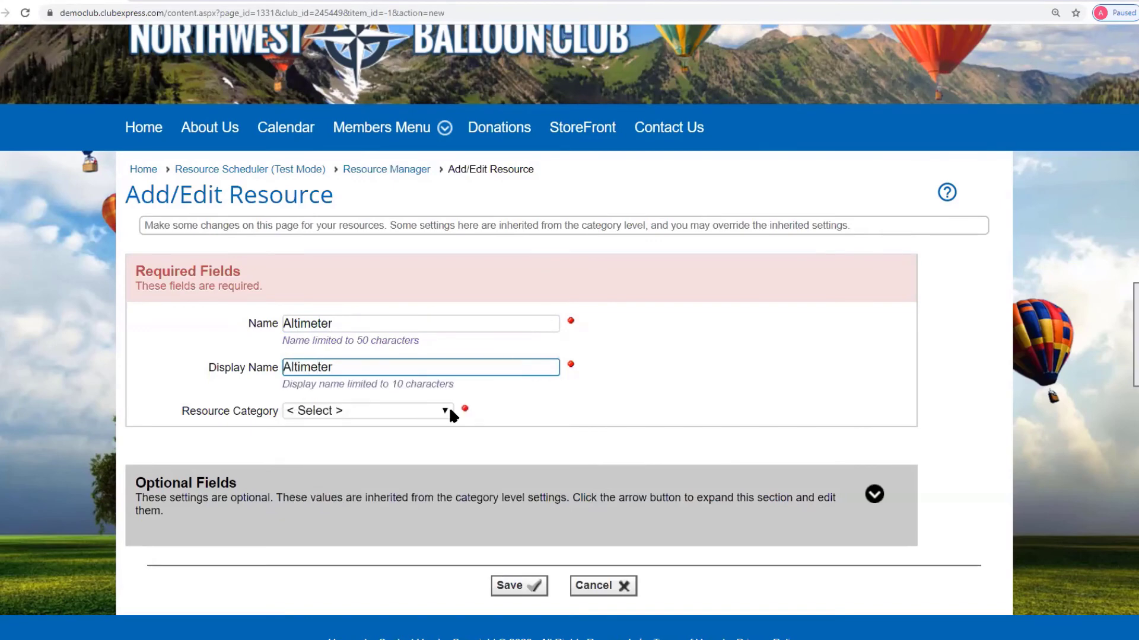
click(446, 410)
click(343, 489)
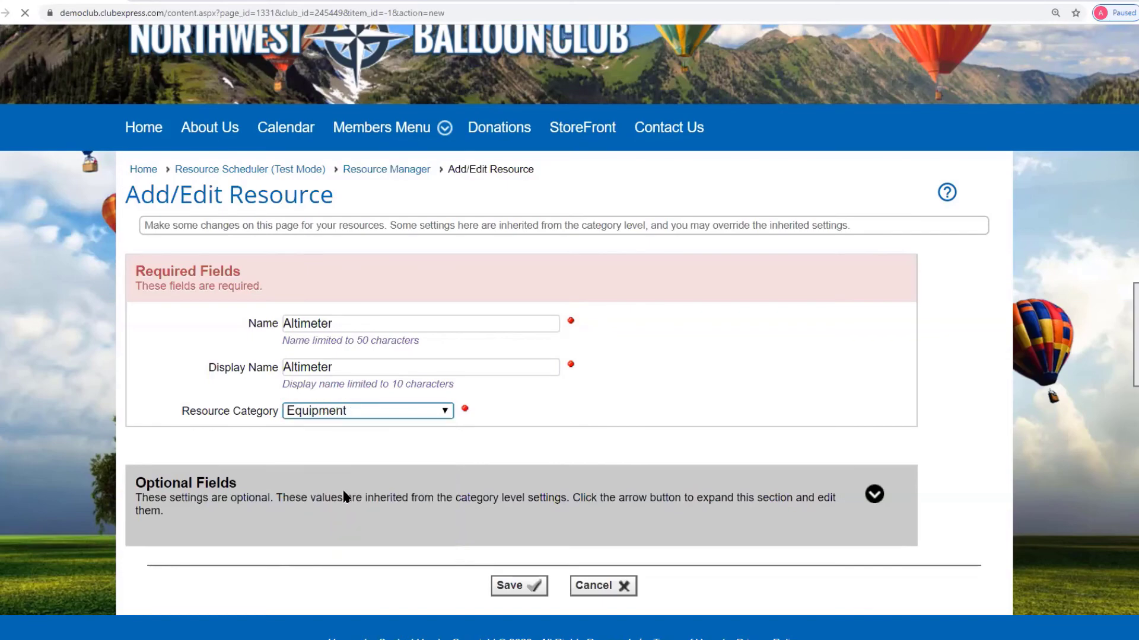
scroll(848, 488, up, 3)
scroll(913, 474, down, 4)
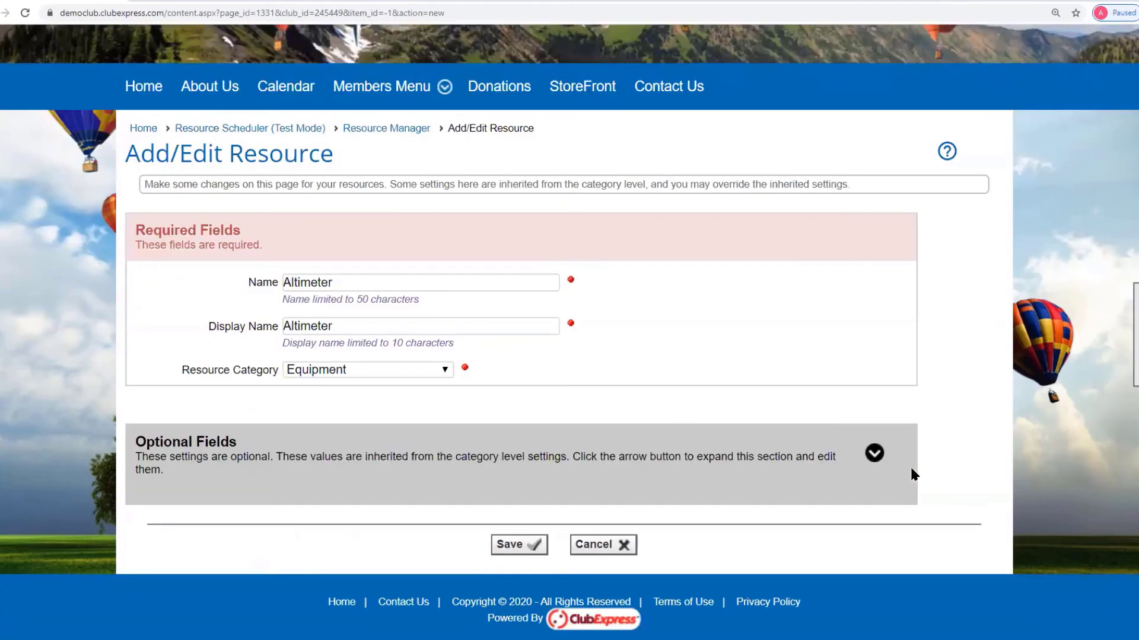
click(874, 454)
- Keep the status unchanged and enter fees of 35 for members and 40 for non-members
scroll(869, 466, down, 5)
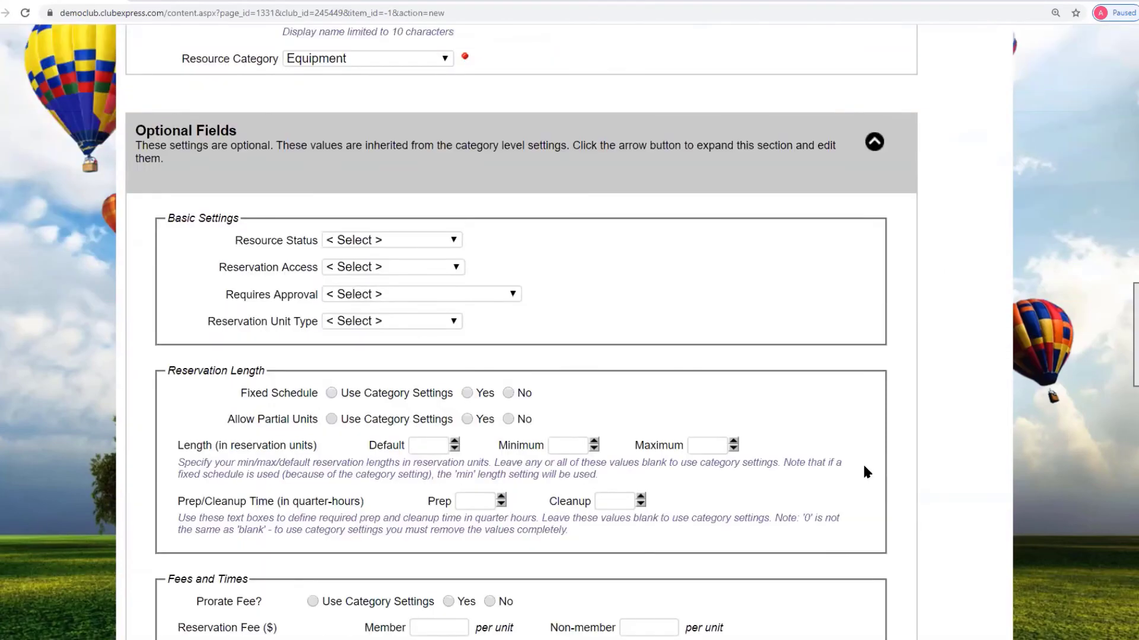
click(454, 240)
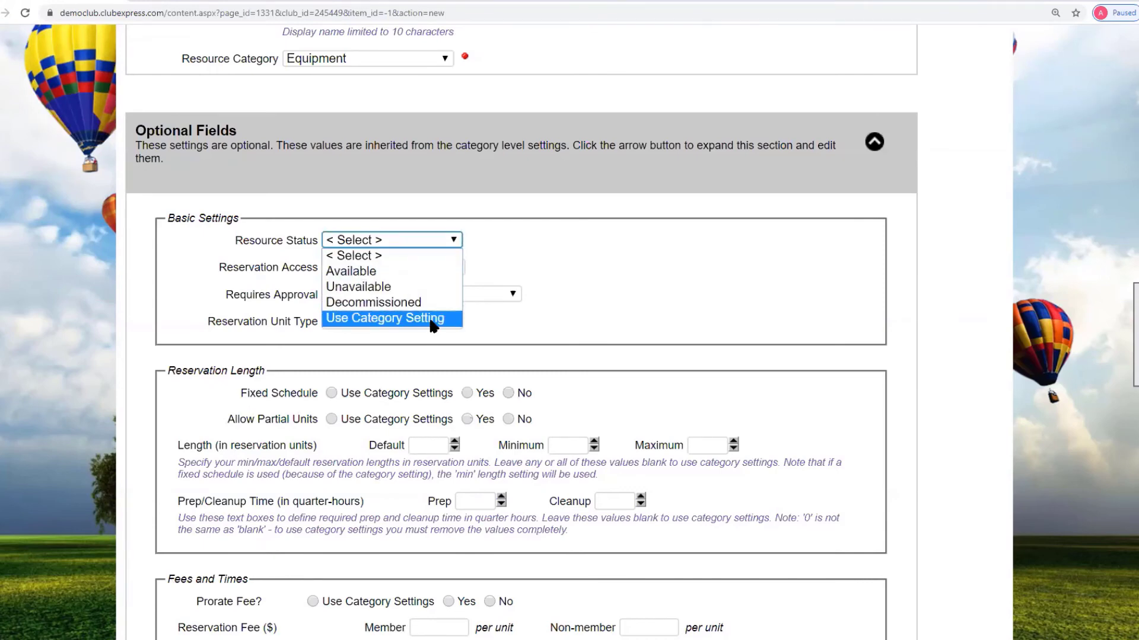
click(743, 250)
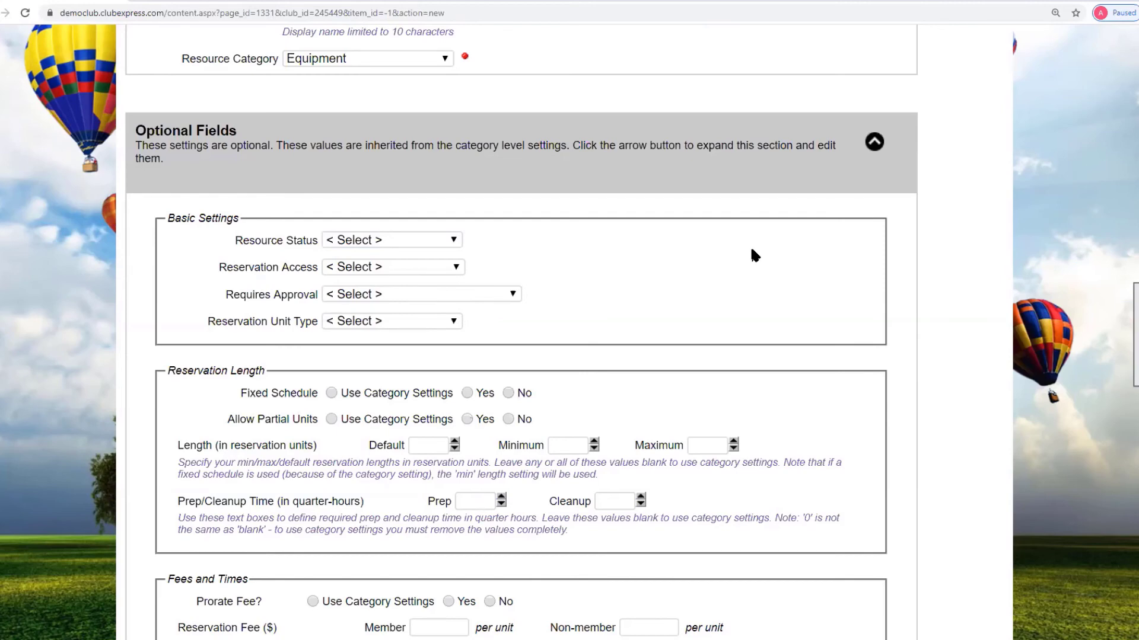
scroll(752, 251, down, 2)
scroll(652, 255, down, 3)
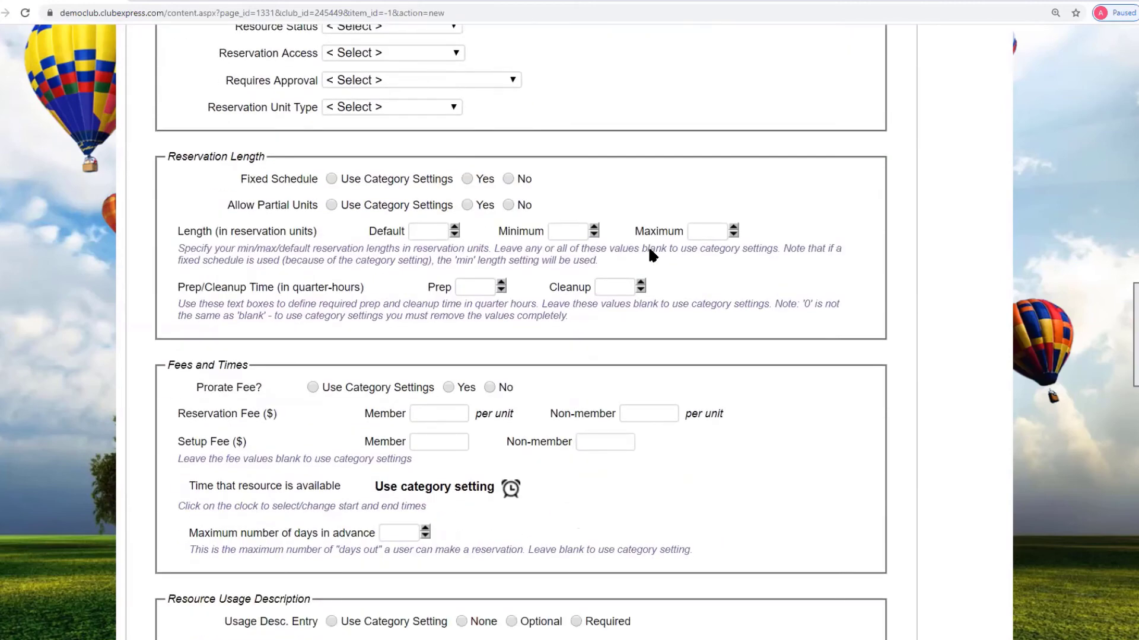
click(440, 316)
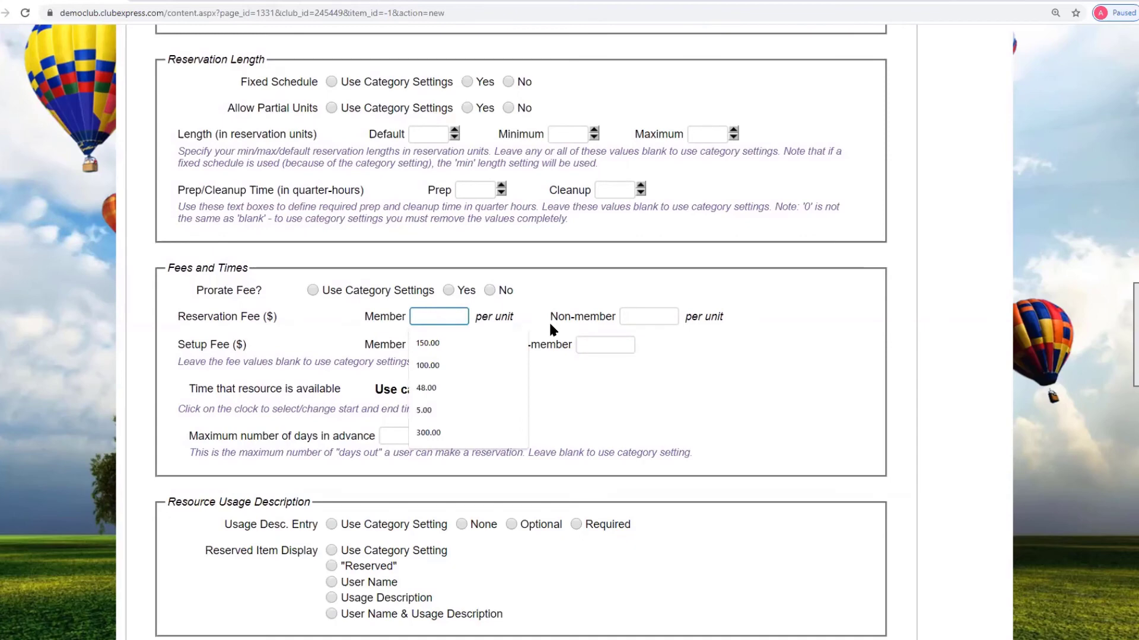
text(35)
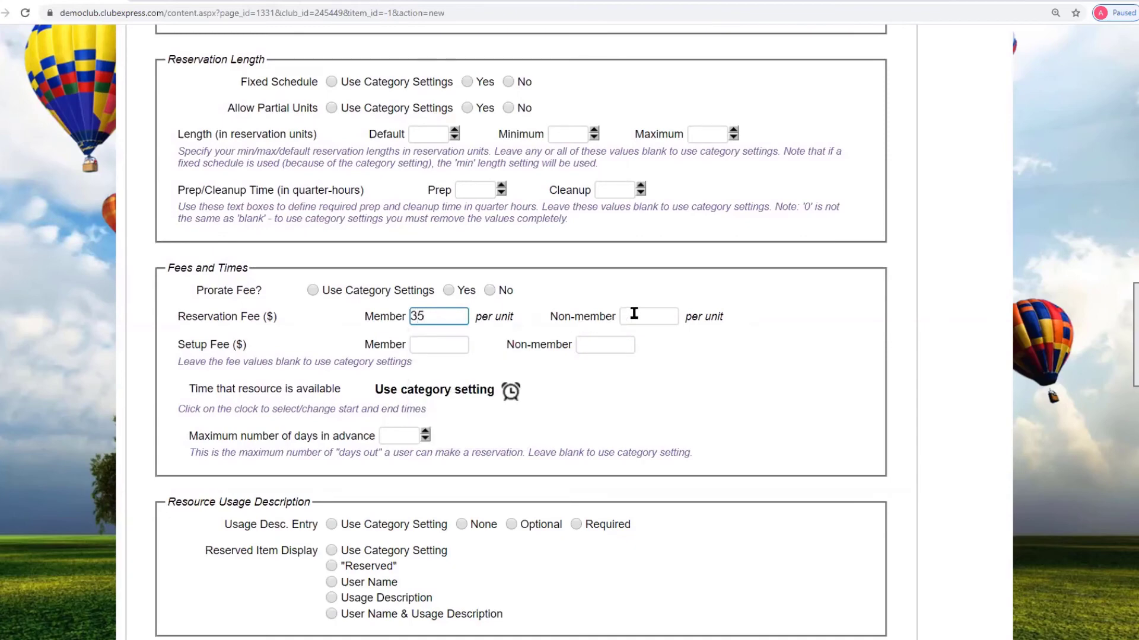
click(634, 313)
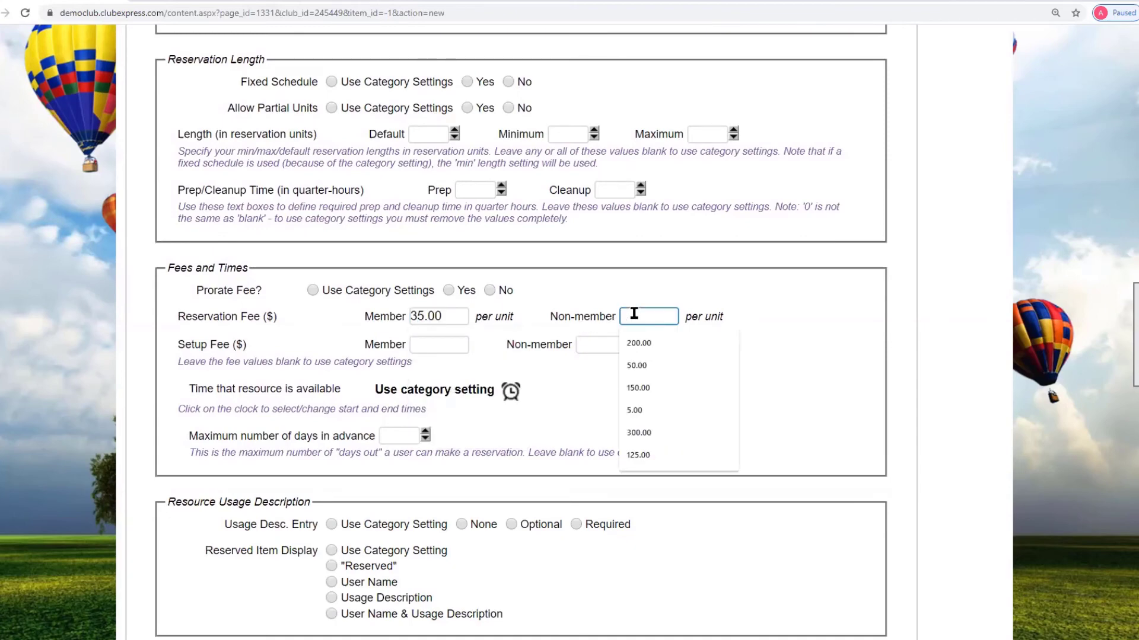
text(40)
click(746, 363)
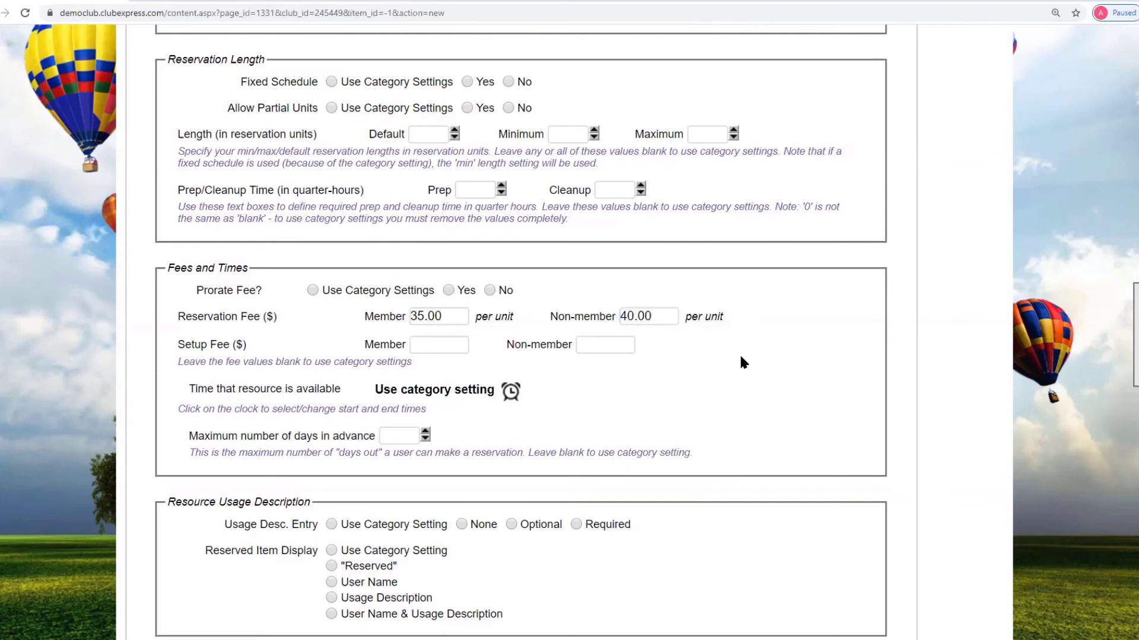
- Set availability from 7:00 AM to 11:00 AM and save the Altimeter resource
click(509, 392)
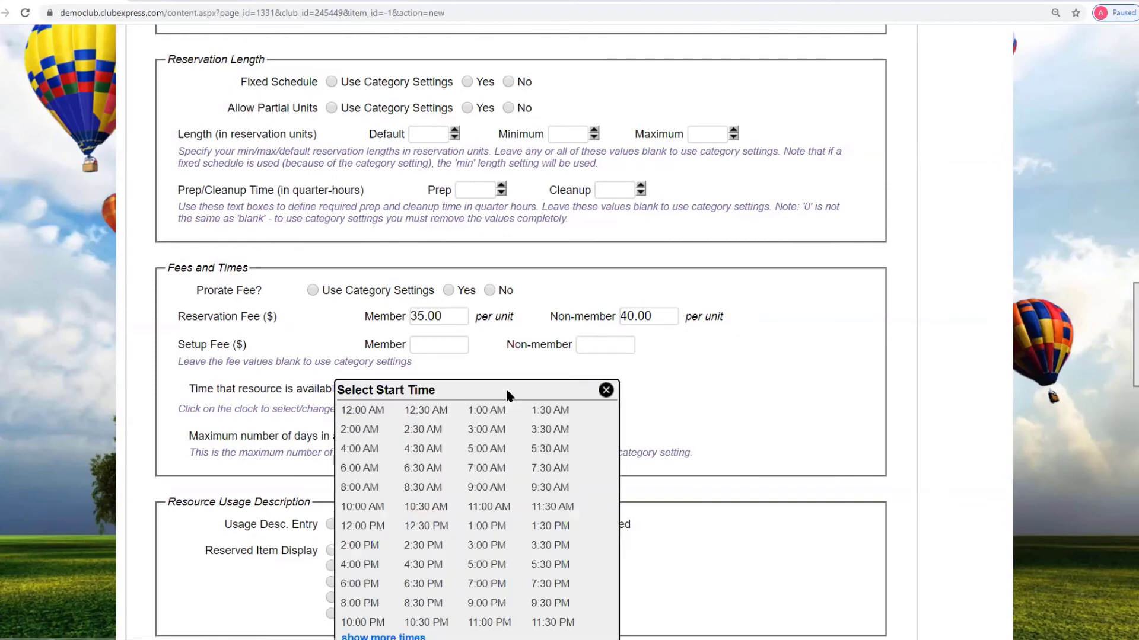
click(482, 472)
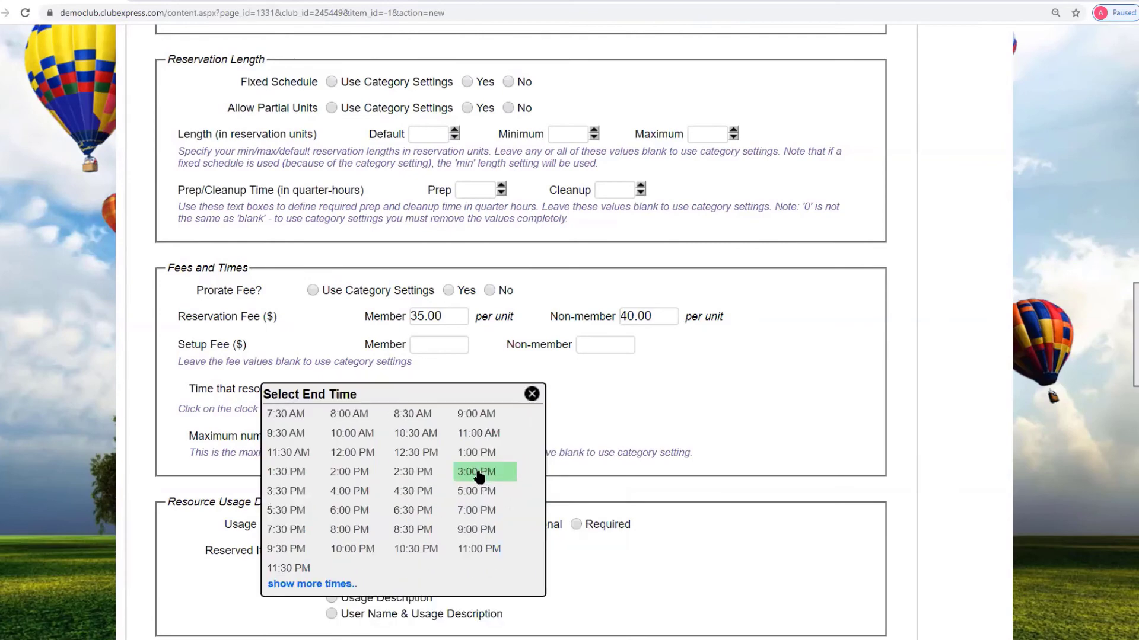
click(485, 438)
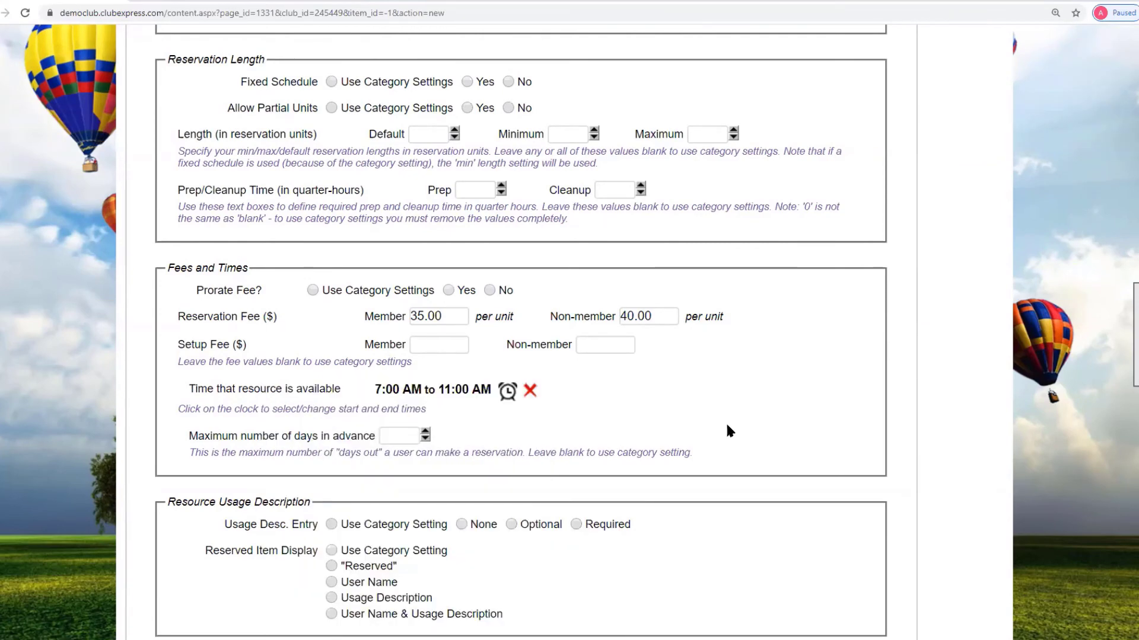
scroll(728, 428, down, 4)
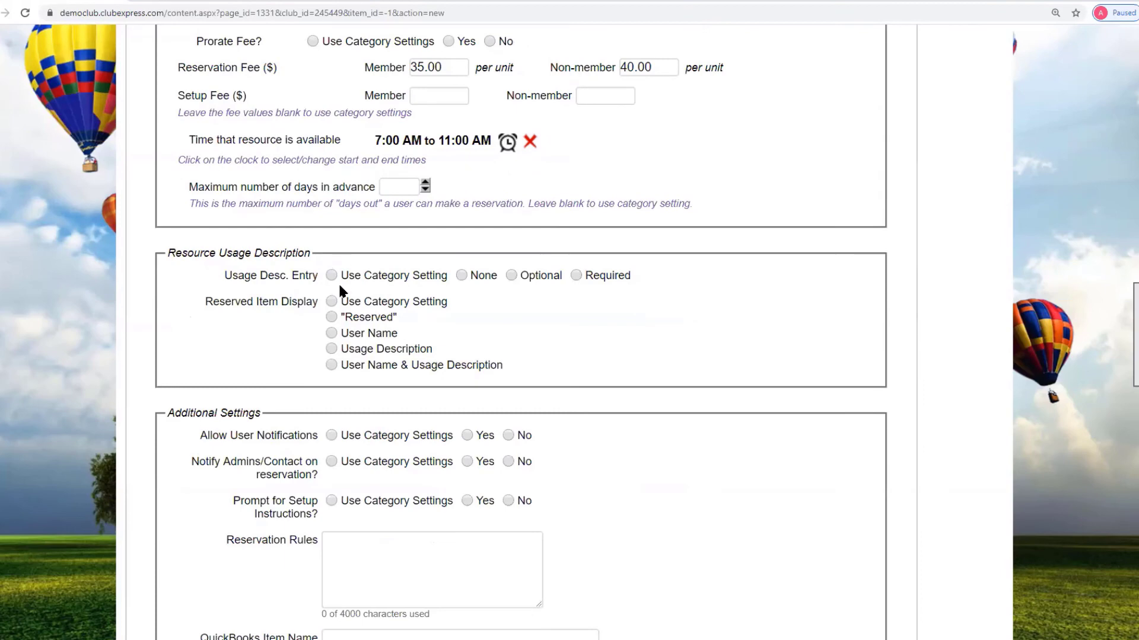
scroll(590, 447, down, 3)
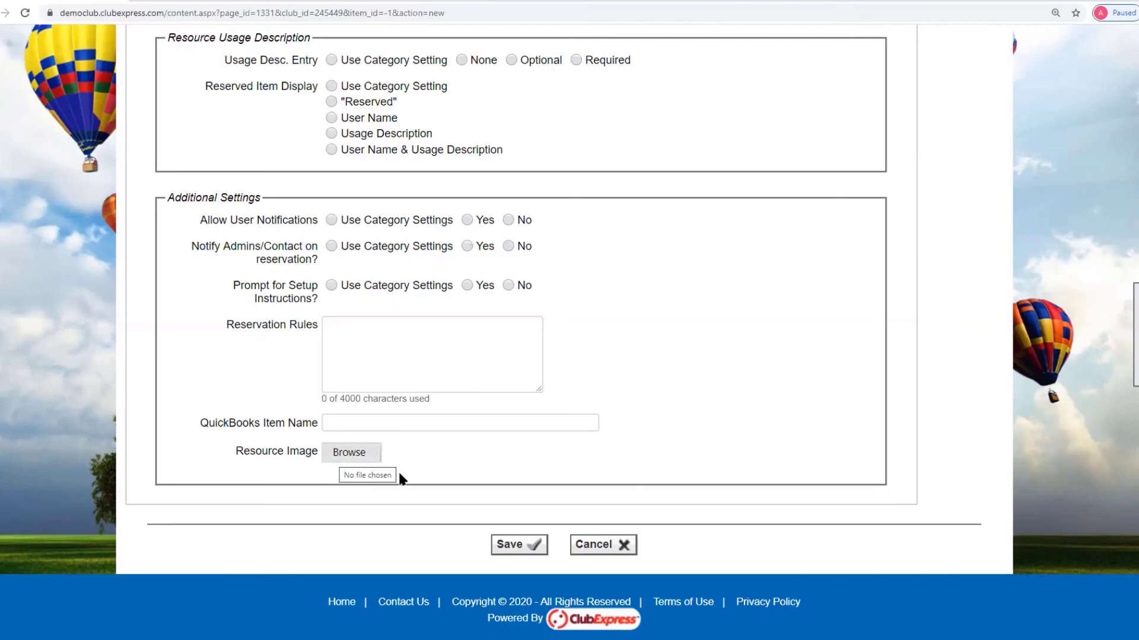
click(507, 546)
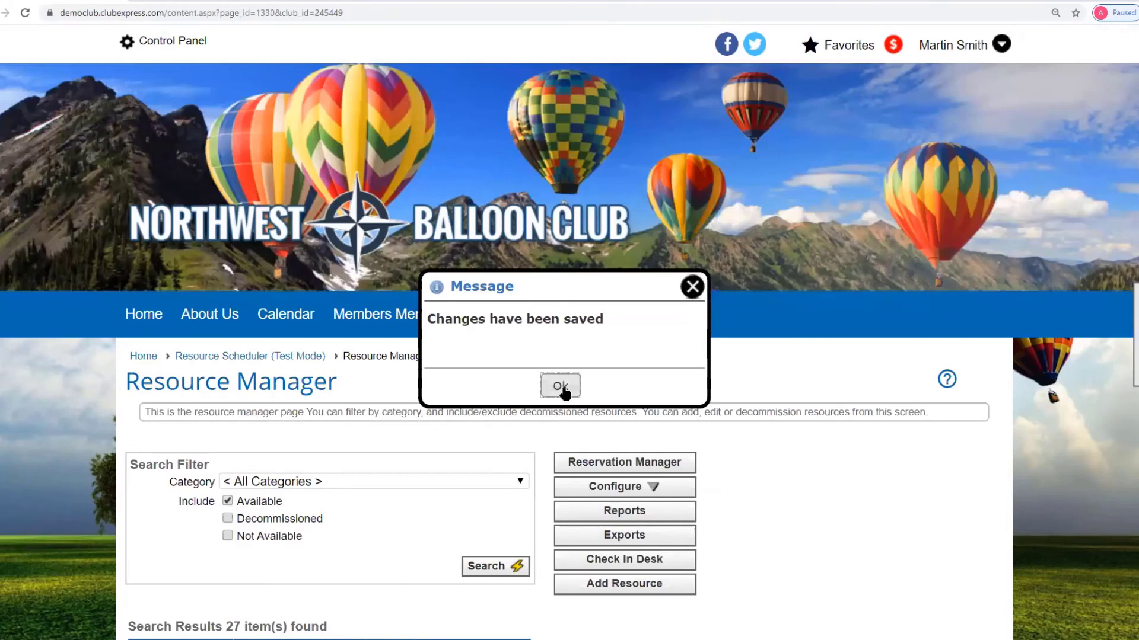
- Dismiss the confirmation and browse the Equipment reservation calendar from the Resource Scheduler
click(560, 386)
click(224, 356)
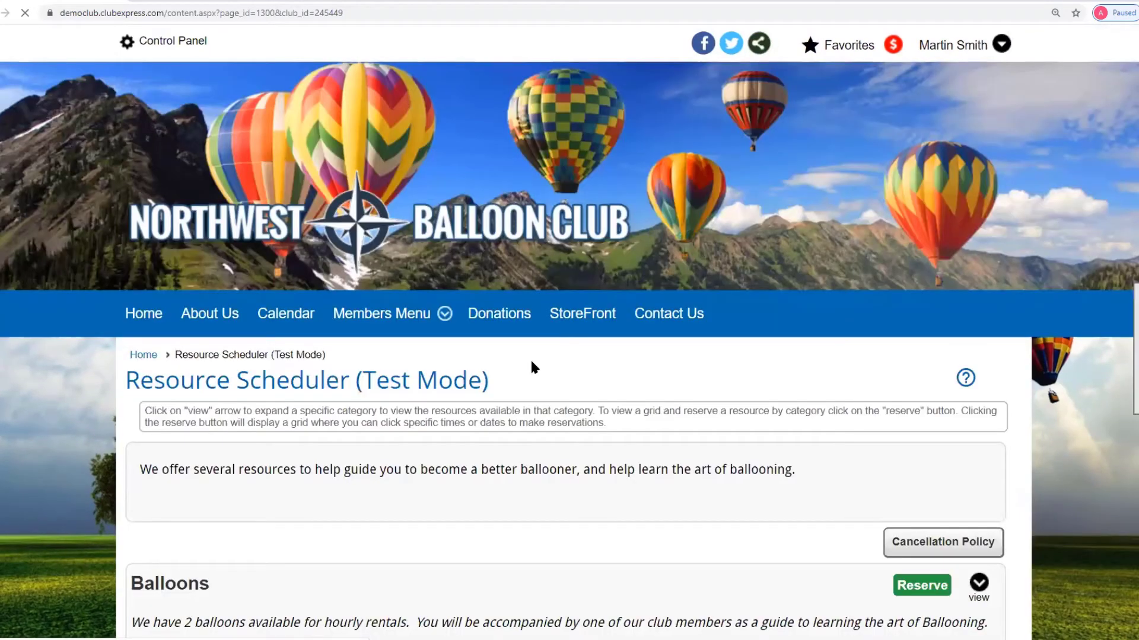
scroll(650, 379, down, 7)
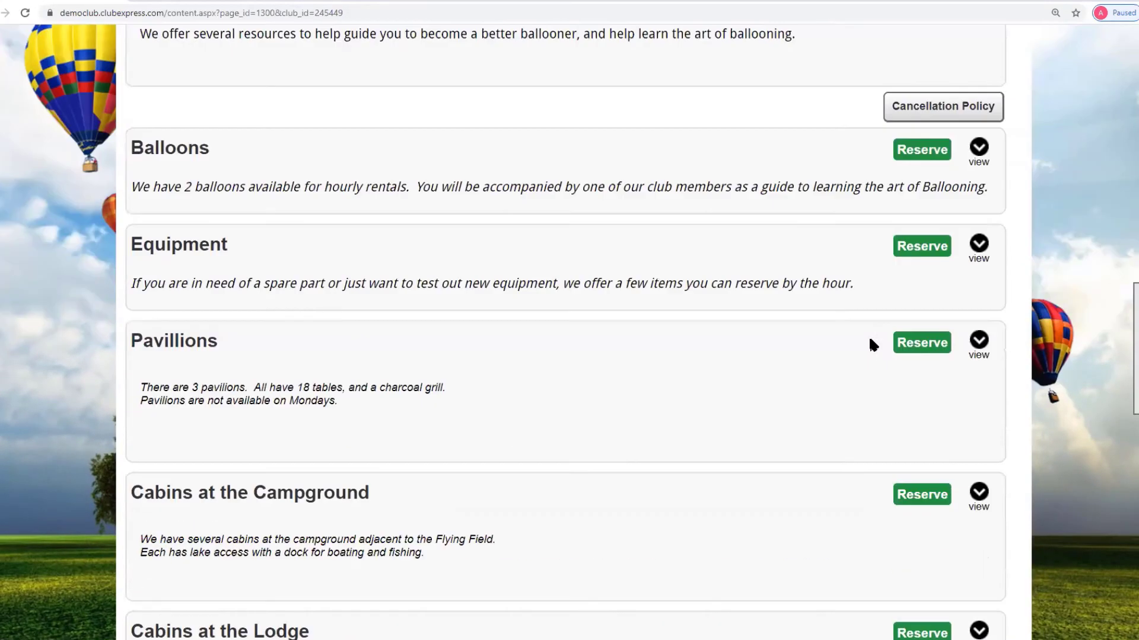
click(938, 248)
scroll(886, 338, down, 4)
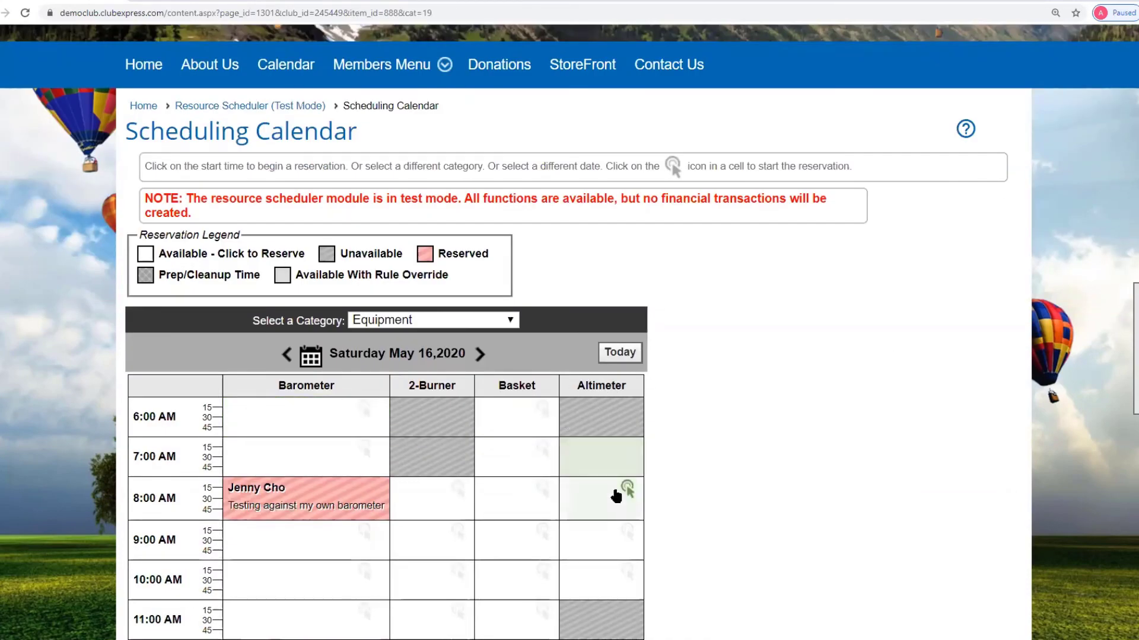
scroll(611, 486, down, 4)
scroll(611, 486, up, 2)
scroll(609, 485, down, 3)
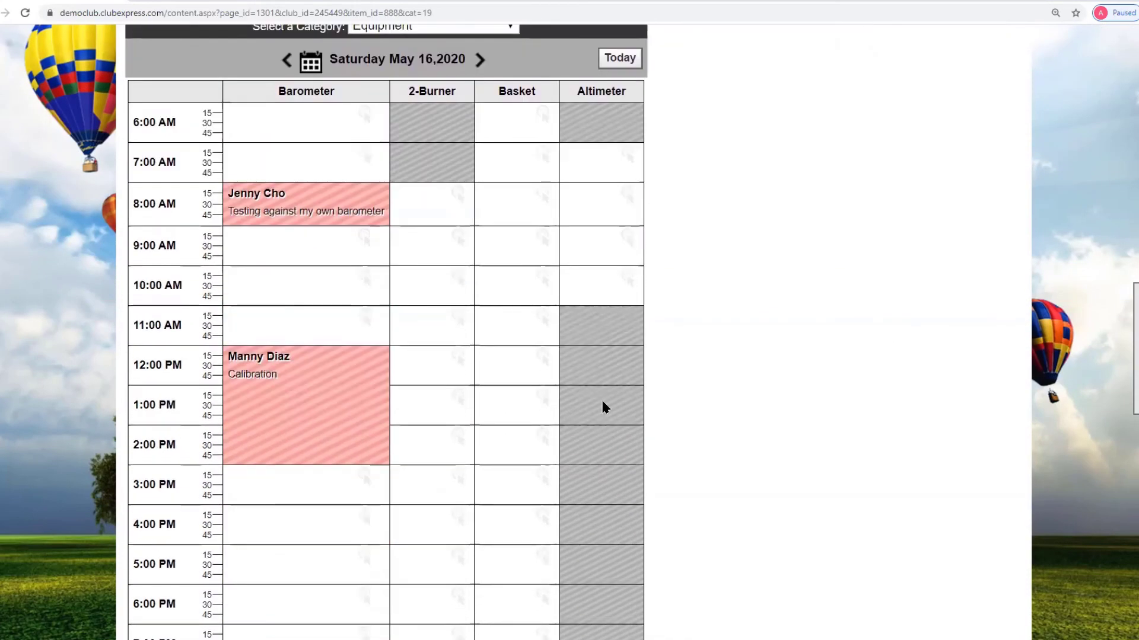
scroll(634, 482, up, 3)
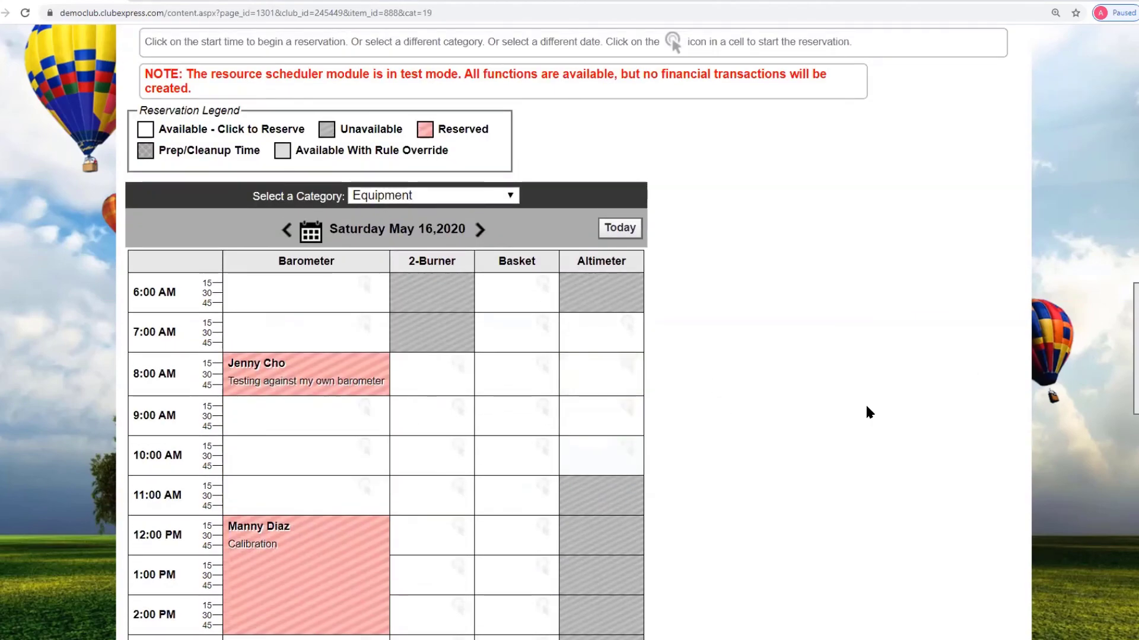
key(alt+Left)
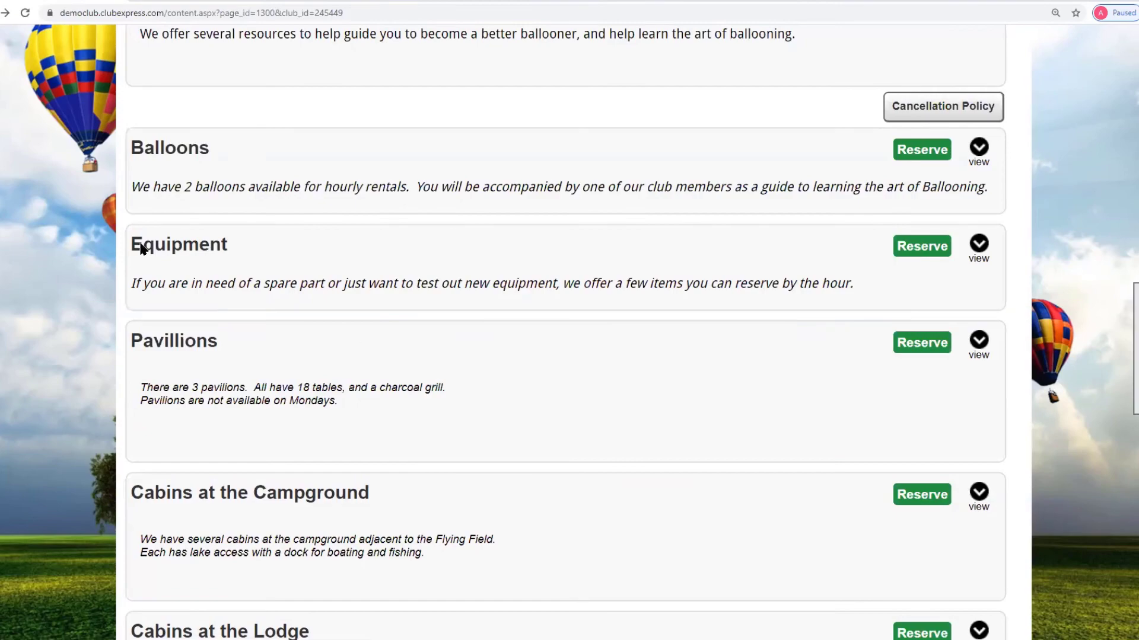
- Expand Equipment to review its items and dismiss the 'Changes have been saved' box
click(978, 244)
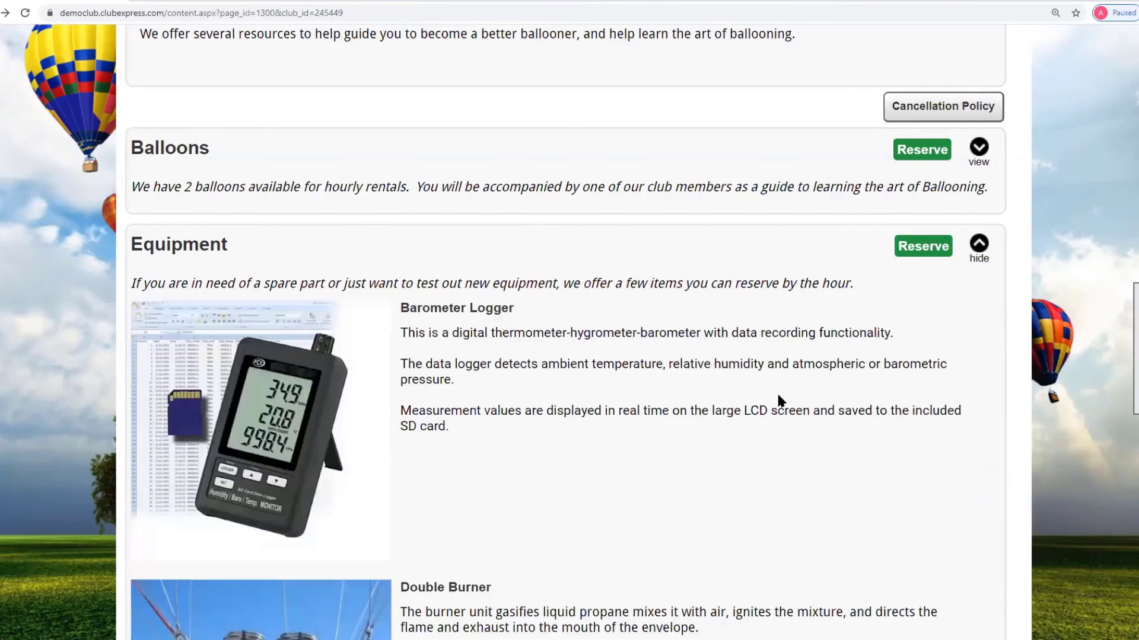
scroll(776, 391, down, 13)
scroll(135, 415, up, 2)
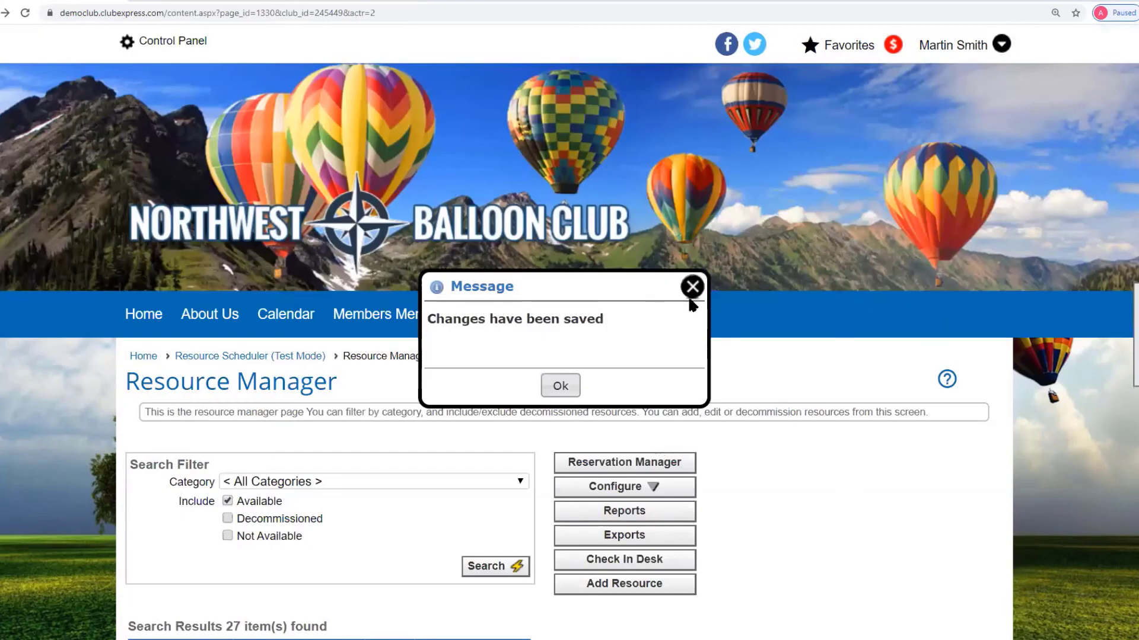
click(695, 283)
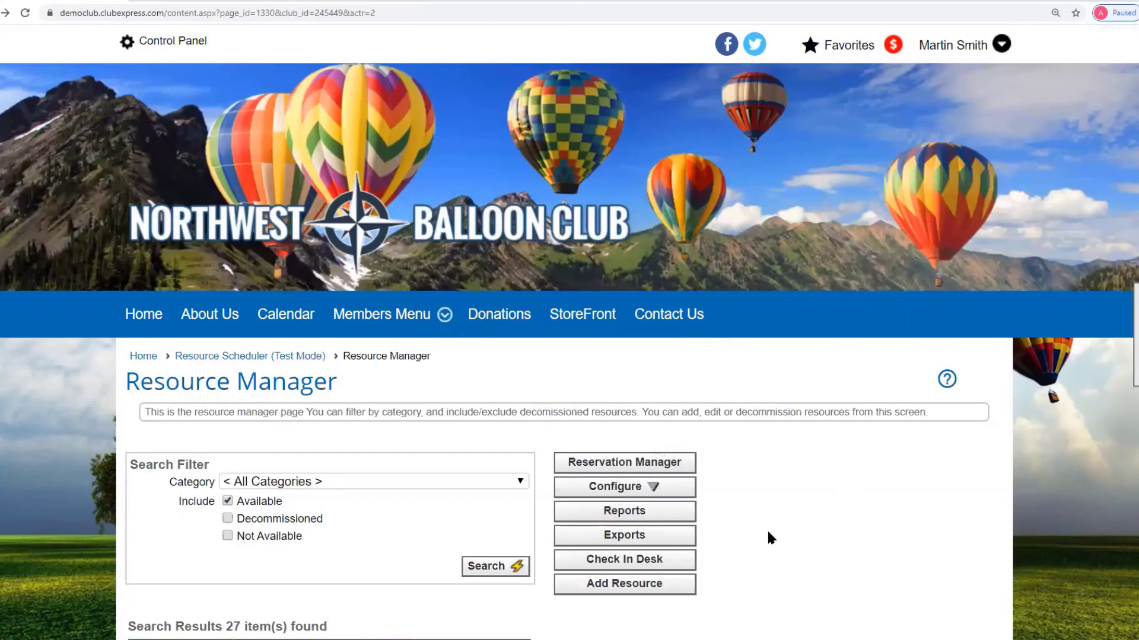
- Open the Reservation Manager and start a new reservation on the Scheduling Calendar
scroll(769, 538, down, 3)
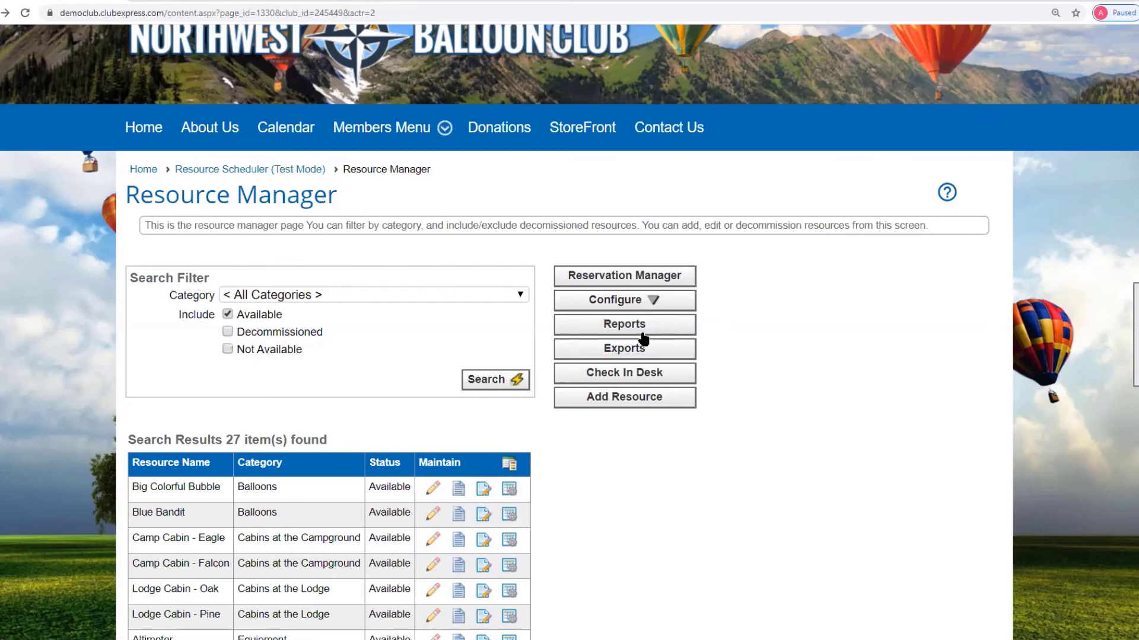
click(648, 283)
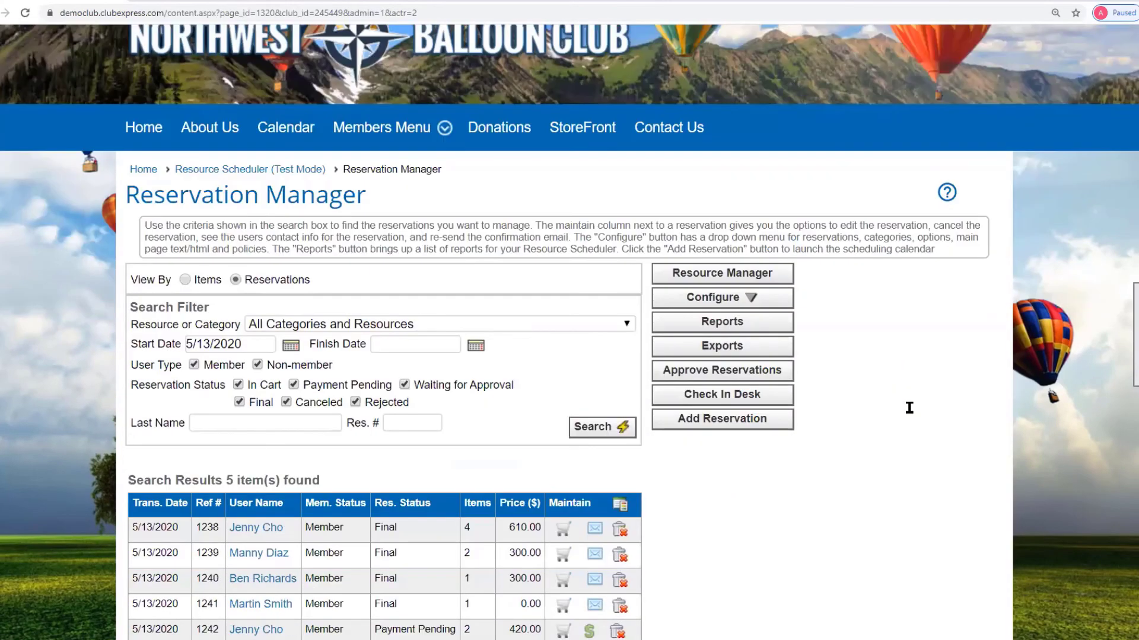
scroll(906, 402, down, 3)
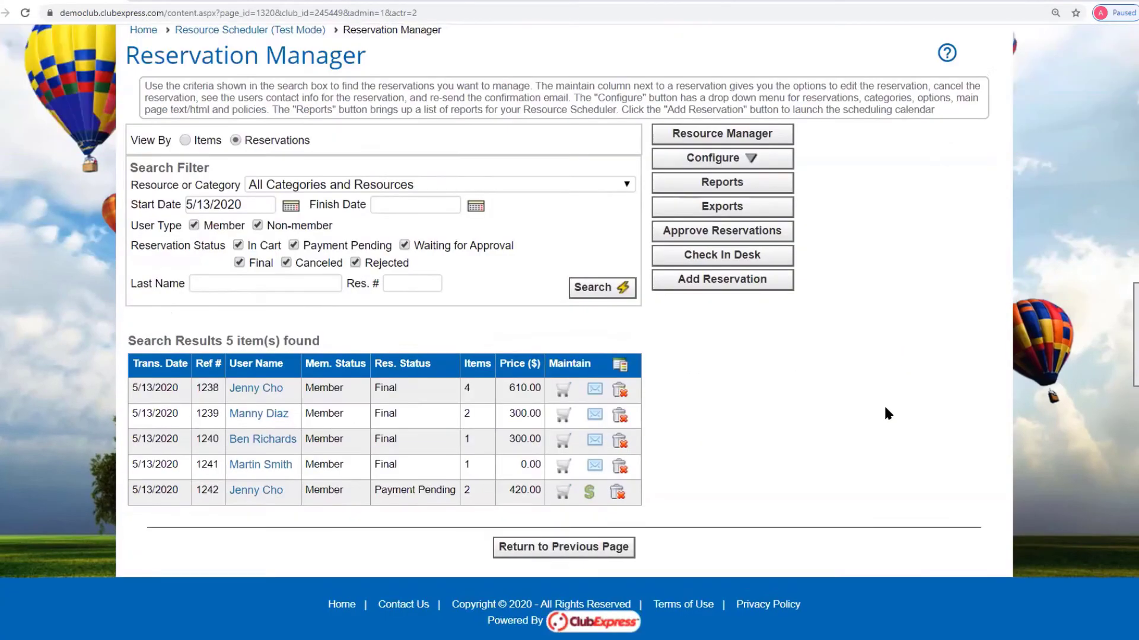
click(699, 279)
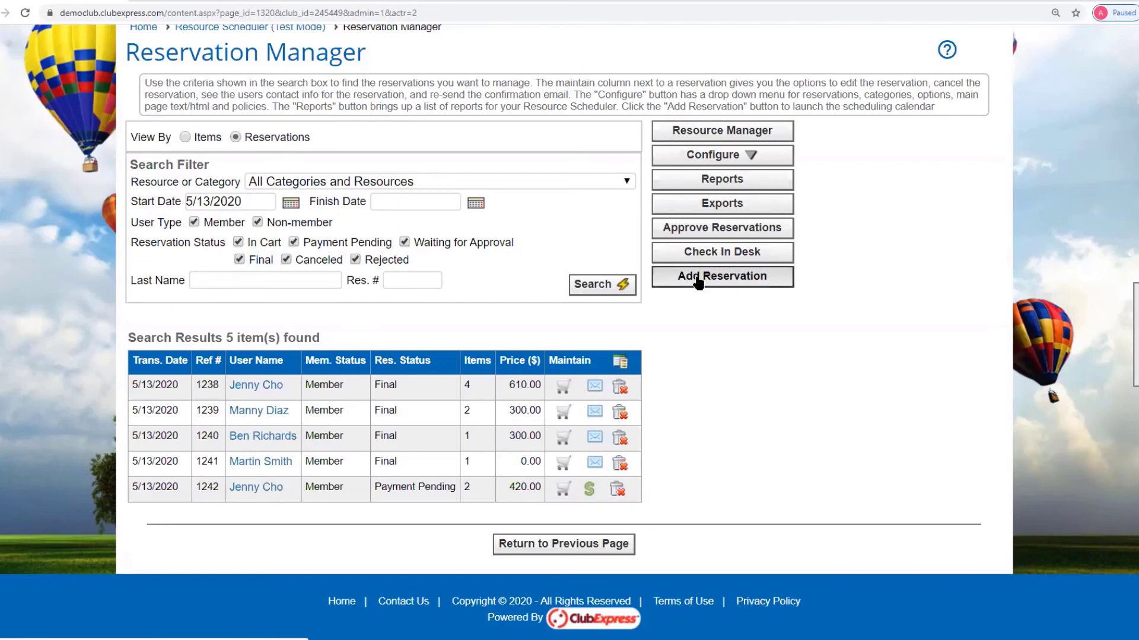
- Show the Cabins at the Lodge calendar for May 2020 with its Pine and Oak bookings
scroll(699, 285, down, 5)
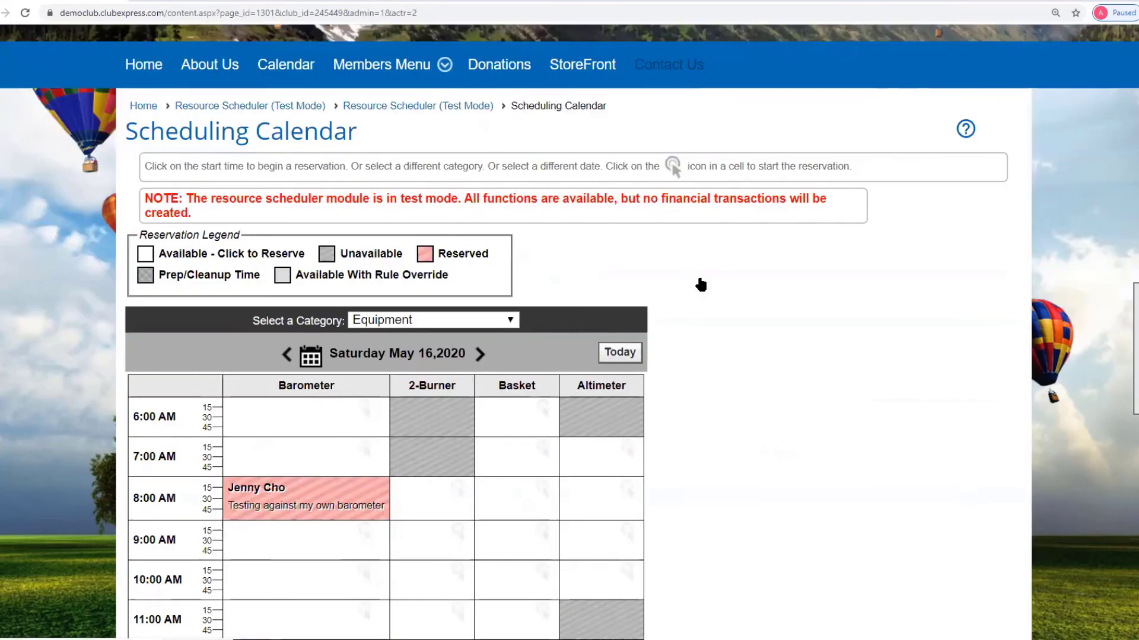
click(512, 323)
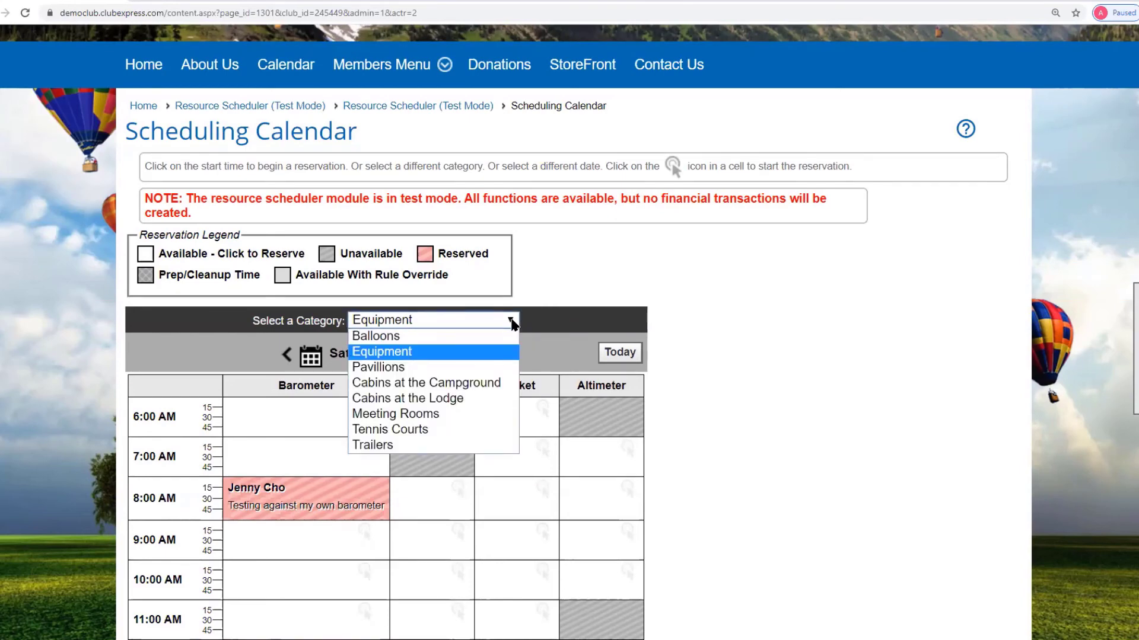
click(407, 398)
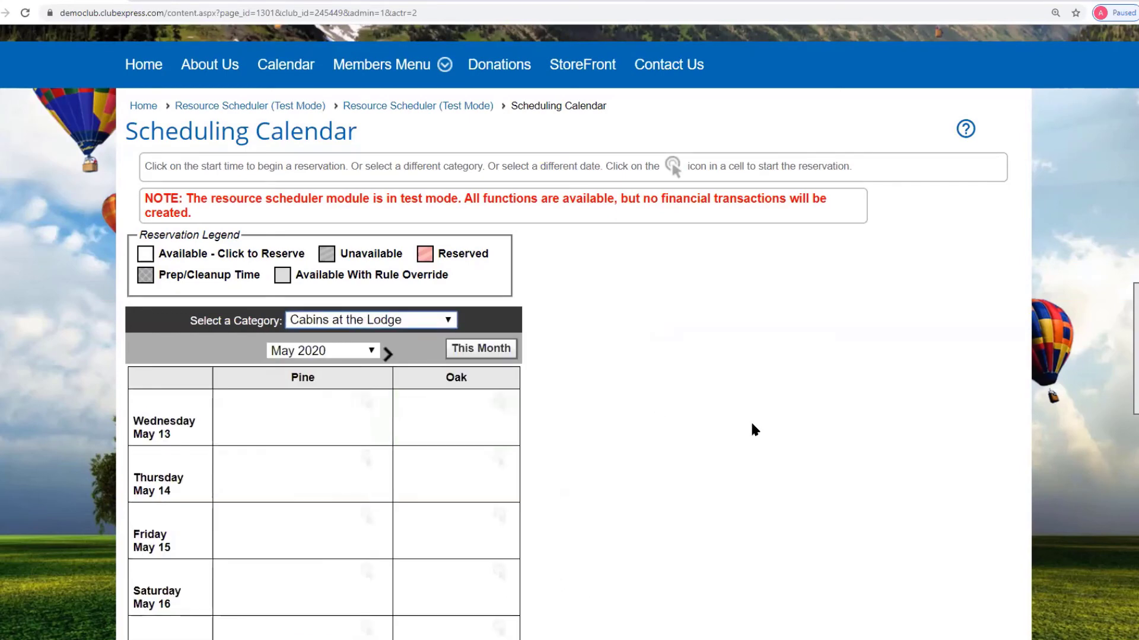
scroll(749, 420, down, 3)
scroll(752, 424, down, 8)
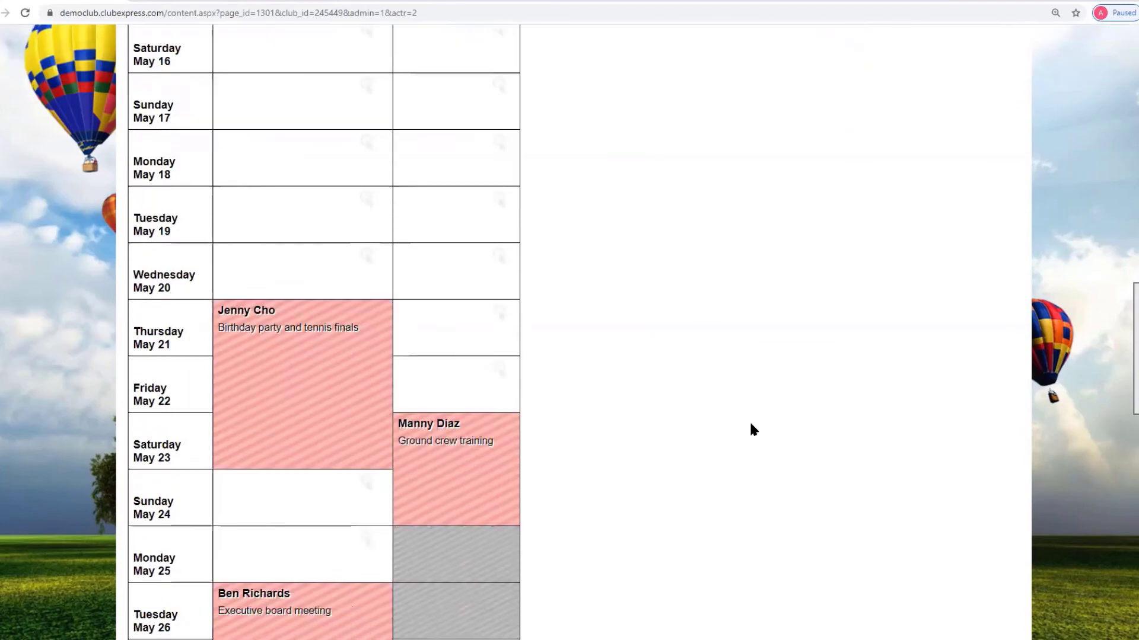
scroll(749, 421, down, 3)
scroll(453, 322, up, 2)
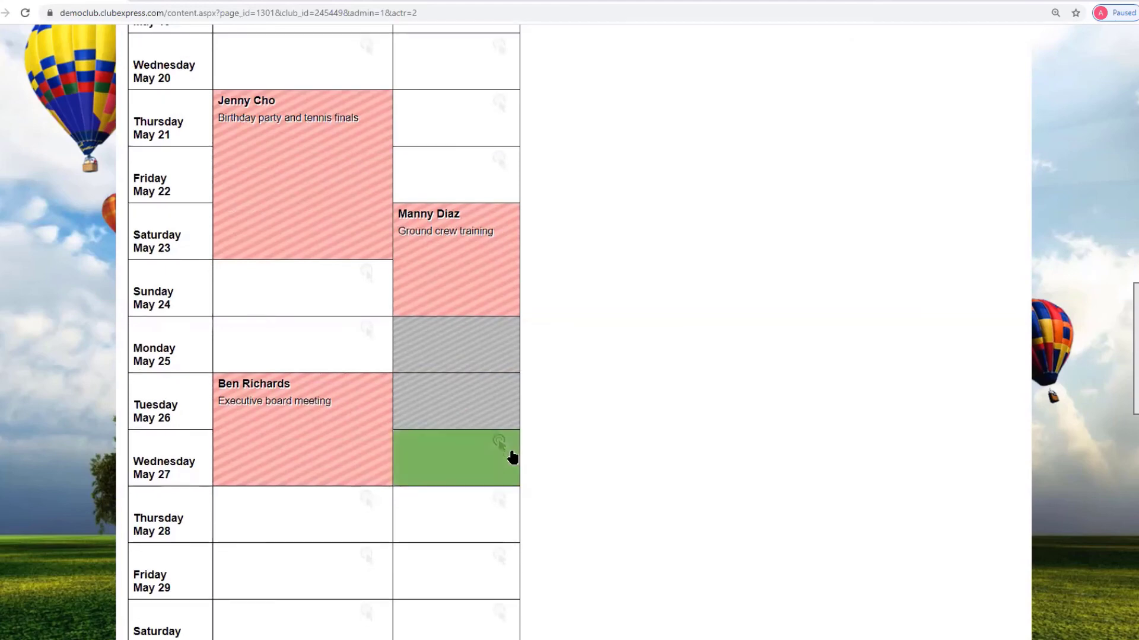
scroll(513, 457, down, 4)
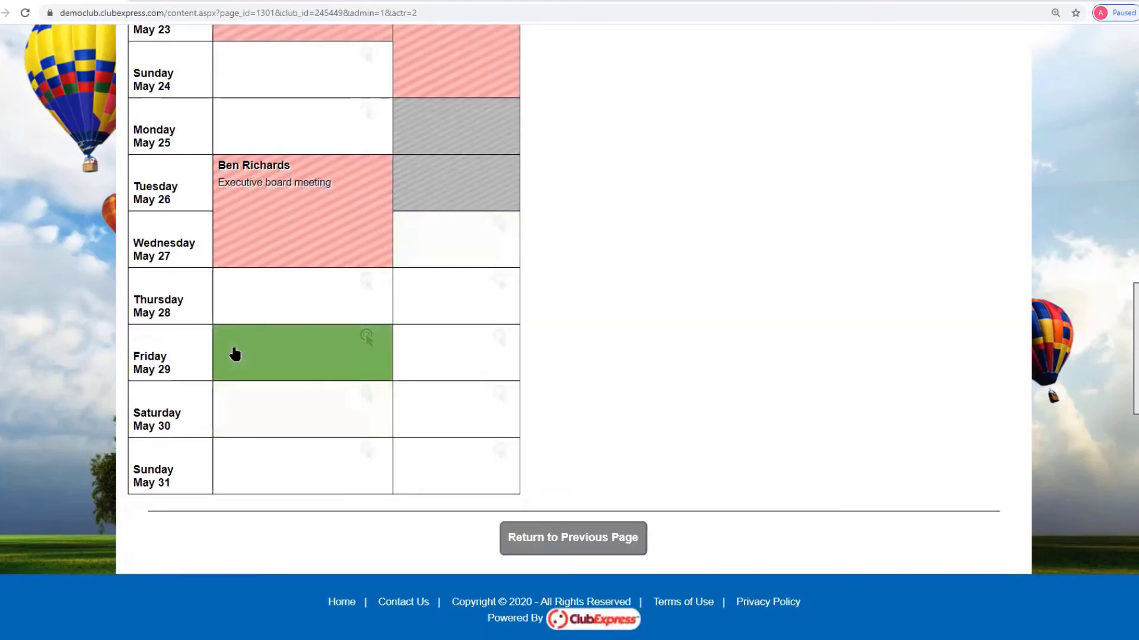
- Block Lodge Cabin - Pine for 2 nights from Friday May 29, marking the days unavailable
click(234, 354)
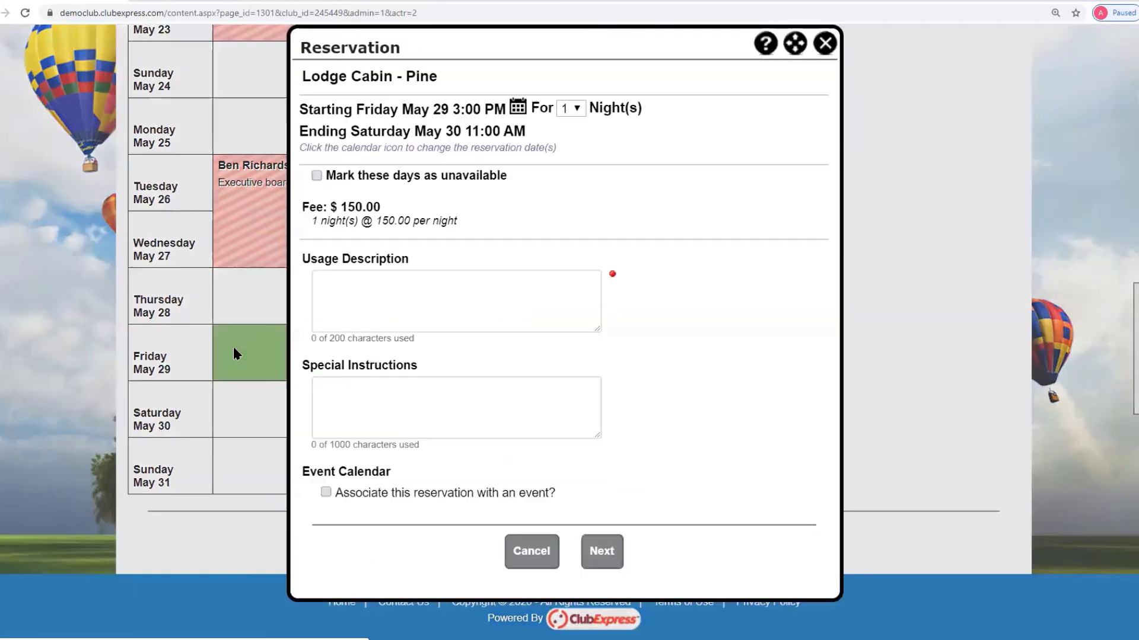
click(578, 110)
click(570, 133)
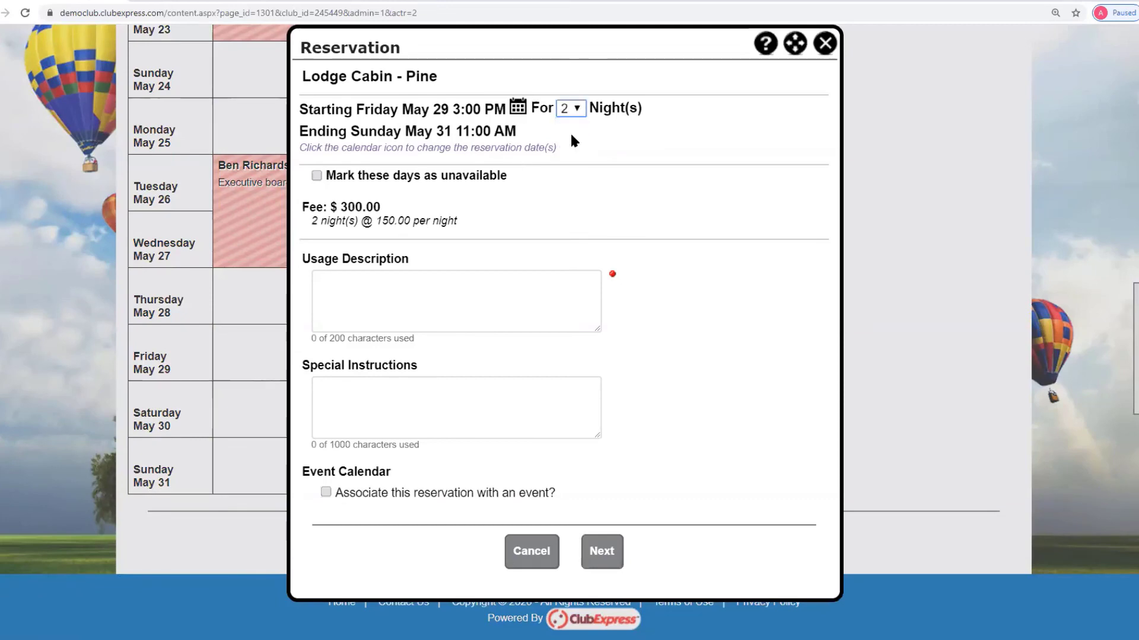
click(316, 176)
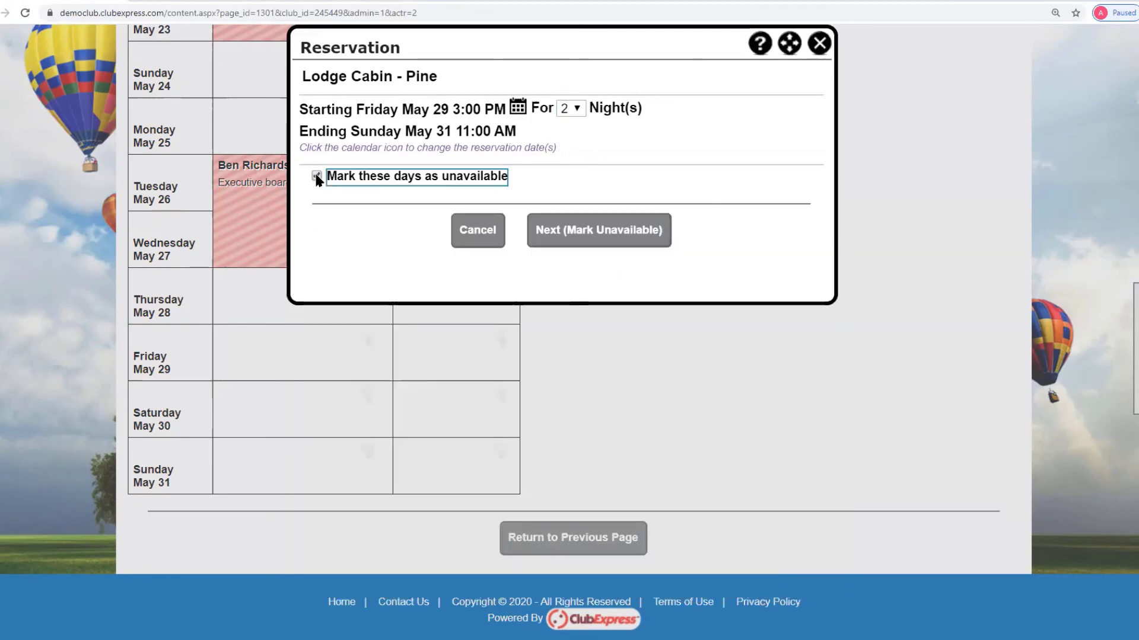
click(598, 235)
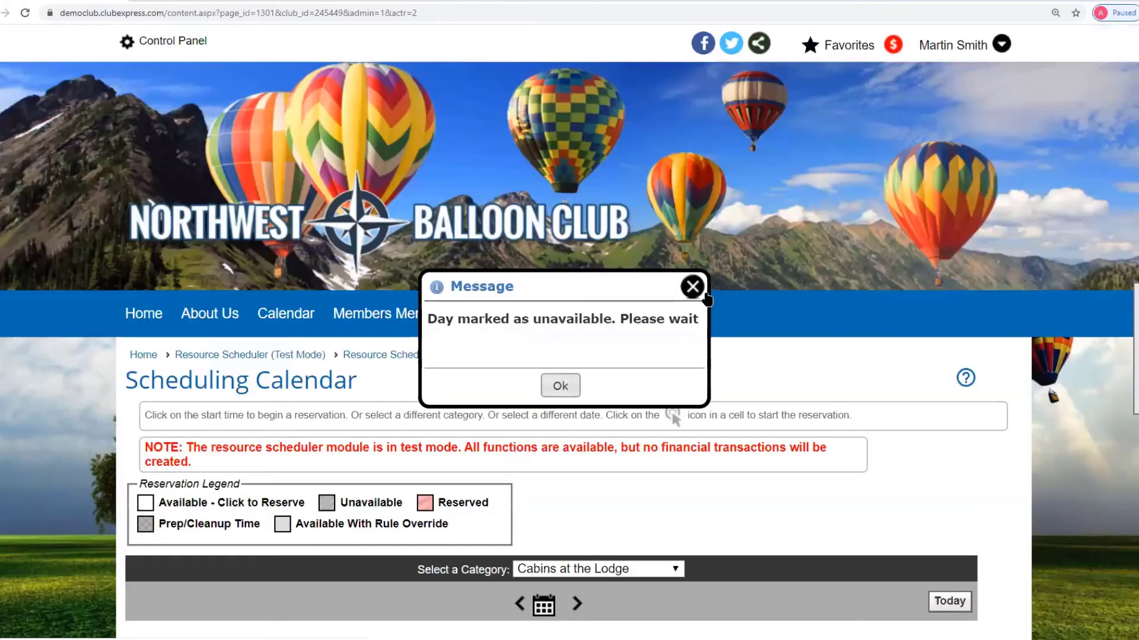
click(692, 288)
scroll(818, 312, down, 3)
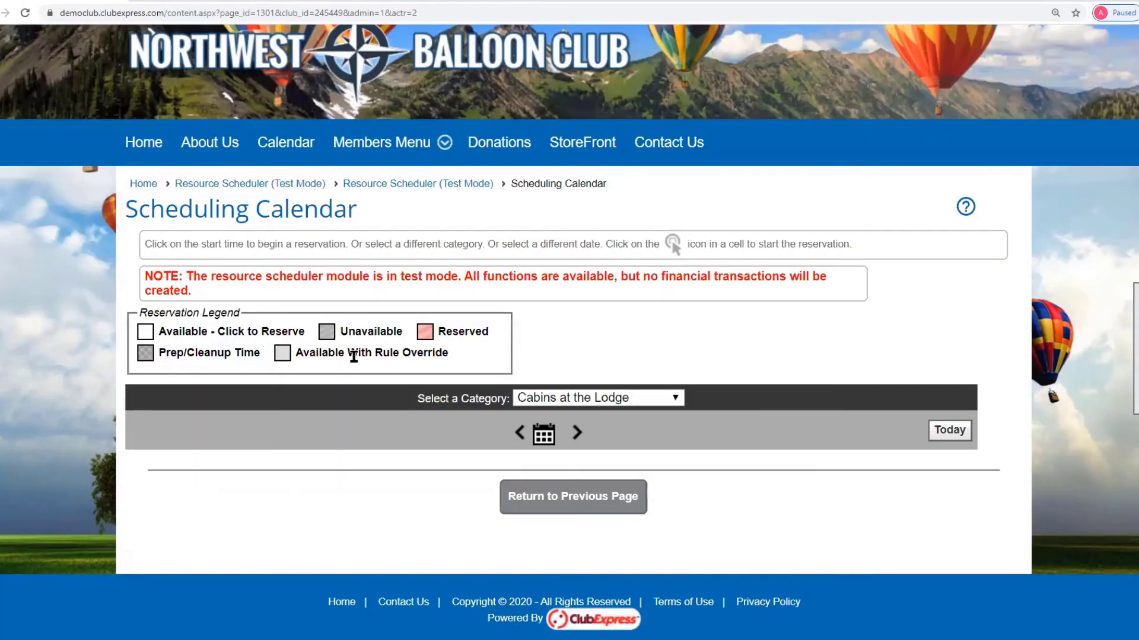
- Reload the Cabins at the Lodge calendar to check the greyed-out Pine dates
click(638, 398)
click(572, 476)
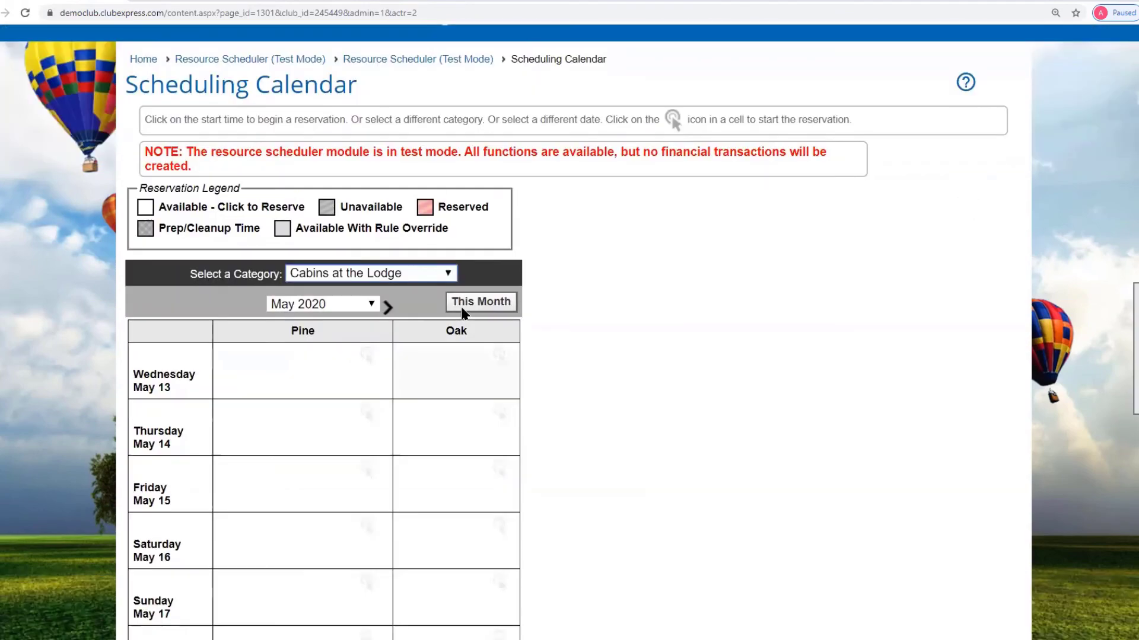
scroll(538, 305, down, 10)
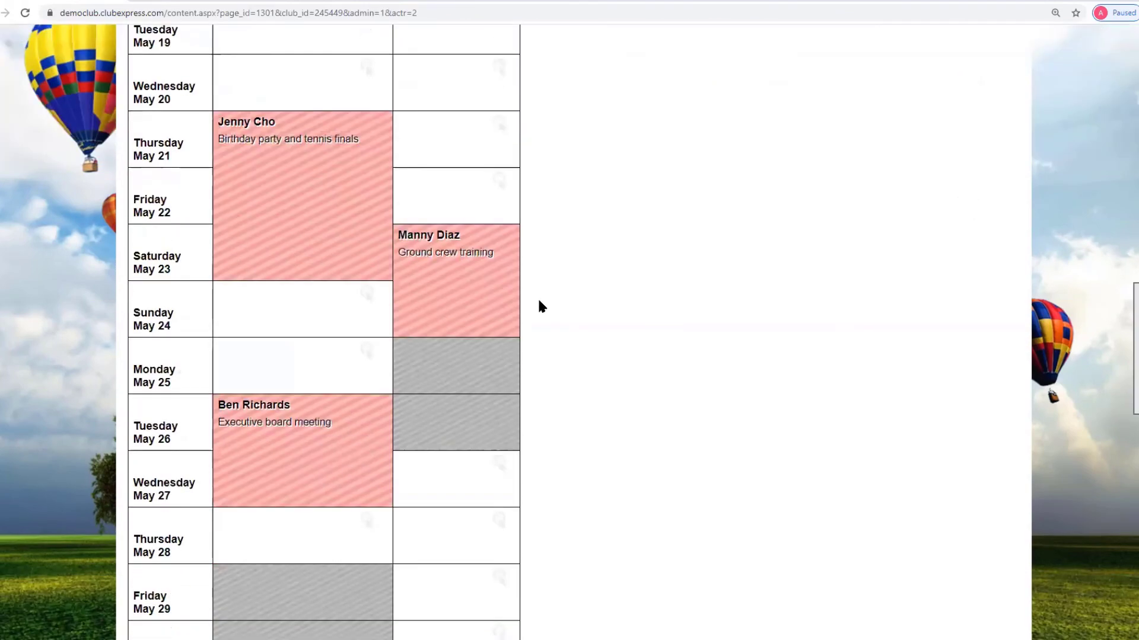
scroll(538, 306, down, 4)
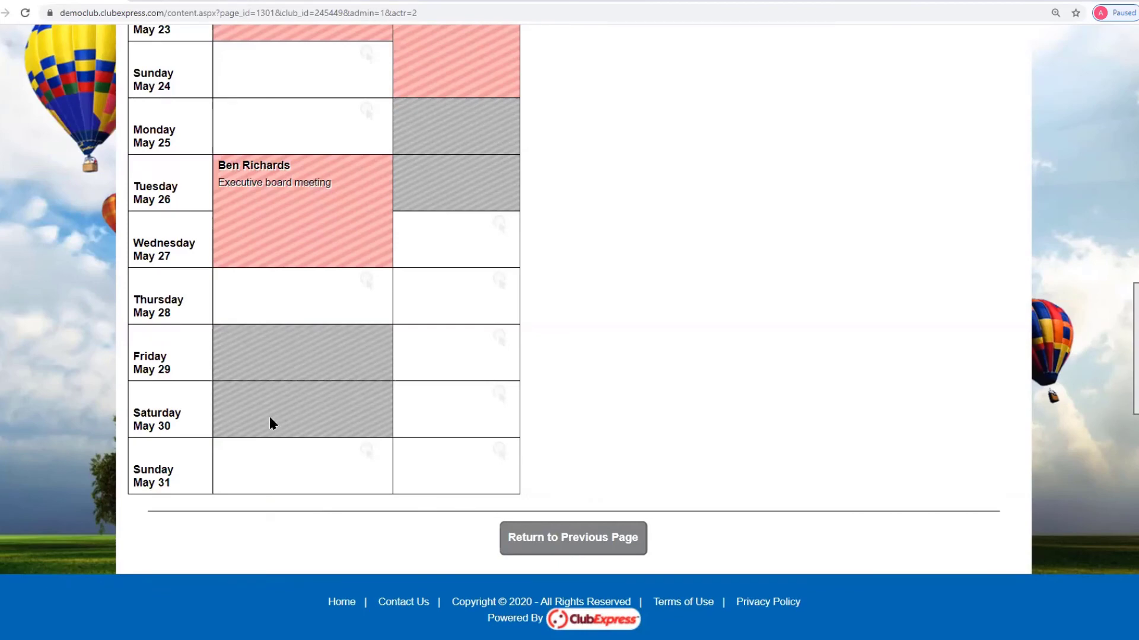
- Open the Reservation Manager from the scheduler admin pages to see the new 0.00 entry 1243
mouse_move(1129, 368)
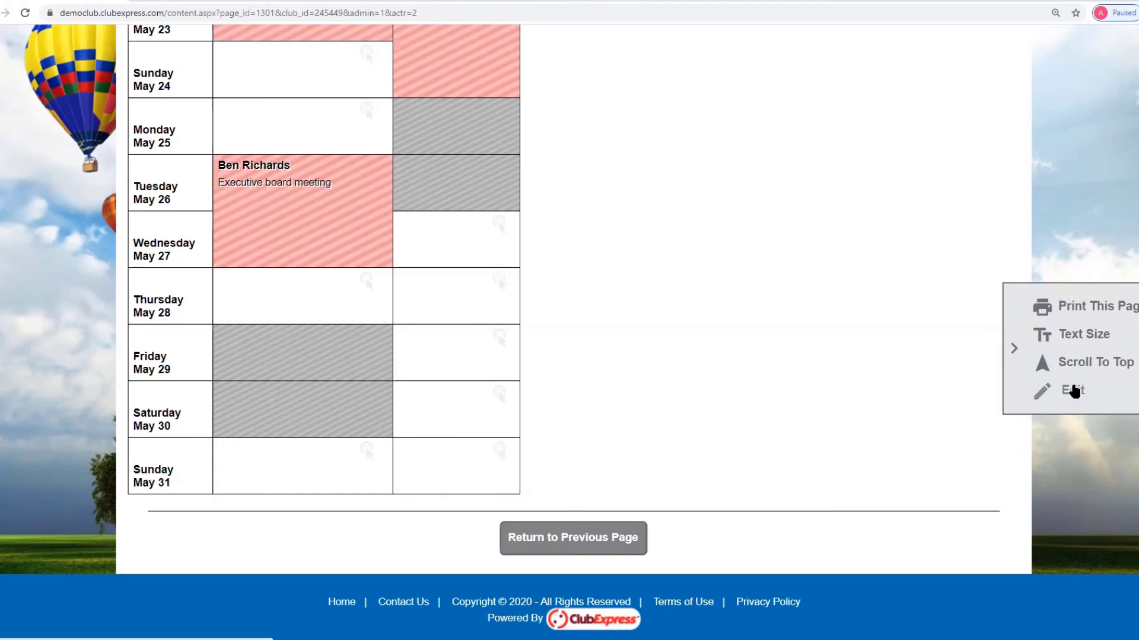
click(1073, 391)
scroll(881, 383, down, 3)
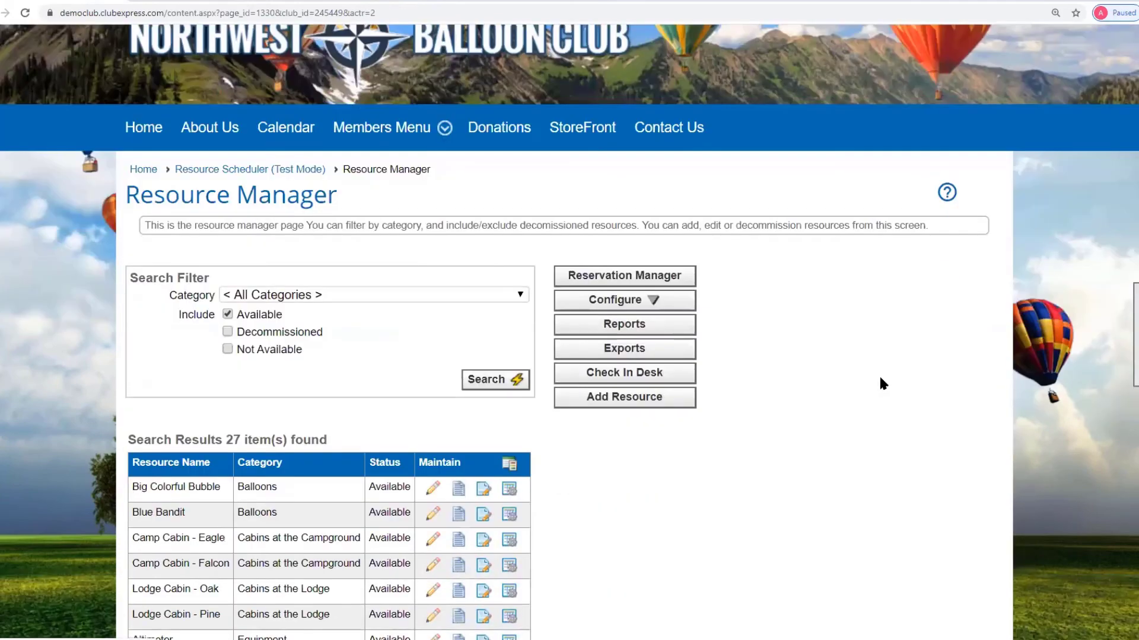
click(623, 276)
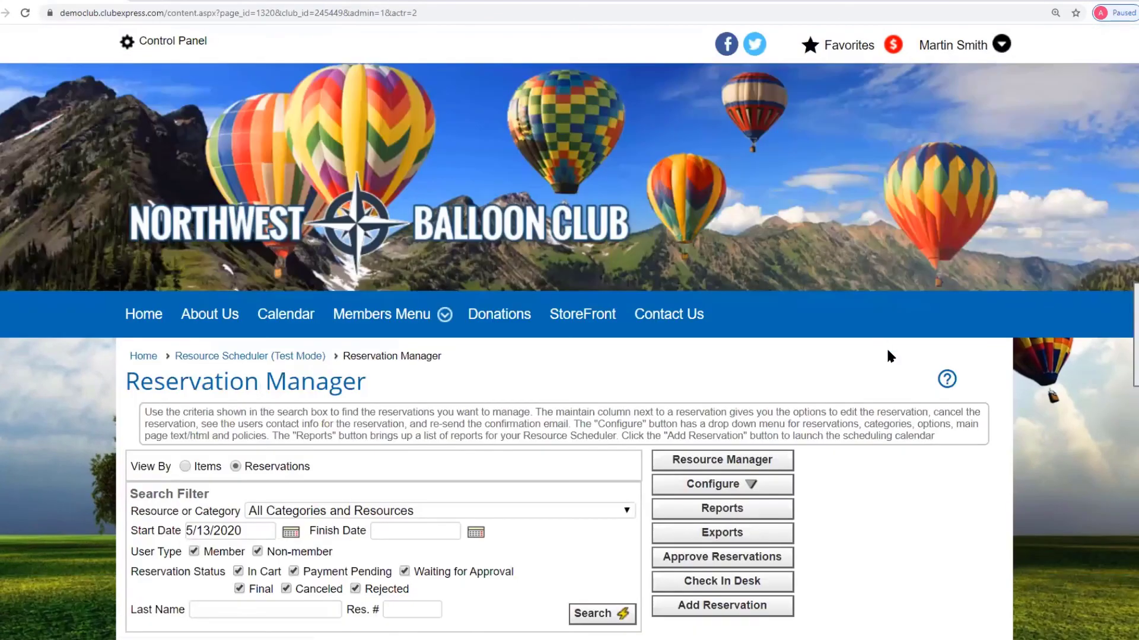
scroll(886, 347, down, 5)
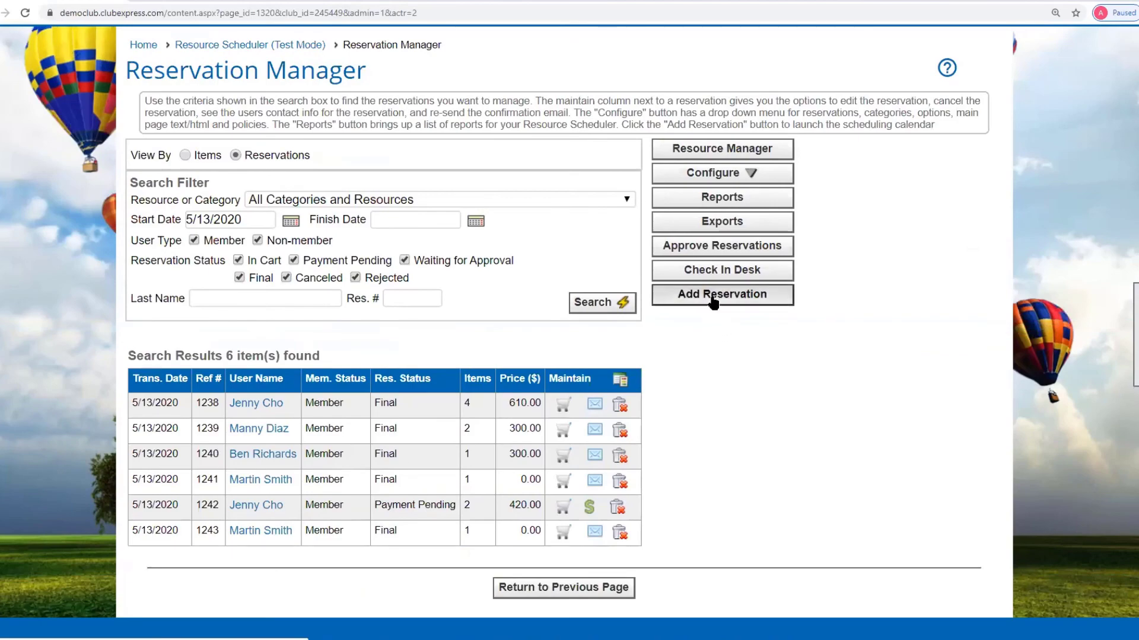
- Switch to the Meeting Rooms calendar and start a Vegas reservation at 9:00 AM on May 13, 2020
click(713, 297)
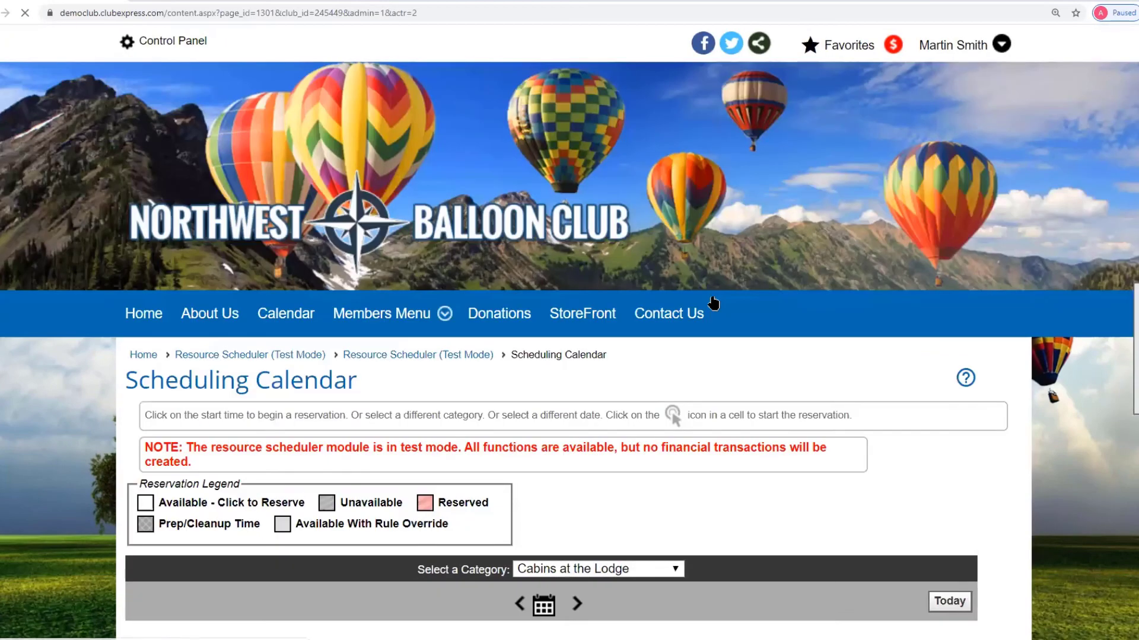
scroll(873, 422, down, 3)
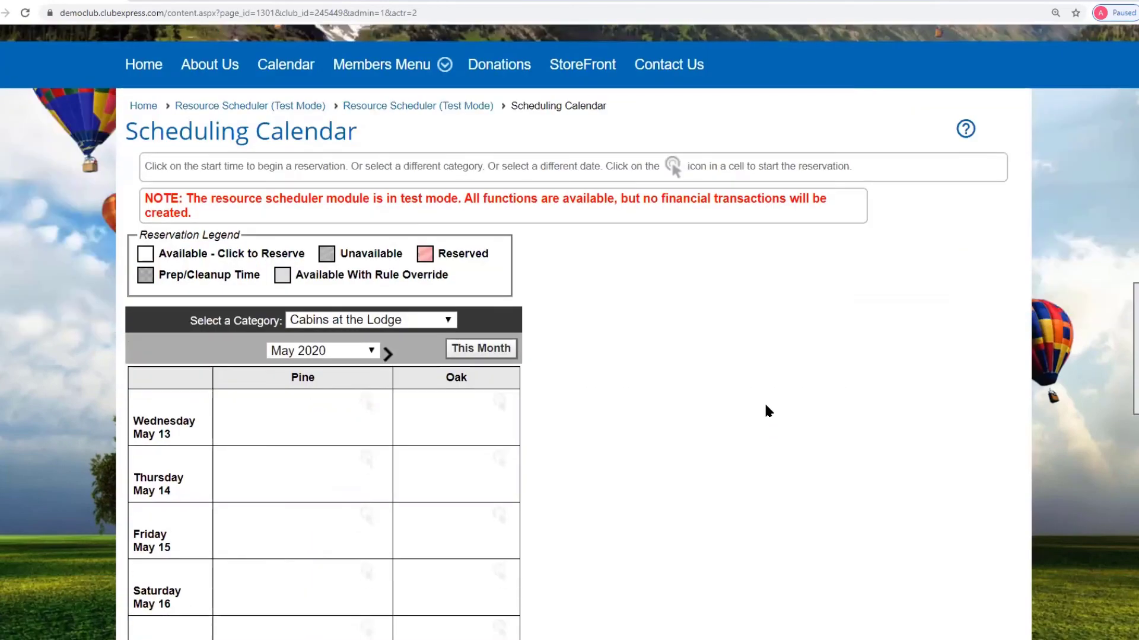
click(449, 323)
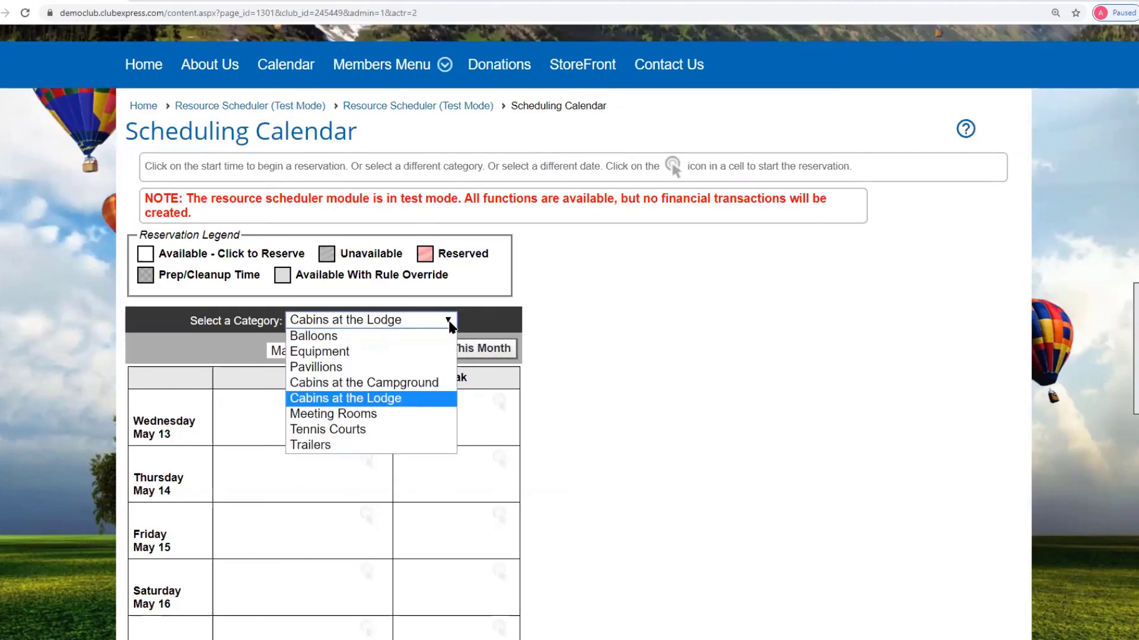
click(356, 414)
scroll(611, 391, down, 1)
scroll(606, 392, down, 6)
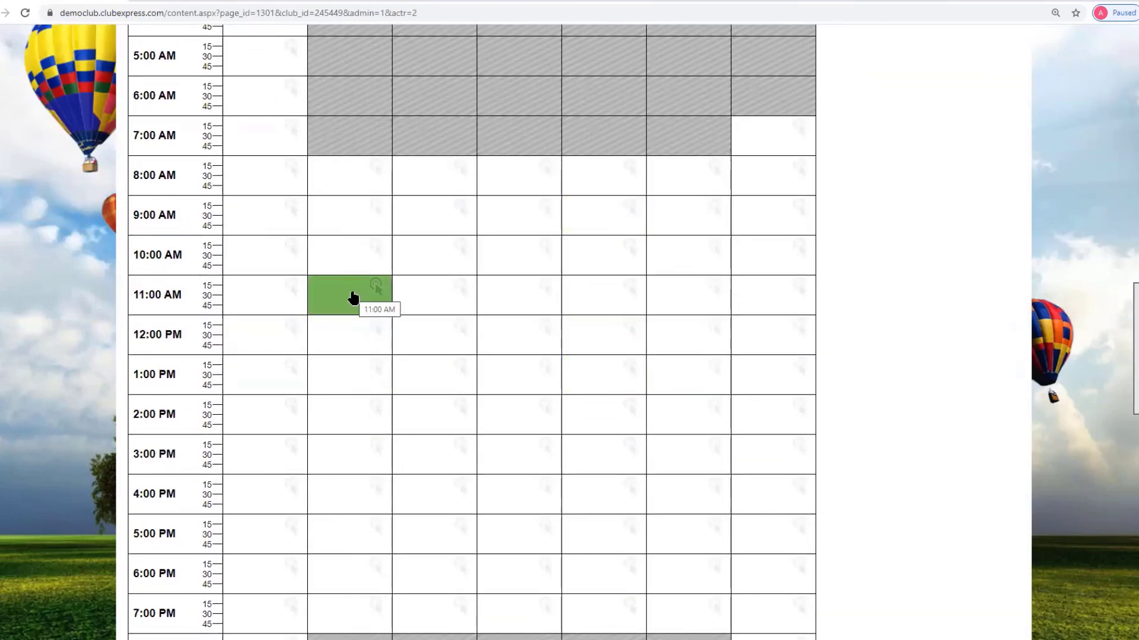
scroll(448, 367, up, 3)
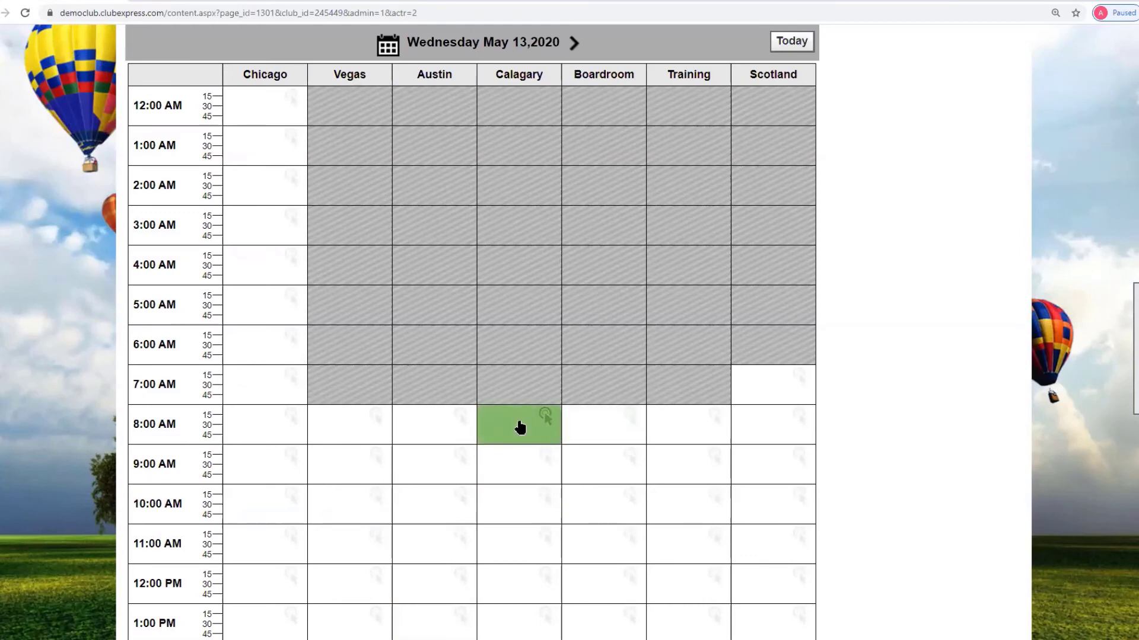
click(344, 465)
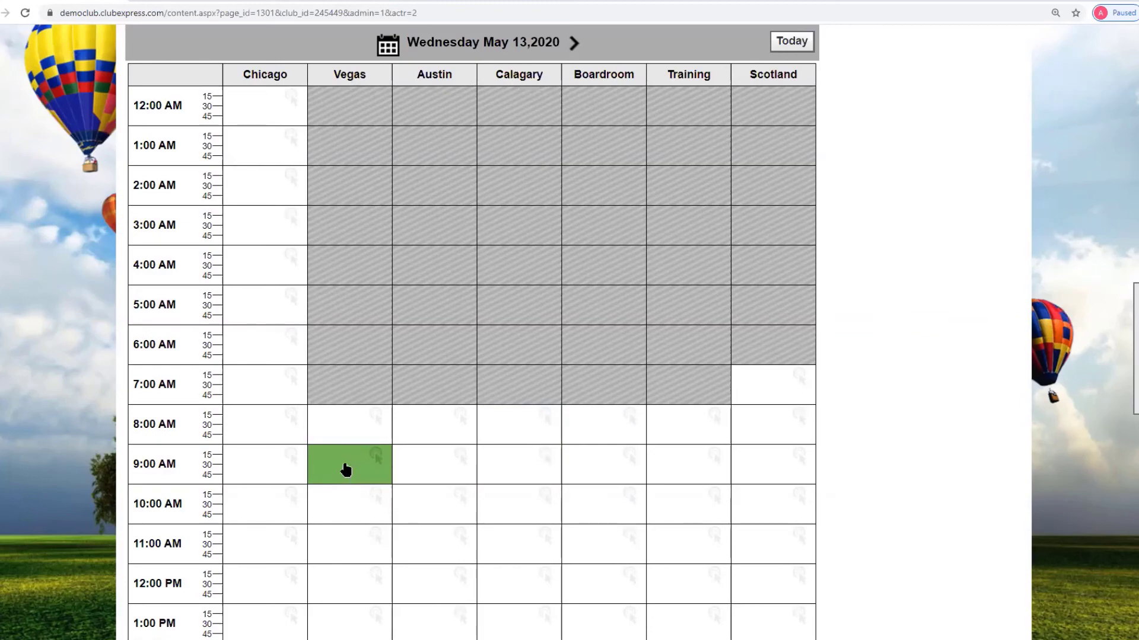
scroll(642, 204, up, 3)
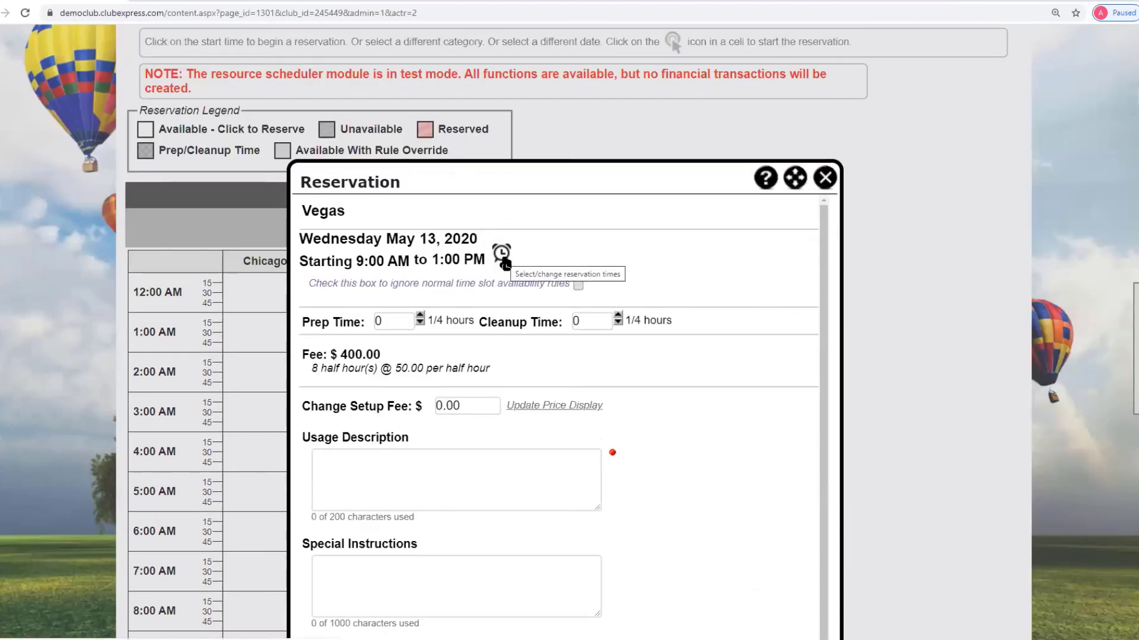
- Set the Vegas booking to 9:00–11:00 AM with prep and cleanup times of 1
click(502, 254)
click(485, 295)
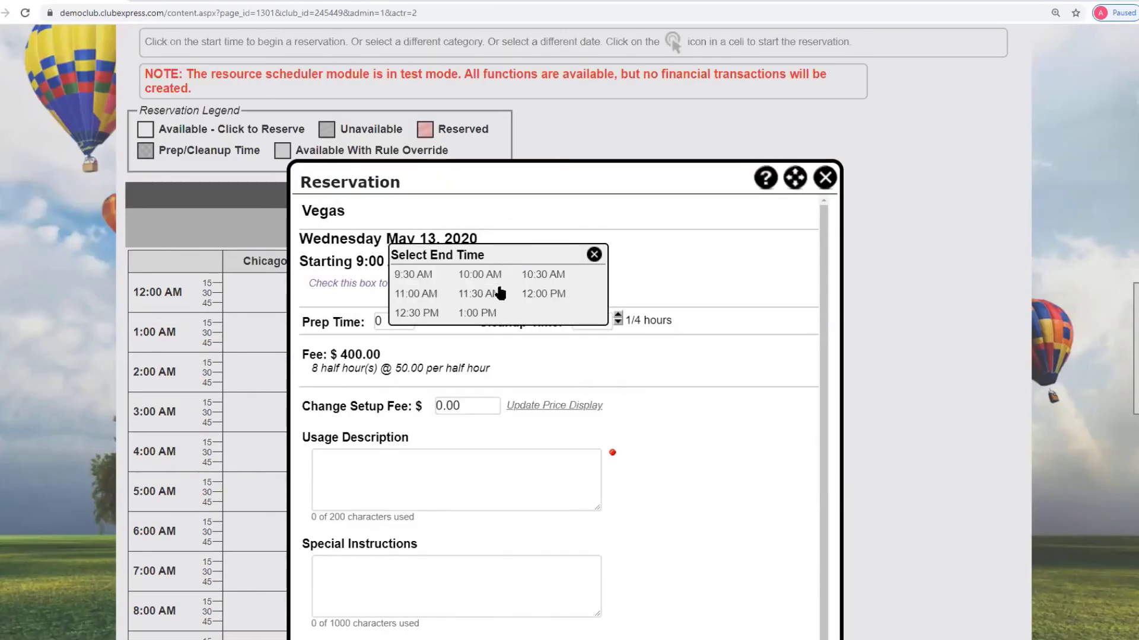
click(420, 295)
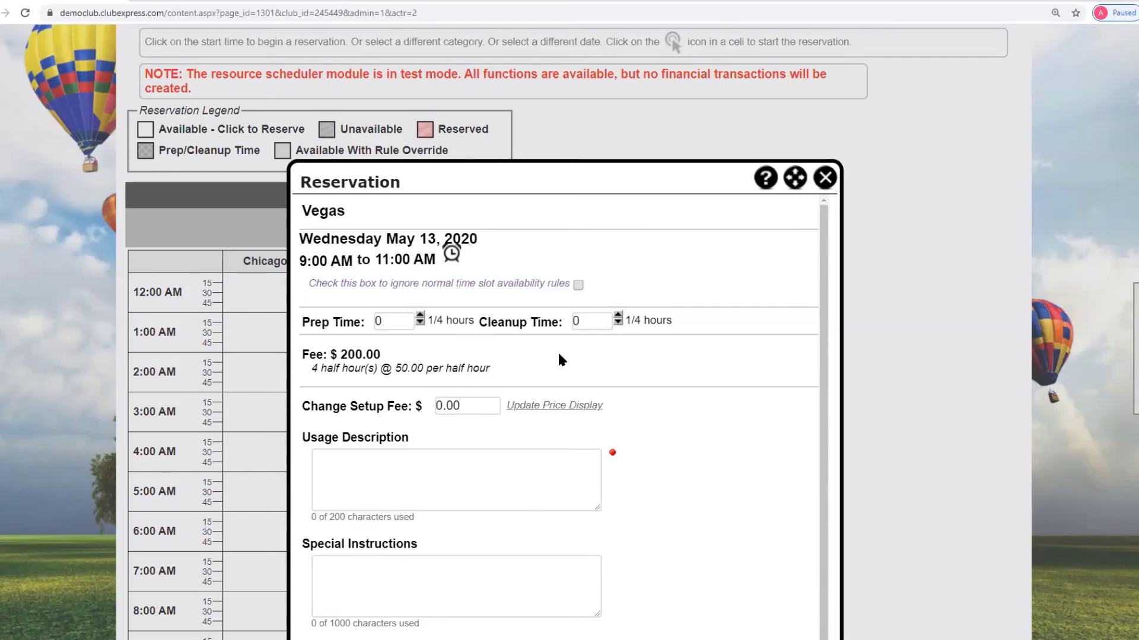
click(420, 316)
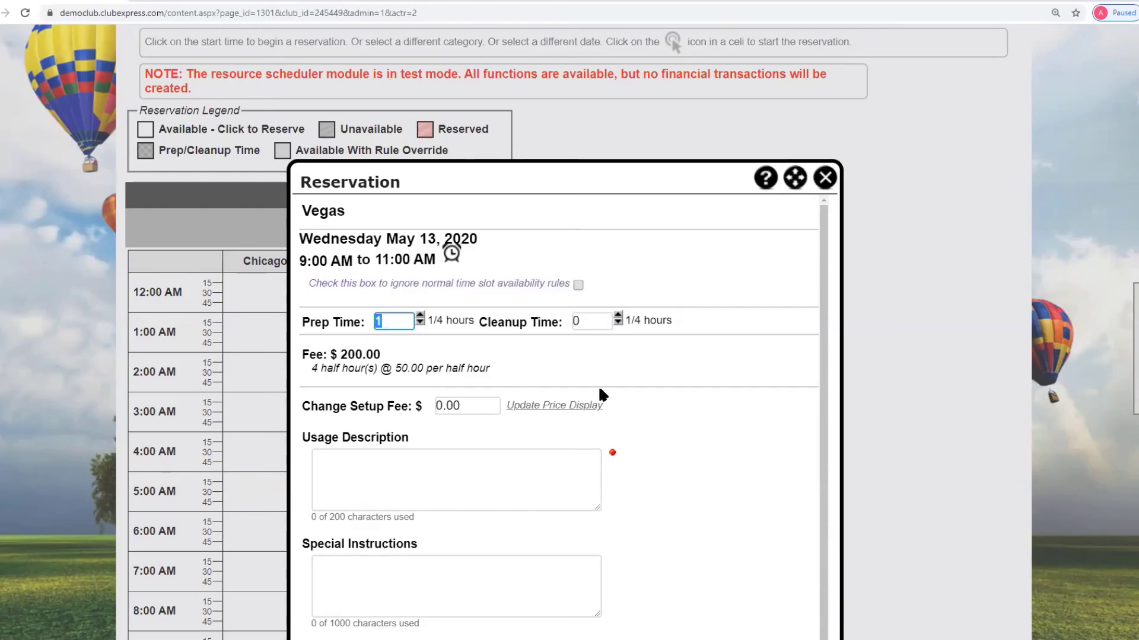
click(618, 316)
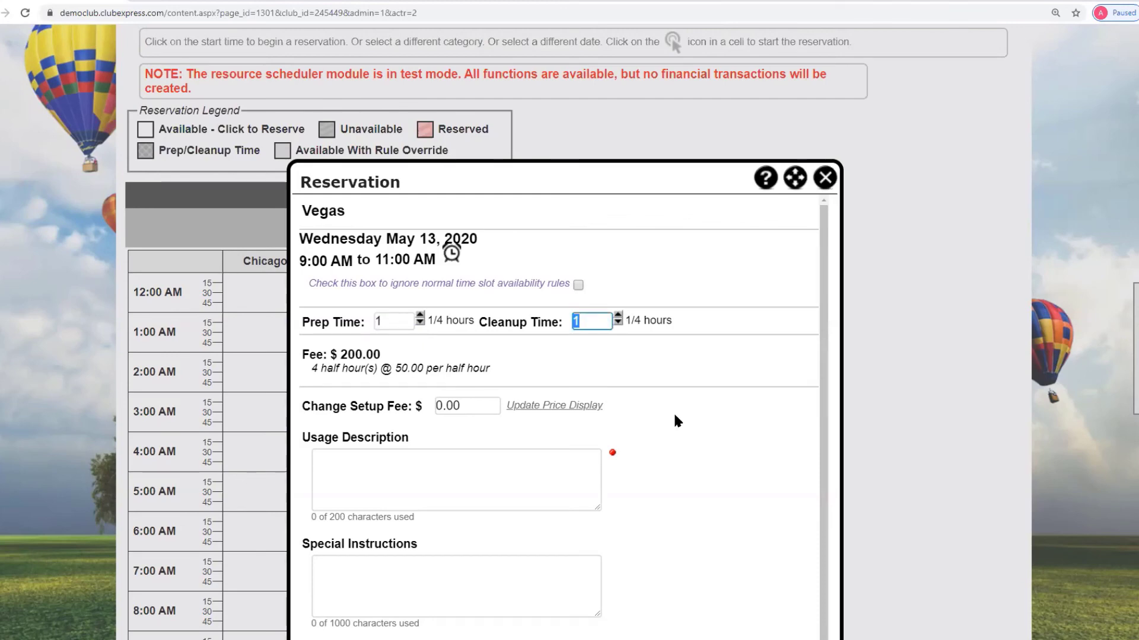
- Enter usage description 'Ground crew training meetings' and special instructions 'Need projector'
click(401, 462)
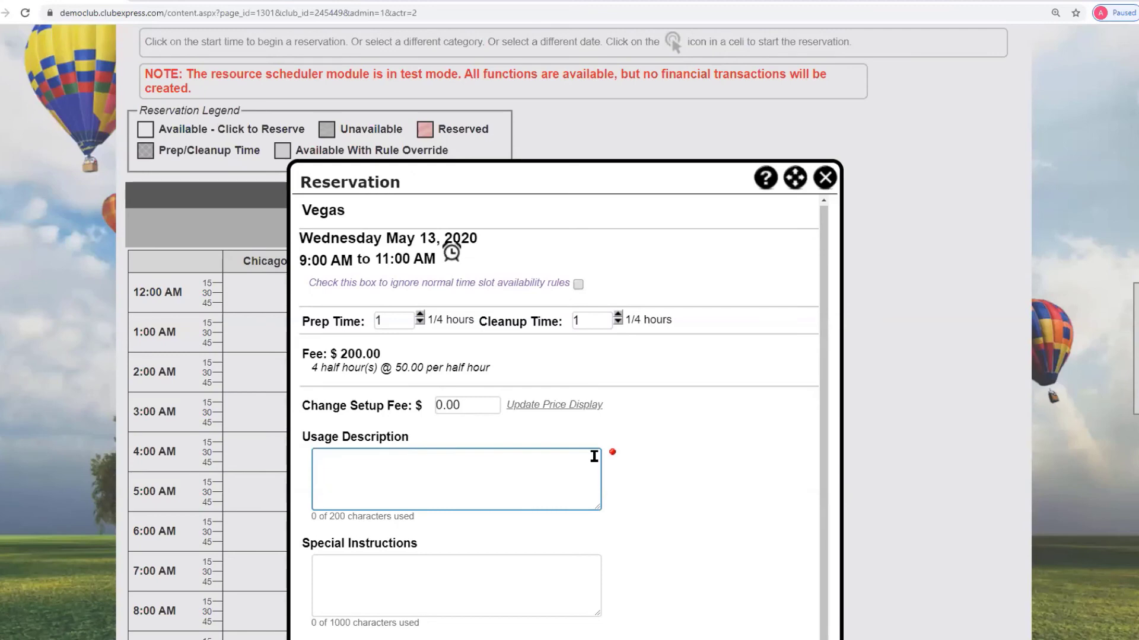
text(Ground crew )
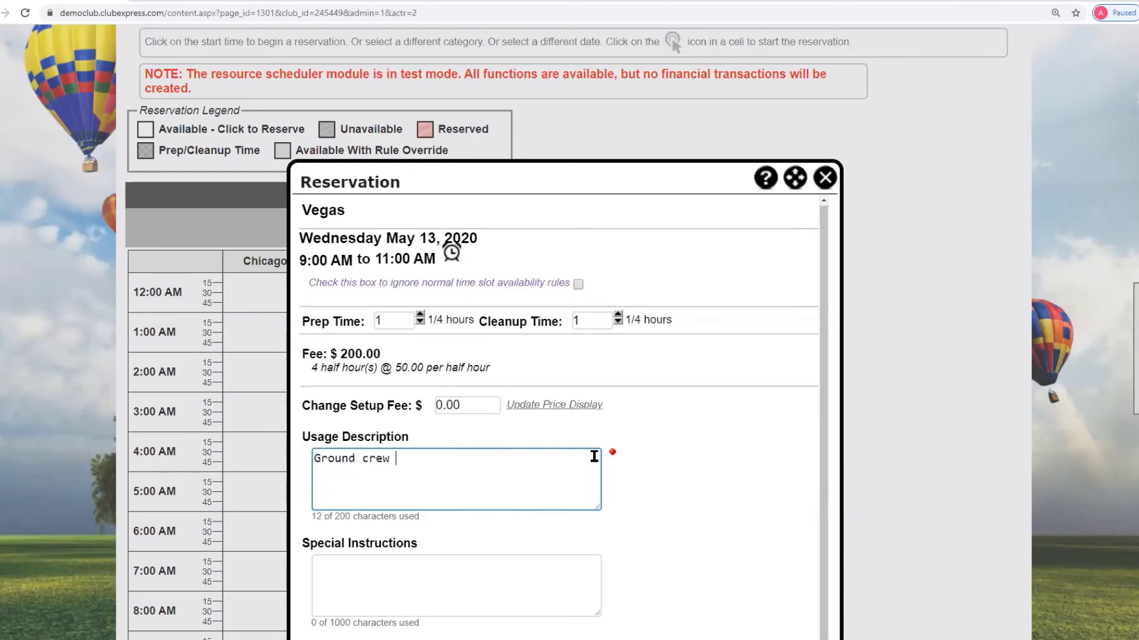
text(training meetings)
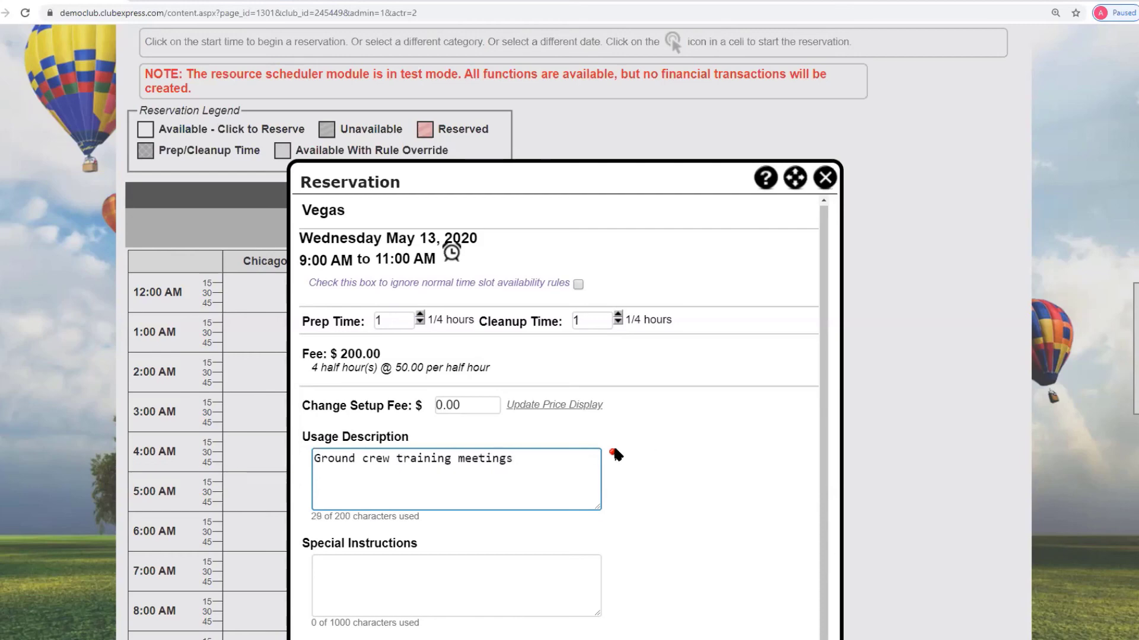
click(400, 577)
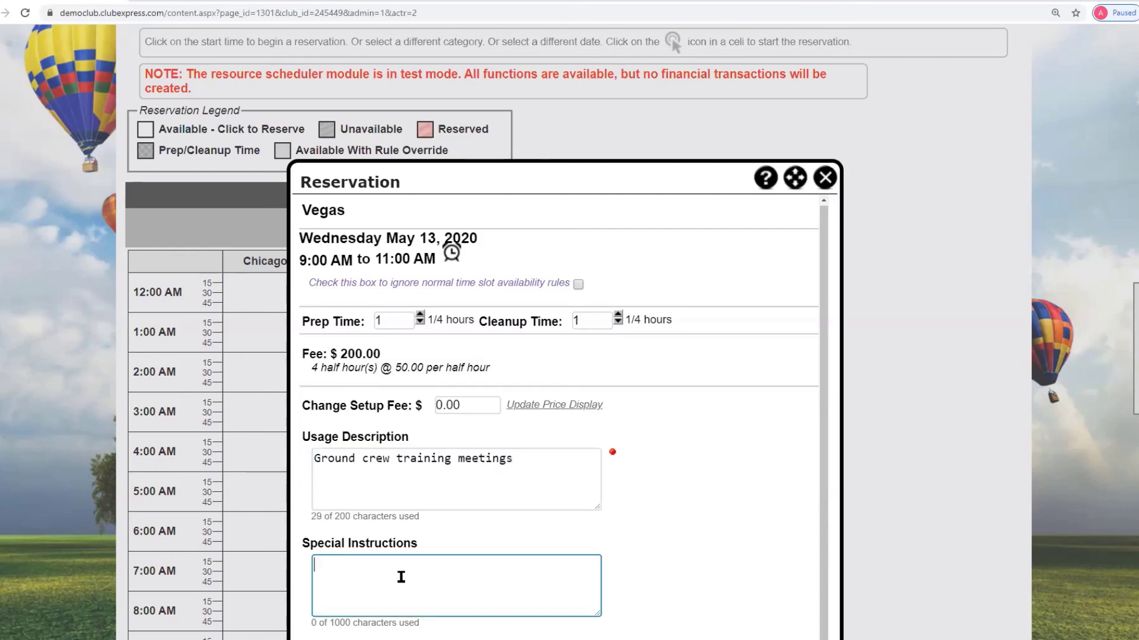
text(Need projector)
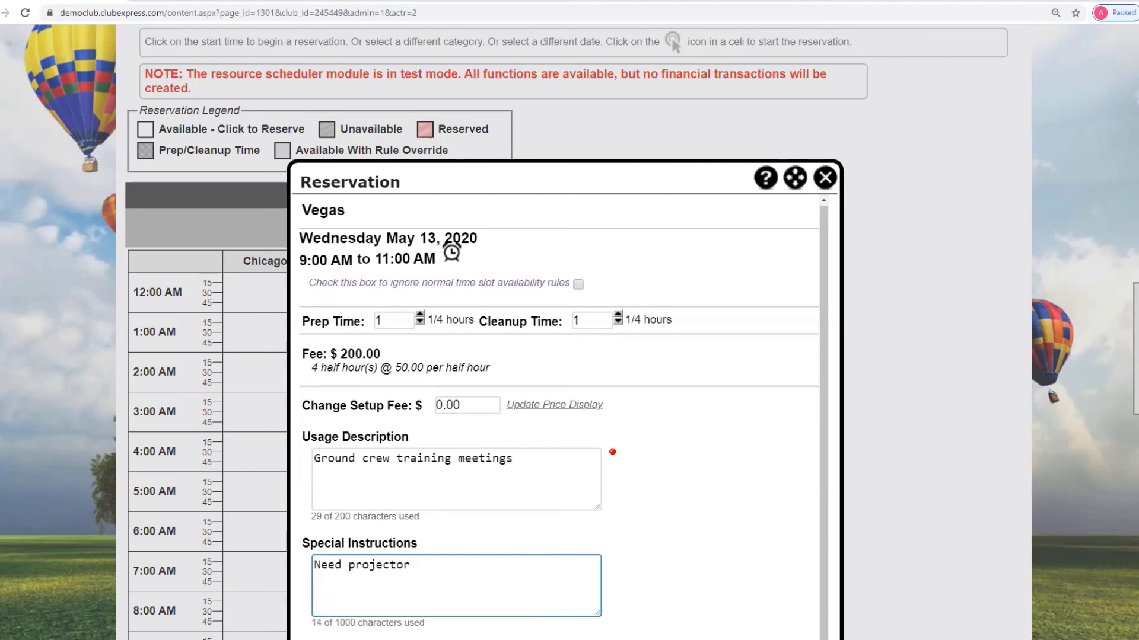
scroll(342, 440, down, 4)
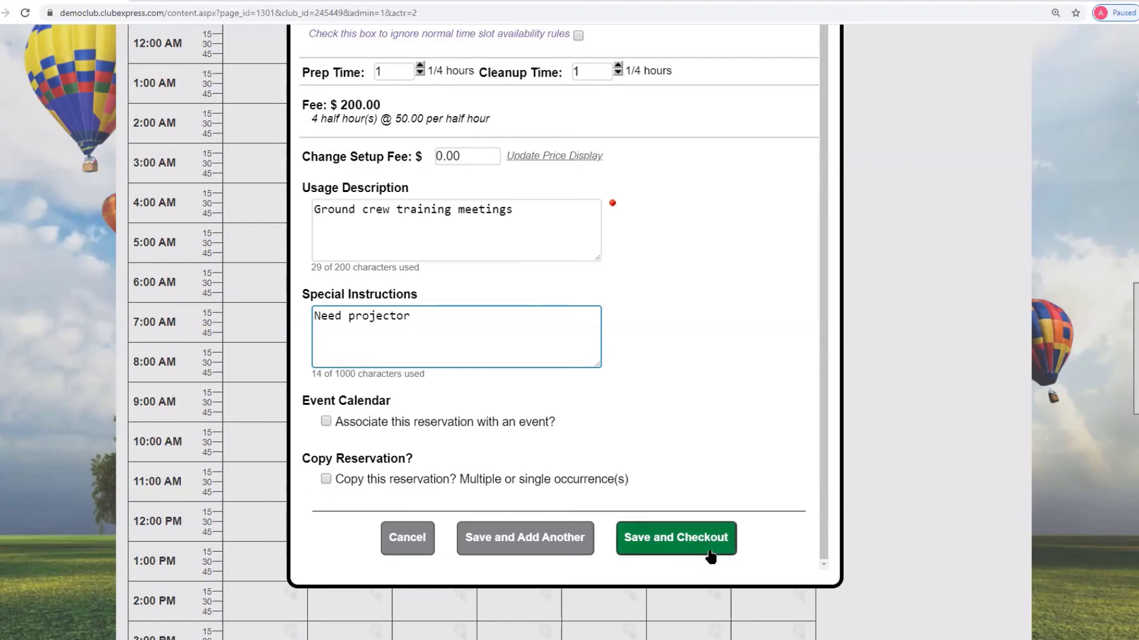
- Choose to copy the Vegas reservation as multiple copies
click(324, 478)
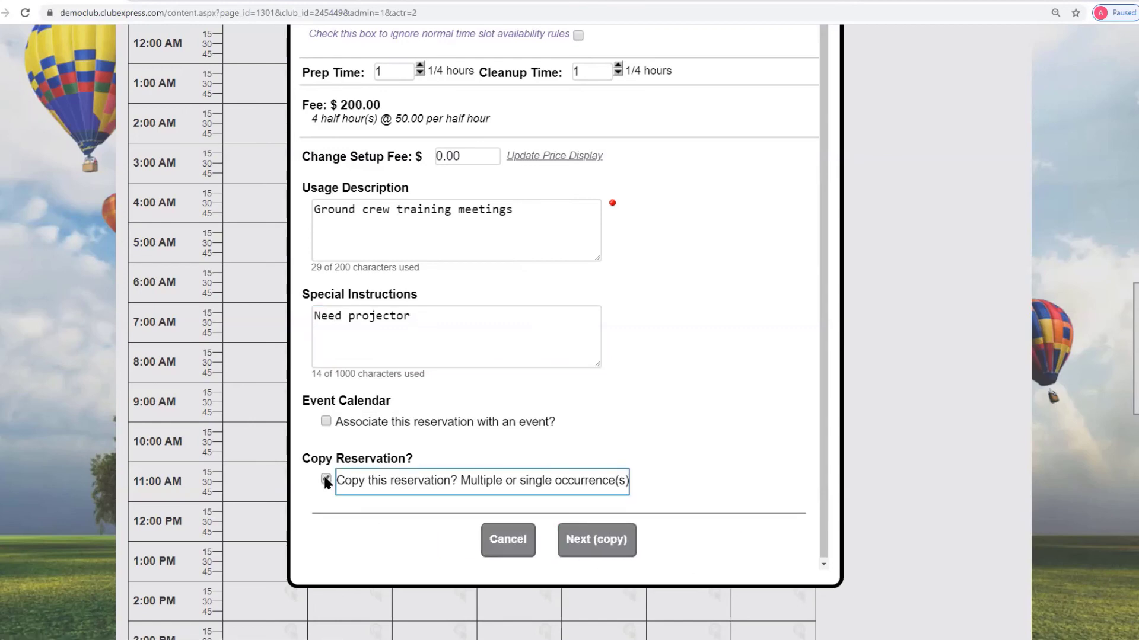
click(600, 543)
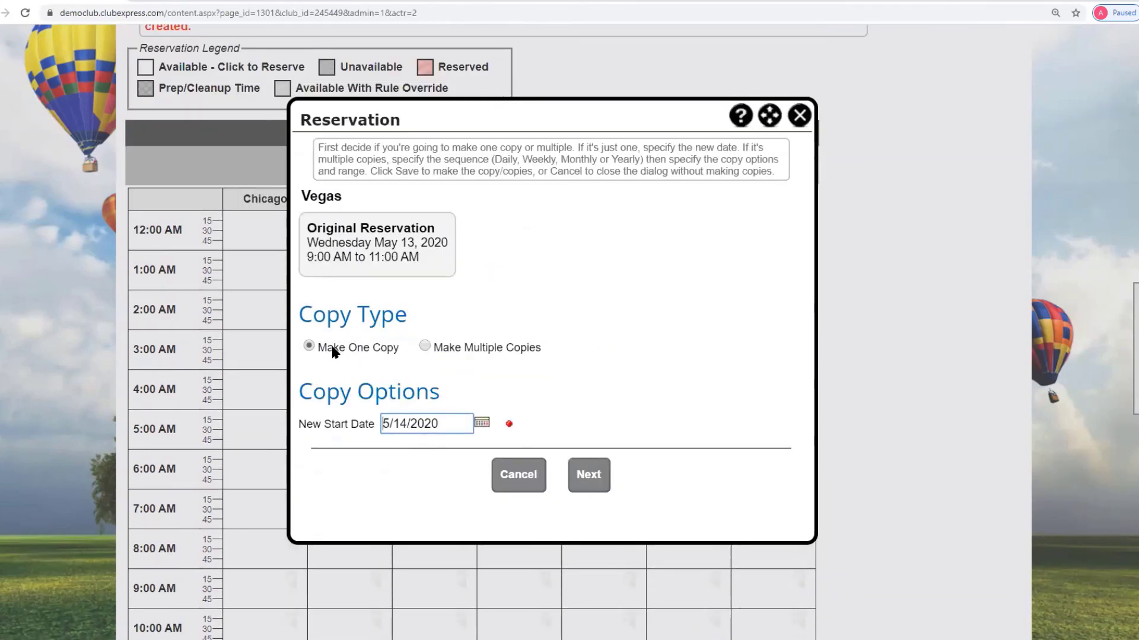
click(425, 347)
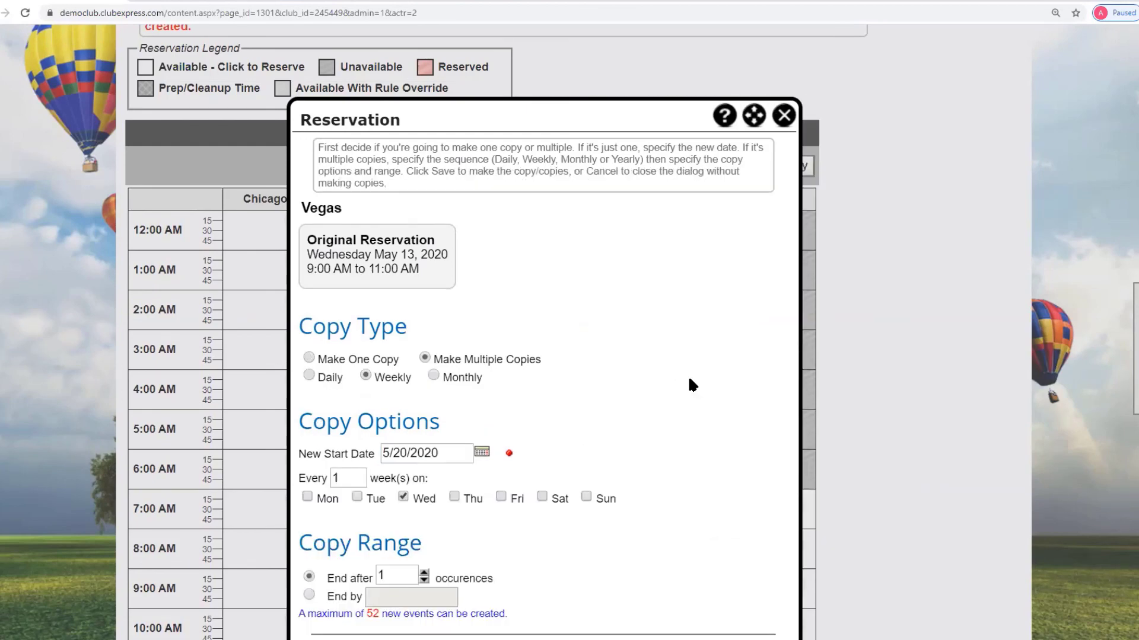
scroll(688, 385, down, 2)
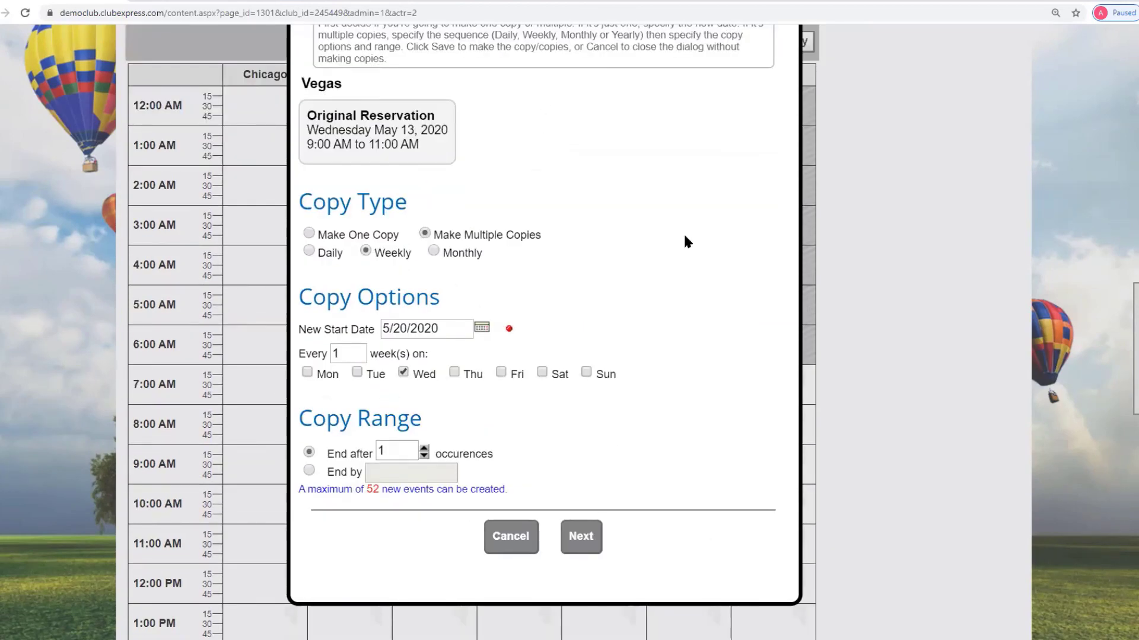
scroll(688, 240, up, 3)
drag(503, 185, 491, 111)
scroll(590, 278, down, 3)
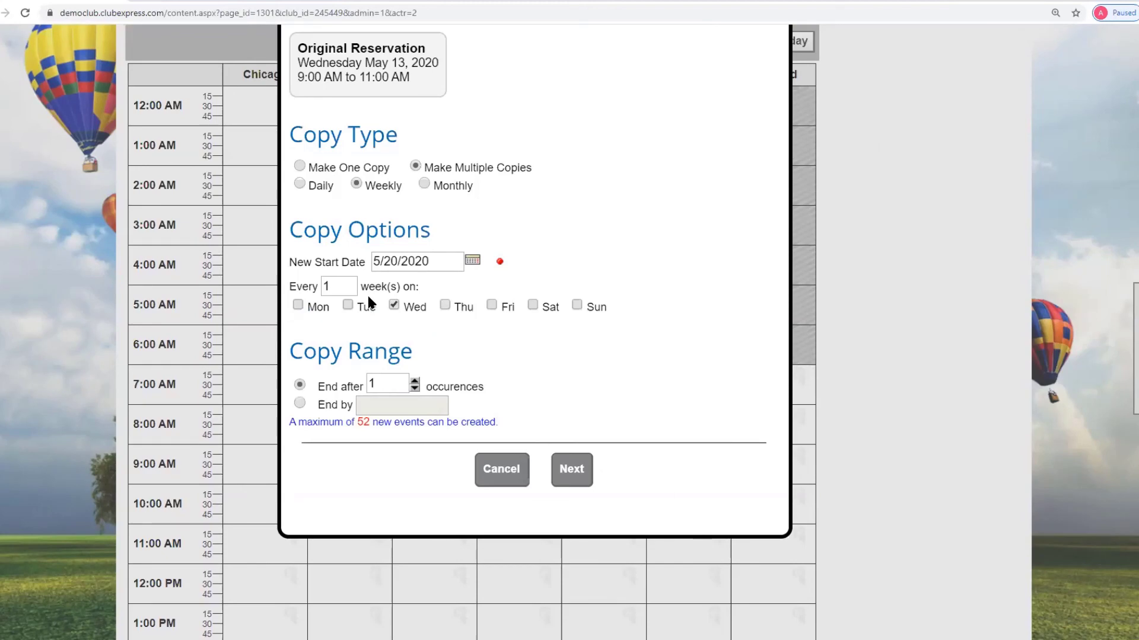
- Repeat the copies weekly on Wednesday, ending after 6 occurrences, and review the resulting dates
double_click(372, 384)
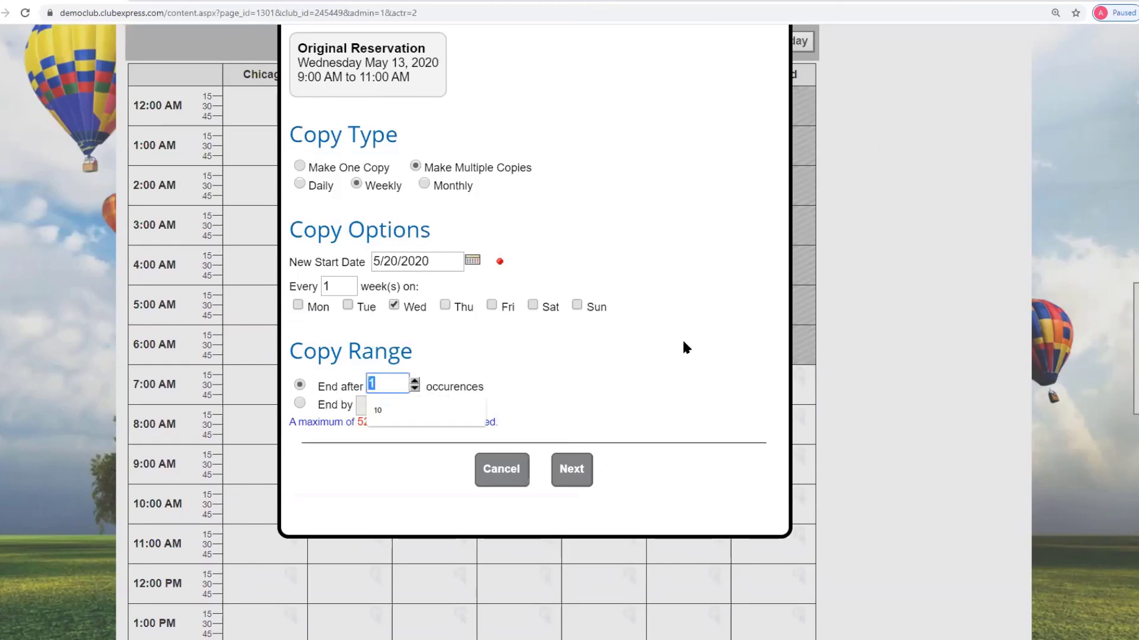
text(6)
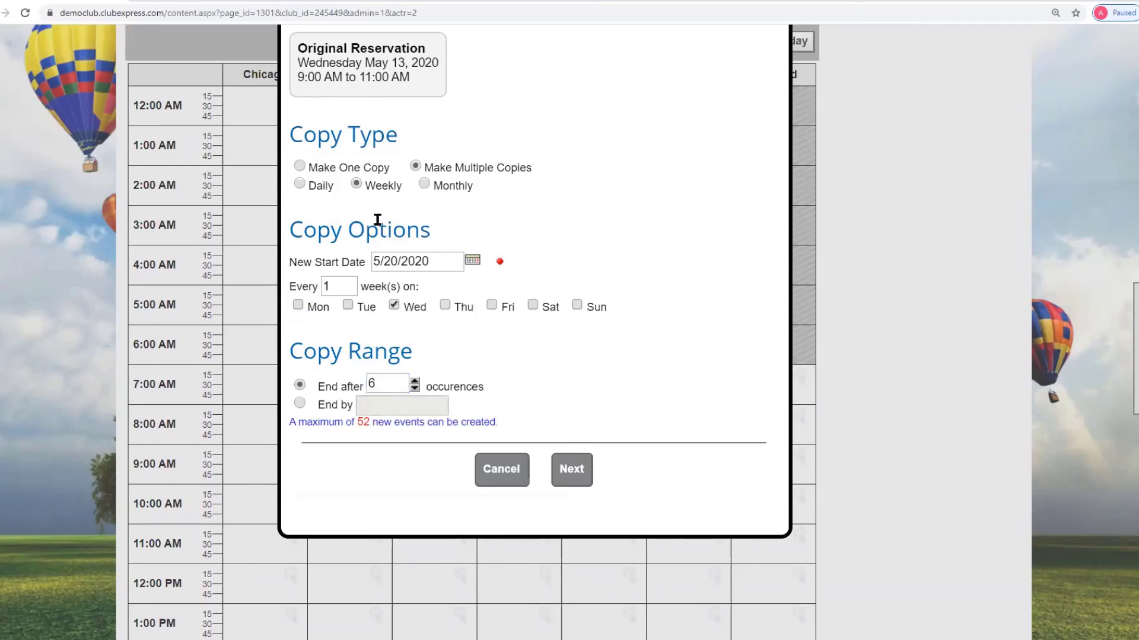
click(300, 186)
scroll(505, 344, up, 2)
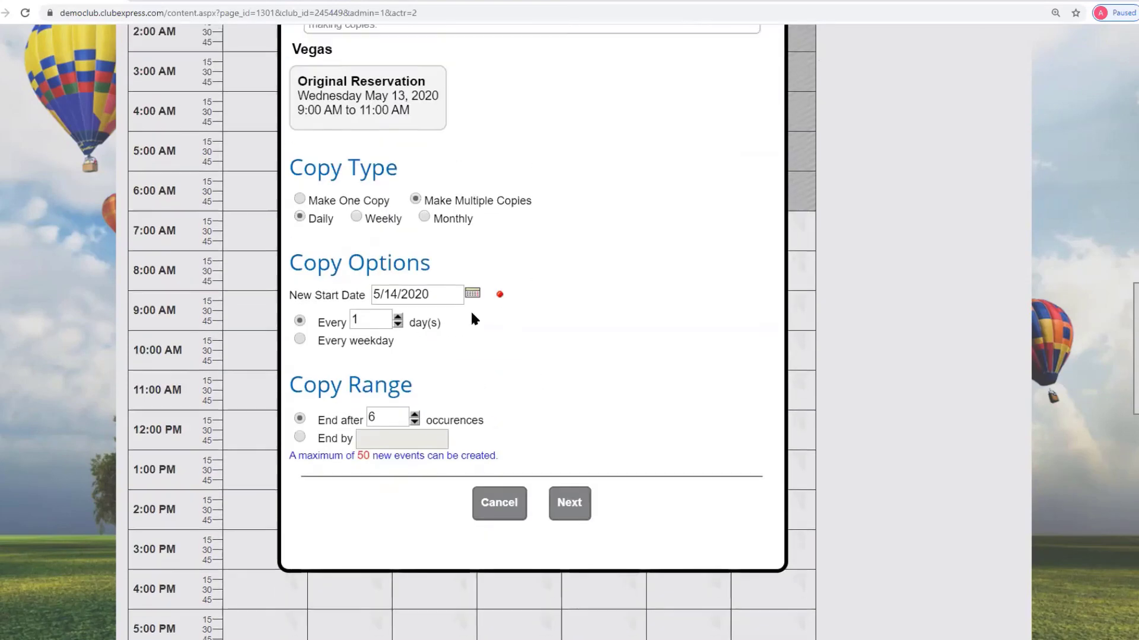
click(356, 246)
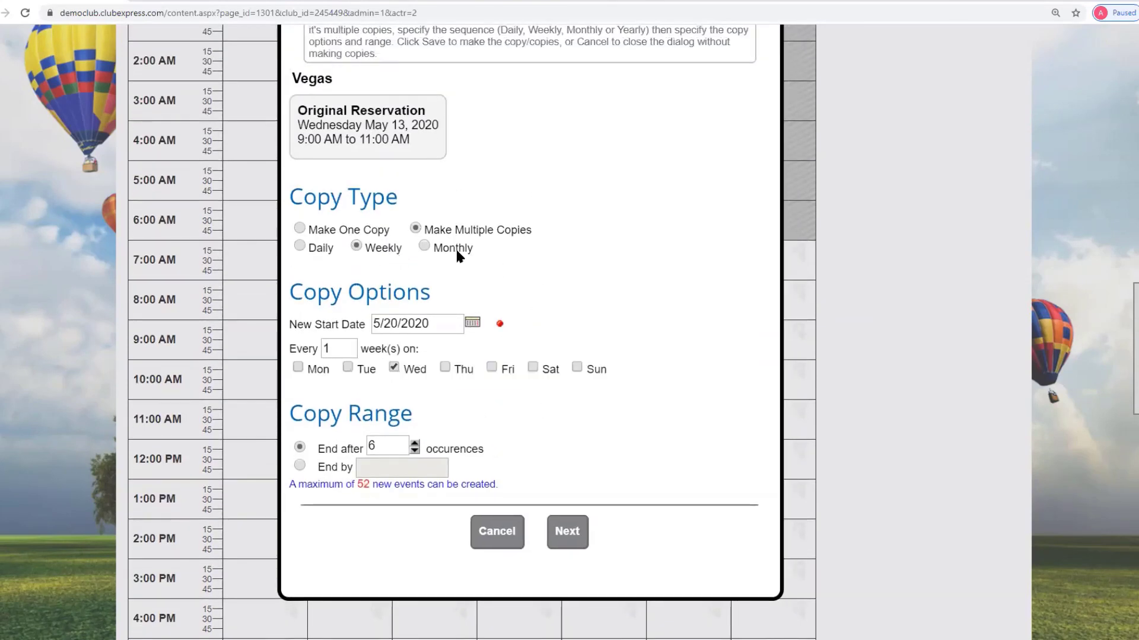
click(424, 246)
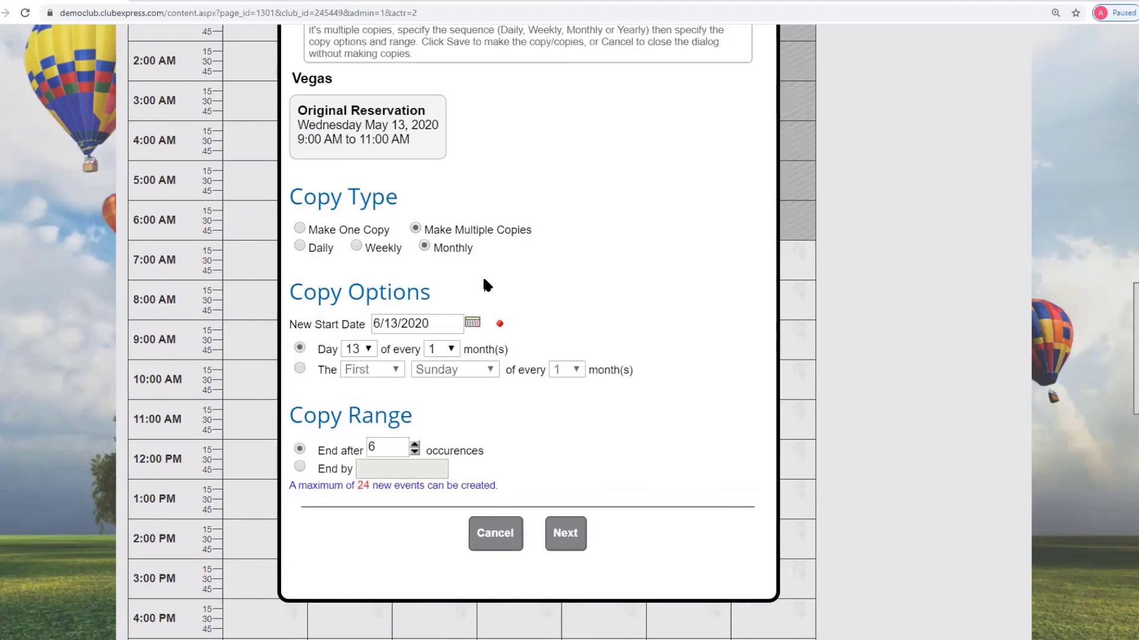
click(355, 243)
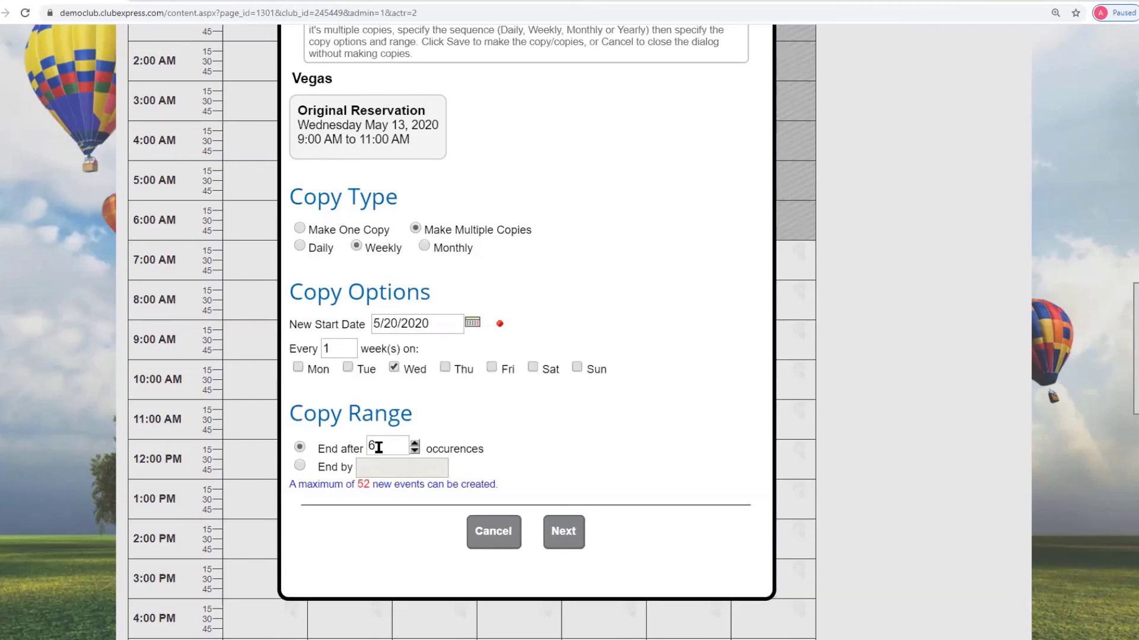
click(564, 532)
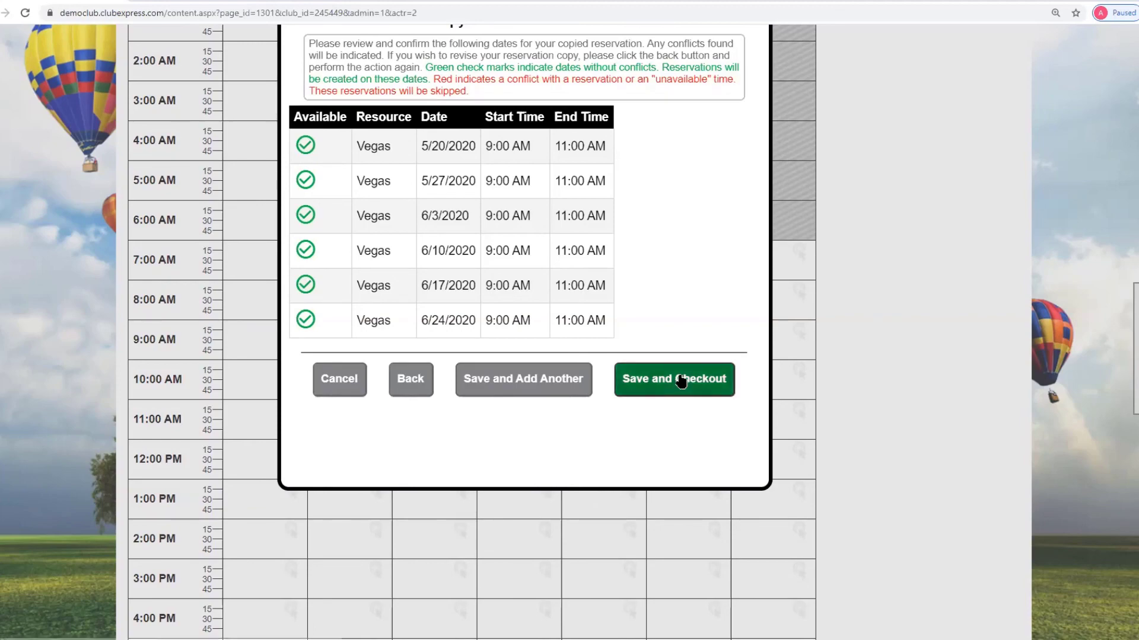
- Save the seven Vegas reservations totalling $1,400.00 to the cart and check out
click(719, 379)
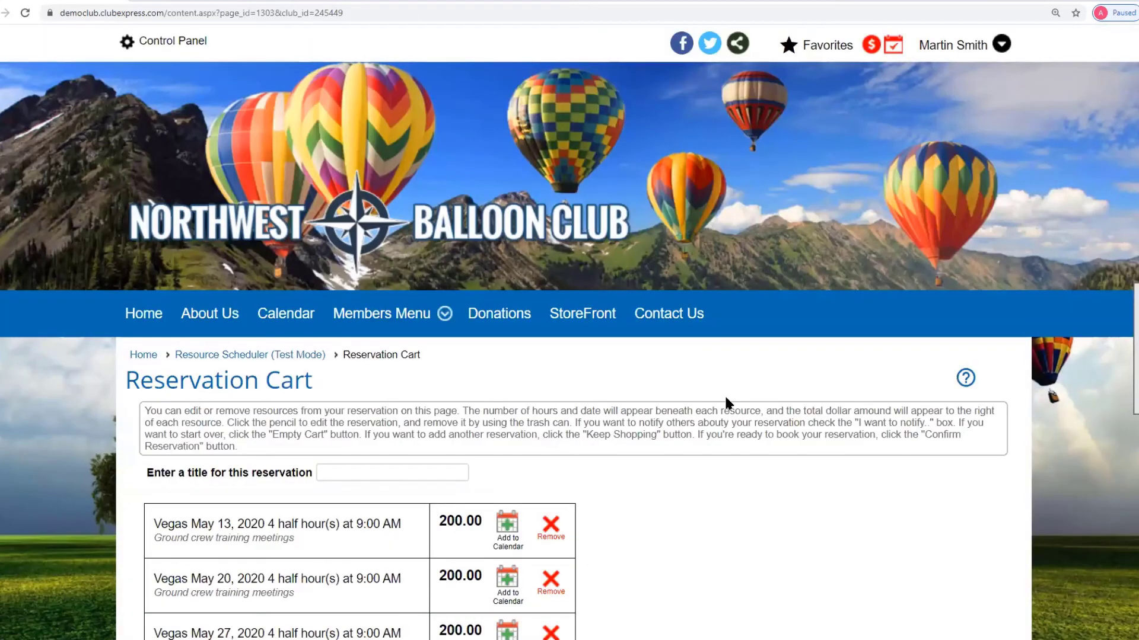
scroll(724, 394, down, 5)
click(362, 162)
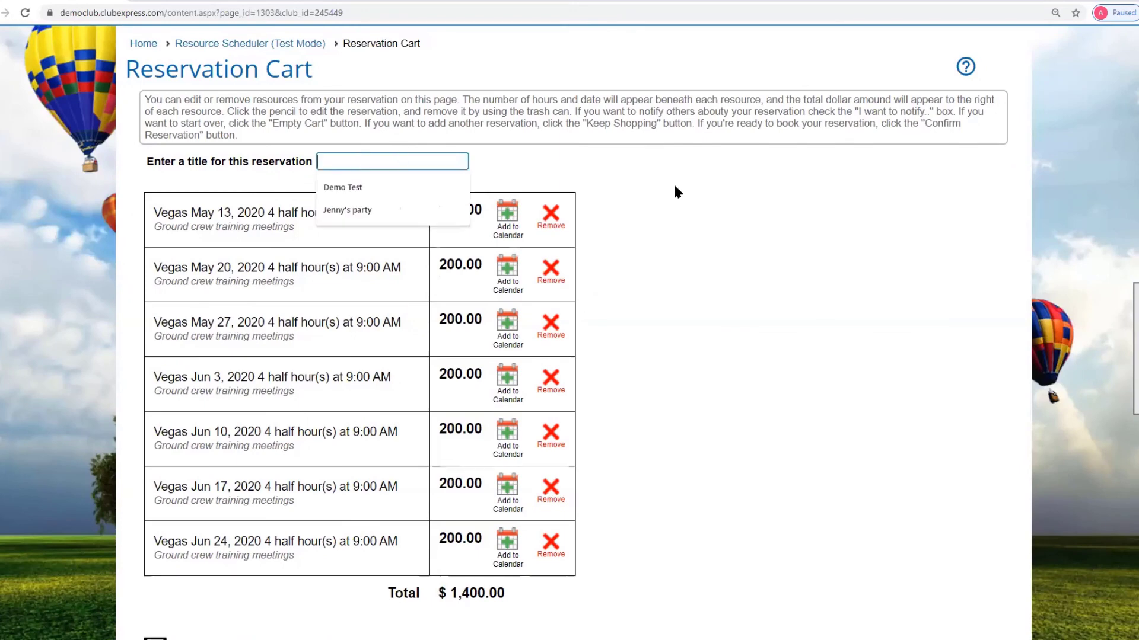
click(678, 191)
scroll(735, 229, down, 3)
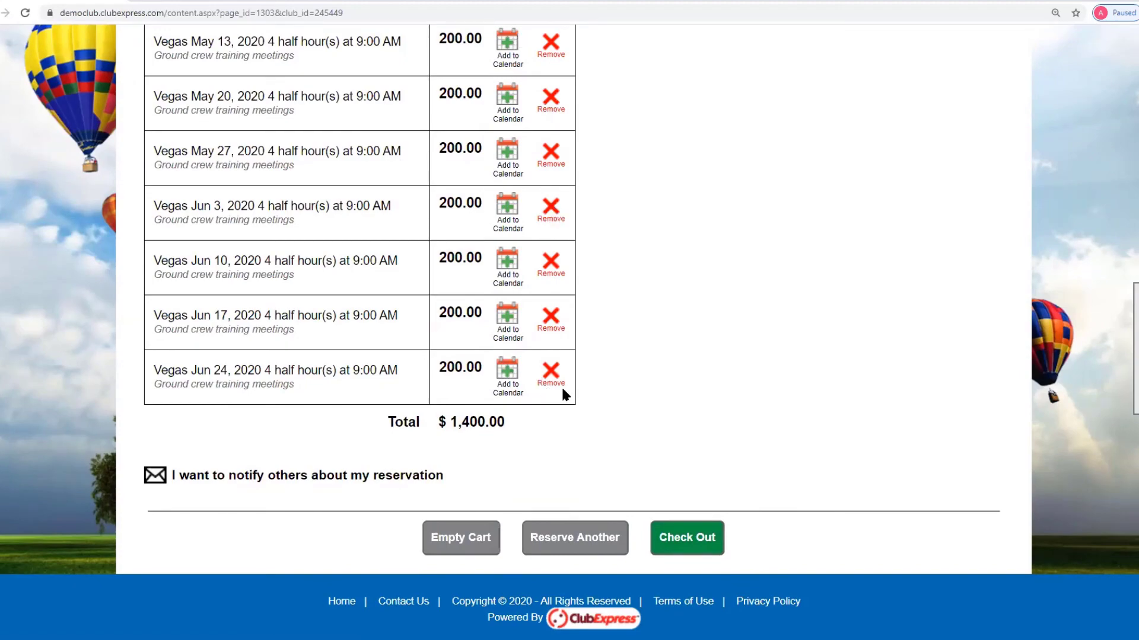
click(688, 537)
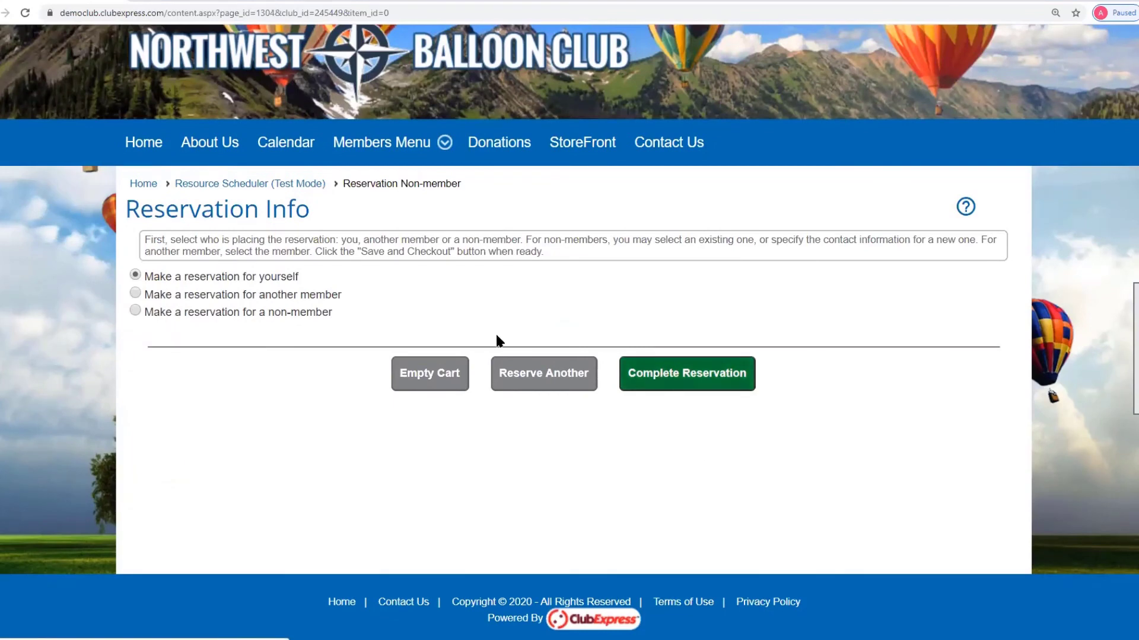
- Book for another member, searching last names starting 'ab' and selecting one
click(148, 296)
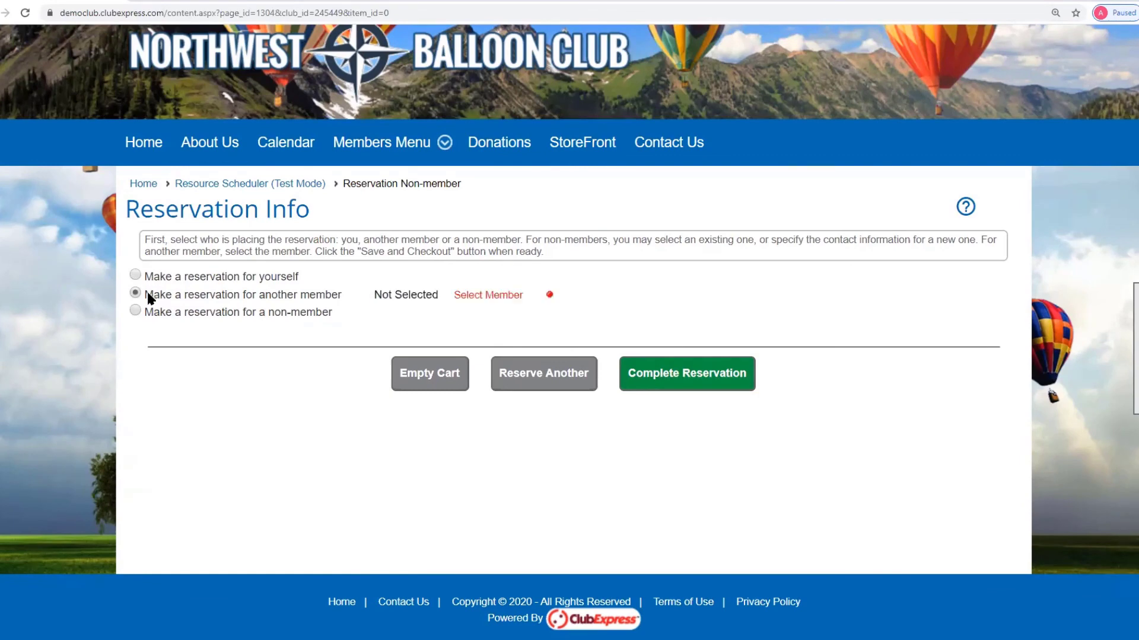
click(483, 295)
text(ab)
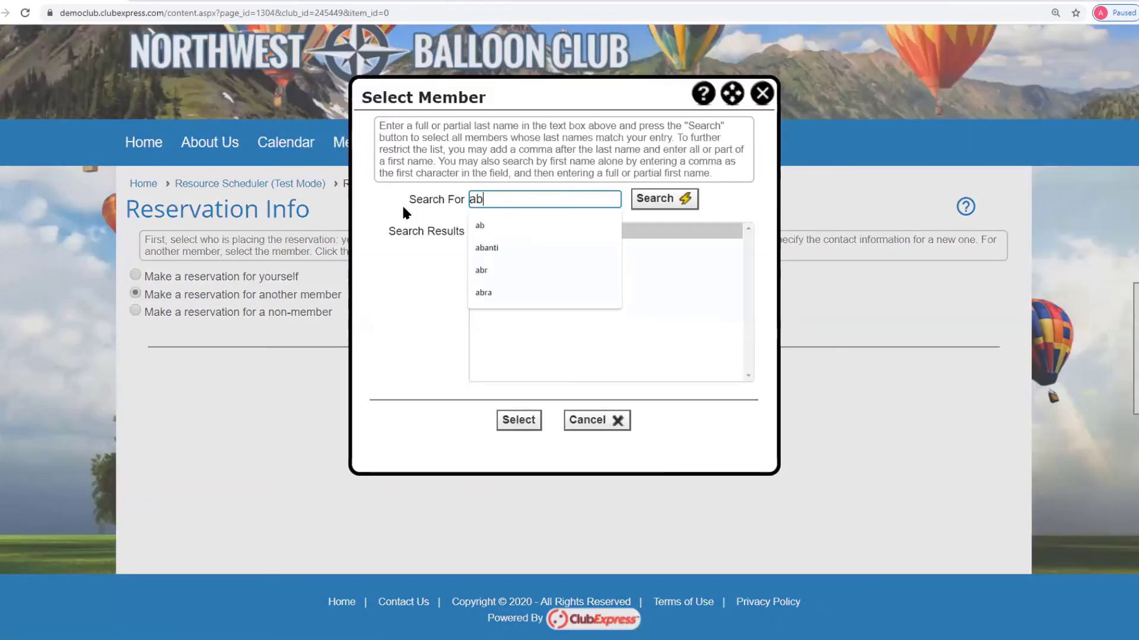
click(676, 199)
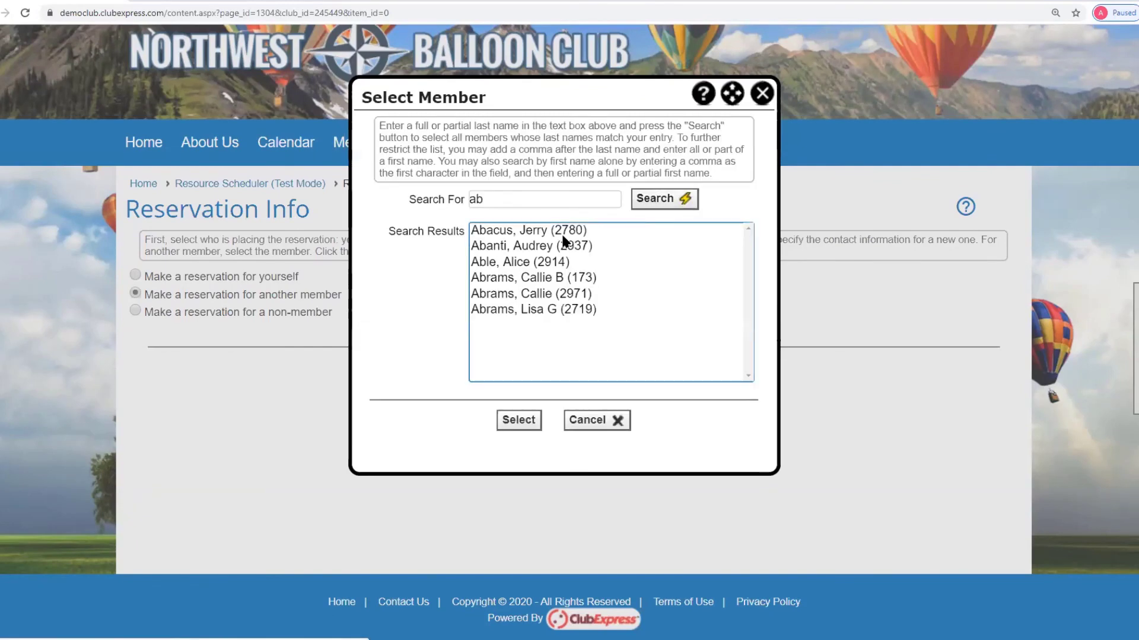
click(521, 248)
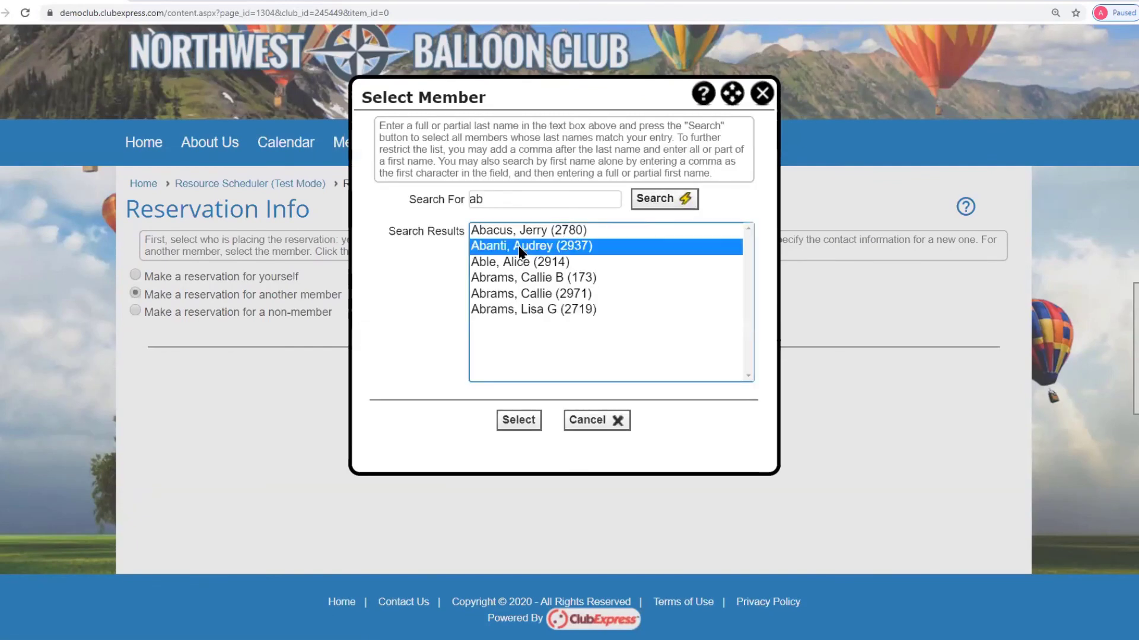
click(515, 419)
- Complete the reservation for the selected member, keeping 'another member' chosen
click(691, 375)
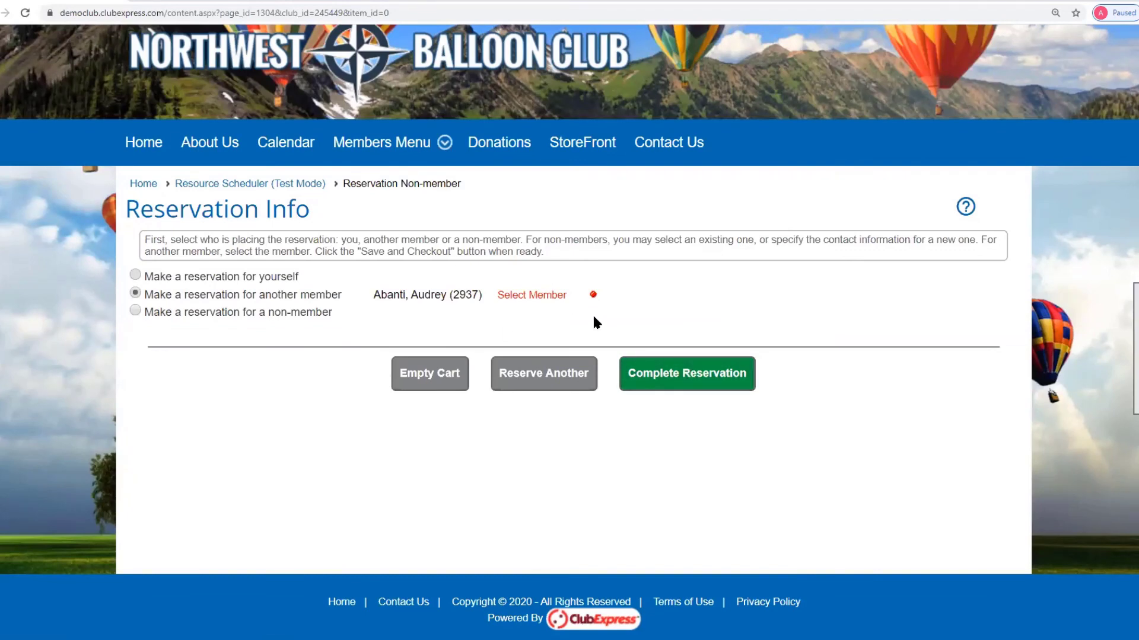
click(135, 311)
scroll(506, 396, down, 3)
scroll(507, 397, down, 2)
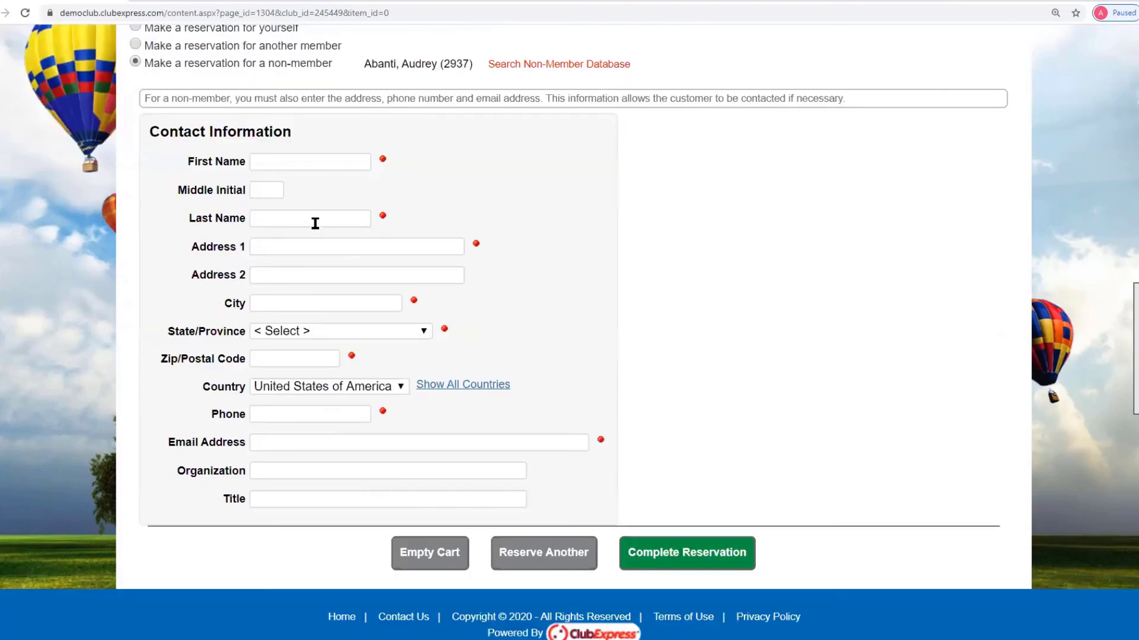
scroll(308, 332, up, 3)
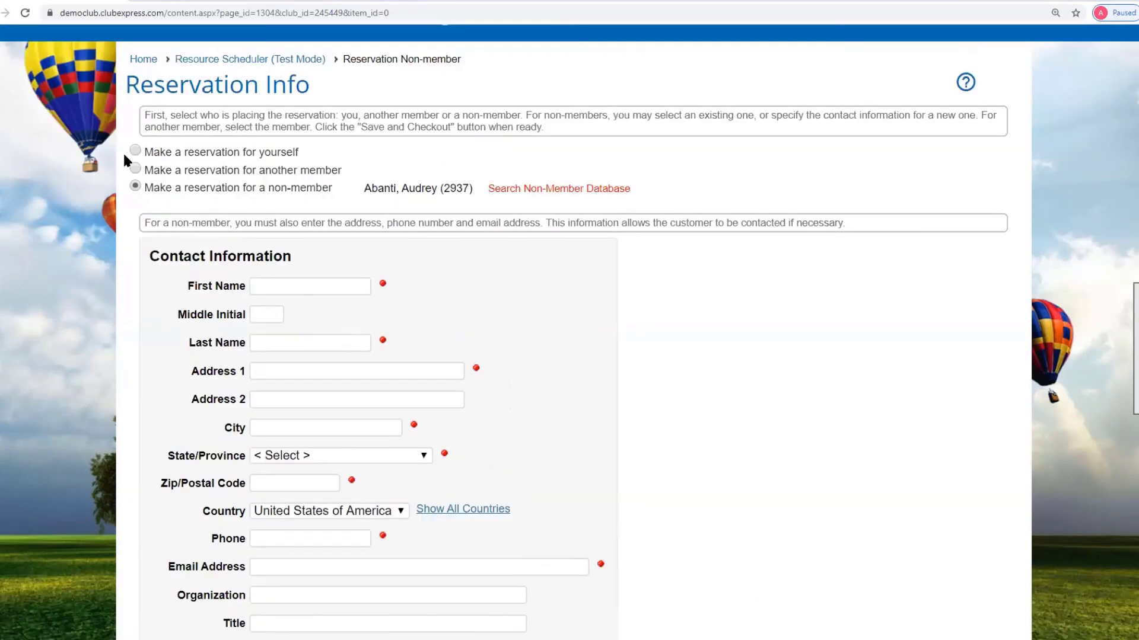
click(138, 171)
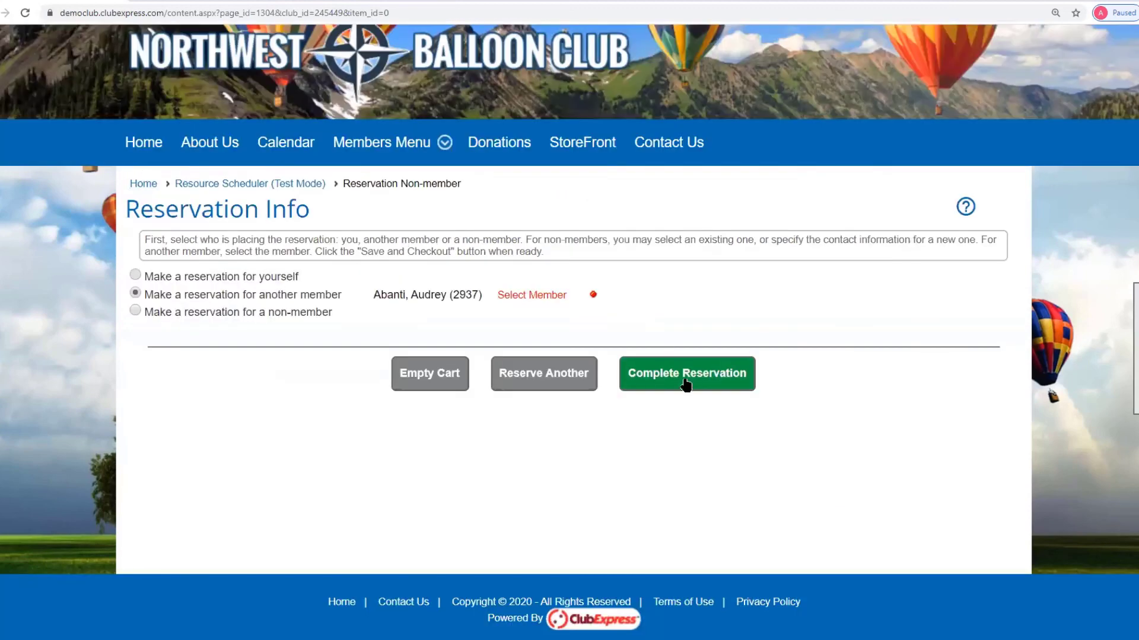
click(685, 379)
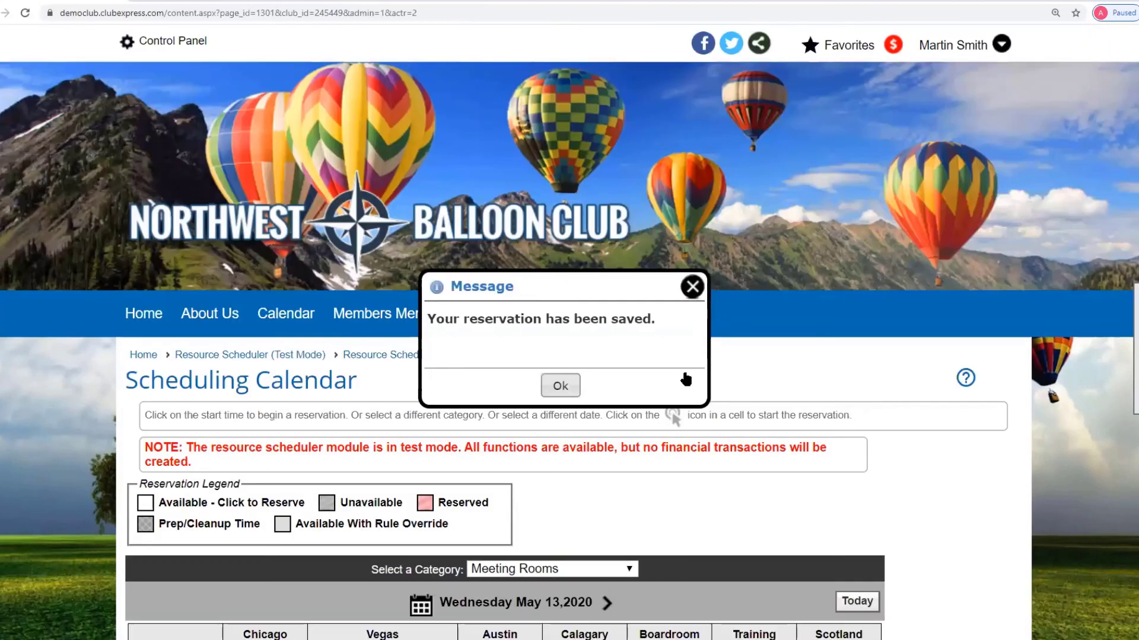
- Dismiss the saved message and open the Reservation Manager, now listing 7 reservations
click(698, 290)
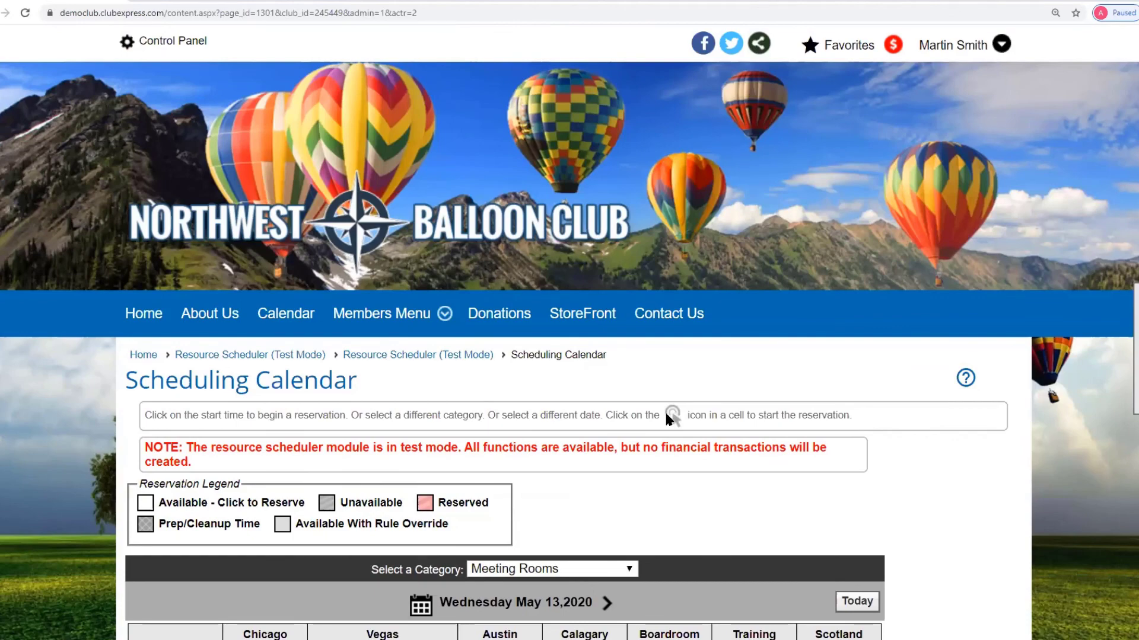
mouse_move(1135, 387)
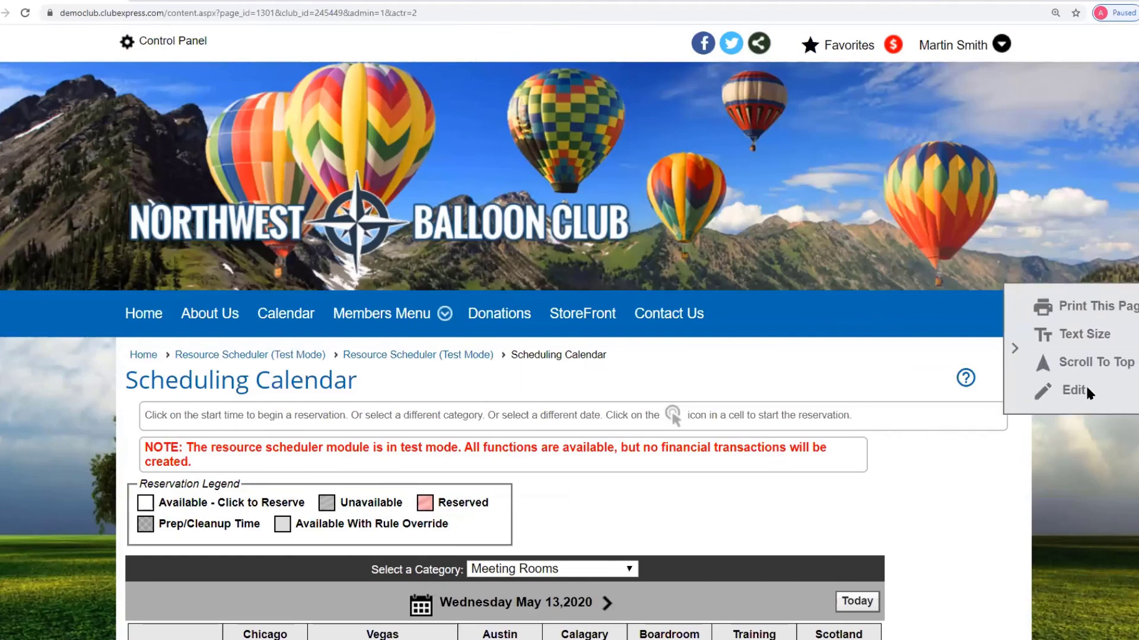
click(1079, 390)
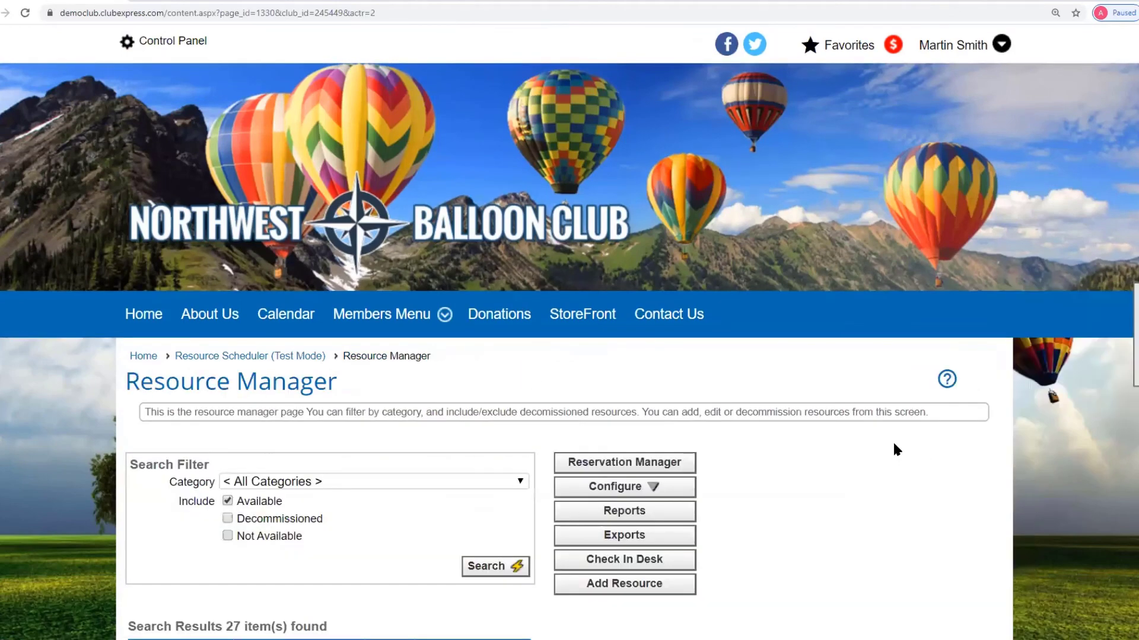
scroll(881, 443, down, 4)
click(650, 212)
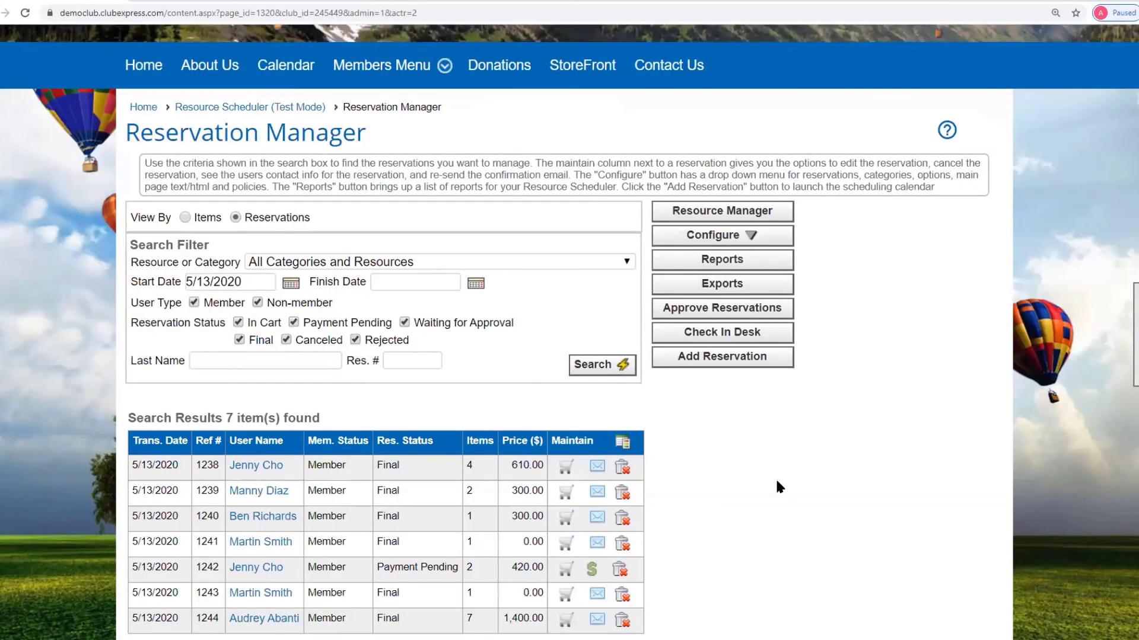
scroll(773, 476, down, 3)
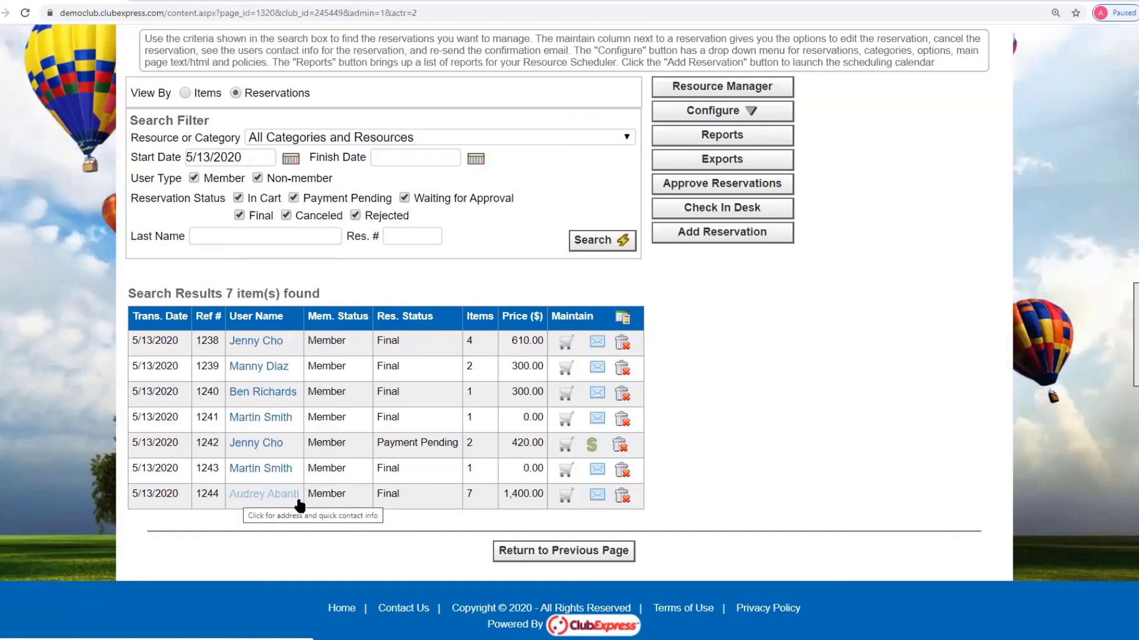
- Review the seven weekly Vegas items in the 1,400.00 reservation 1244, then close it
click(568, 497)
scroll(610, 395, up, 2)
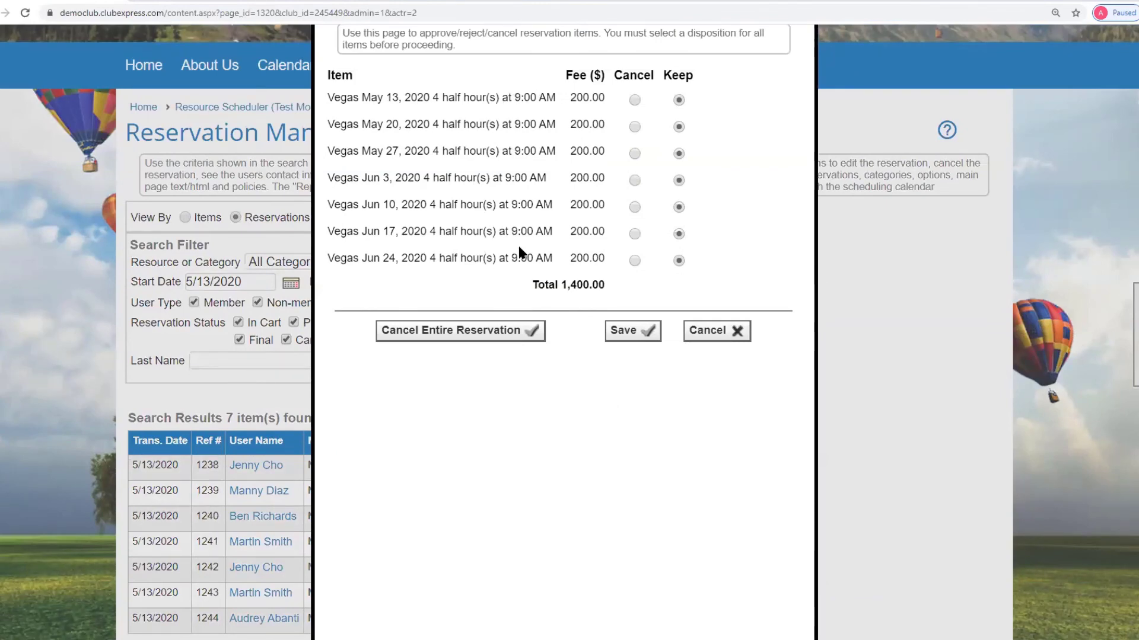
scroll(749, 192, up, 2)
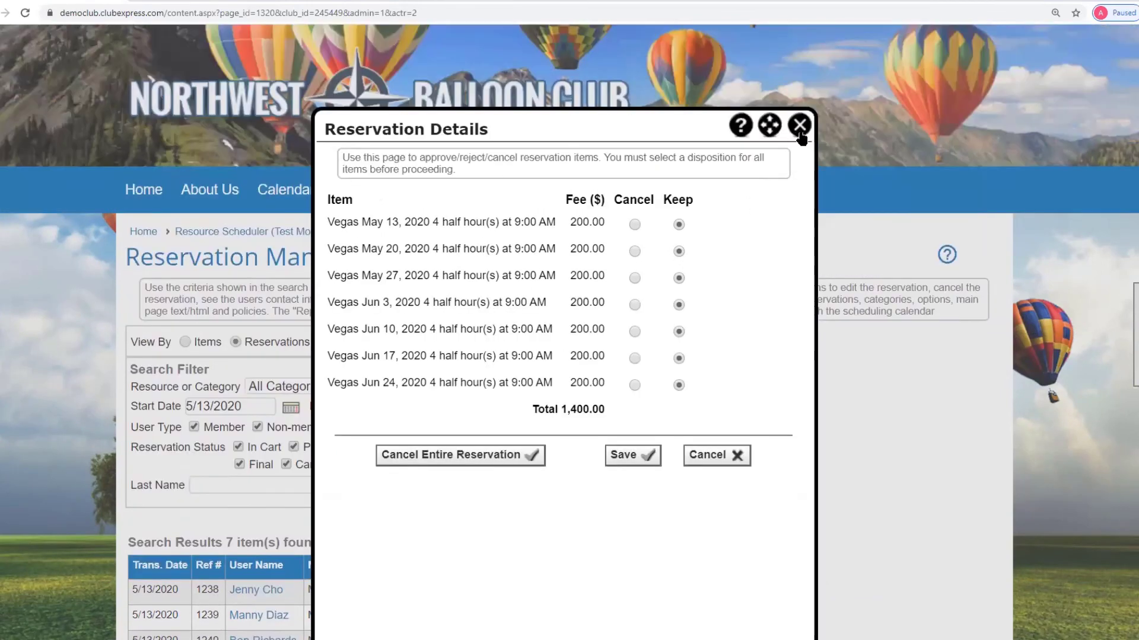
click(799, 126)
scroll(757, 193, down, 4)
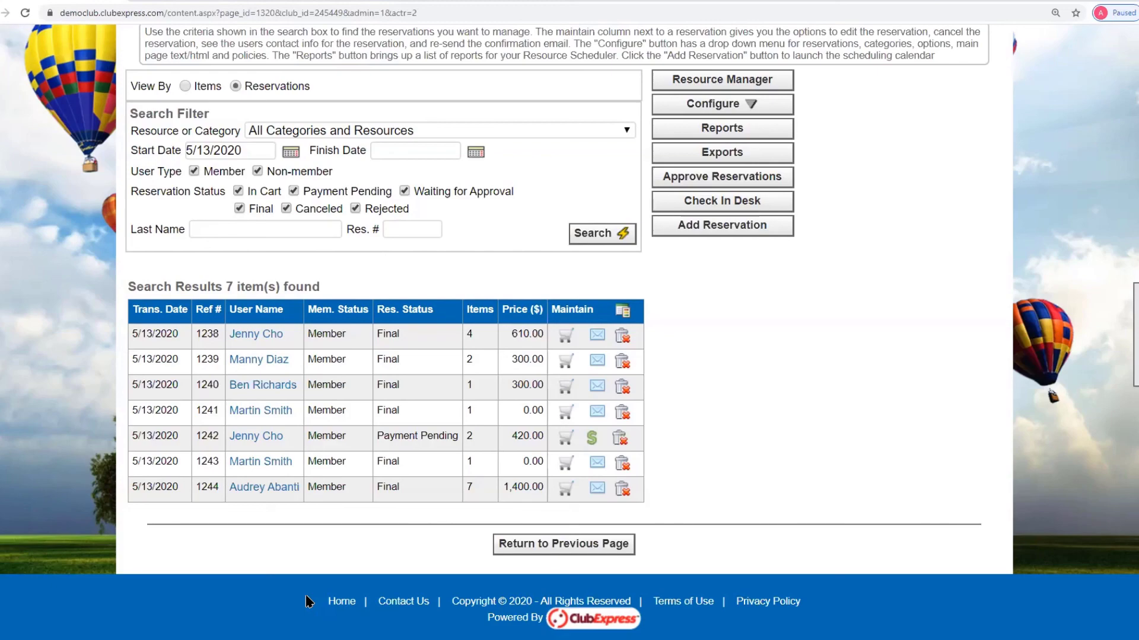
scroll(642, 406, up, 3)
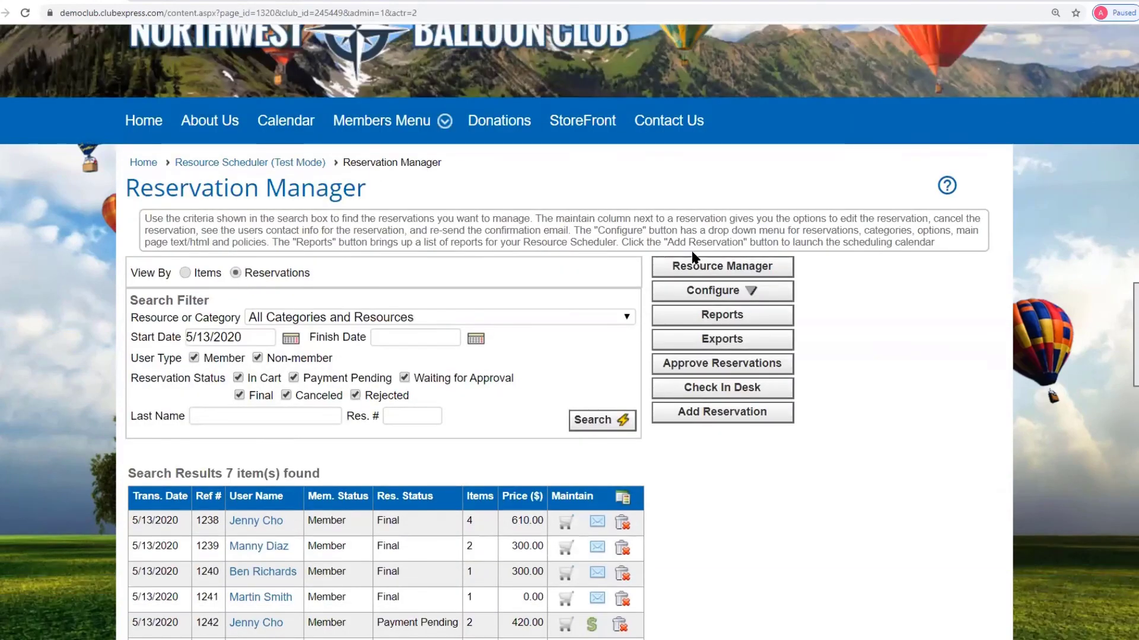
- Return to the Resource Manager and browse its resource list
click(696, 271)
scroll(995, 365, down, 4)
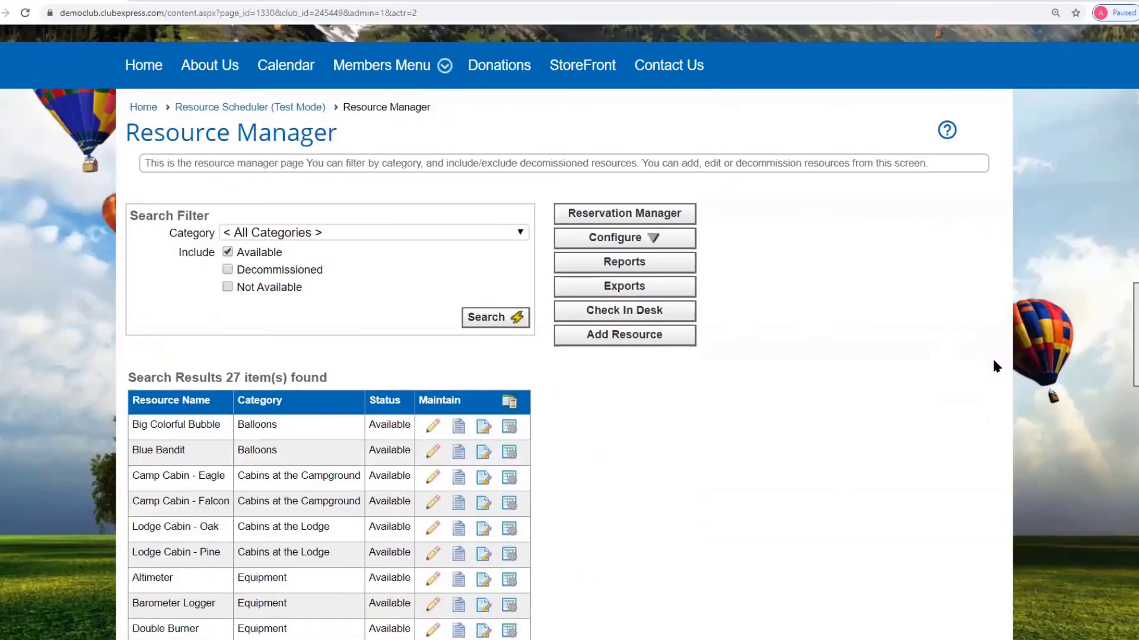
scroll(995, 365, down, 6)
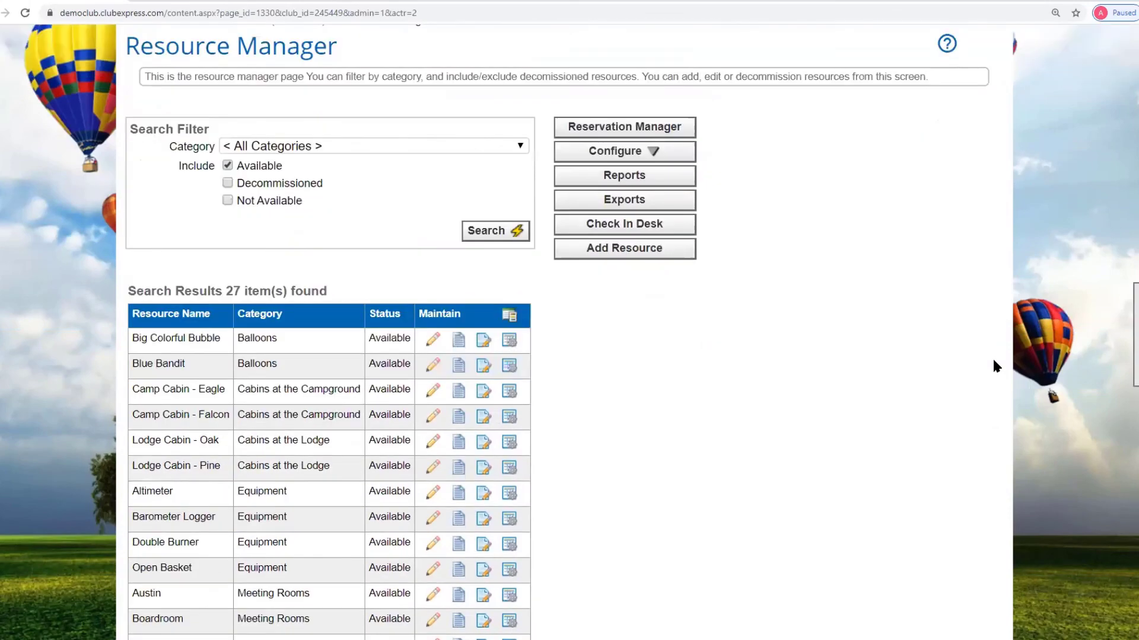
scroll(805, 371, down, 3)
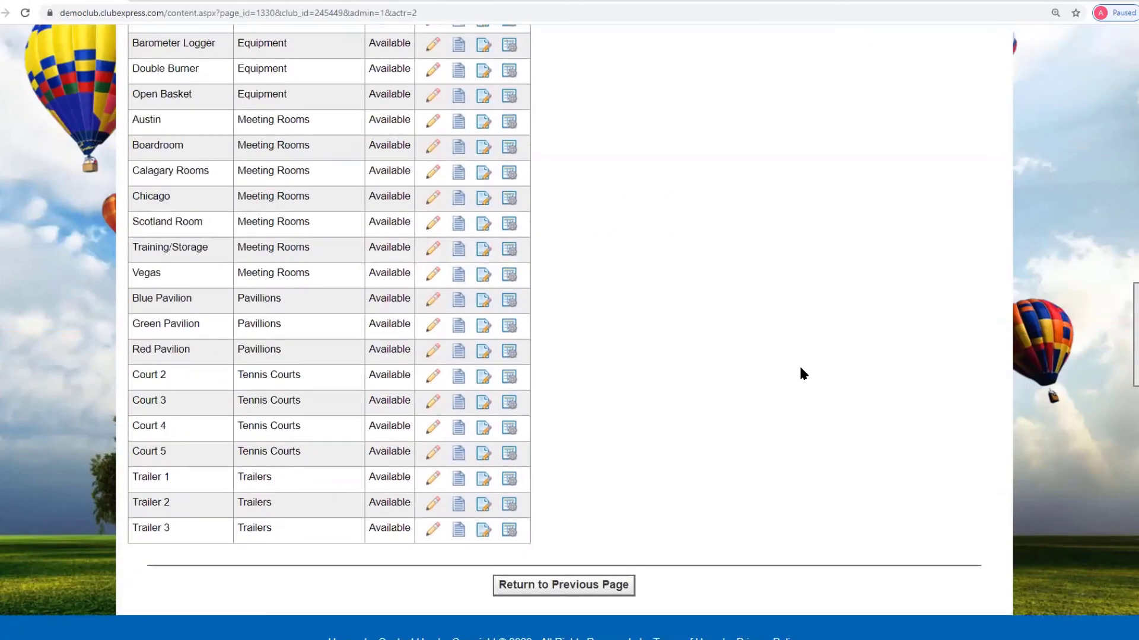
scroll(800, 369, up, 4)
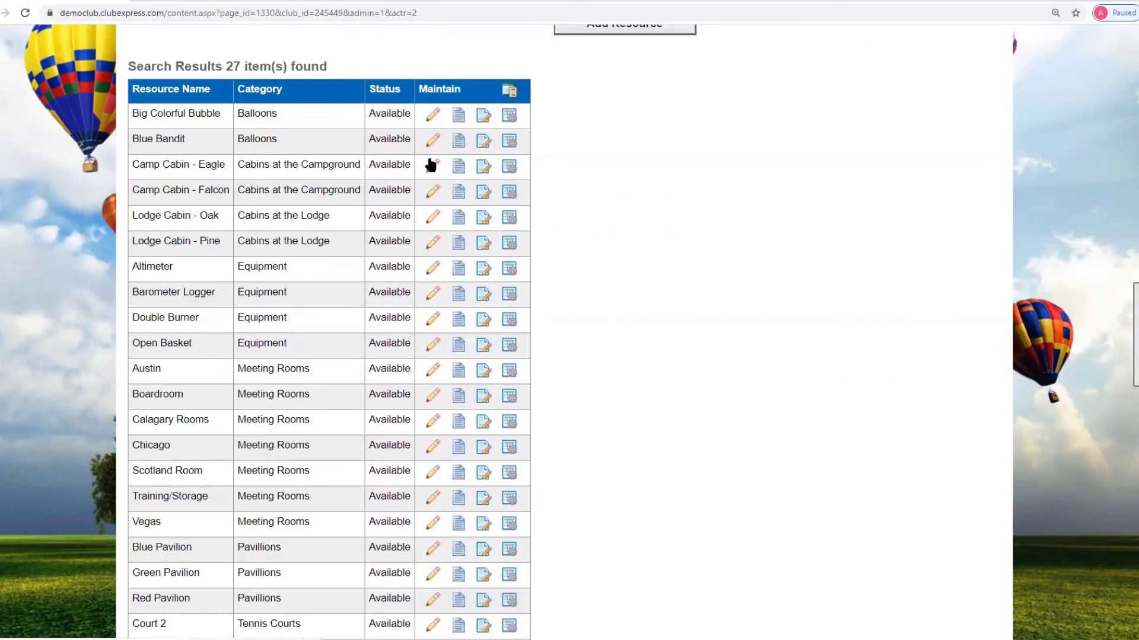
- Edit Camp Cabin - Eagle, expanding Optional Fields to reach the Minimum length box
click(433, 166)
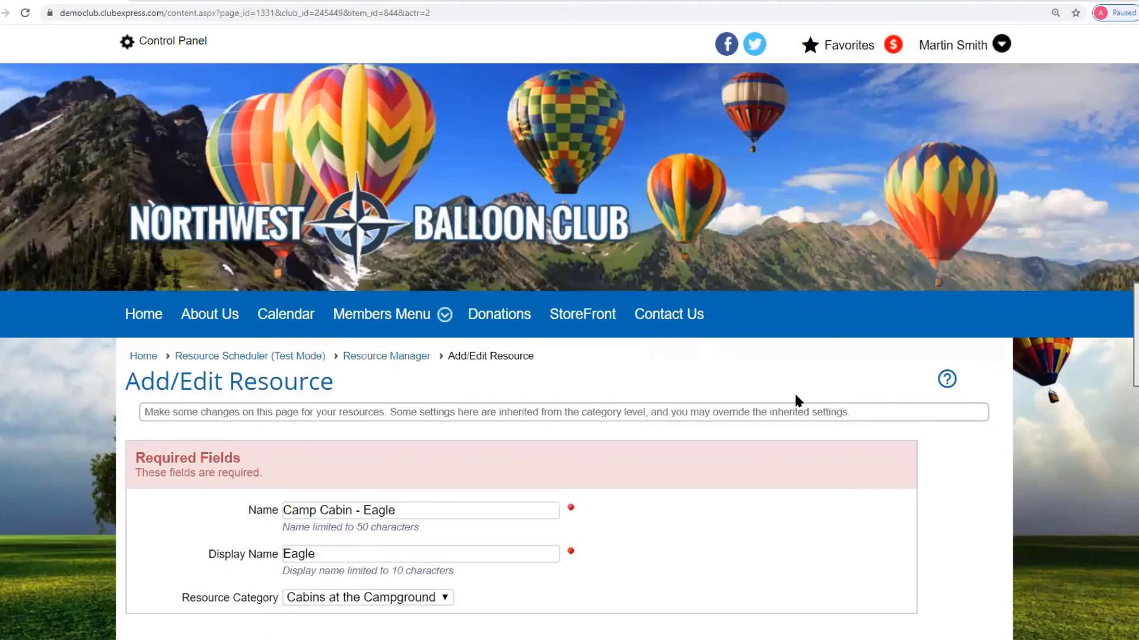
scroll(796, 388, down, 4)
click(875, 453)
scroll(874, 439, down, 6)
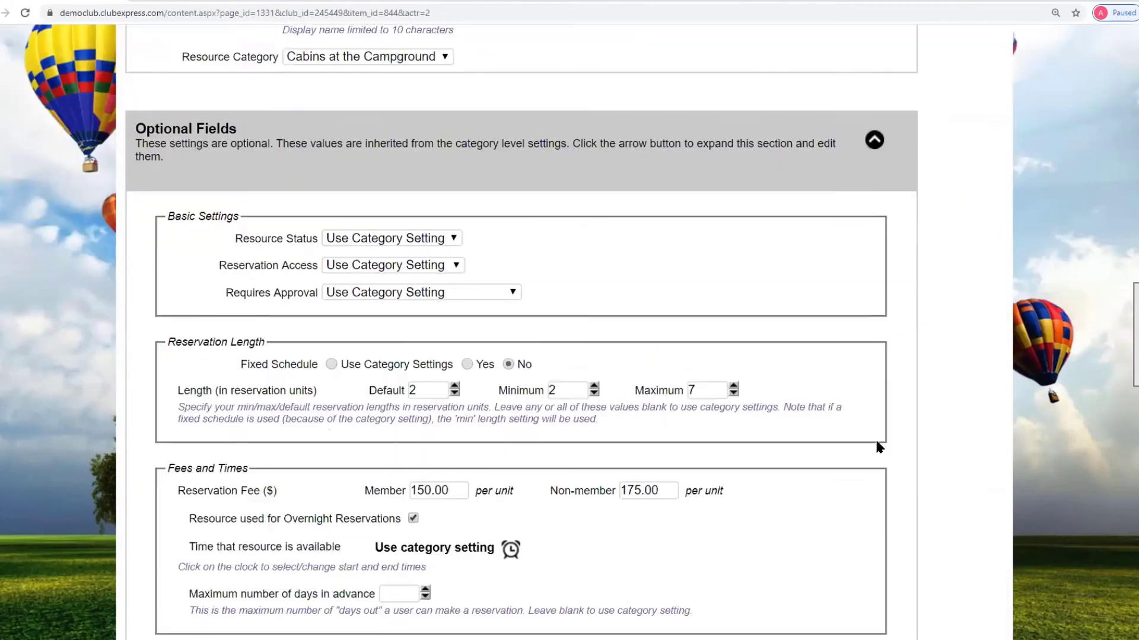
scroll(875, 440, down, 1)
scroll(875, 440, up, 1)
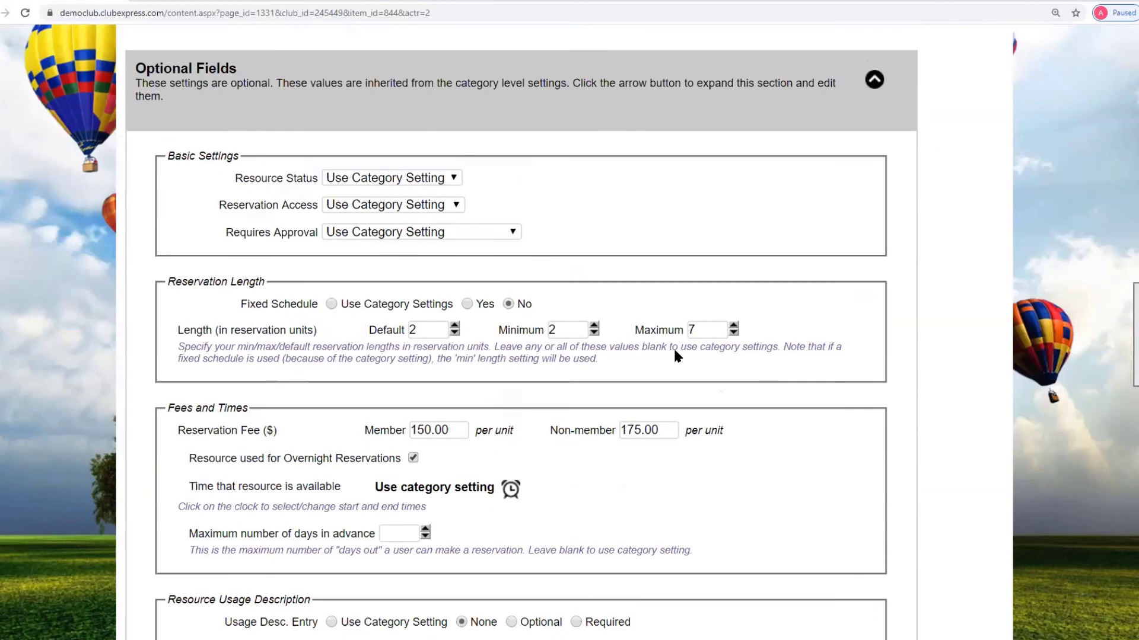
click(561, 334)
scroll(963, 444, up, 10)
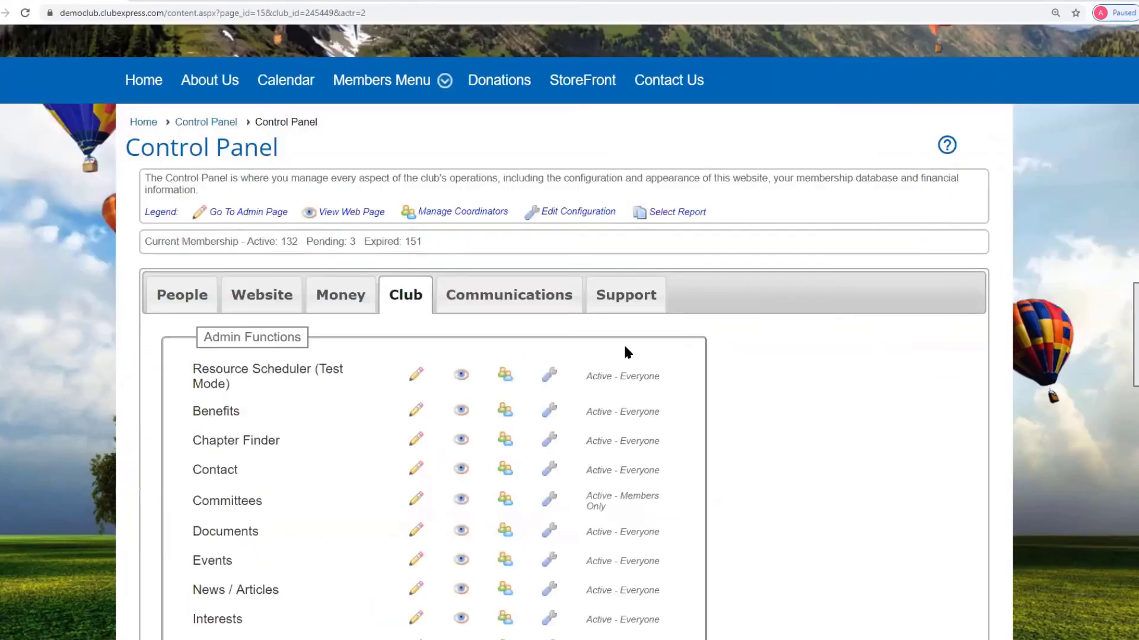
- Show the Support tab's Control Panel - Club video tutorials, including both Resource Scheduler videos
scroll(624, 350, down, 1)
click(620, 285)
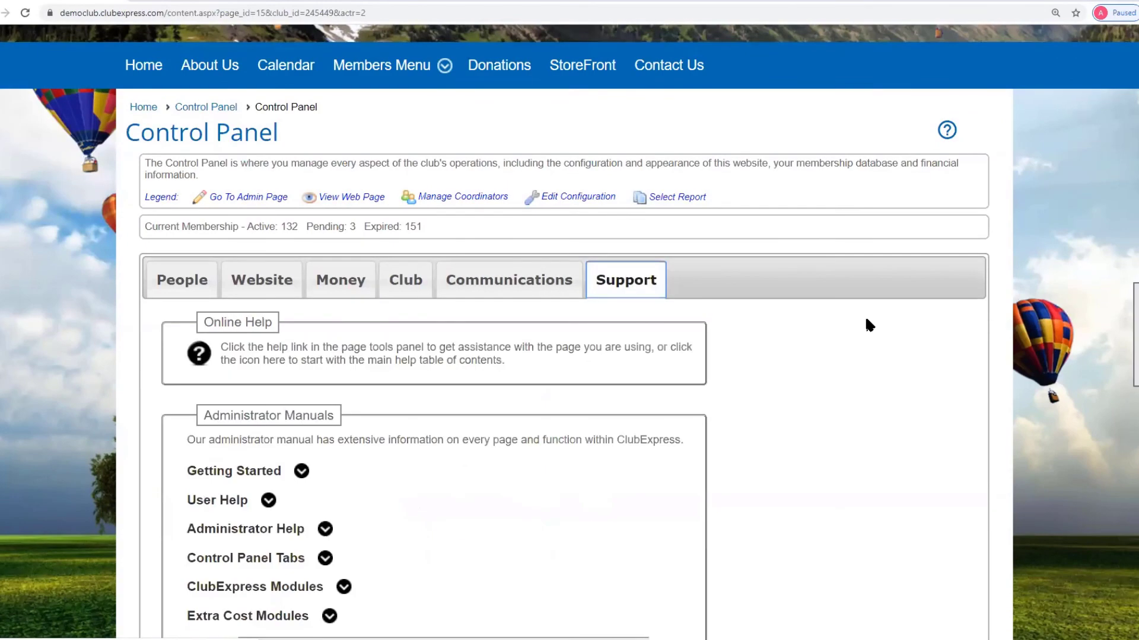
scroll(864, 322, down, 5)
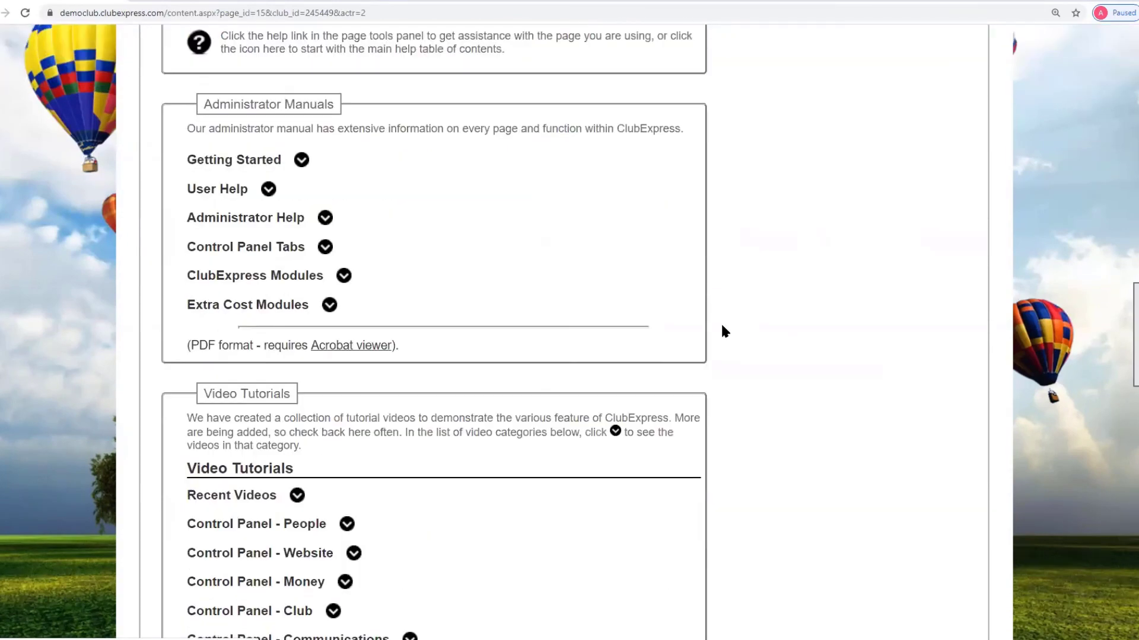
scroll(723, 331, down, 3)
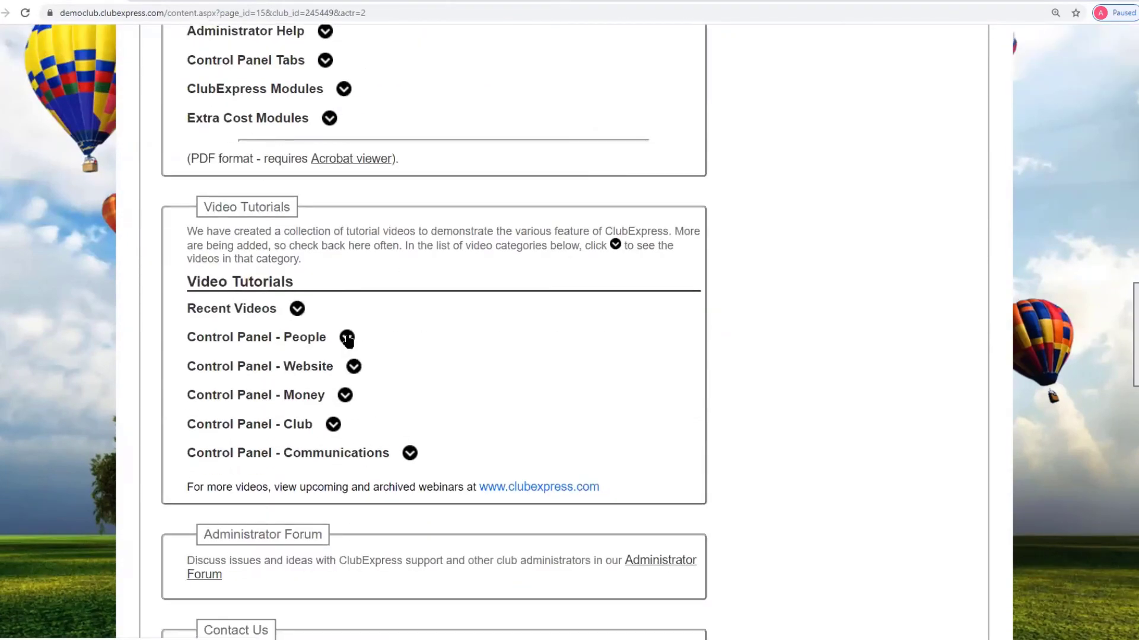
click(333, 425)
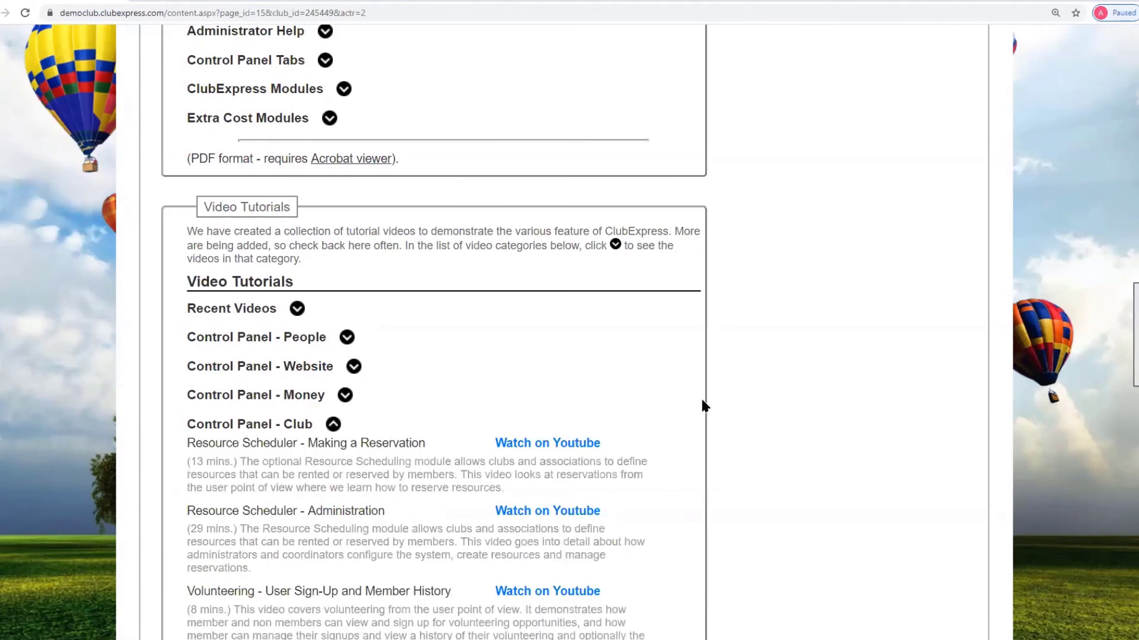
scroll(812, 400, down, 3)
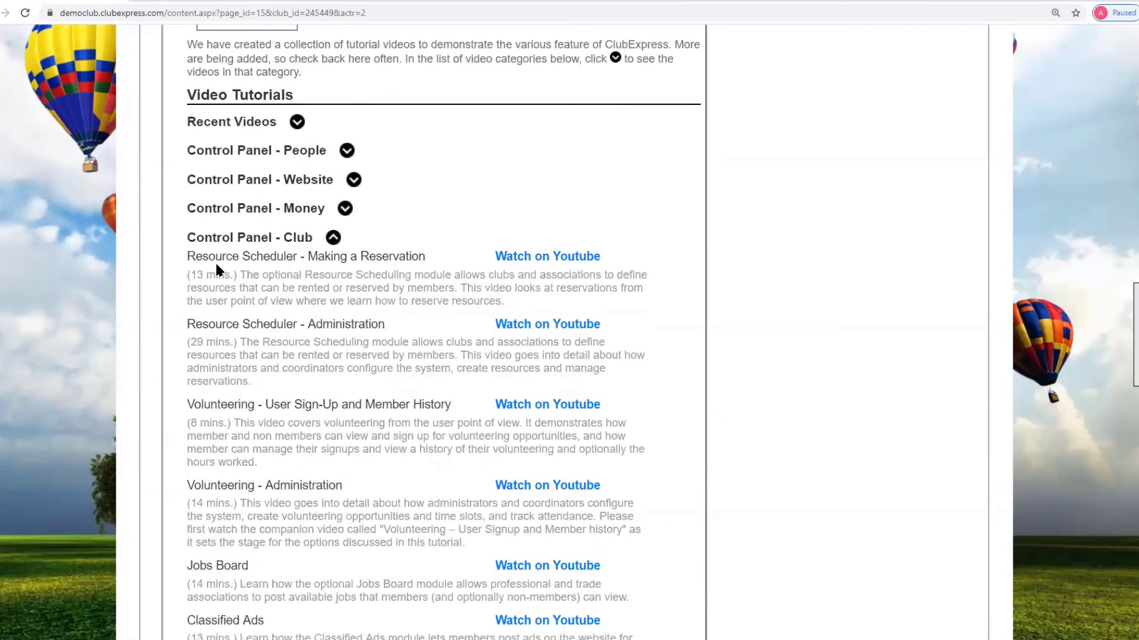